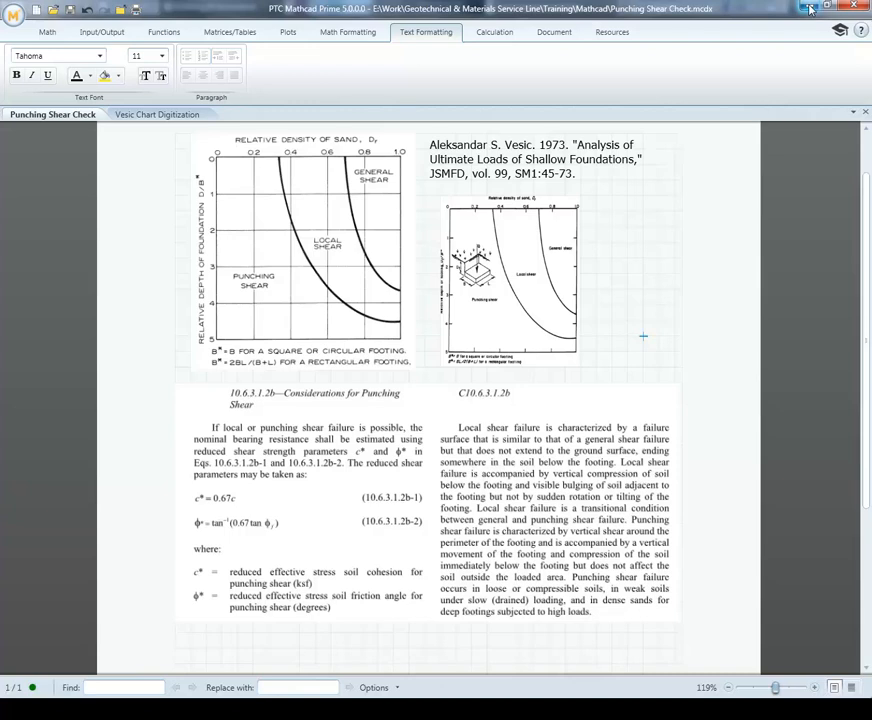
Switch to AutoCAD with the blank Drawing1 and check which unit format the drawing uses.
{"action": "left_click", "coordinate": [810, 8]}
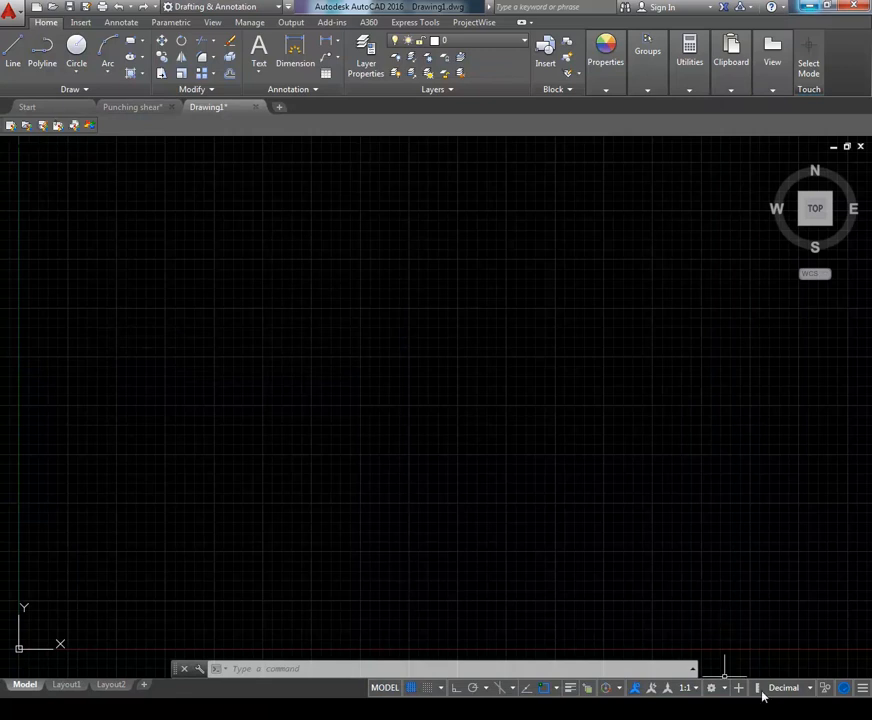
{"action": "left_click", "coordinate": [812, 694]}
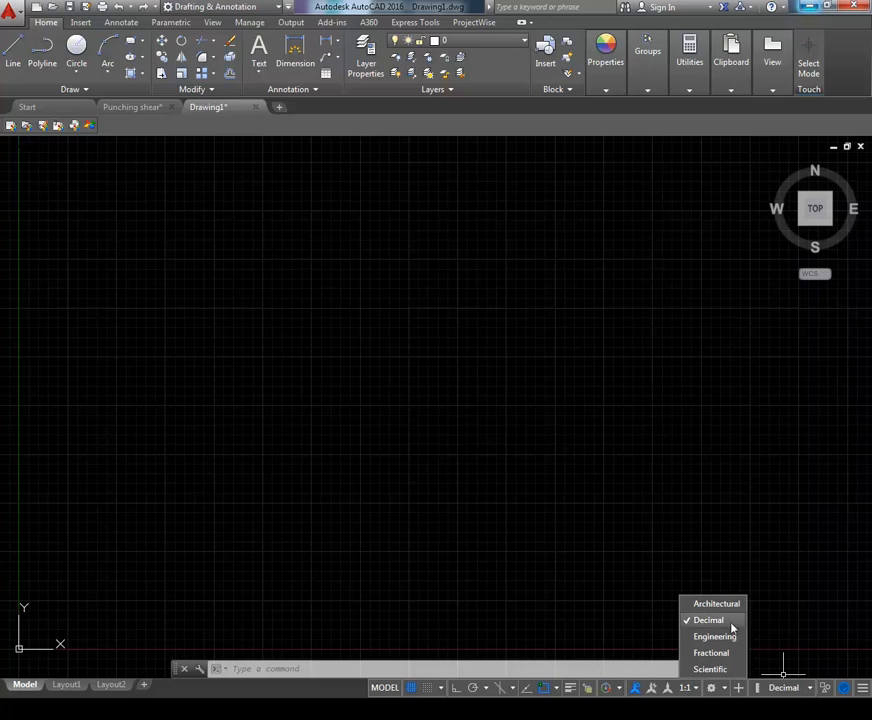
{"action": "left_click", "coordinate": [762, 565]}
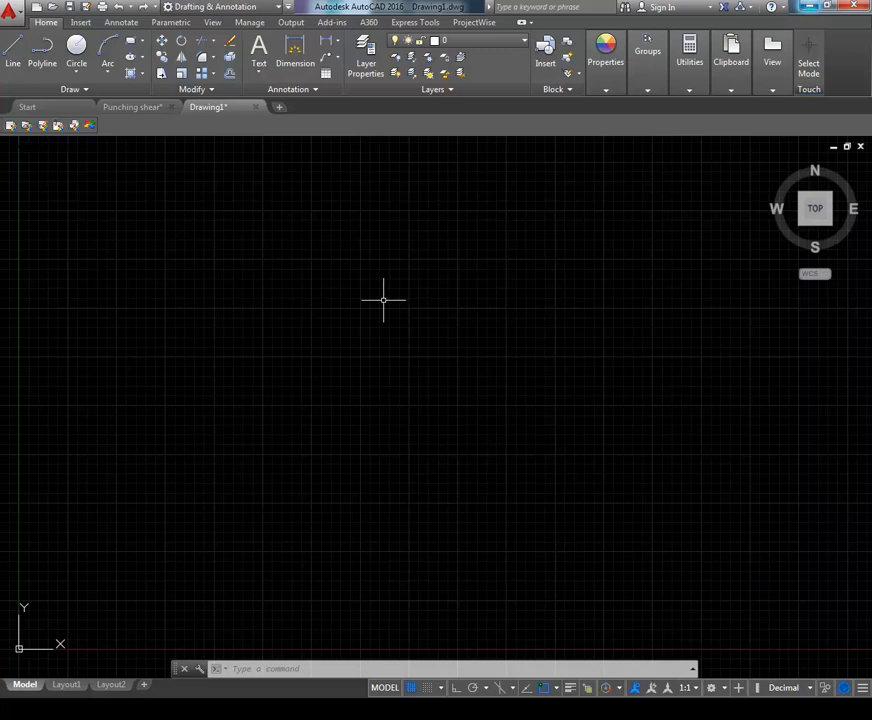
Open the External References manager with XREF and bring it fully into view over the drawing.
{"action": "type", "text": "xr"}
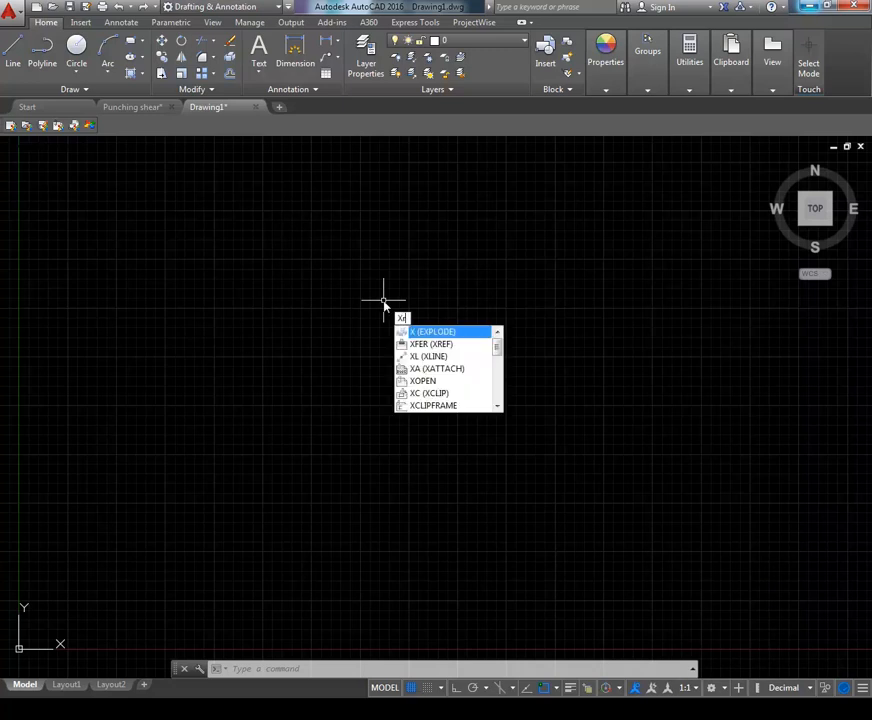
{"action": "type", "text": "e"}
{"action": "key", "text": "Return"}
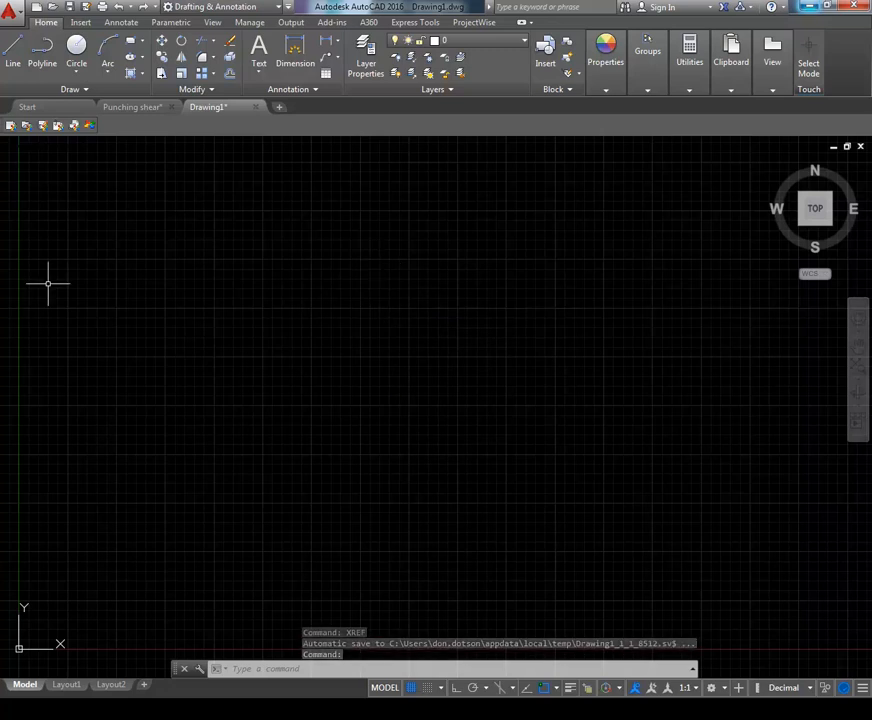
{"action": "left_click_drag", "start_coordinate": [0, 255], "coordinate": [70, 228]}
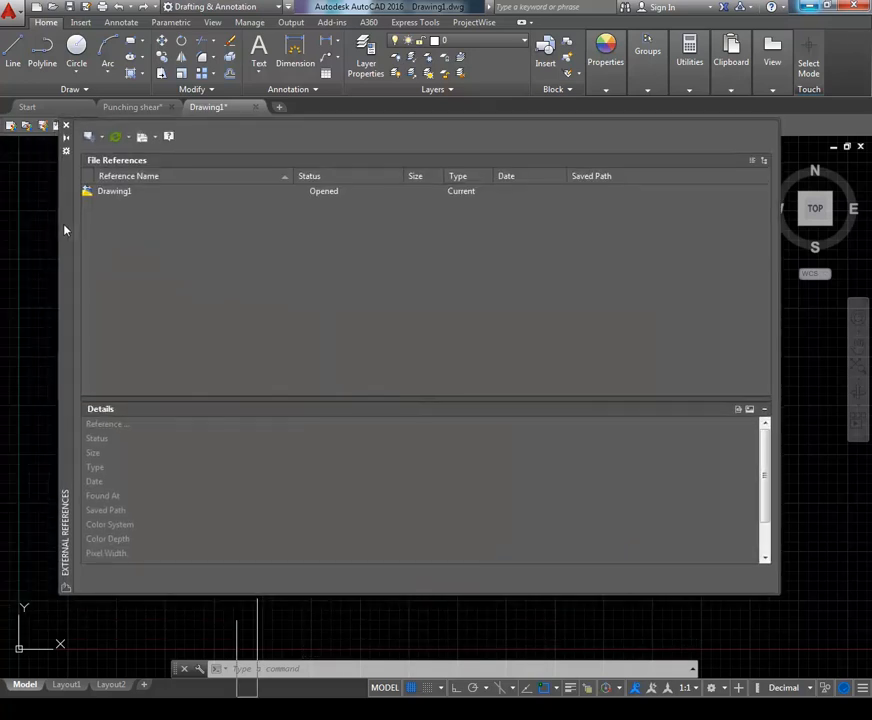
Attach the Vesic image from the Mathcad folder with full path, insertion point and scale specified on-screen, and rotation angle 0.
{"action": "left_click", "coordinate": [102, 139]}
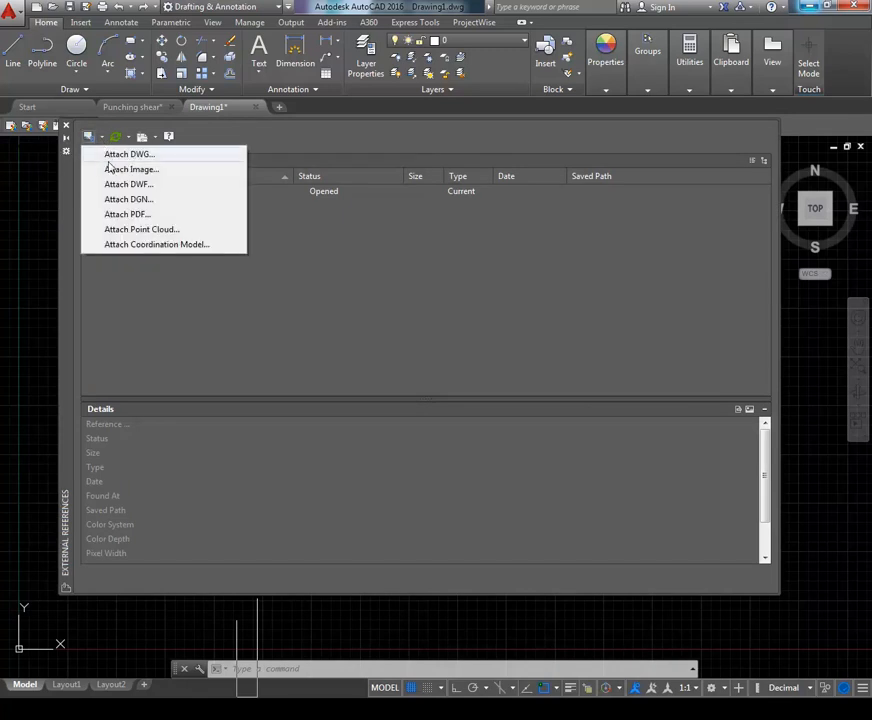
{"action": "left_click", "coordinate": [116, 170]}
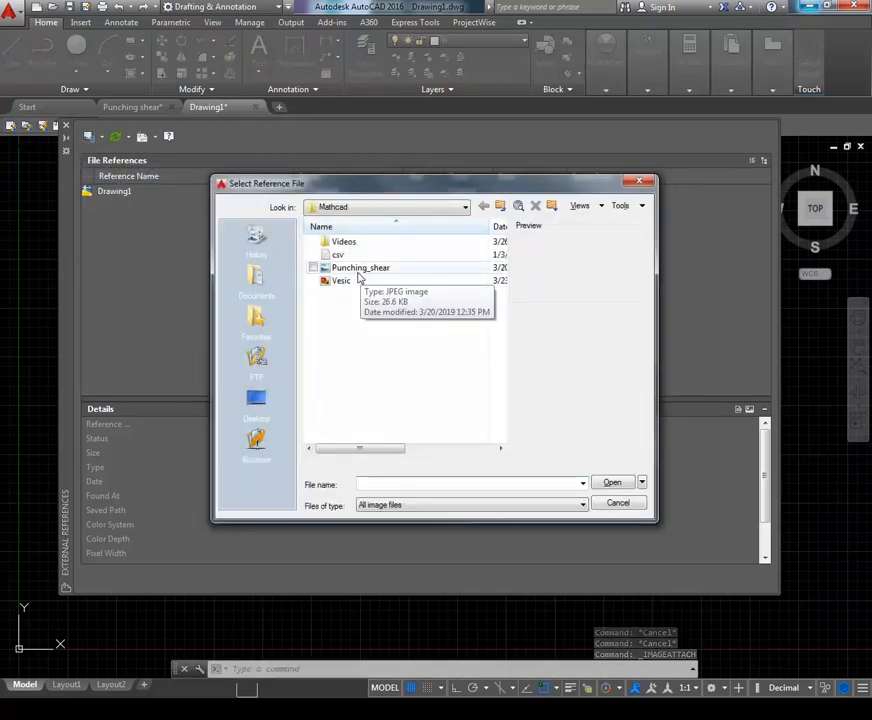
{"action": "left_click", "coordinate": [358, 272]}
{"action": "left_click", "coordinate": [344, 281]}
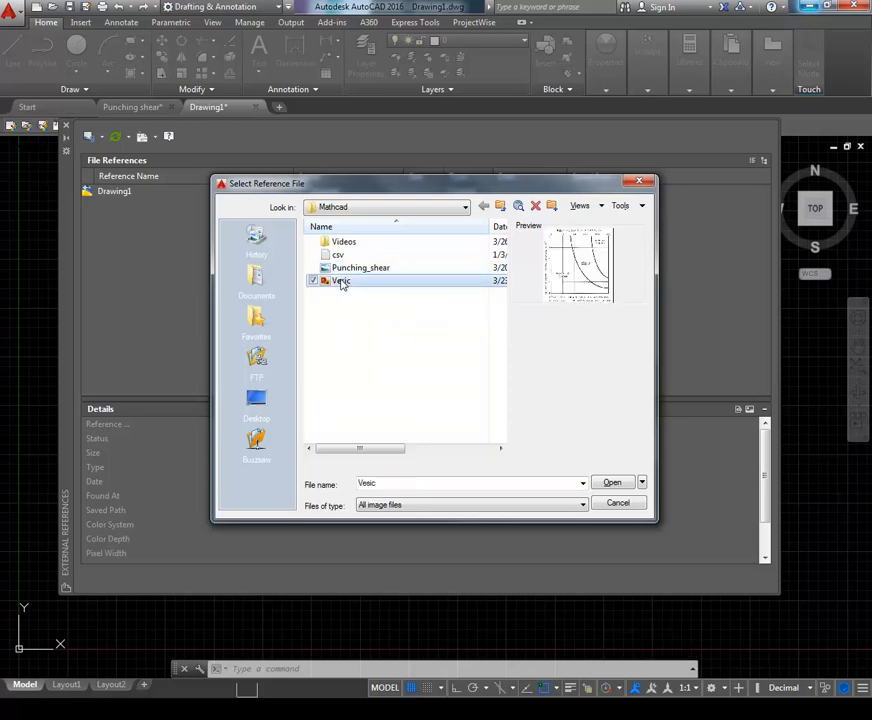
{"action": "left_click", "coordinate": [611, 484]}
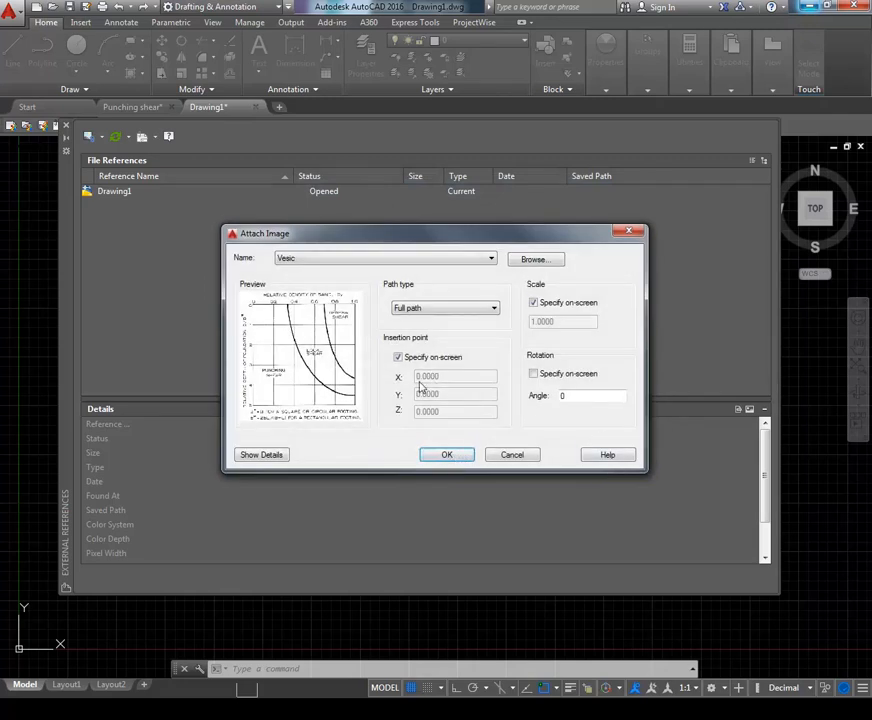
{"action": "left_click", "coordinate": [447, 456]}
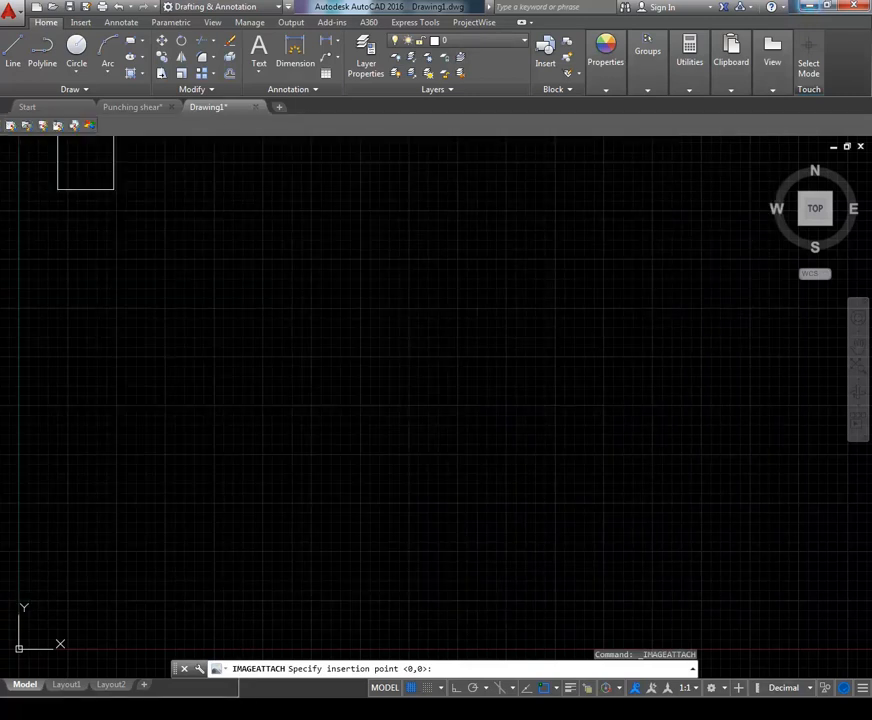
Place the Vesic chart image with its lower-left corner just below the drawing origin, accepting the scale factor of 1.
{"action": "scroll", "coordinate": [181, 350], "scroll_direction": "down", "scroll_amount": 4}
{"action": "mouse_move", "coordinate": [190, 360]}
{"action": "left_mouse_down"}
{"action": "mouse_move", "coordinate": [238, 350]}
{"action": "mouse_move", "coordinate": [332, 306]}
{"action": "left_mouse_up"}
{"action": "scroll", "coordinate": [278, 455], "scroll_direction": "up", "scroll_amount": 4}
{"action": "left_click_drag", "start_coordinate": [255, 426], "coordinate": [296, 409]}
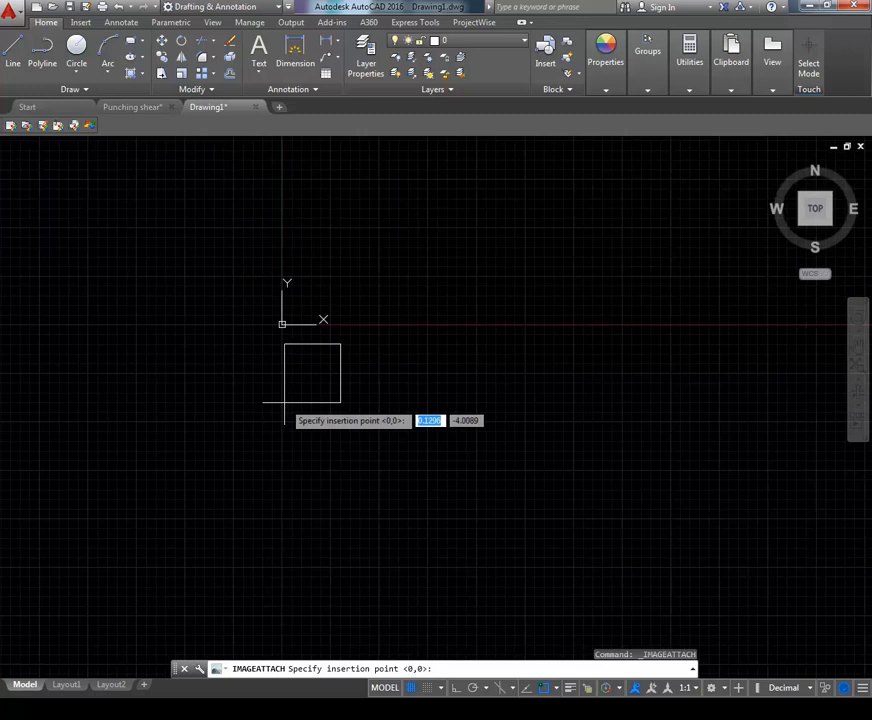
{"action": "left_click", "coordinate": [284, 440]}
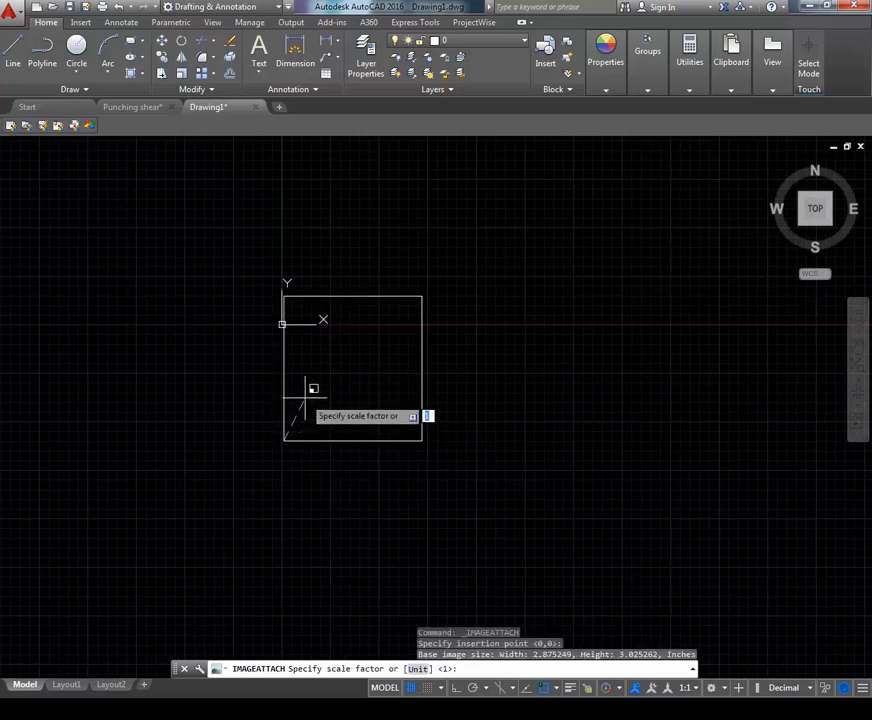
{"action": "key", "text": "Return"}
{"action": "scroll", "coordinate": [319, 373], "scroll_direction": "up", "scroll_amount": 3}
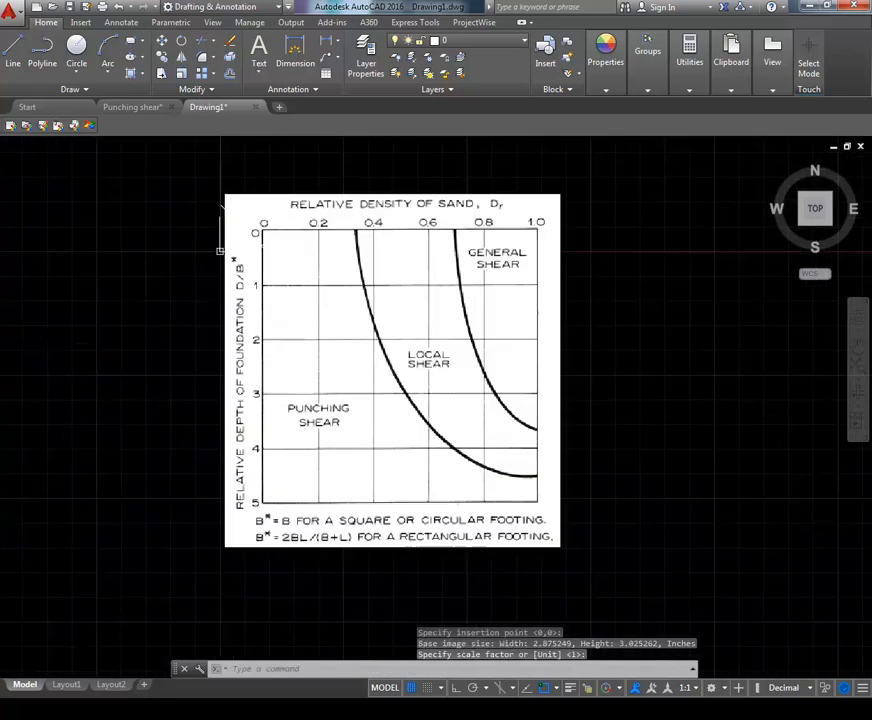
{"action": "scroll", "coordinate": [323, 373], "scroll_direction": "up", "scroll_amount": 2}
{"action": "scroll", "coordinate": [321, 374], "scroll_direction": "down", "scroll_amount": 2}
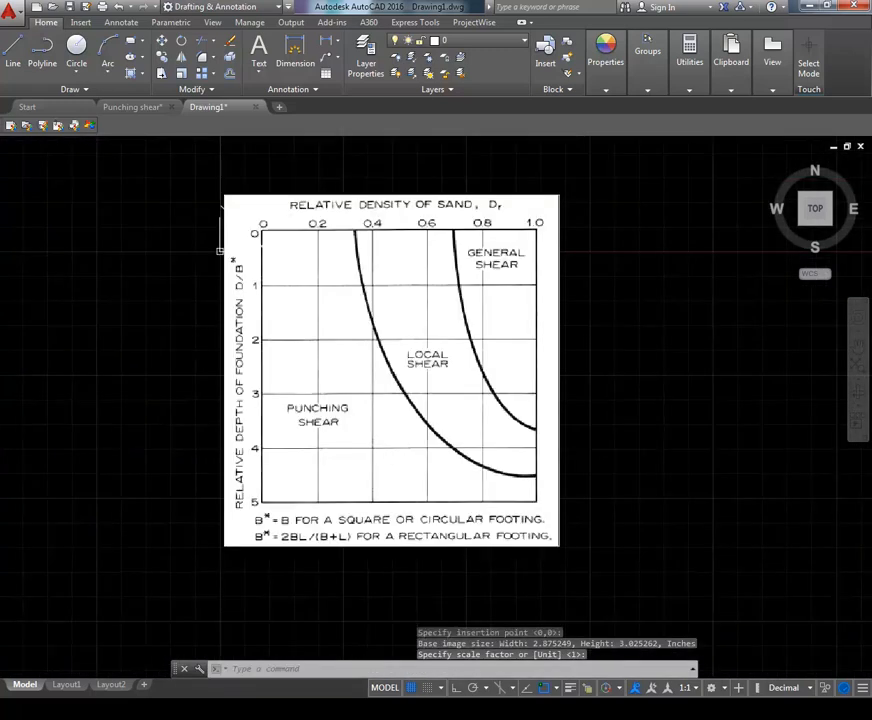
{"action": "left_click", "coordinate": [625, 390]}
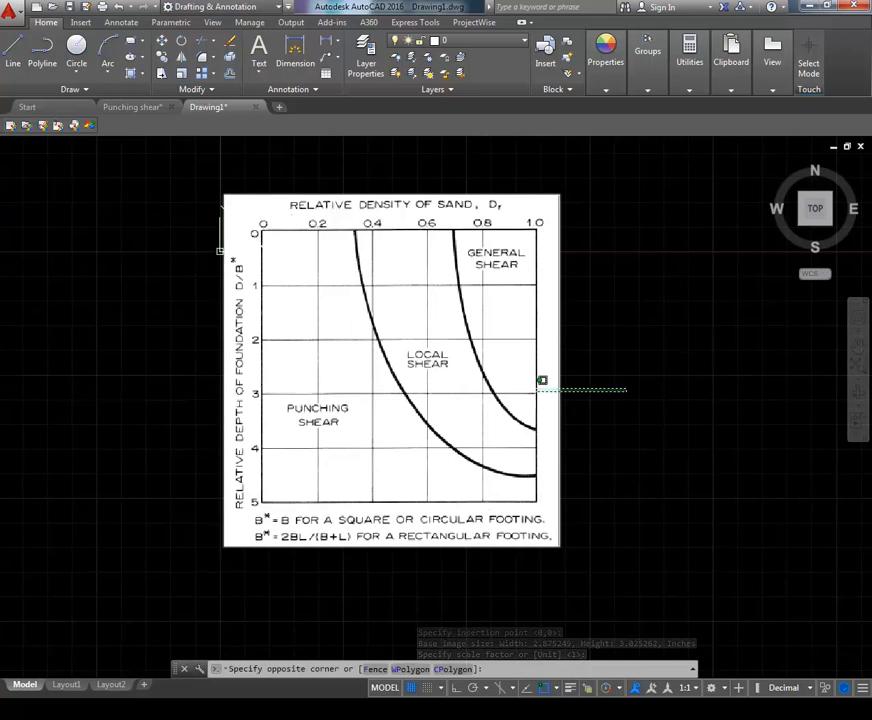
{"action": "left_click", "coordinate": [541, 380]}
{"action": "left_click", "coordinate": [232, 669]}
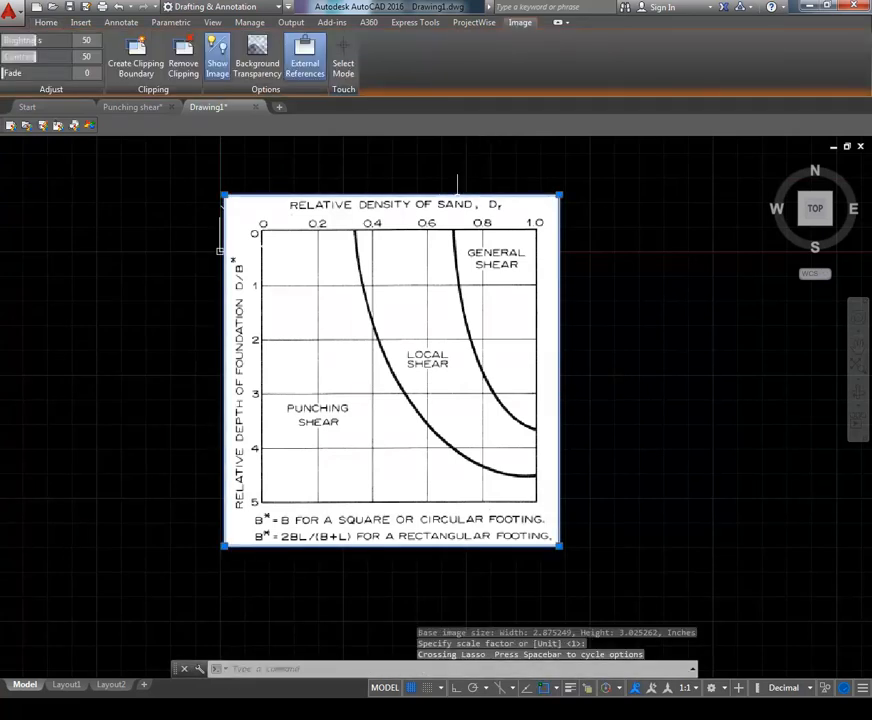
{"action": "left_click", "coordinate": [449, 224]}
{"action": "left_click", "coordinate": [531, 285]}
{"action": "left_click", "coordinate": [570, 302]}
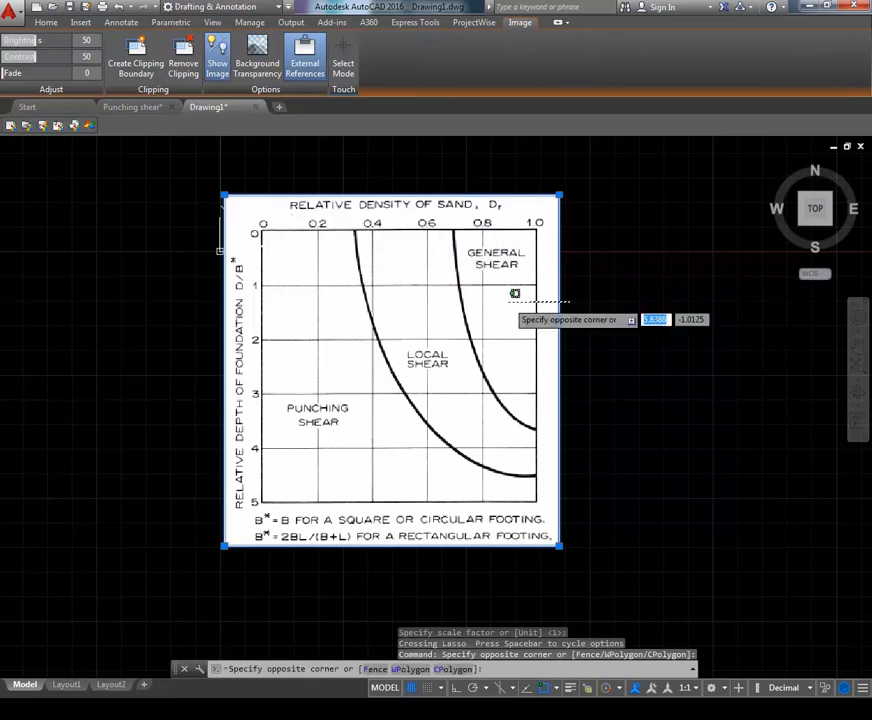
{"action": "left_click", "coordinate": [507, 302]}
{"action": "left_click", "coordinate": [280, 342]}
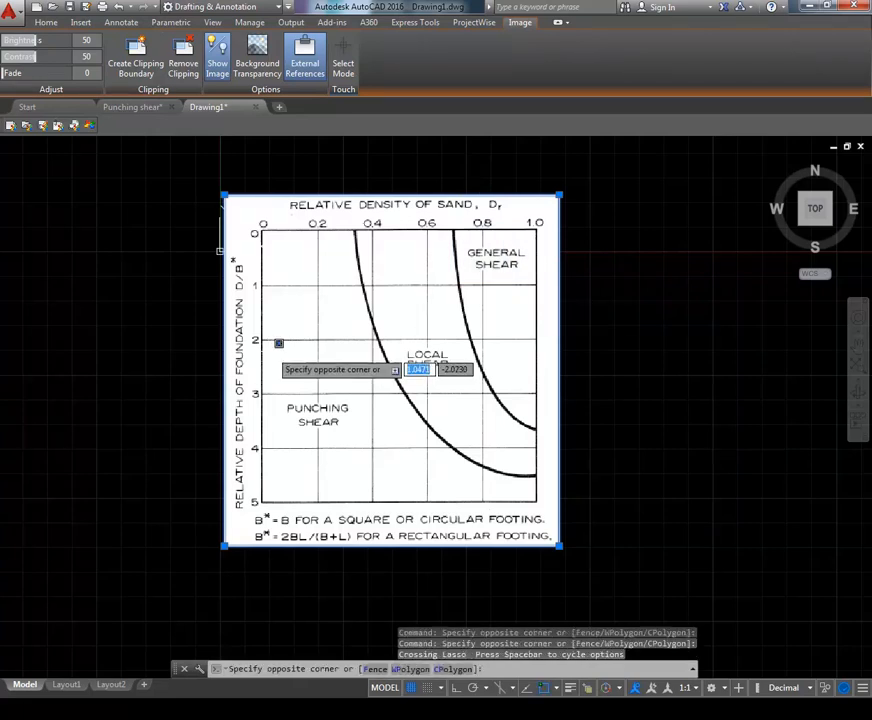
{"action": "key", "text": "Escape"}
{"action": "key", "text": "Escape"}
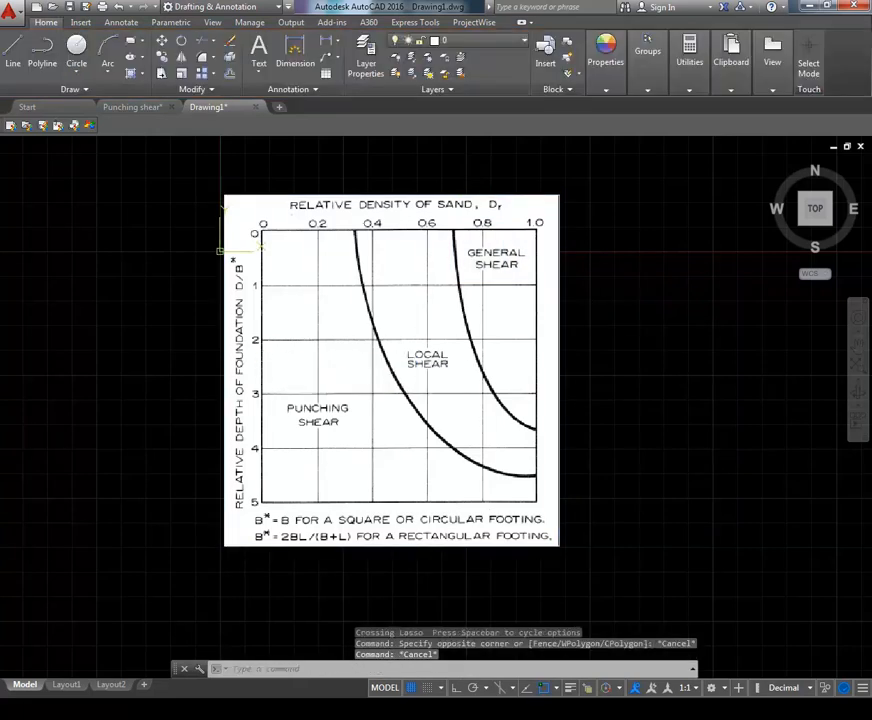
Change the color of layer 0 to red, index color 1.
{"action": "scroll", "coordinate": [221, 250], "scroll_direction": "up", "scroll_amount": 3}
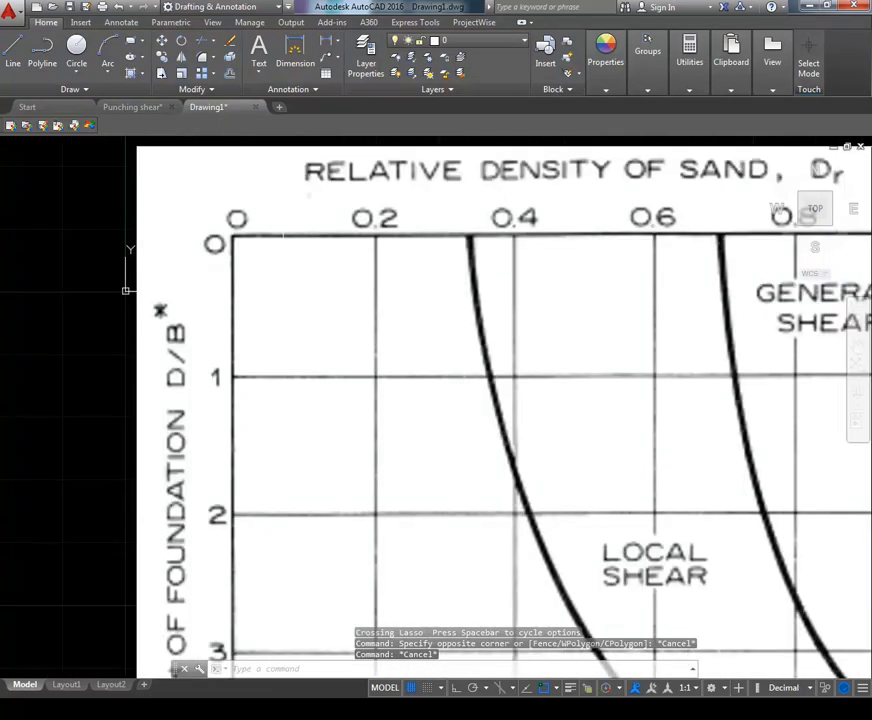
{"action": "scroll", "coordinate": [283, 247], "scroll_direction": "down", "scroll_amount": 2}
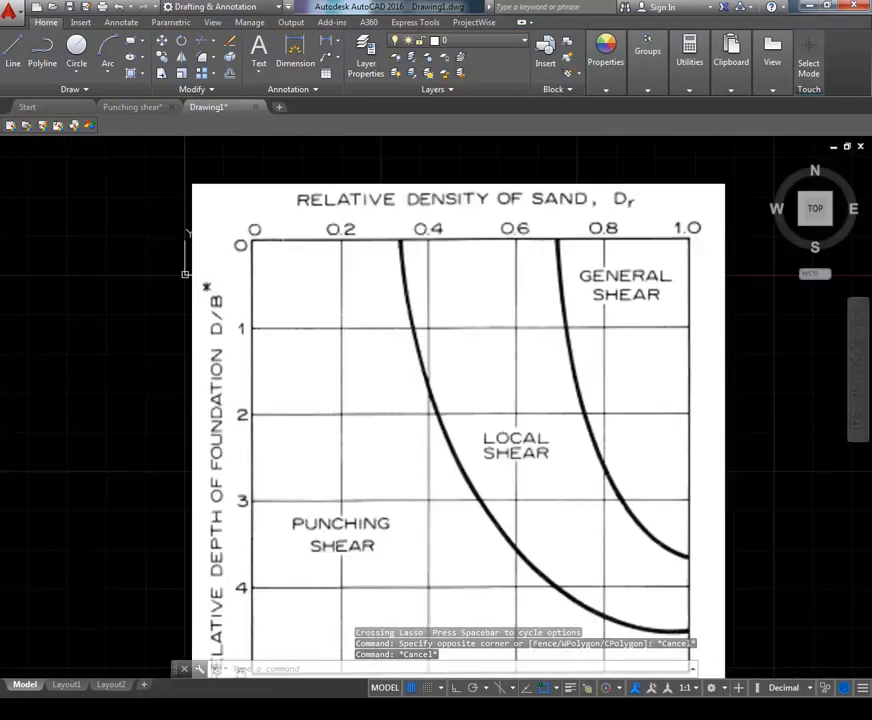
{"action": "left_click", "coordinate": [523, 42]}
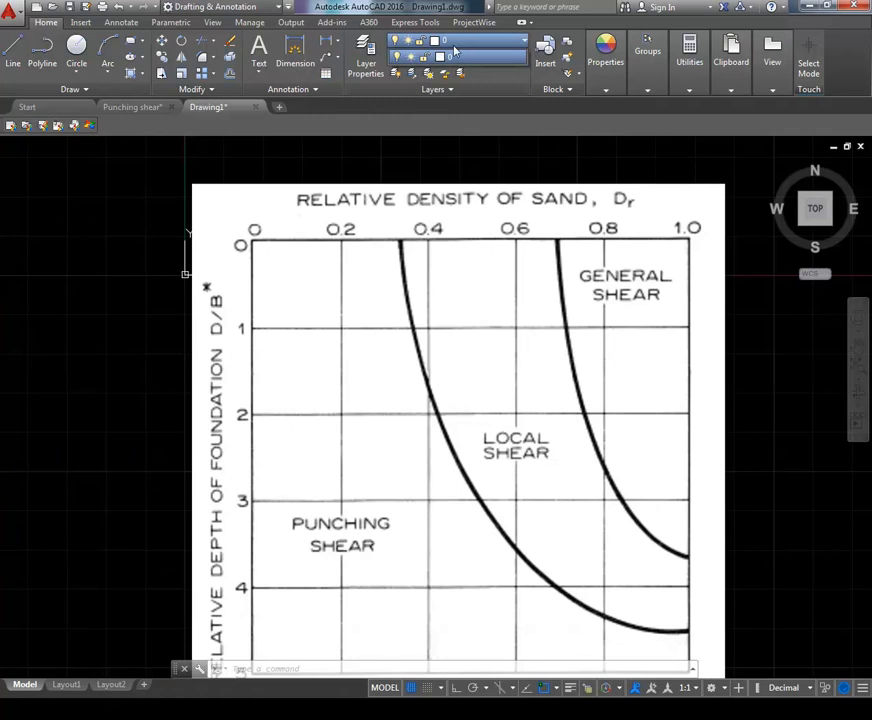
{"action": "left_click", "coordinate": [440, 58]}
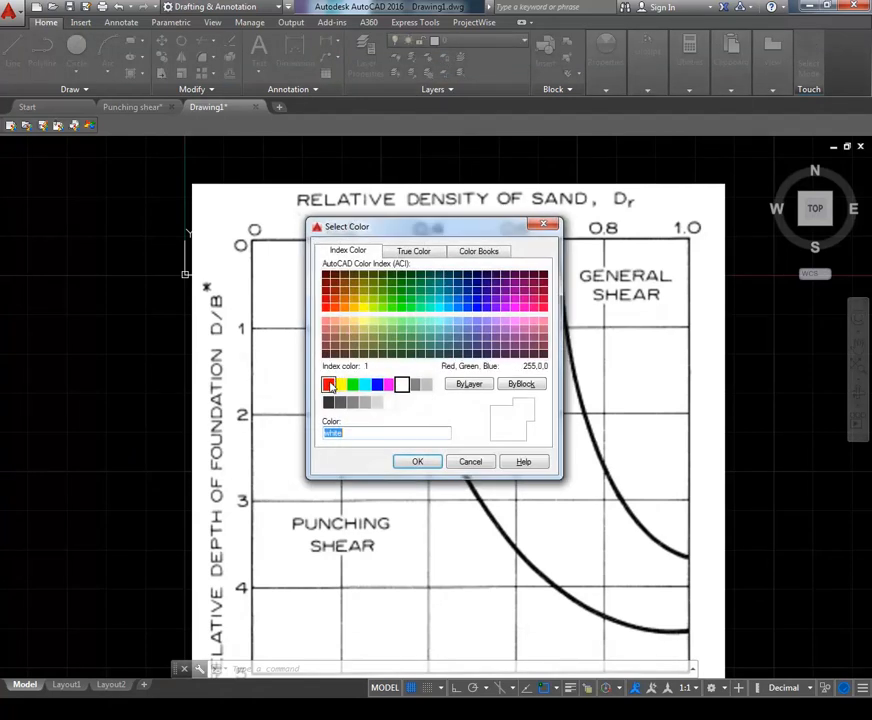
{"action": "left_click", "coordinate": [329, 386]}
{"action": "left_click", "coordinate": [417, 461]}
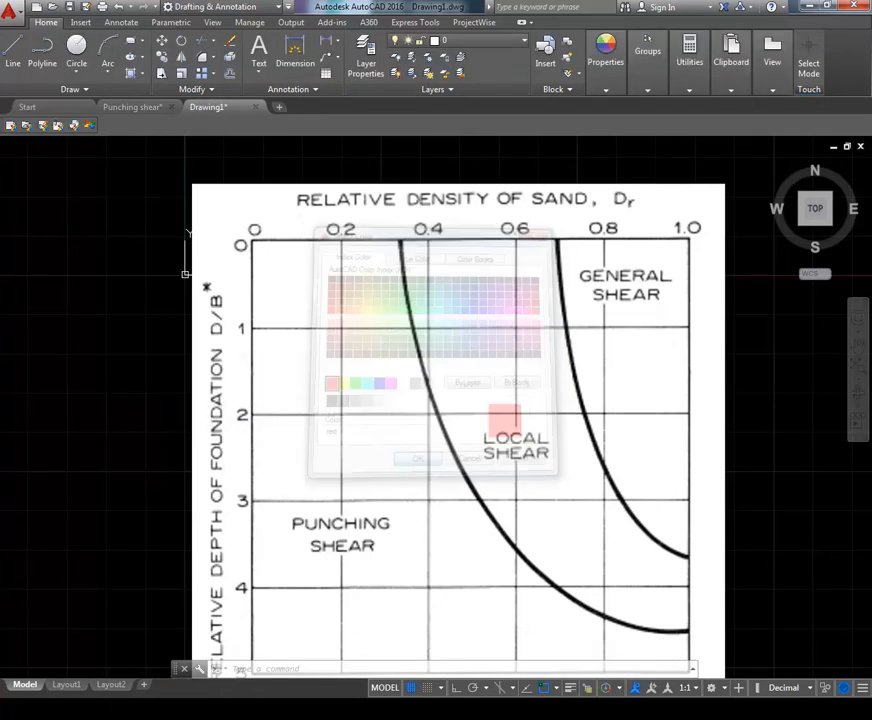
Draw a horizontal line with Ortho on from the chart's 0,0 corner along its upper axis to a point beyond the image's right edge.
{"action": "left_click", "coordinate": [15, 43]}
{"action": "scroll", "coordinate": [262, 250], "scroll_direction": "up", "scroll_amount": 10}
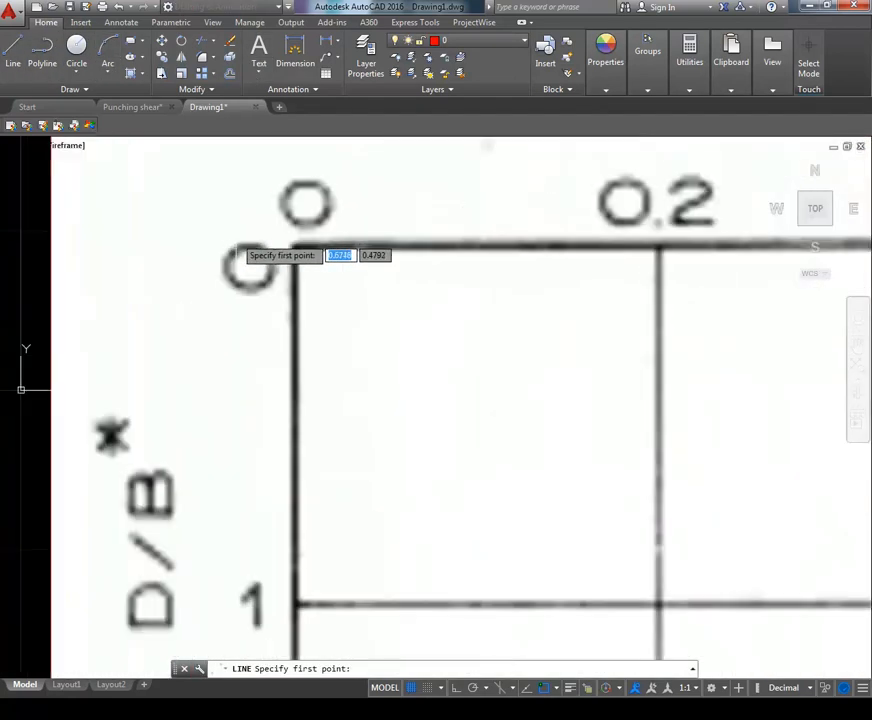
{"action": "scroll", "coordinate": [334, 254], "scroll_direction": "up", "scroll_amount": 3}
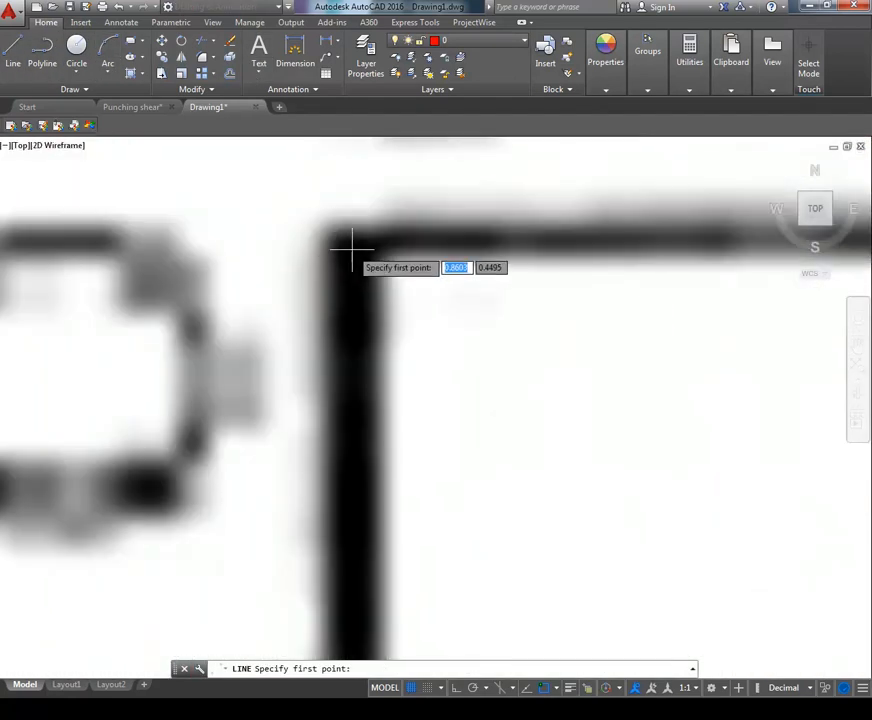
{"action": "left_click", "coordinate": [357, 247]}
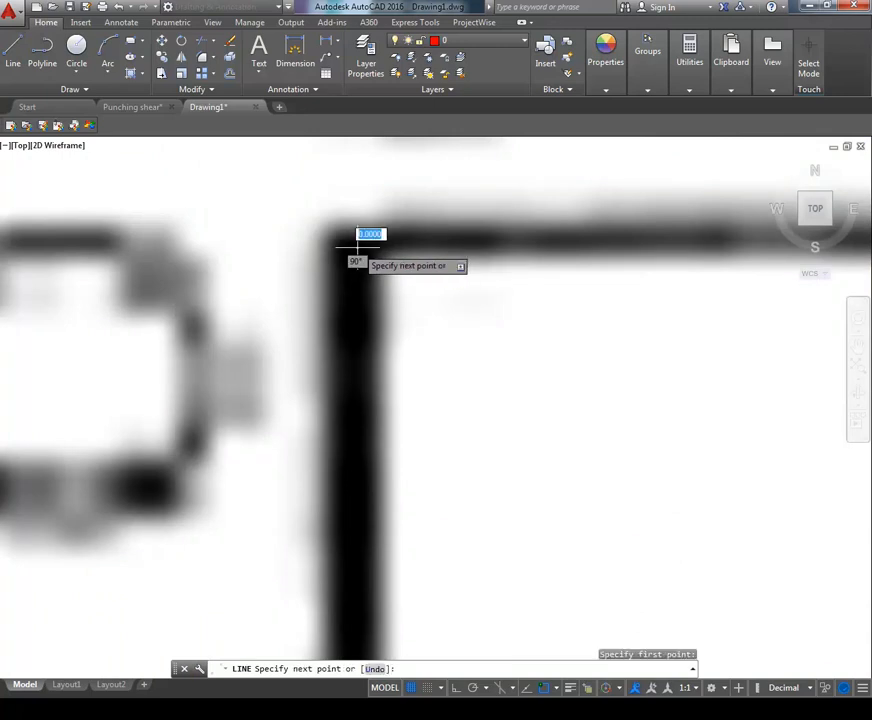
{"action": "scroll", "coordinate": [357, 245], "scroll_direction": "down", "scroll_amount": 4}
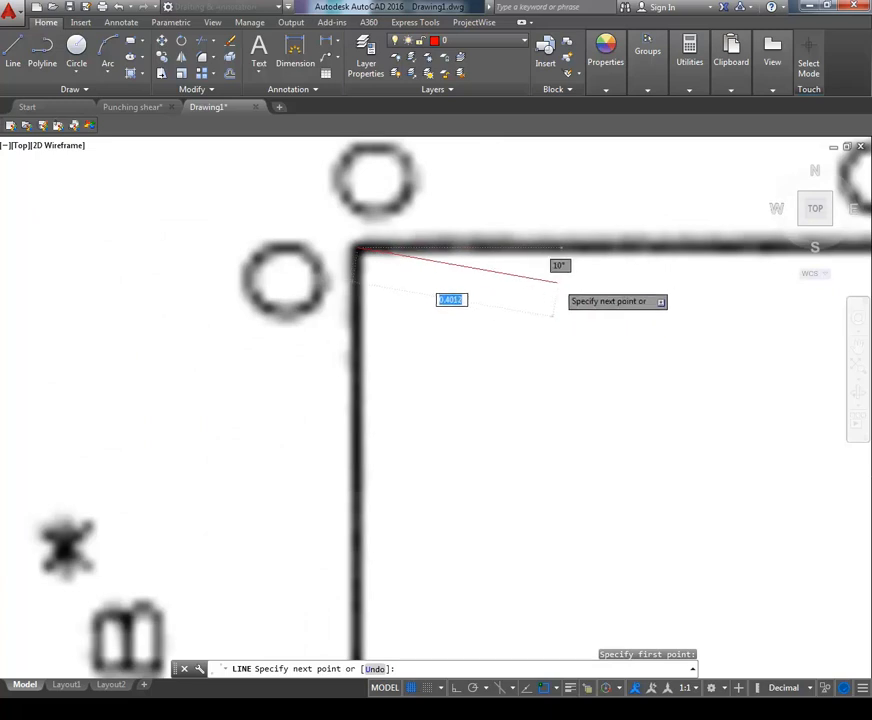
{"action": "key", "text": "F8"}
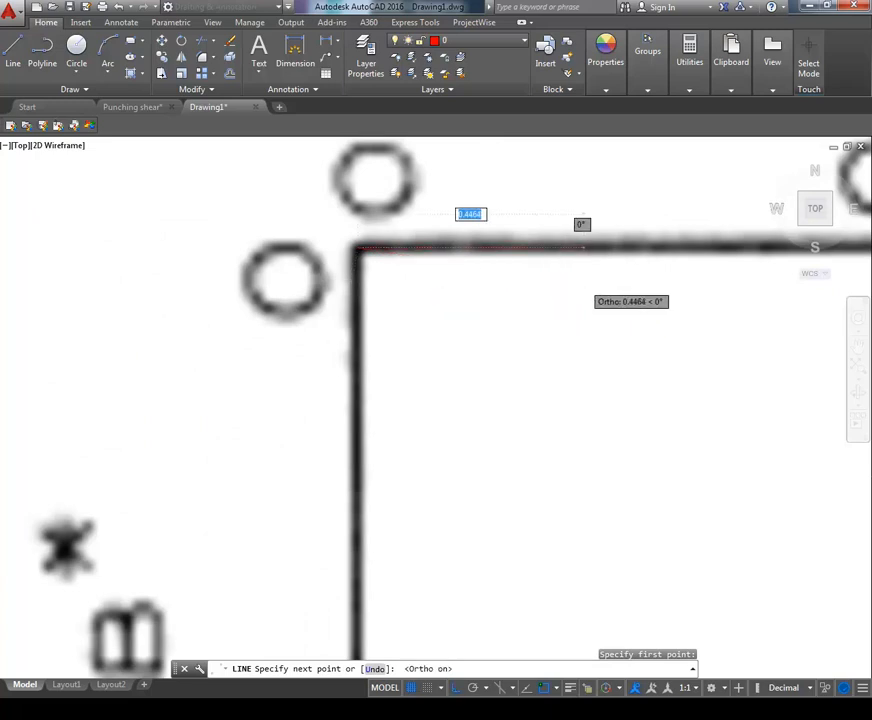
{"action": "scroll", "coordinate": [576, 284], "scroll_direction": "down", "scroll_amount": 4}
{"action": "left_click_drag", "start_coordinate": [580, 284], "coordinate": [366, 281]}
{"action": "left_click_drag", "start_coordinate": [556, 287], "coordinate": [397, 286]}
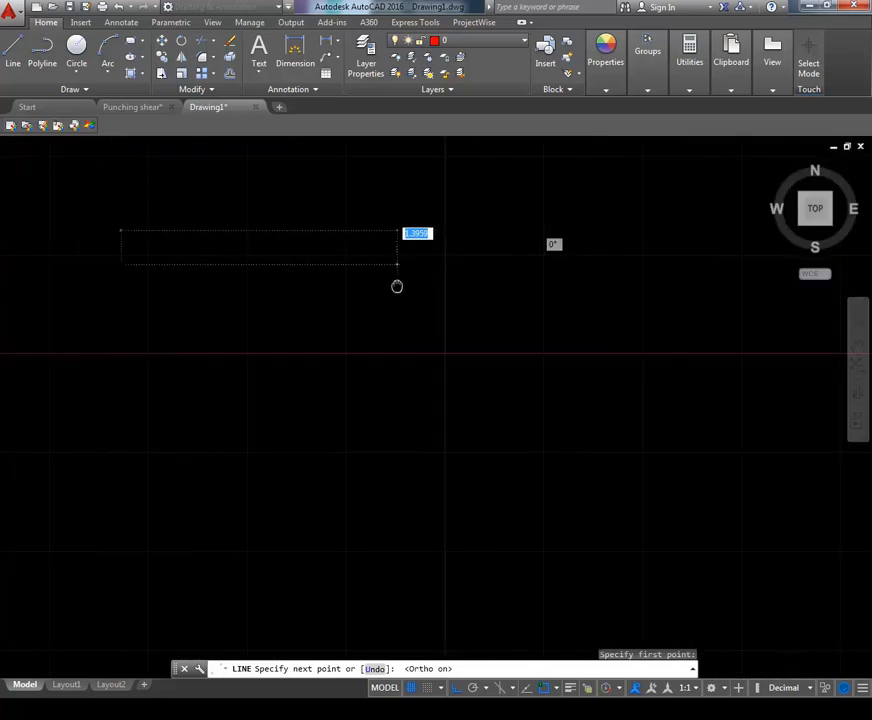
{"action": "scroll", "coordinate": [518, 285], "scroll_direction": "down", "scroll_amount": 4}
{"action": "left_click_drag", "start_coordinate": [534, 287], "coordinate": [389, 288]}
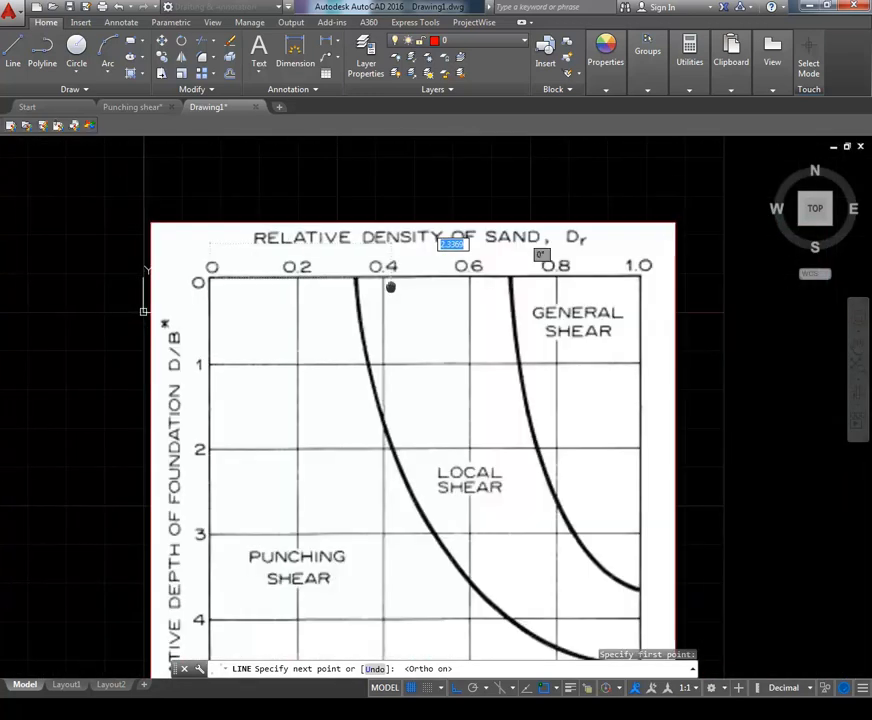
{"action": "left_click", "coordinate": [734, 284]}
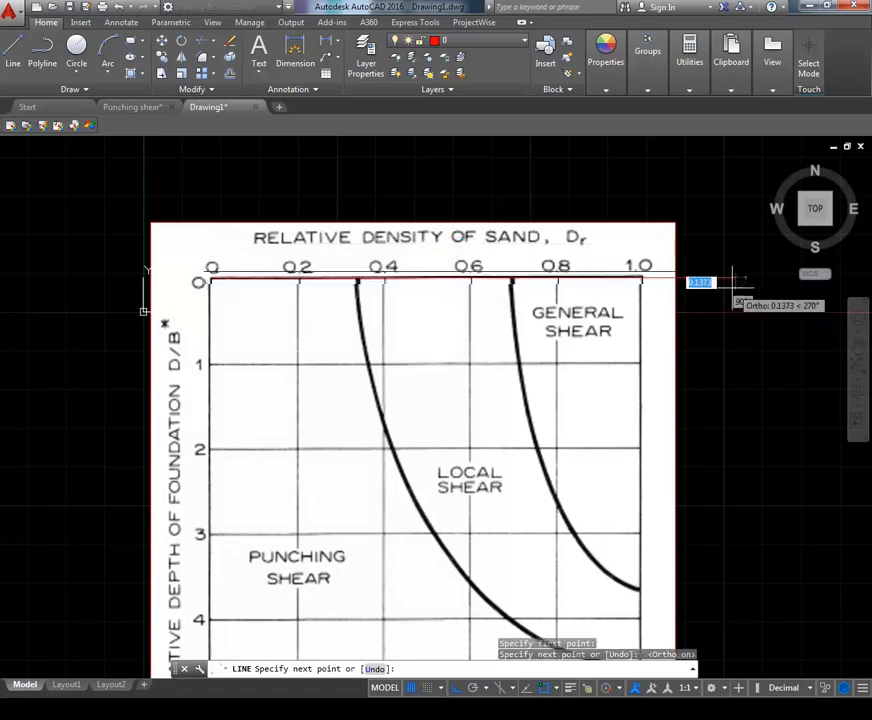
{"action": "key", "text": "Escape"}
{"action": "scroll", "coordinate": [680, 273], "scroll_direction": "up", "scroll_amount": 6}
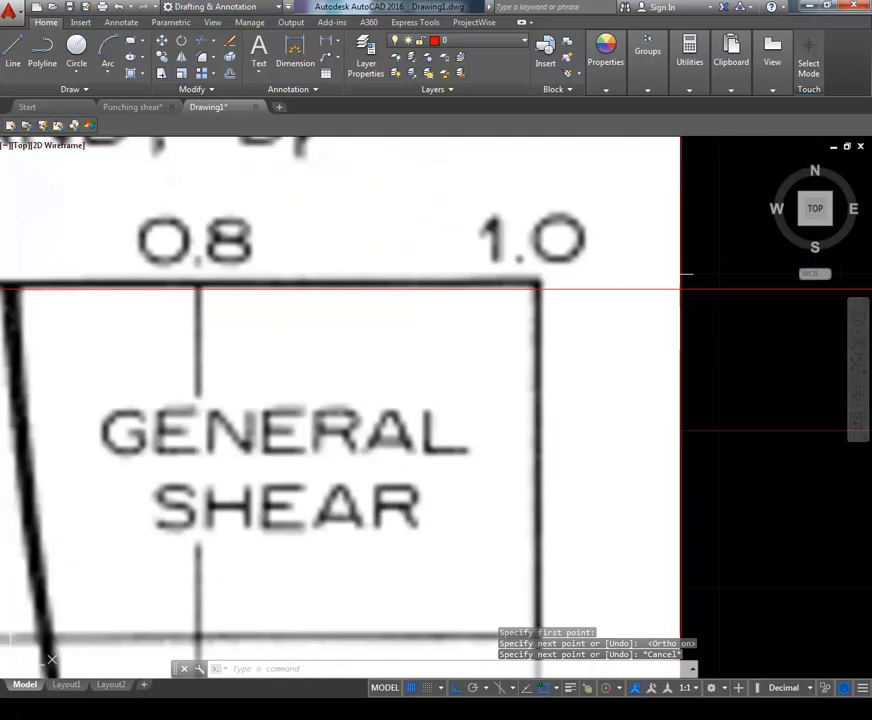
{"action": "scroll", "coordinate": [612, 278], "scroll_direction": "down", "scroll_amount": 6}
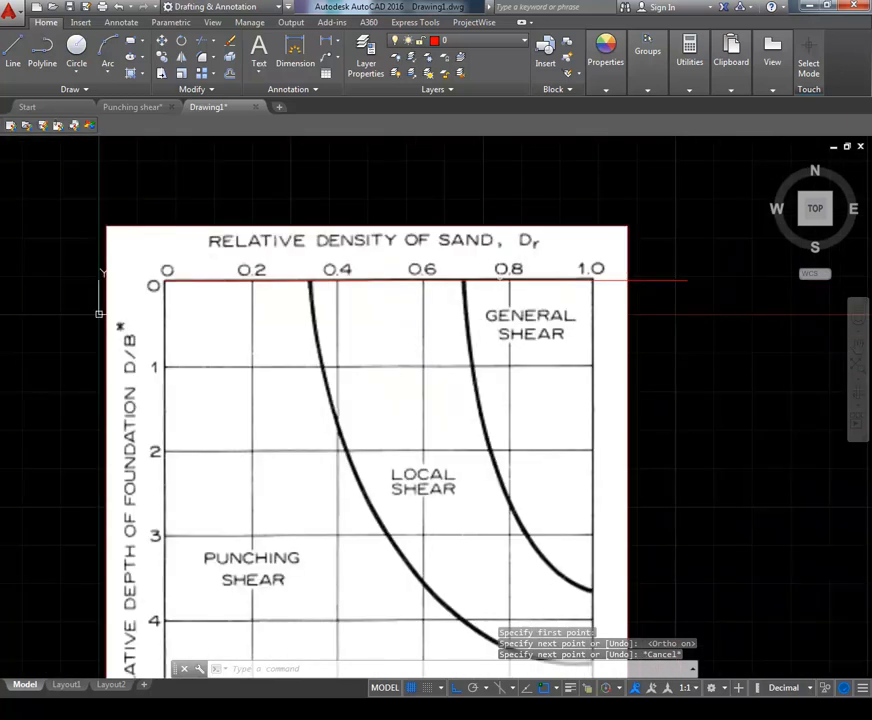
Examine how closely the horizontal line follows the chart's upper axis at the 0 and 1.0 ends.
{"action": "scroll", "coordinate": [498, 280], "scroll_direction": "up", "scroll_amount": 4}
{"action": "scroll", "coordinate": [500, 280], "scroll_direction": "down", "scroll_amount": 4}
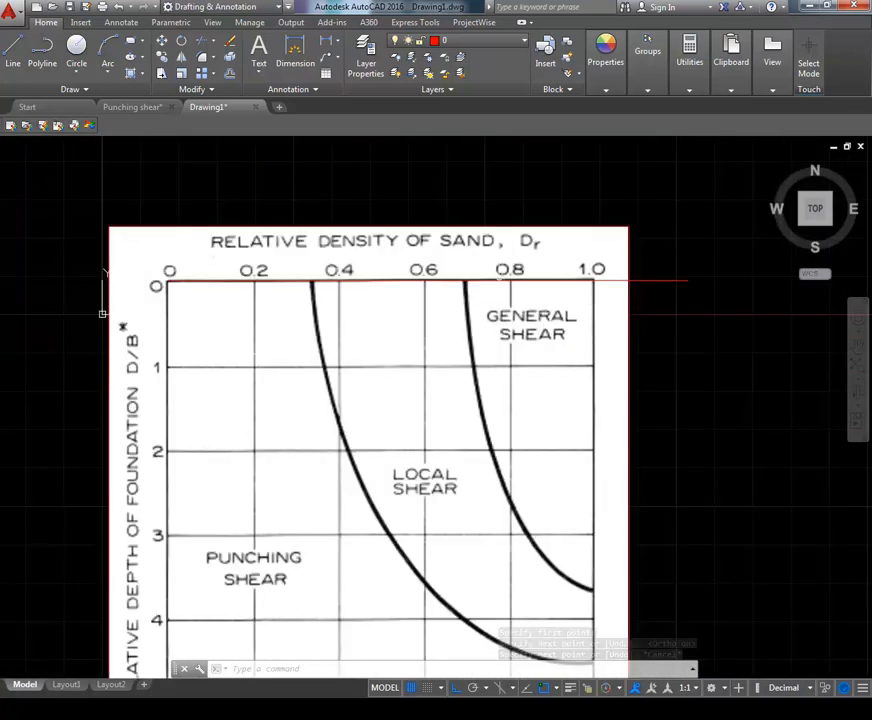
{"action": "scroll", "coordinate": [168, 282], "scroll_direction": "up", "scroll_amount": 6}
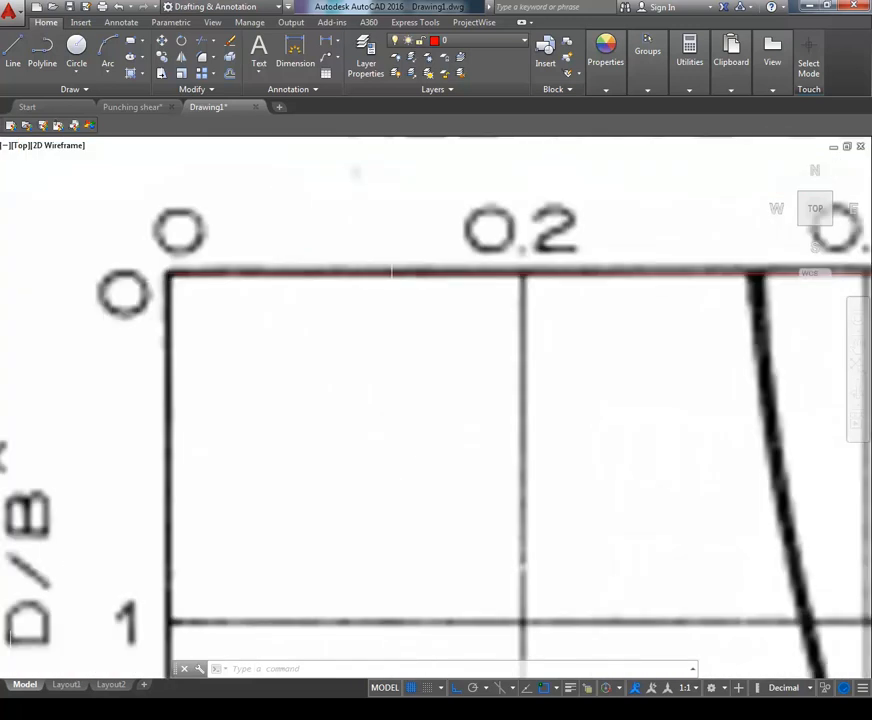
{"action": "scroll", "coordinate": [179, 280], "scroll_direction": "down", "scroll_amount": 4}
{"action": "left_click_drag", "start_coordinate": [688, 288], "coordinate": [518, 288]}
{"action": "scroll", "coordinate": [740, 282], "scroll_direction": "up", "scroll_amount": 6}
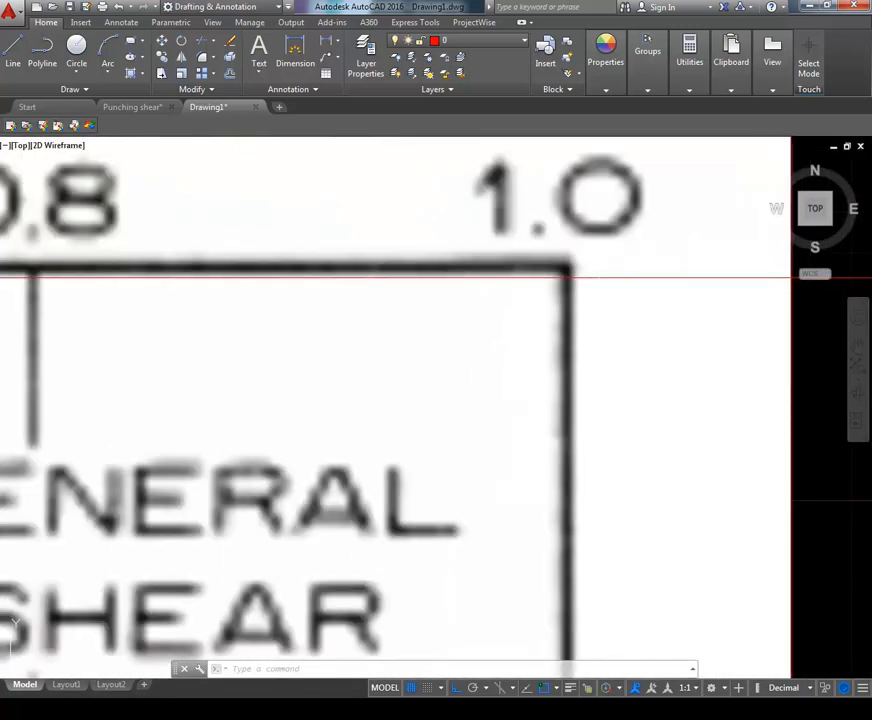
{"action": "scroll", "coordinate": [736, 278], "scroll_direction": "down", "scroll_amount": 12}
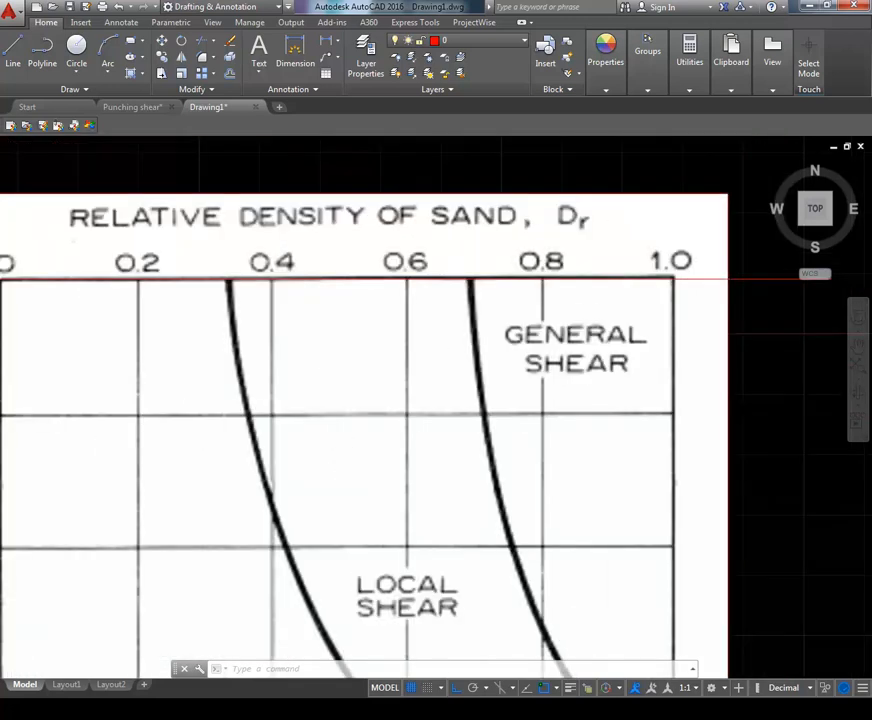
{"action": "scroll", "coordinate": [736, 278], "scroll_direction": "up", "scroll_amount": 6}
{"action": "scroll", "coordinate": [707, 292], "scroll_direction": "down", "scroll_amount": 2}
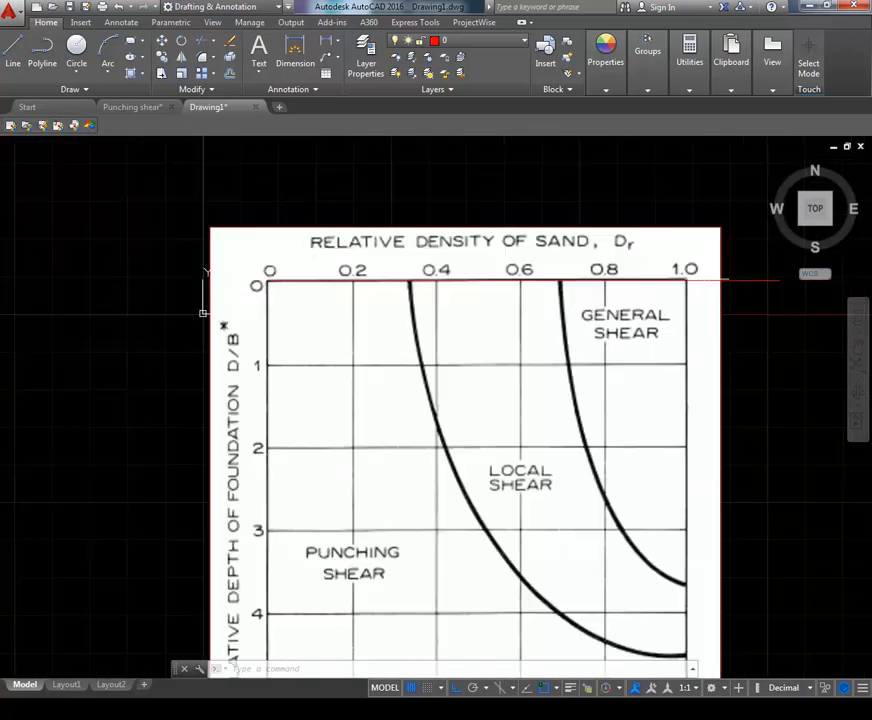
Draw a line with Ortho off from the chart's 0,0 corner along the printed upper axis to just past the image's right edge.
{"action": "left_click", "coordinate": [19, 48]}
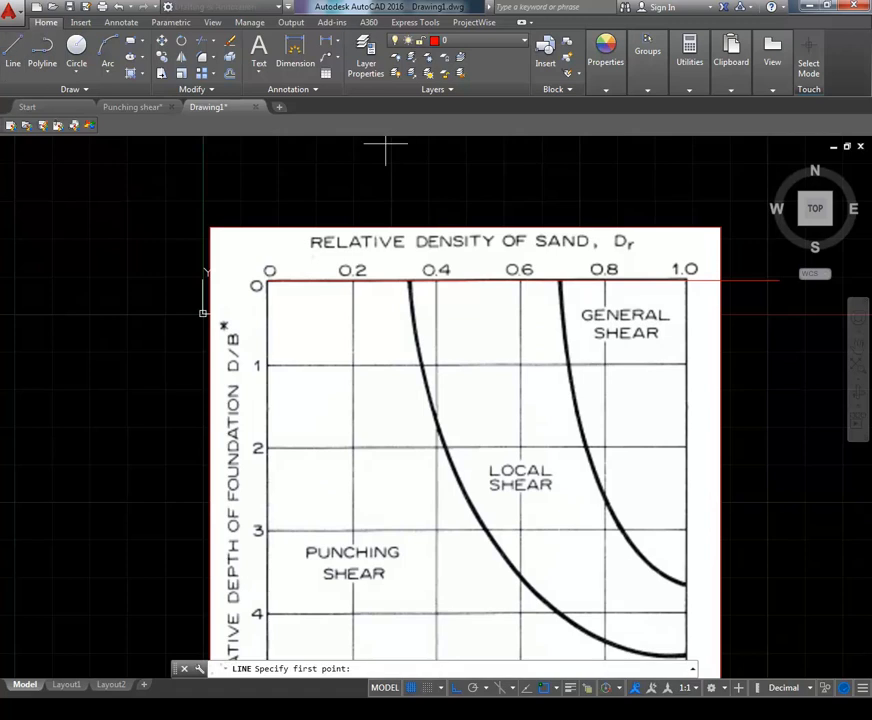
{"action": "scroll", "coordinate": [267, 282], "scroll_direction": "up", "scroll_amount": 6}
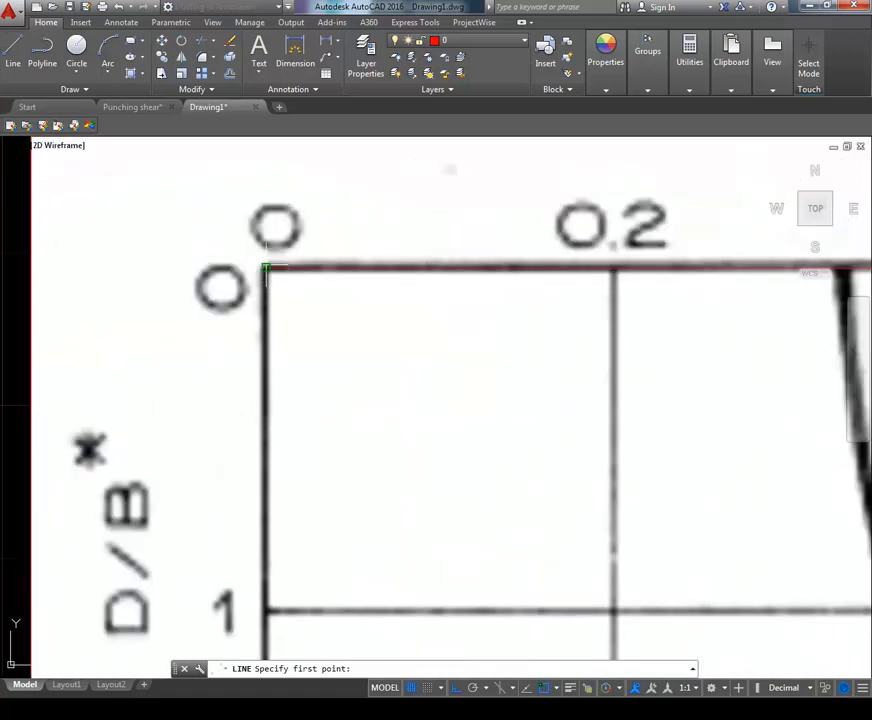
{"action": "left_click", "coordinate": [266, 268]}
{"action": "scroll", "coordinate": [266, 268], "scroll_direction": "down", "scroll_amount": 6}
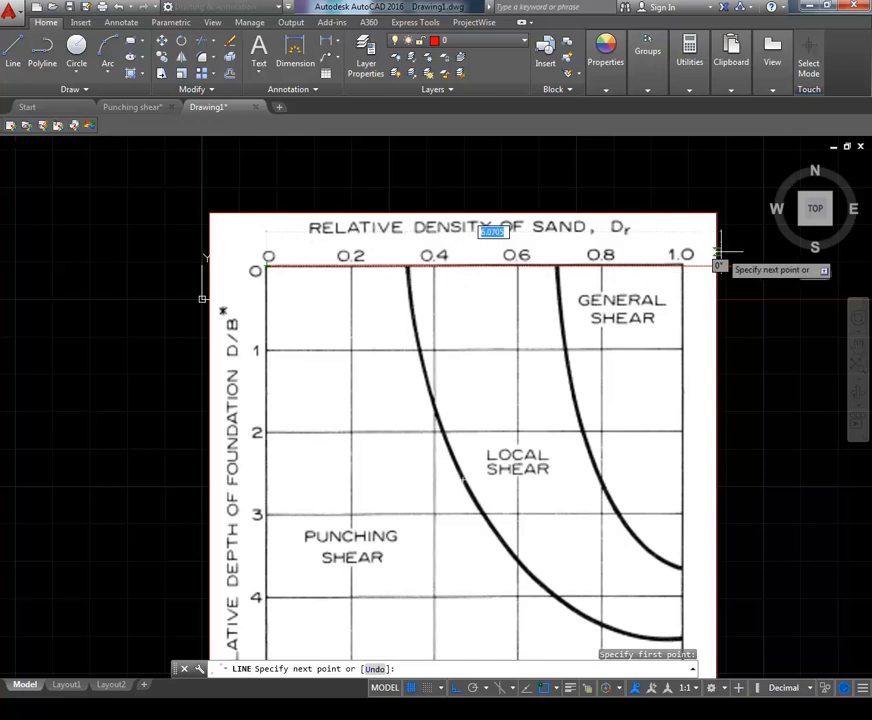
{"action": "key", "text": "F8"}
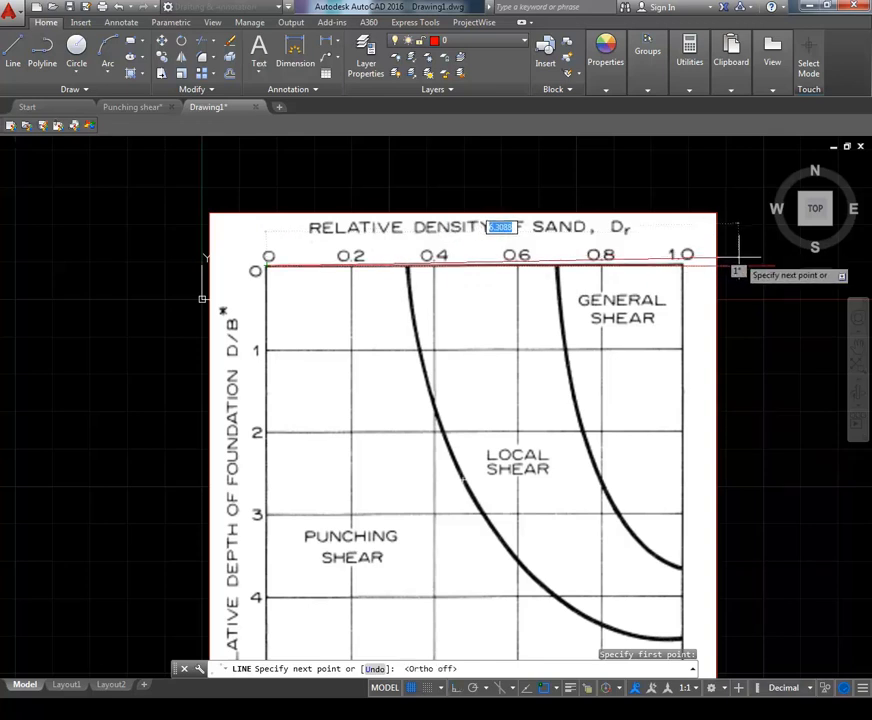
{"action": "scroll", "coordinate": [737, 268], "scroll_direction": "up", "scroll_amount": 5}
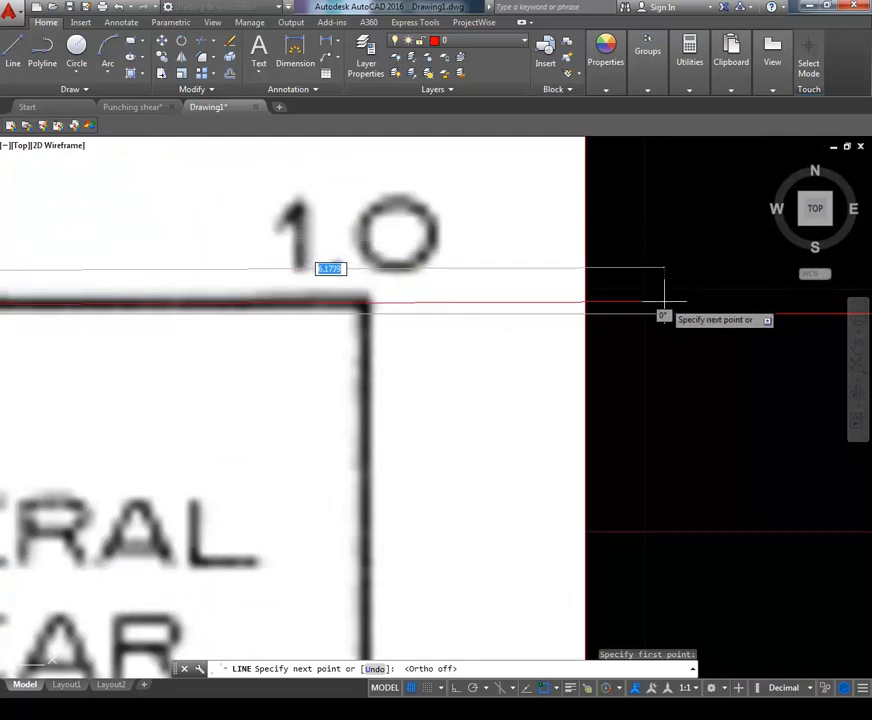
{"action": "scroll", "coordinate": [663, 300], "scroll_direction": "up", "scroll_amount": 3}
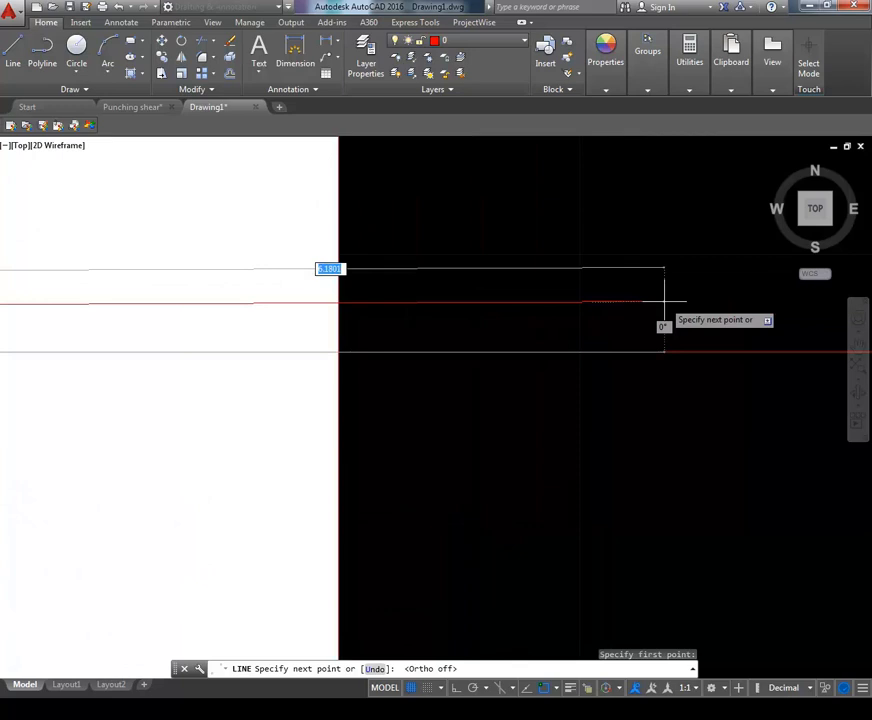
{"action": "scroll", "coordinate": [753, 296], "scroll_direction": "down", "scroll_amount": 1}
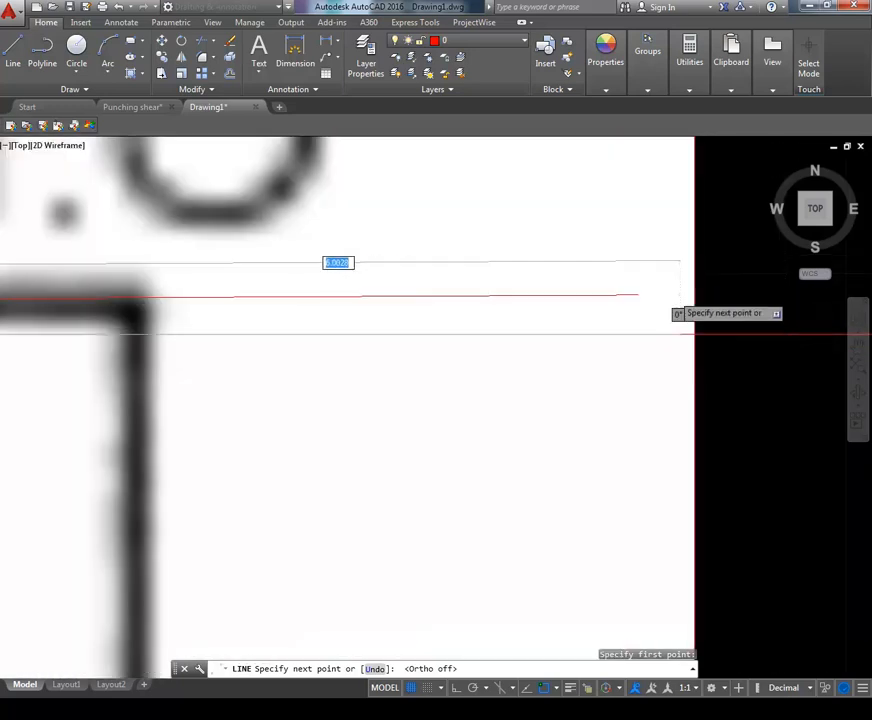
{"action": "left_click_drag", "start_coordinate": [527, 288], "coordinate": [624, 294]}
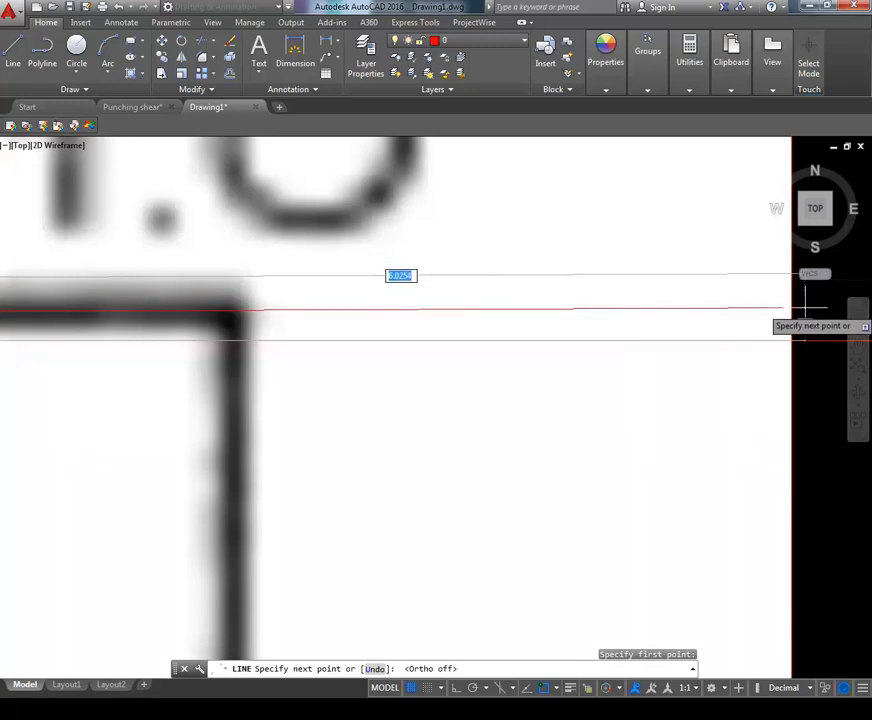
{"action": "left_click", "coordinate": [805, 305]}
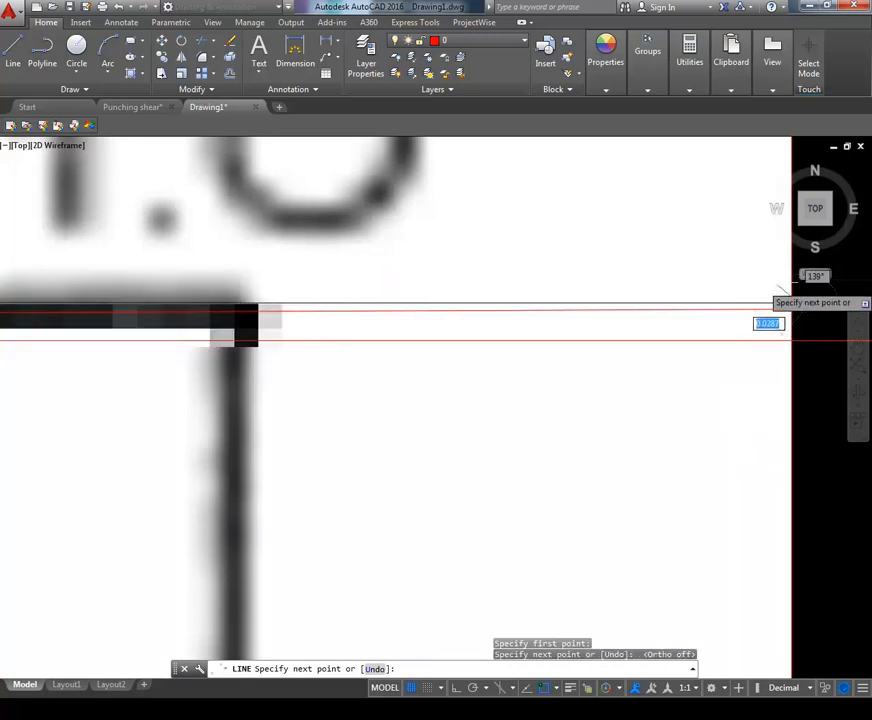
{"action": "key", "text": "Escape"}
Show the properties of the slightly slanted line traced along the printed upper axis.
{"action": "scroll", "coordinate": [738, 264], "scroll_direction": "down", "scroll_amount": 10}
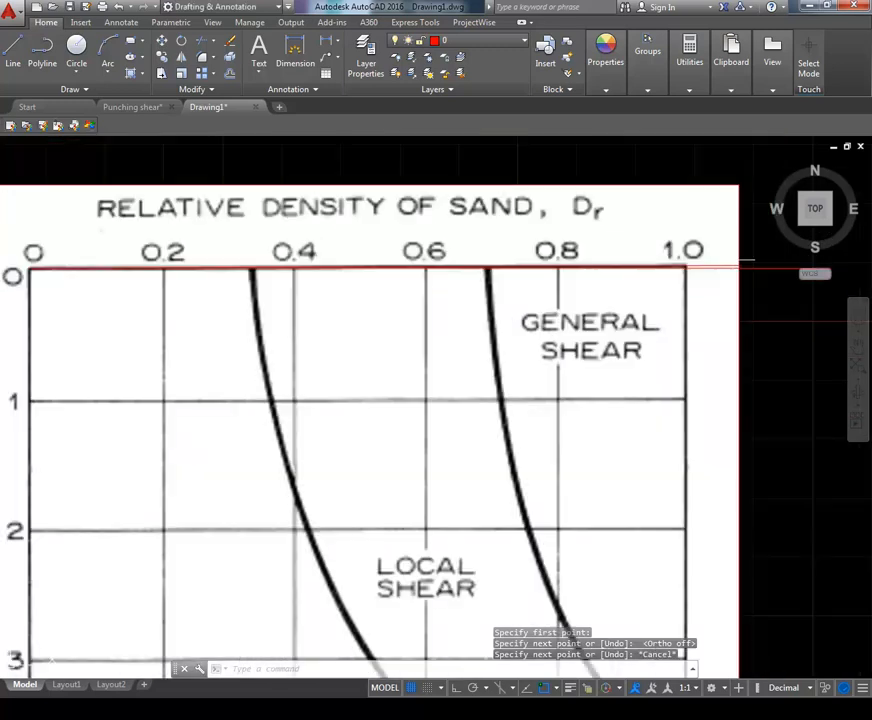
{"action": "left_click_drag", "start_coordinate": [729, 259], "coordinate": [722, 270]}
{"action": "scroll", "coordinate": [718, 277], "scroll_direction": "up", "scroll_amount": 2}
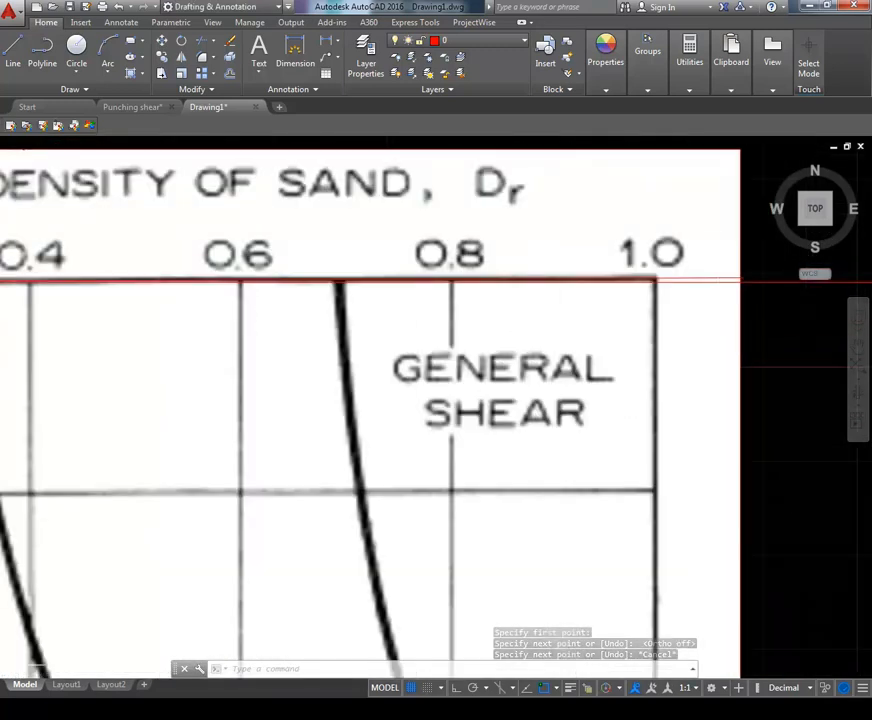
{"action": "left_click", "coordinate": [722, 278]}
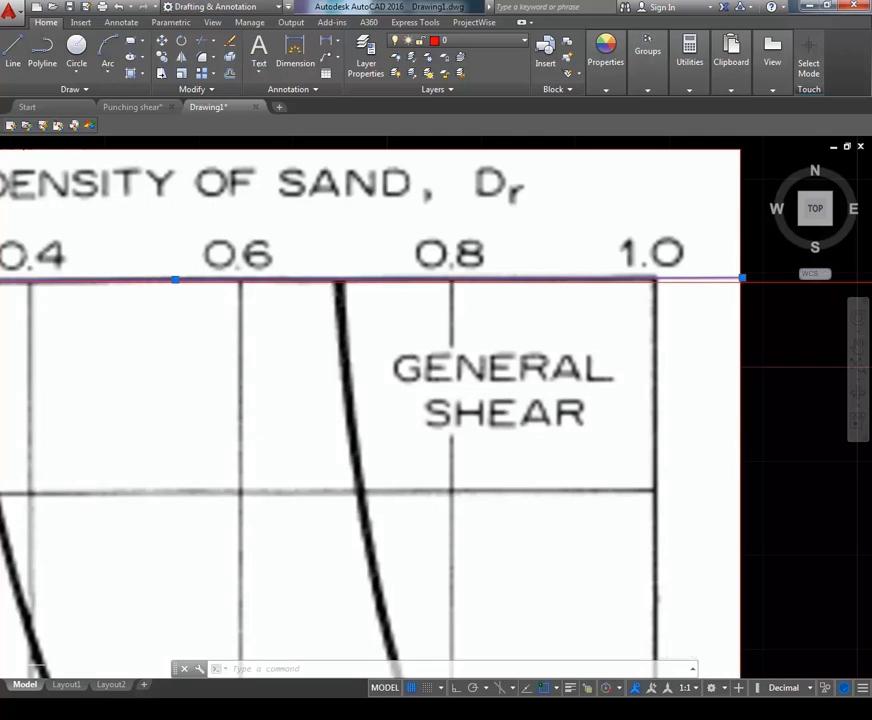
{"action": "right_click", "coordinate": [708, 256]}
{"action": "left_click", "coordinate": [725, 230]}
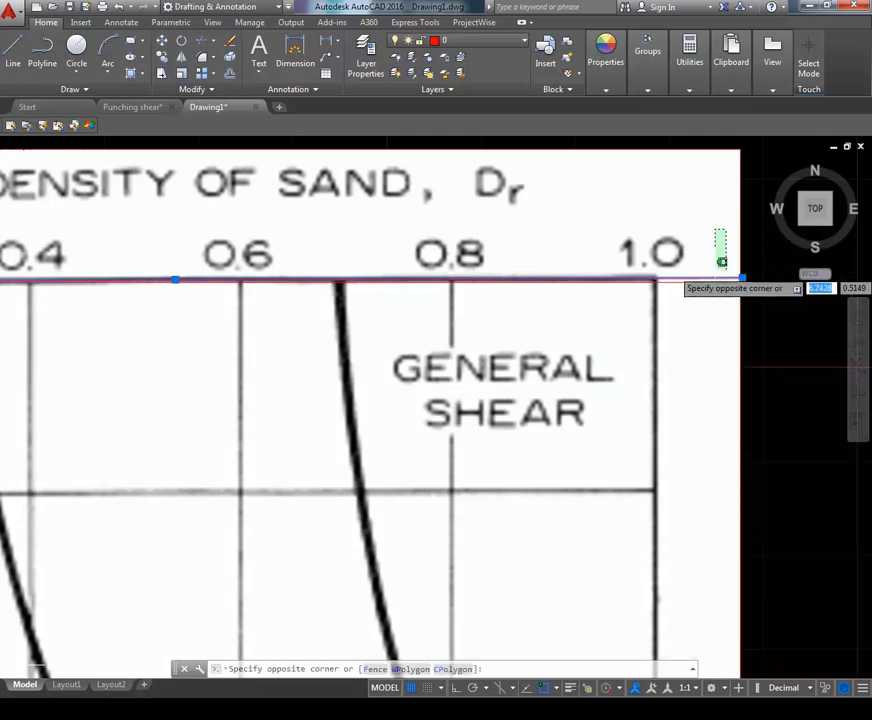
{"action": "right_click", "coordinate": [709, 282]}
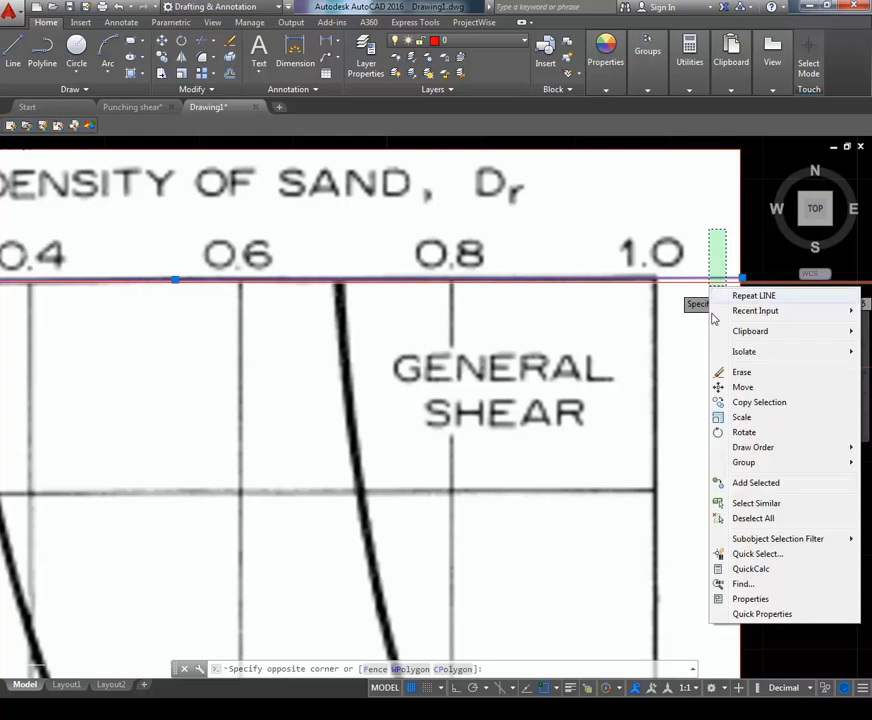
{"action": "left_click", "coordinate": [740, 599]}
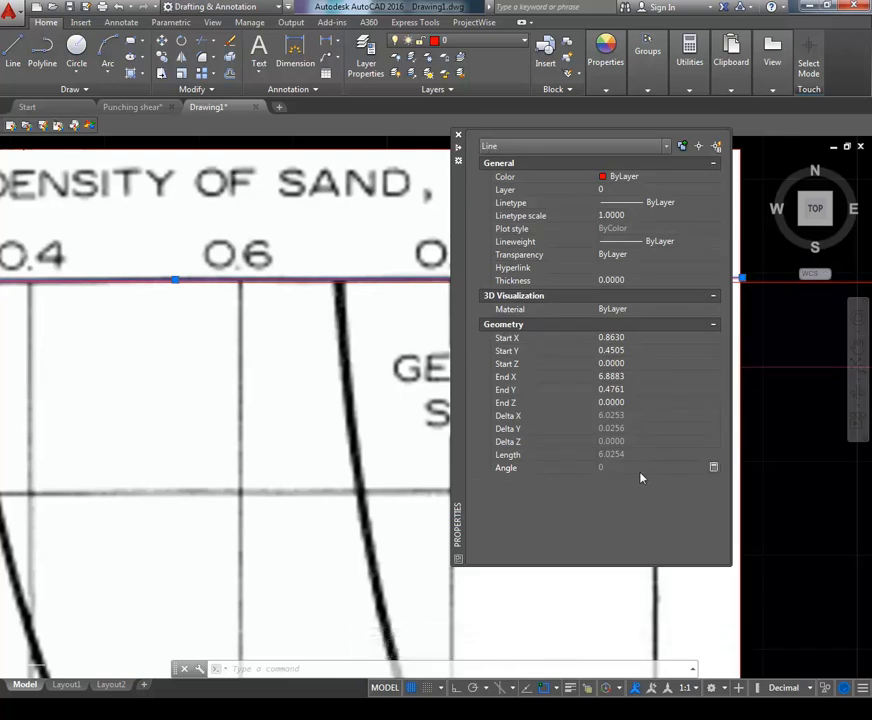
Measure the slanted line's angle with QuickCalc from the chart's 0,0 corner to the line's far endpoint.
{"action": "left_click", "coordinate": [714, 468]}
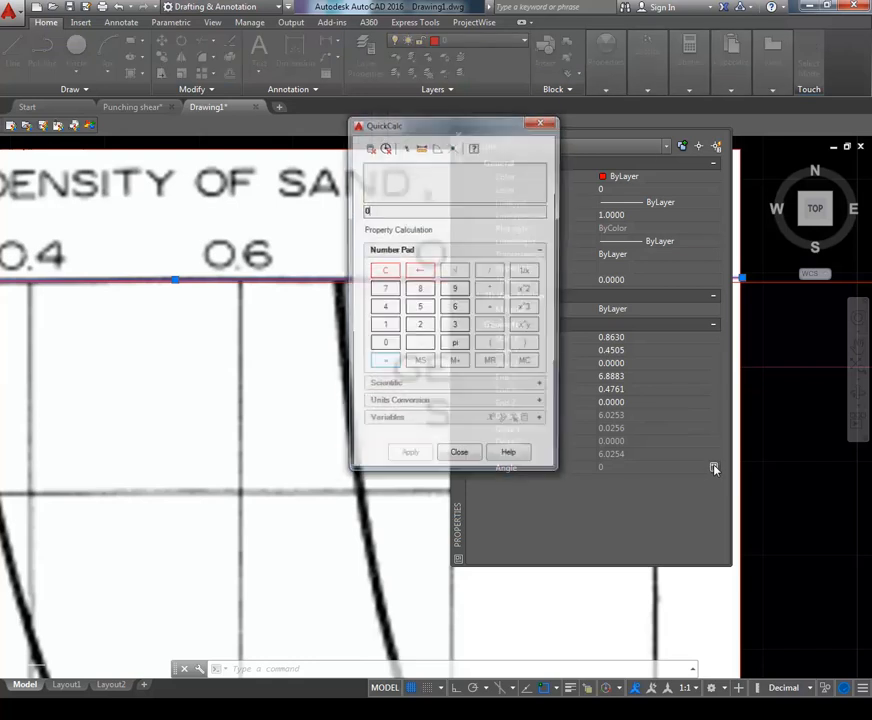
{"action": "left_click_drag", "start_coordinate": [477, 125], "coordinate": [584, 311]}
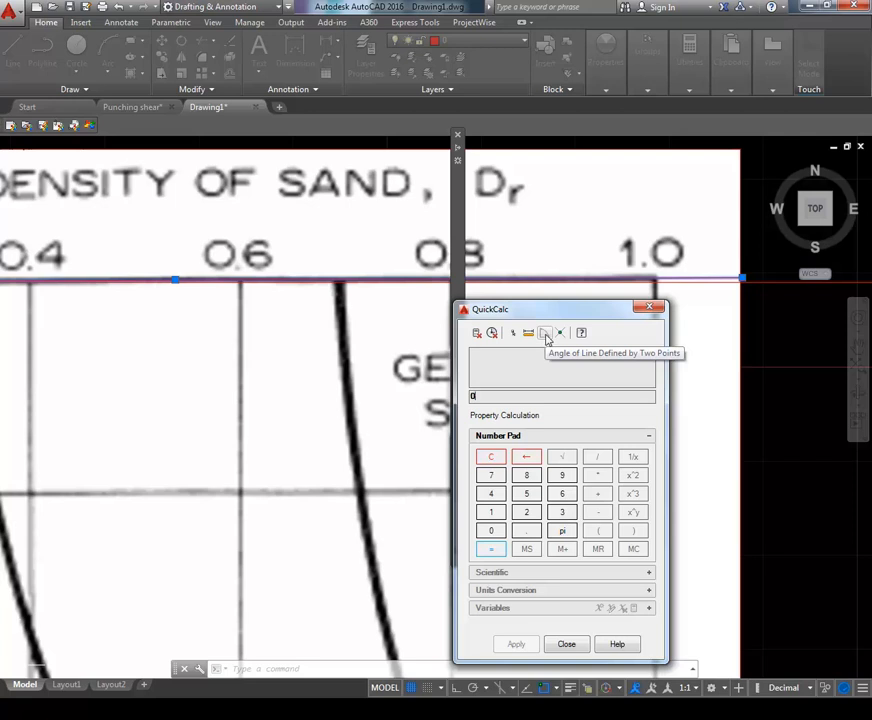
{"action": "left_click", "coordinate": [546, 339]}
{"action": "scroll", "coordinate": [556, 362], "scroll_direction": "down", "scroll_amount": 5}
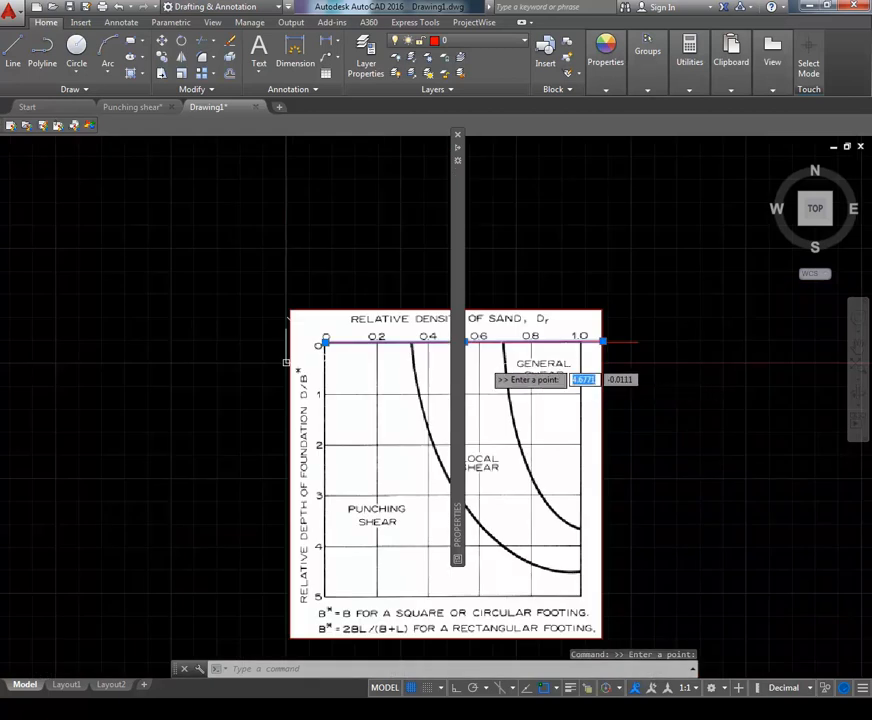
{"action": "scroll", "coordinate": [288, 348], "scroll_direction": "up", "scroll_amount": 10}
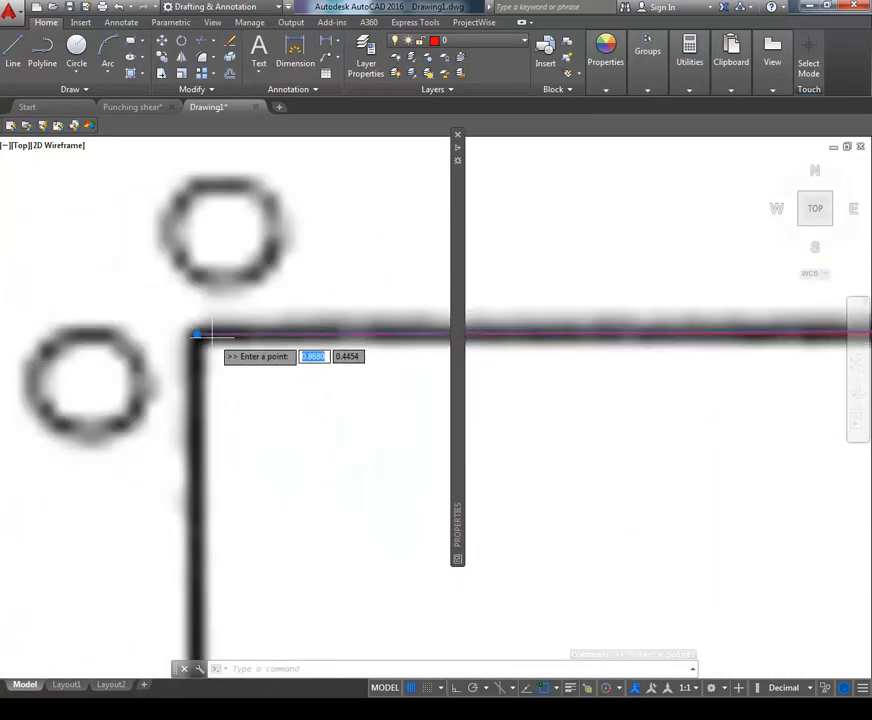
{"action": "scroll", "coordinate": [197, 334], "scroll_direction": "down", "scroll_amount": 4}
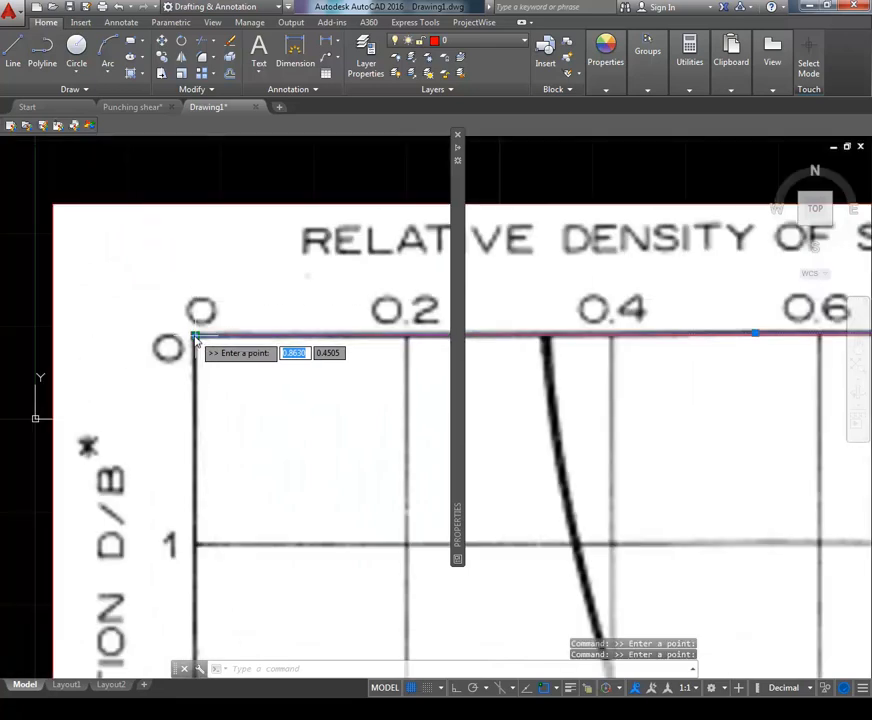
{"action": "left_click_drag", "start_coordinate": [483, 348], "coordinate": [113, 354]}
{"action": "scroll", "coordinate": [497, 341], "scroll_direction": "down", "scroll_amount": 5}
{"action": "scroll", "coordinate": [671, 342], "scroll_direction": "up", "scroll_amount": 8}
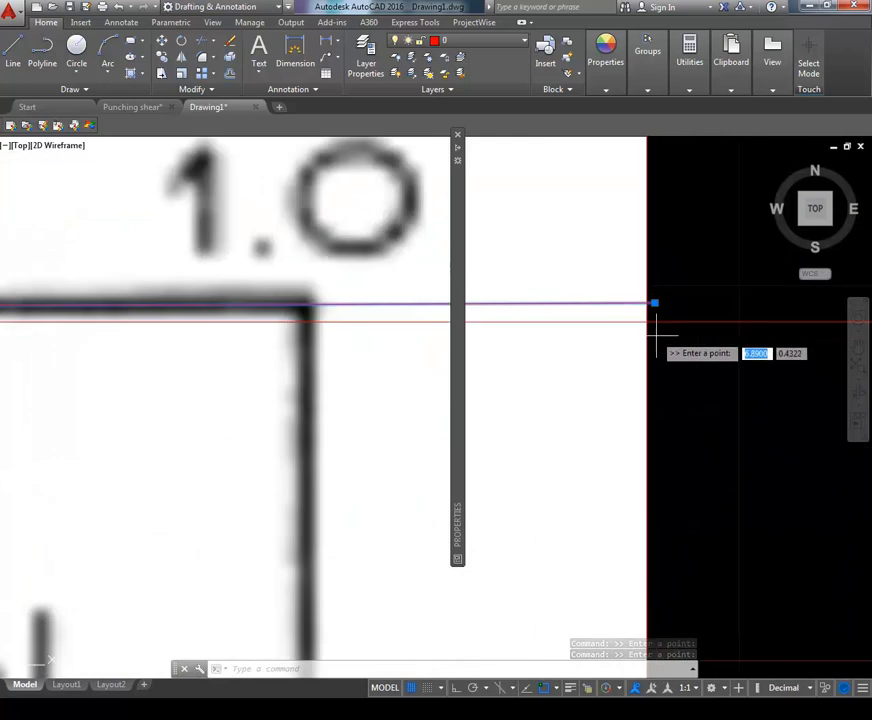
{"action": "left_click", "coordinate": [655, 303]}
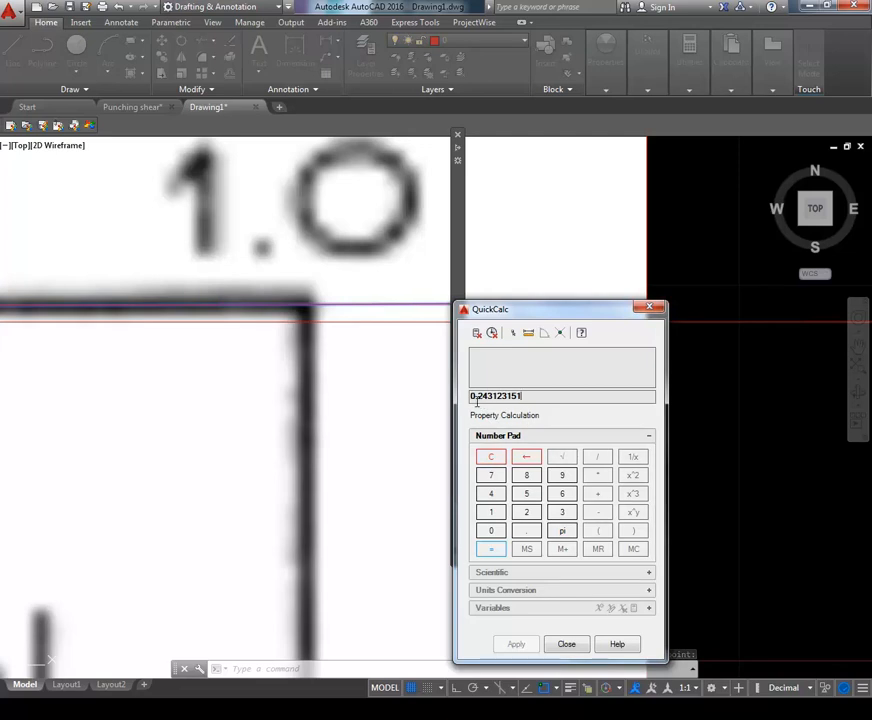
Select the full measured angle value in QuickCalc and close the calculator.
{"action": "left_click", "coordinate": [547, 398]}
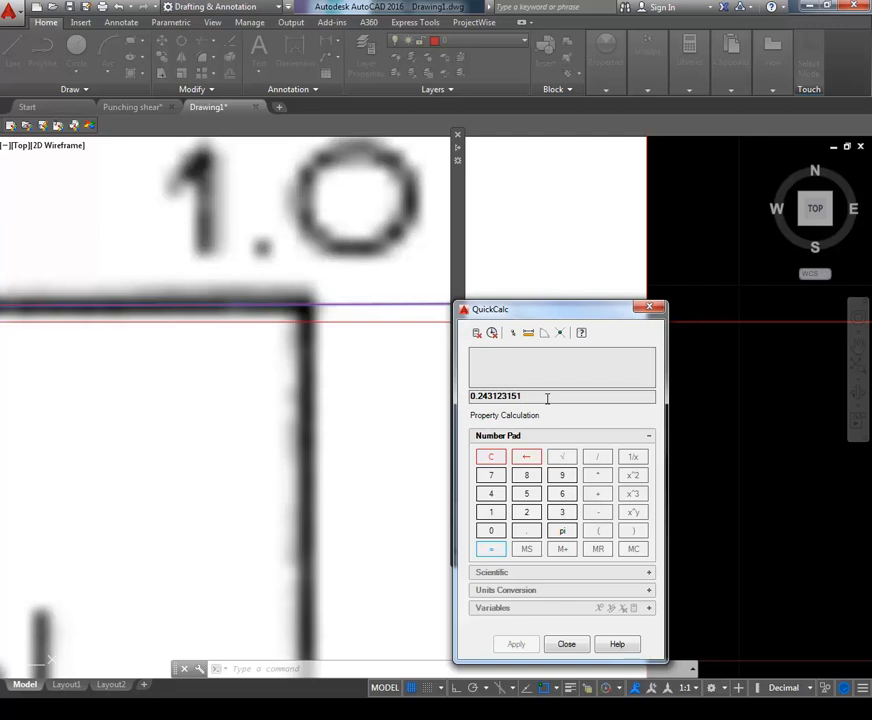
{"action": "left_click_drag", "start_coordinate": [535, 398], "coordinate": [477, 396]}
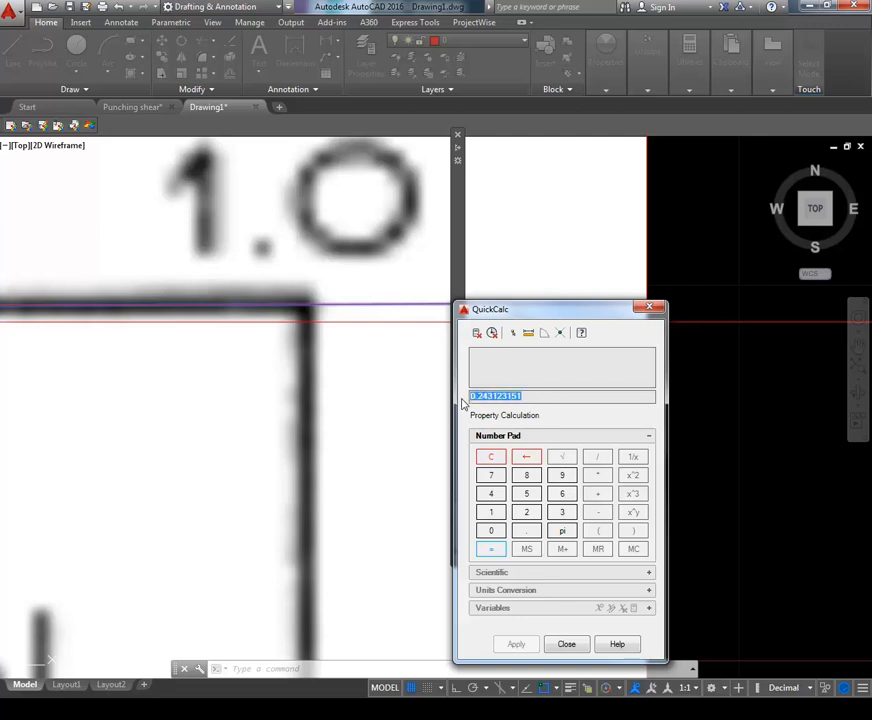
{"action": "left_click", "coordinate": [568, 645]}
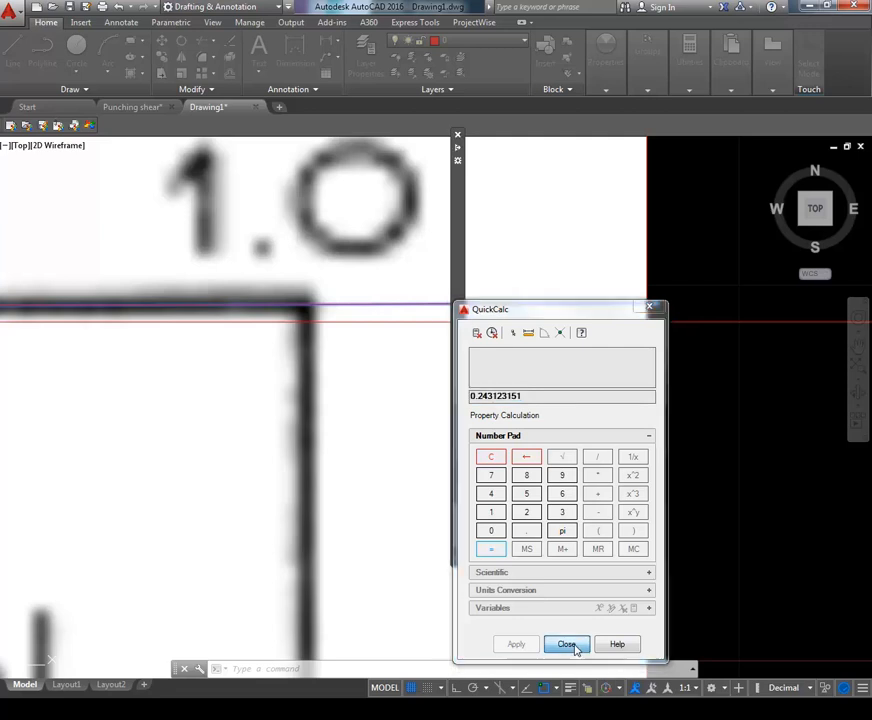
Rotate the chart image together with the slanted upper-axis line by -0.243123151 degrees about the chart's 0,0 corner.
{"action": "scroll", "coordinate": [648, 522], "scroll_direction": "down", "scroll_amount": 5}
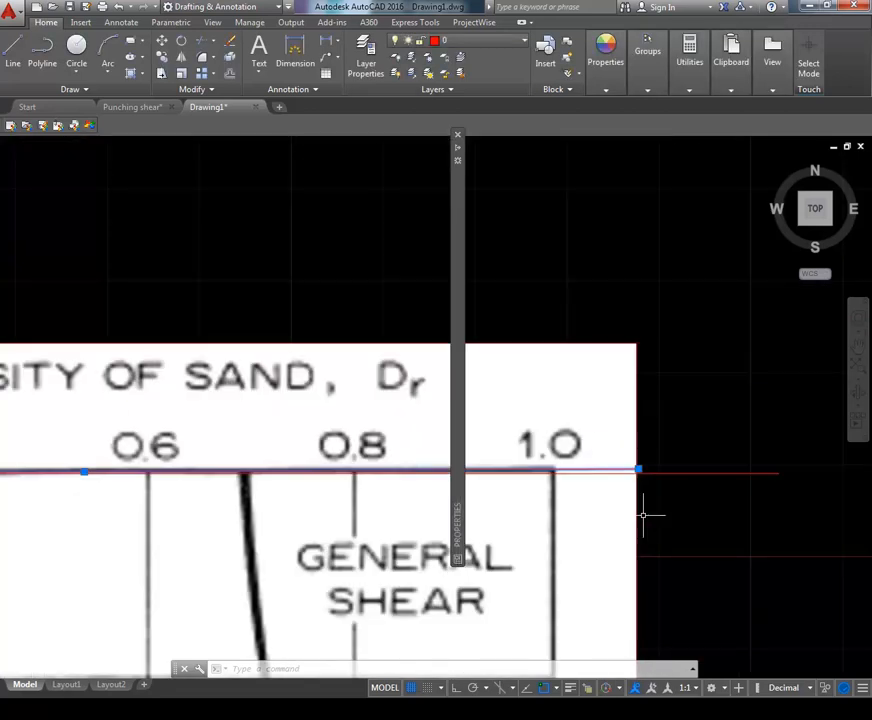
{"action": "scroll", "coordinate": [643, 514], "scroll_direction": "down", "scroll_amount": 2}
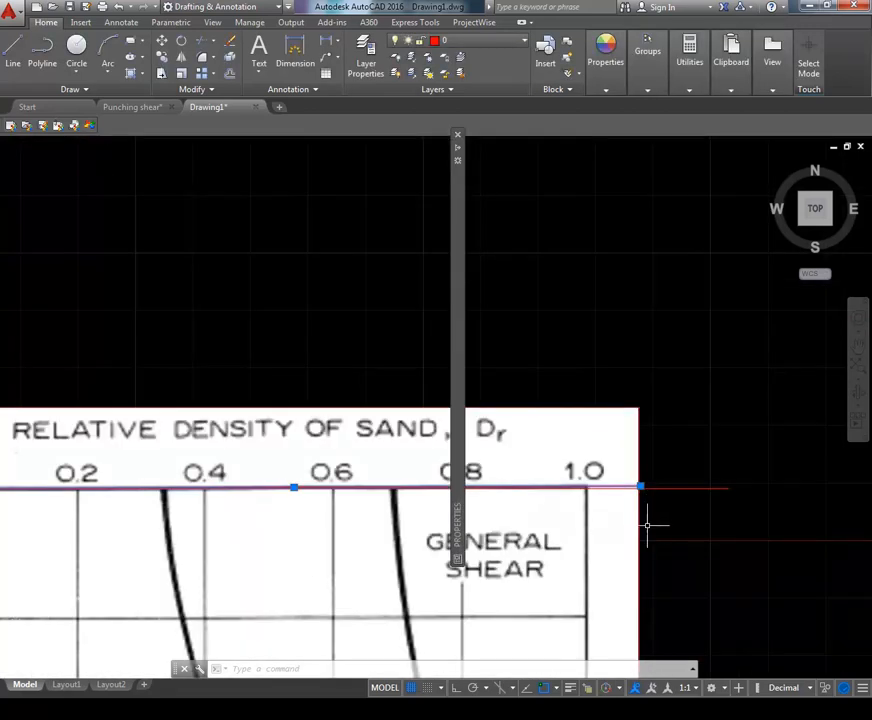
{"action": "left_click_drag", "start_coordinate": [650, 521], "coordinate": [711, 455]}
{"action": "scroll", "coordinate": [711, 455], "scroll_direction": "down", "scroll_amount": 2}
{"action": "scroll", "coordinate": [711, 455], "scroll_direction": "down", "scroll_amount": 2}
{"action": "left_click", "coordinate": [755, 557]}
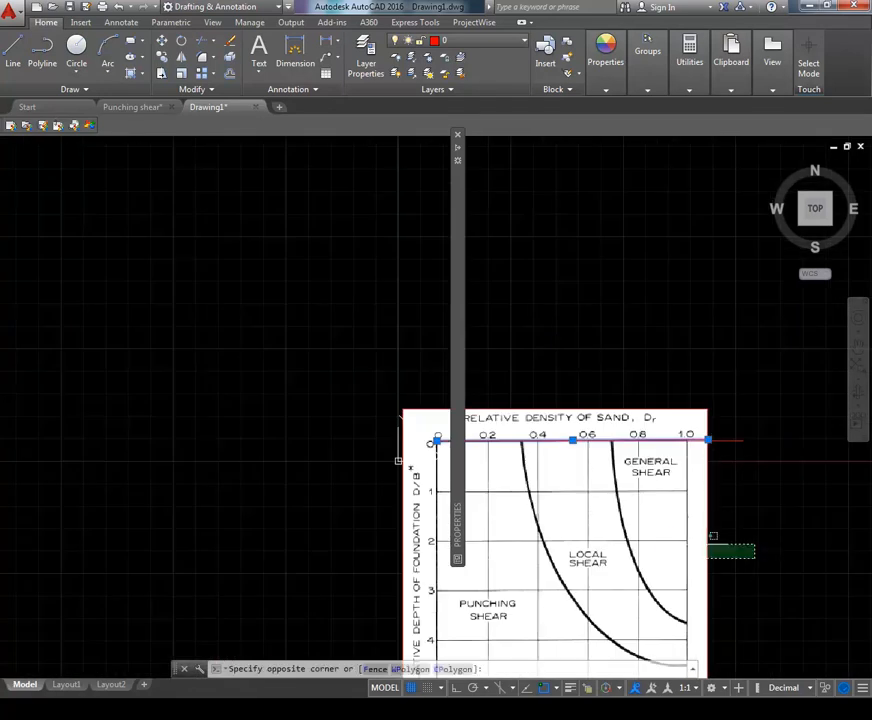
{"action": "left_click", "coordinate": [660, 541]}
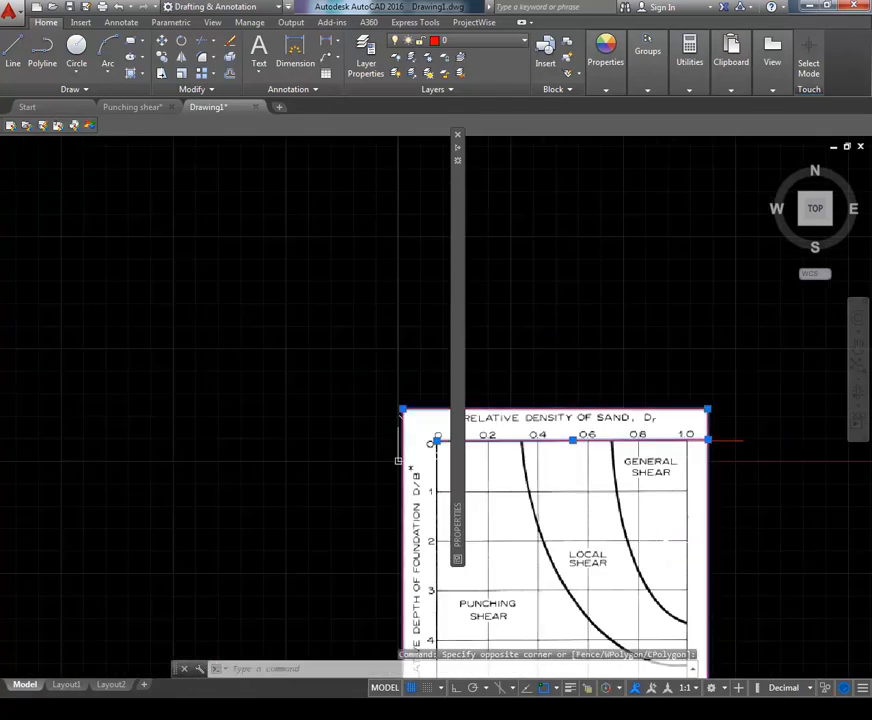
{"action": "right_click", "coordinate": [622, 380]}
{"action": "left_click", "coordinate": [650, 523]}
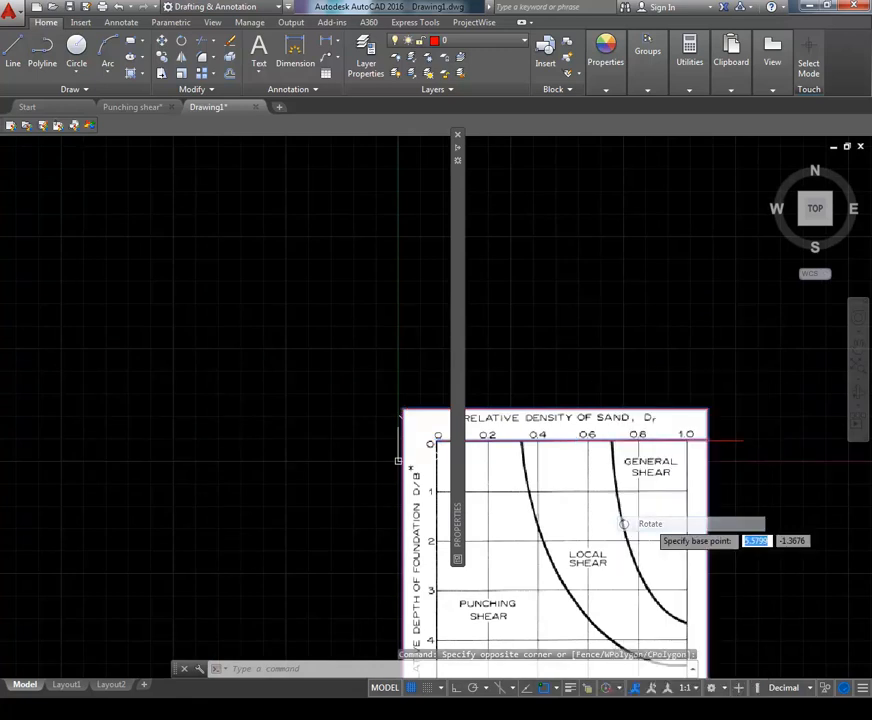
{"action": "mouse_move", "coordinate": [457, 452]}
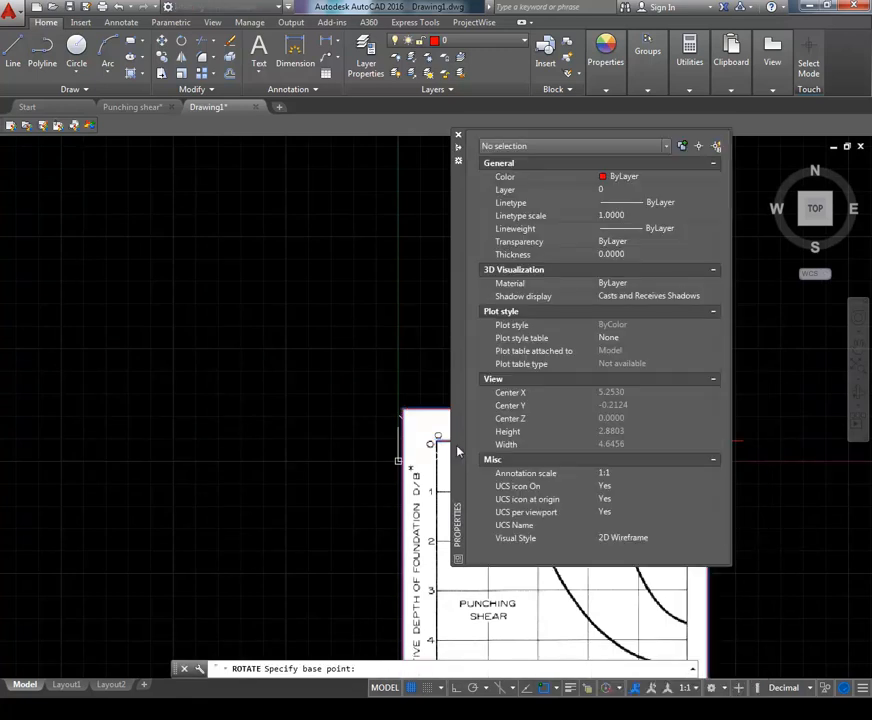
{"action": "left_click", "coordinate": [458, 135]}
{"action": "scroll", "coordinate": [410, 440], "scroll_direction": "up", "scroll_amount": 8}
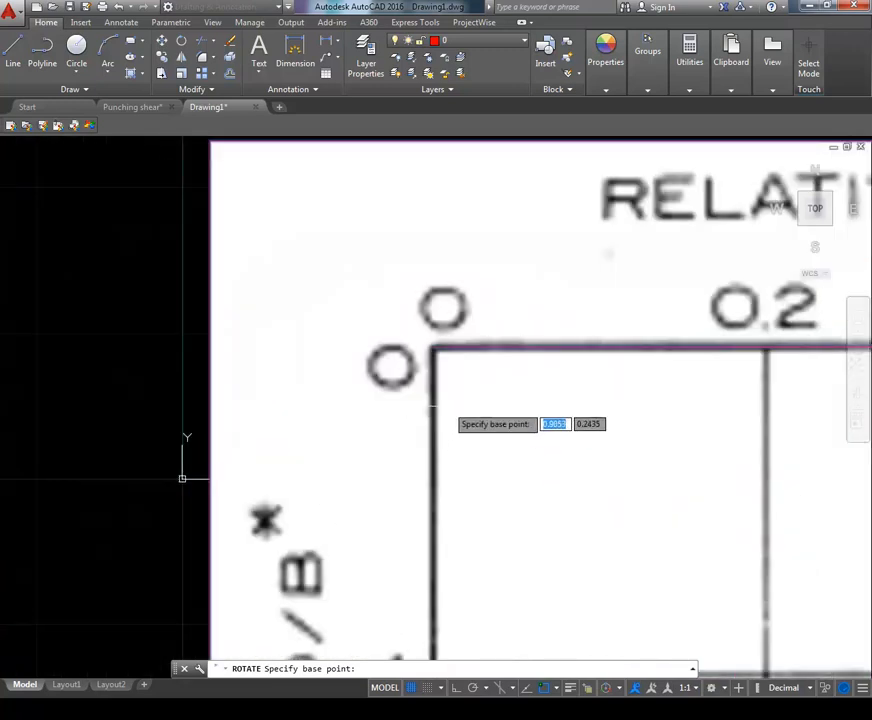
{"action": "left_click", "coordinate": [433, 345]}
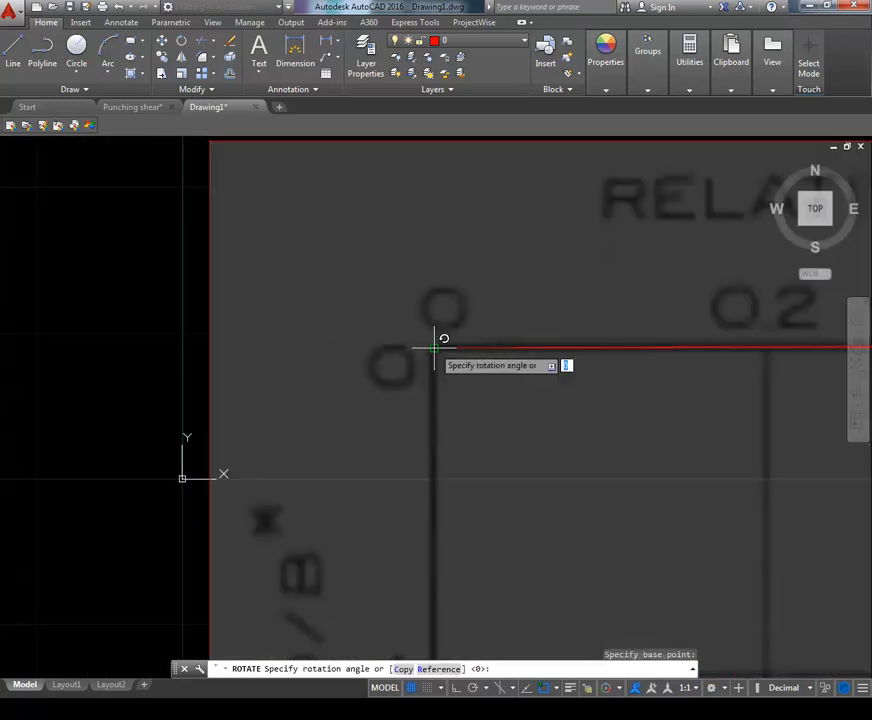
{"action": "scroll", "coordinate": [514, 448], "scroll_direction": "down", "scroll_amount": 5}
{"action": "scroll", "coordinate": [572, 450], "scroll_direction": "down", "scroll_amount": 4}
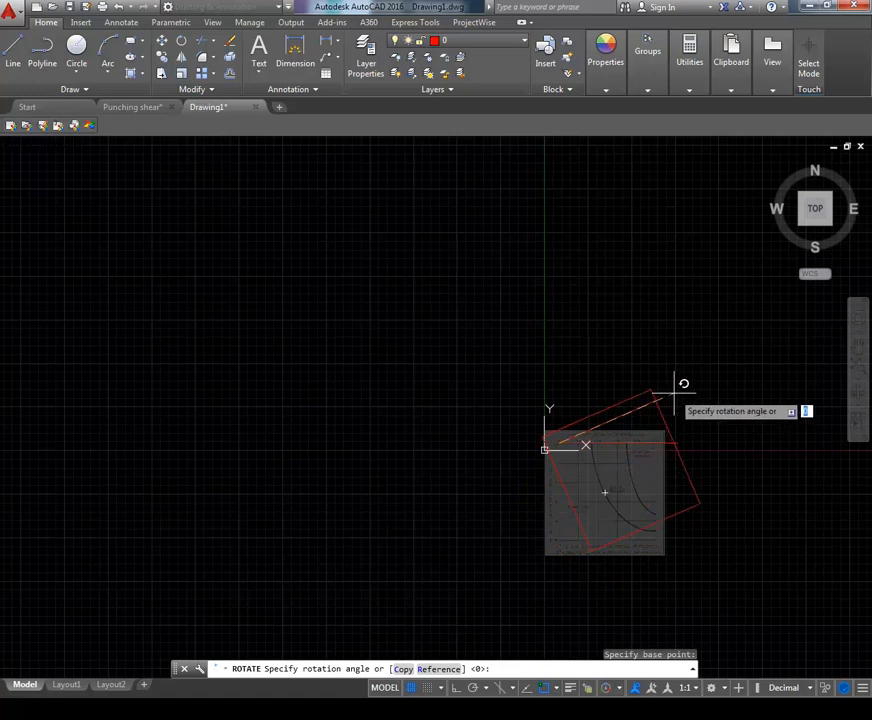
{"action": "type", "text": "-"}
{"action": "type", "text": "0.243123151"}
{"action": "key", "text": "Return"}
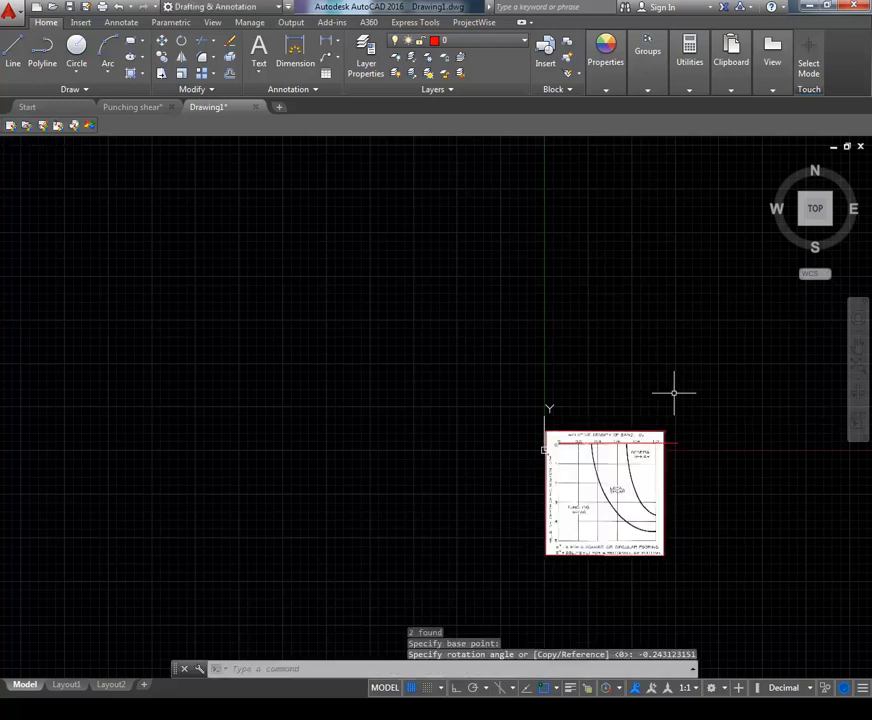
Check the printed upper axis against the horizontal reference line up to the chart's 1.0 corner.
{"action": "scroll", "coordinate": [668, 440], "scroll_direction": "up", "scroll_amount": 3}
{"action": "scroll", "coordinate": [667, 398], "scroll_direction": "up", "scroll_amount": 6}
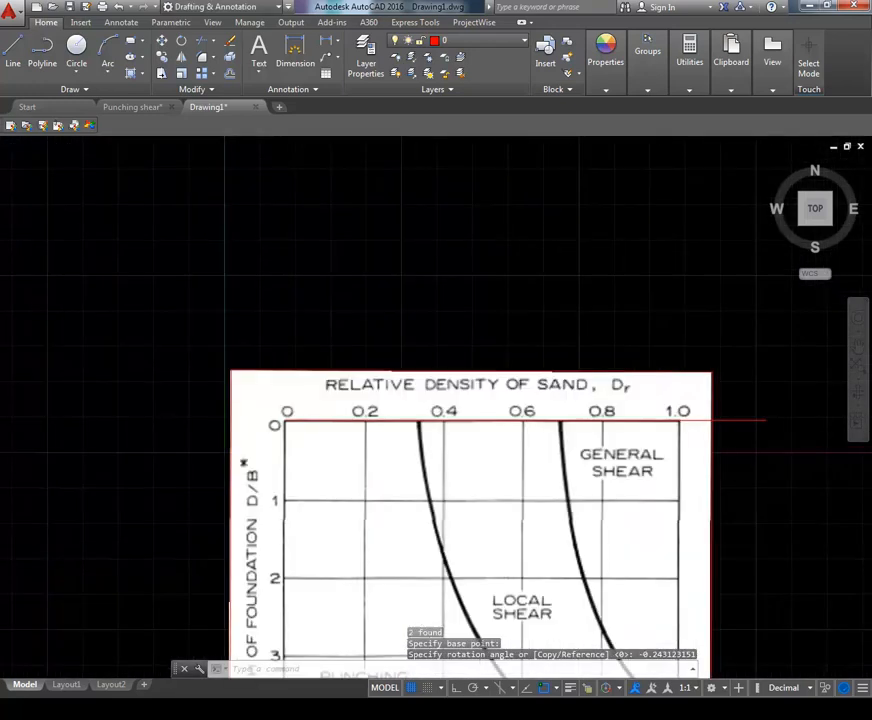
{"action": "scroll", "coordinate": [667, 396], "scroll_direction": "down", "scroll_amount": 3}
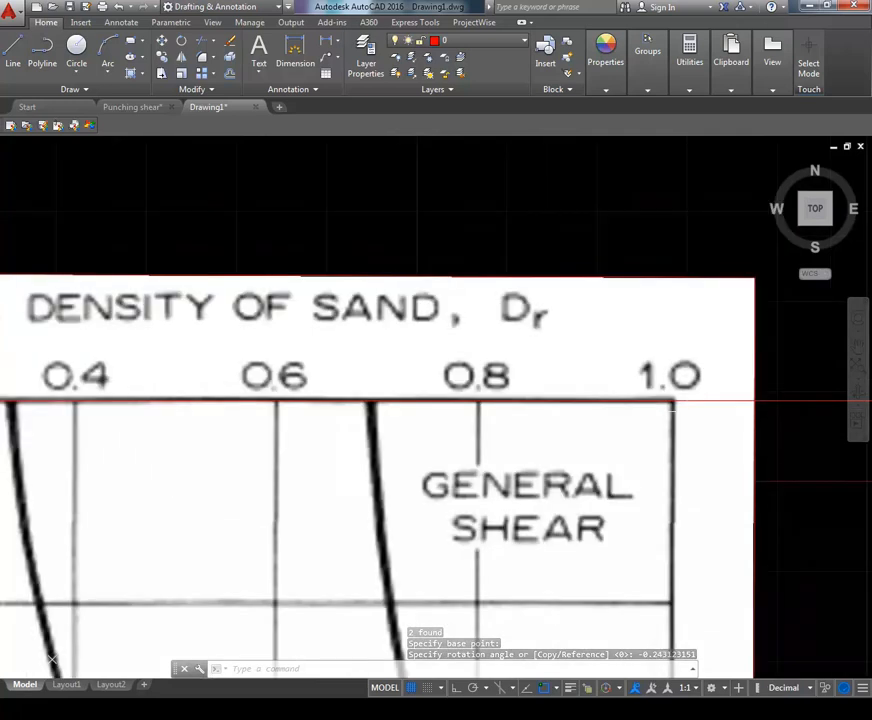
{"action": "scroll", "coordinate": [660, 392], "scroll_direction": "up", "scroll_amount": 5}
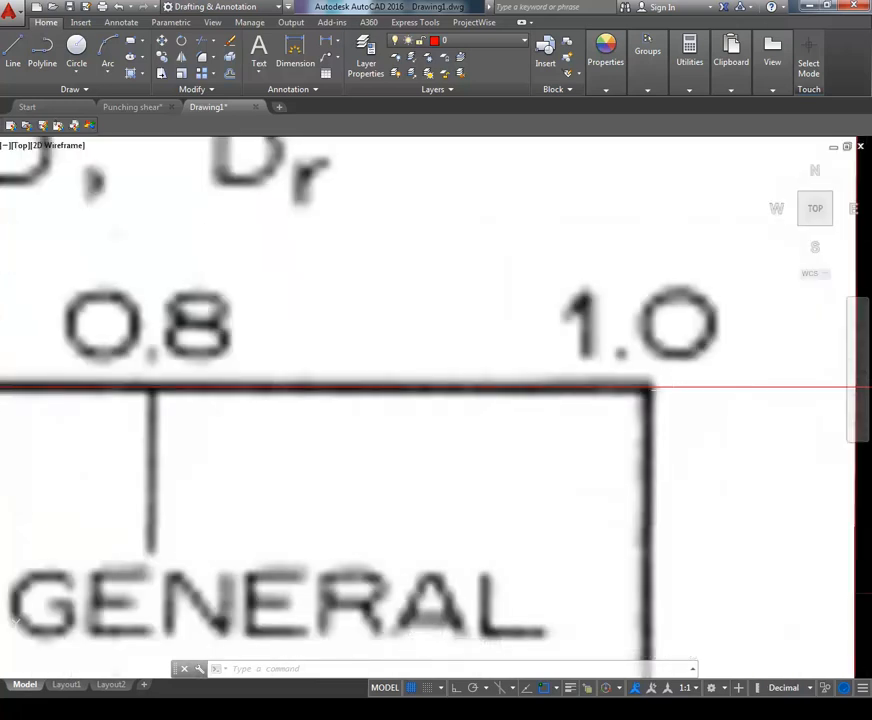
{"action": "scroll", "coordinate": [650, 390], "scroll_direction": "down", "scroll_amount": 8}
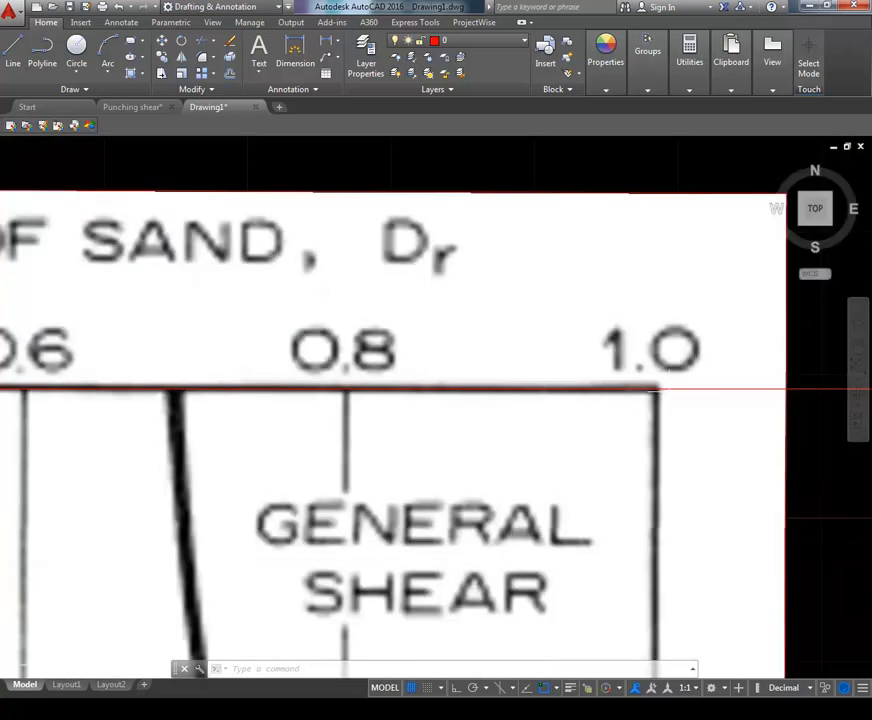
{"action": "left_click_drag", "start_coordinate": [619, 487], "coordinate": [625, 349]}
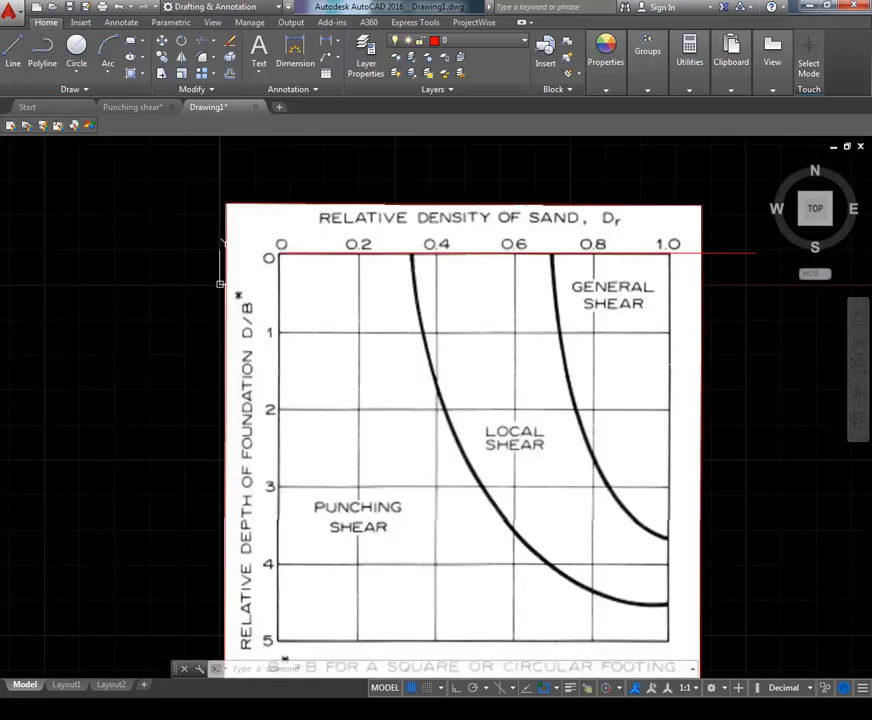
{"action": "left_click_drag", "start_coordinate": [681, 400], "coordinate": [680, 367]}
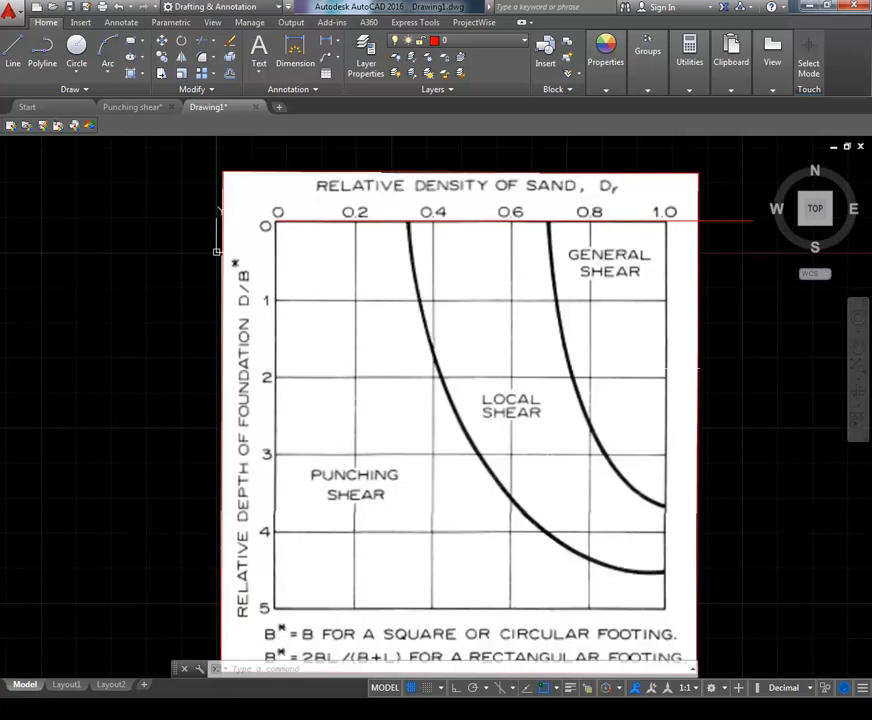
Shorten the horizontal line that extends past the image by stretching its far endpoint back to the chart's 1.0 corner, about 5.56 long.
{"action": "left_click", "coordinate": [735, 221]}
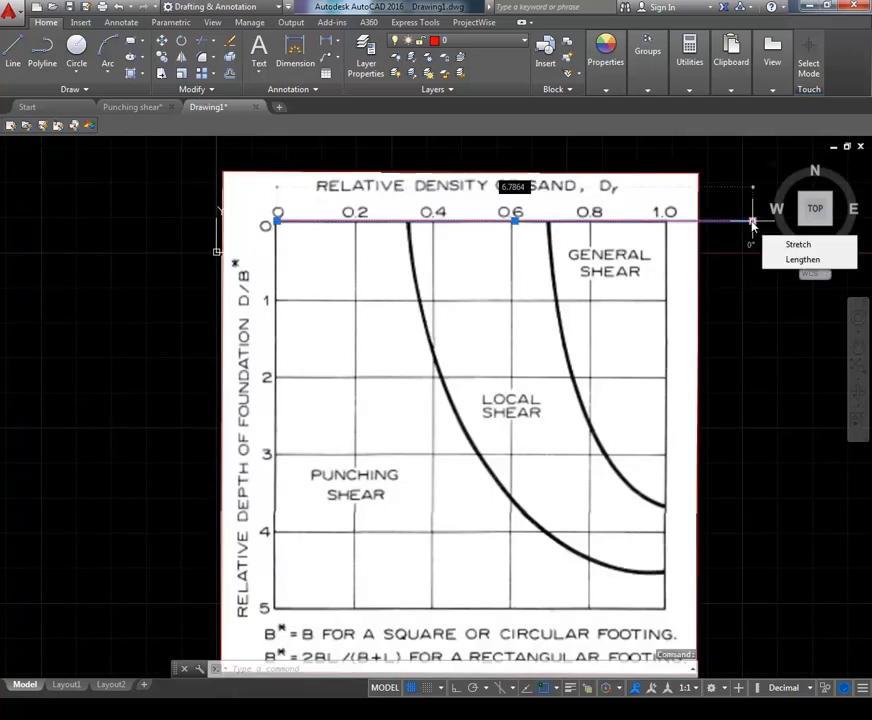
{"action": "left_click", "coordinate": [751, 221]}
{"action": "scroll", "coordinate": [668, 217], "scroll_direction": "up", "scroll_amount": 8}
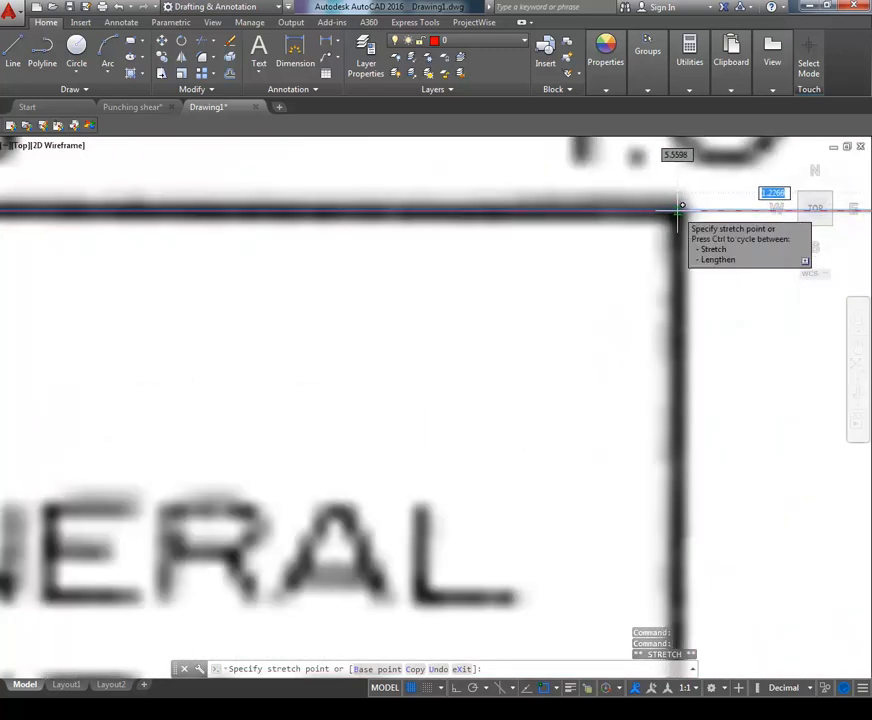
{"action": "left_click", "coordinate": [680, 208]}
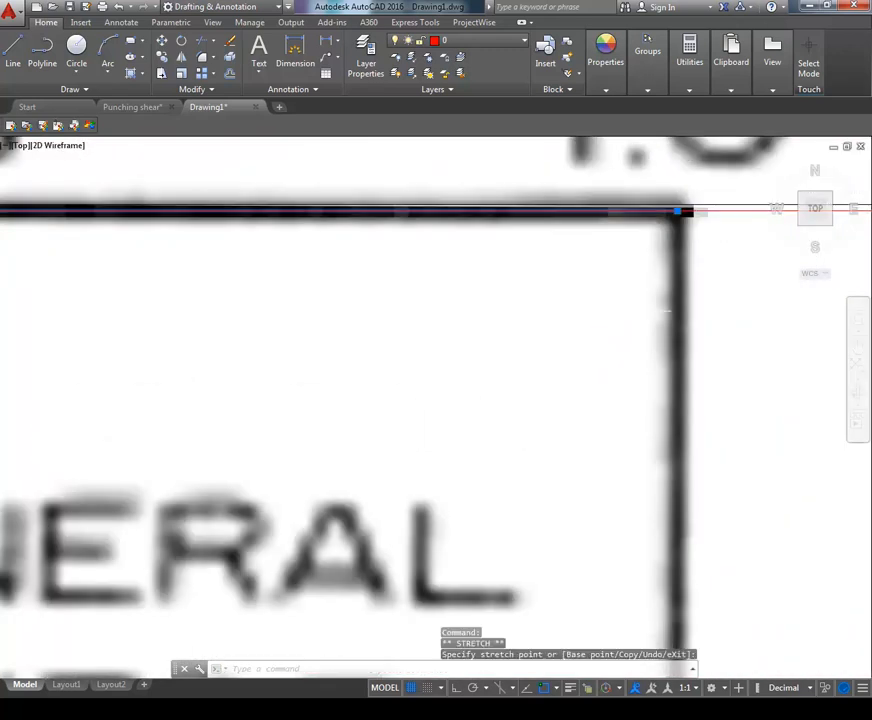
{"action": "key", "text": "Escape"}
{"action": "scroll", "coordinate": [679, 211], "scroll_direction": "down", "scroll_amount": 5}
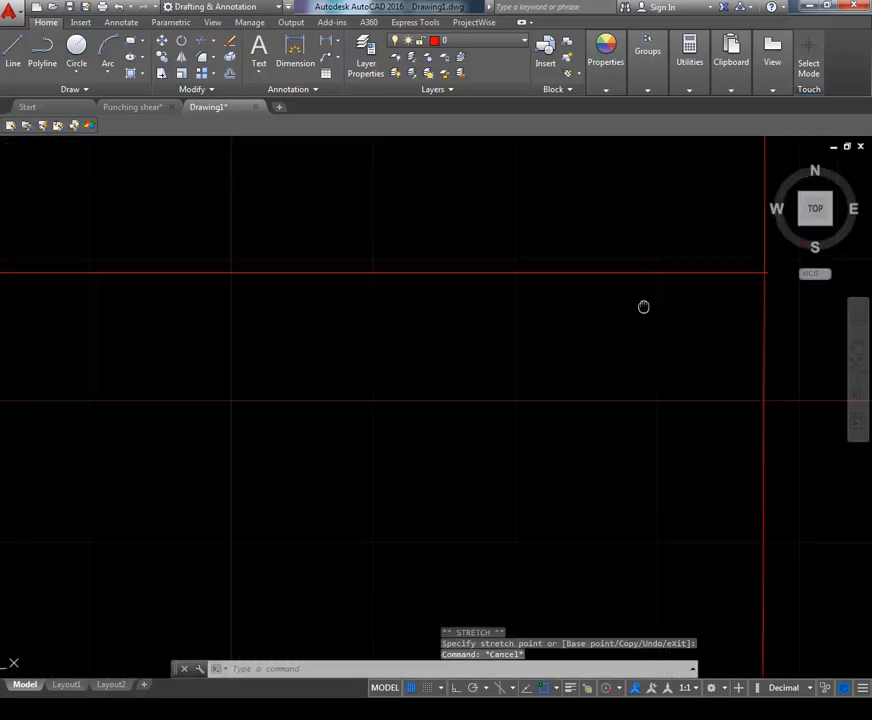
Stretch the far endpoint of the remaining upper-axis line from the image edge back to the 1.0 corner, about 5.55 long.
{"action": "left_click", "coordinate": [716, 290]}
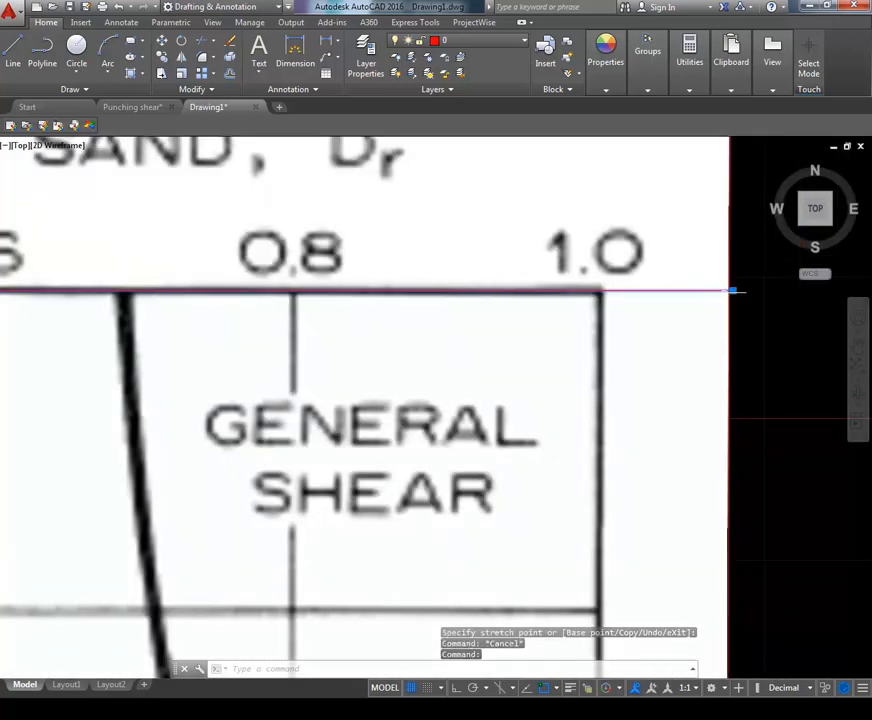
{"action": "left_click", "coordinate": [732, 290]}
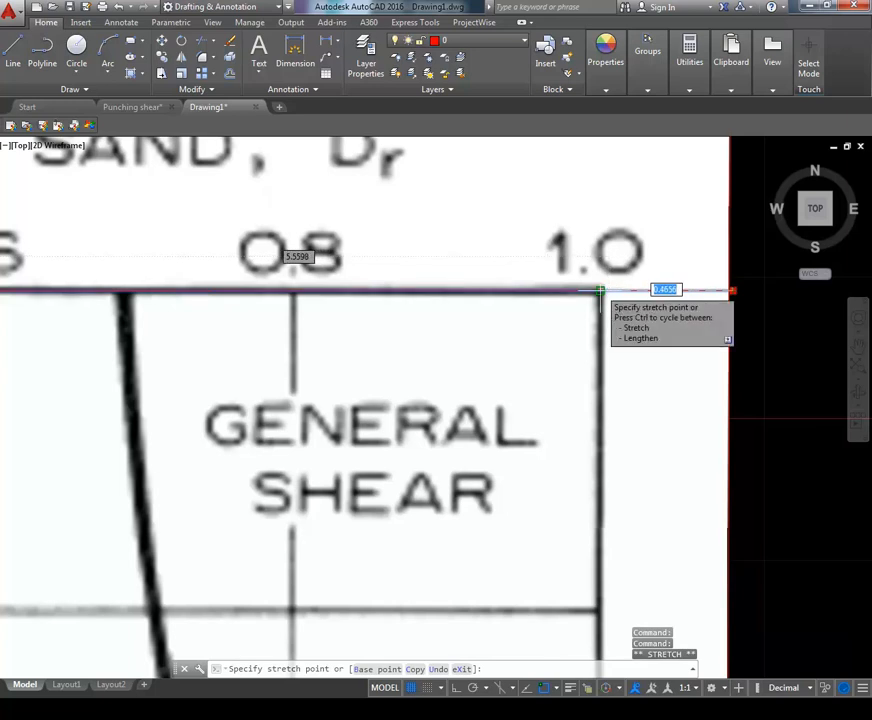
{"action": "scroll", "coordinate": [600, 290], "scroll_direction": "up", "scroll_amount": 5}
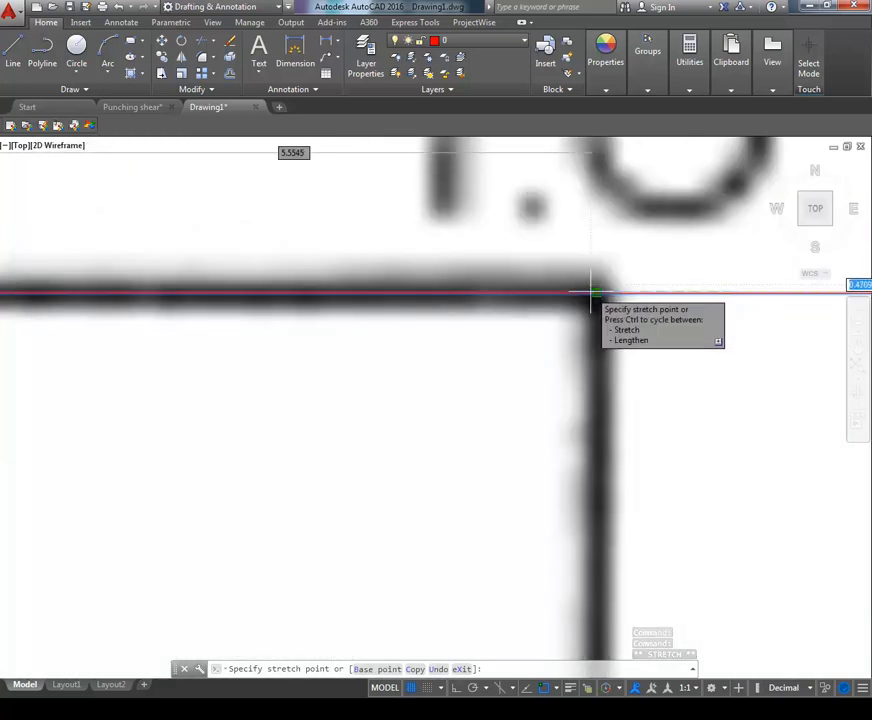
{"action": "left_click", "coordinate": [590, 293]}
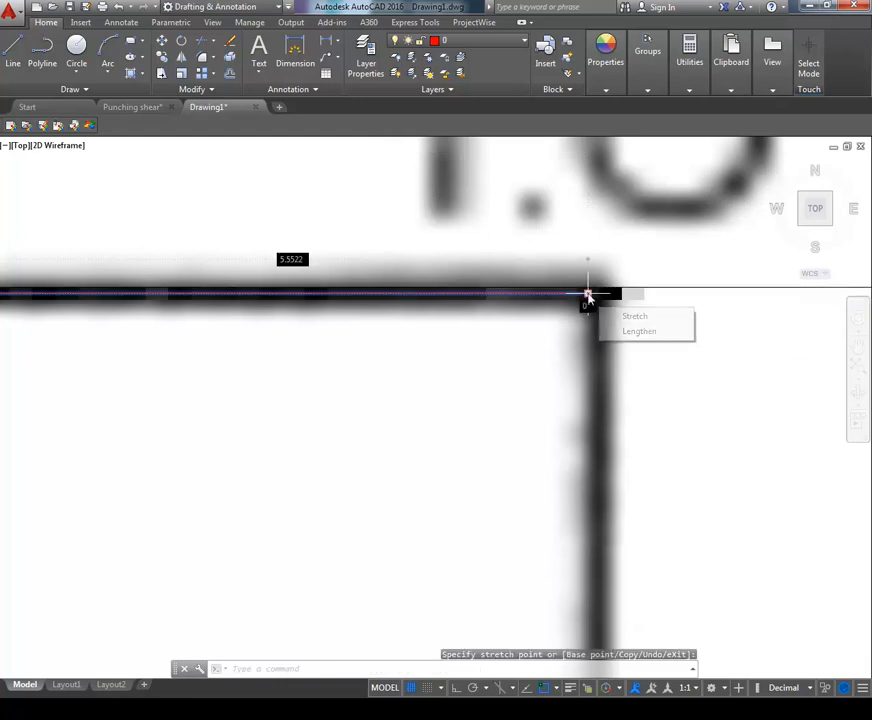
{"action": "key", "text": "Escape"}
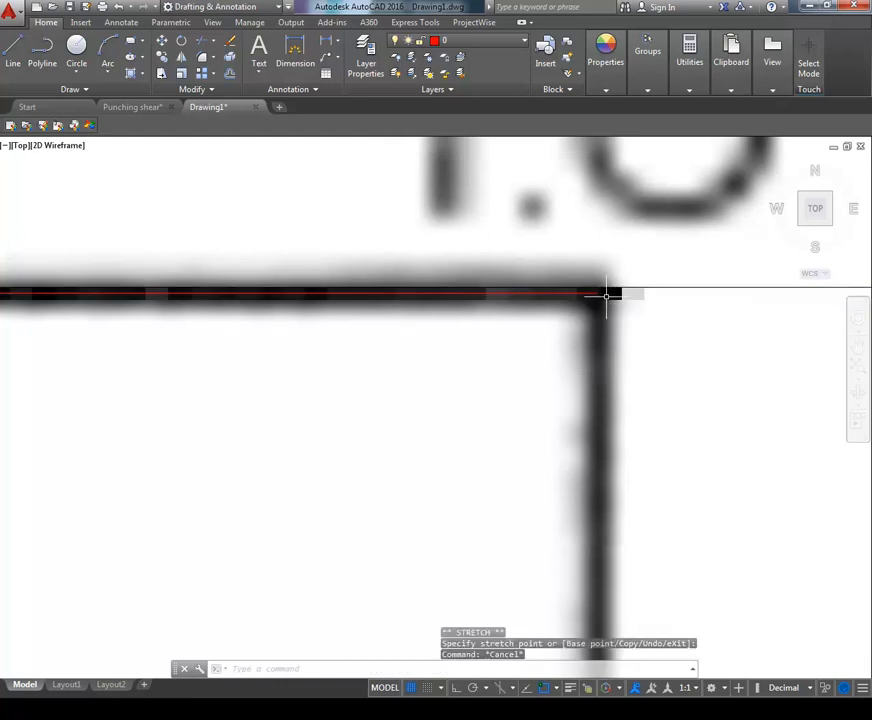
List the length, angle and endpoint coordinates of the line along the chart's upper axis.
{"action": "scroll", "coordinate": [606, 295], "scroll_direction": "down", "scroll_amount": 5}
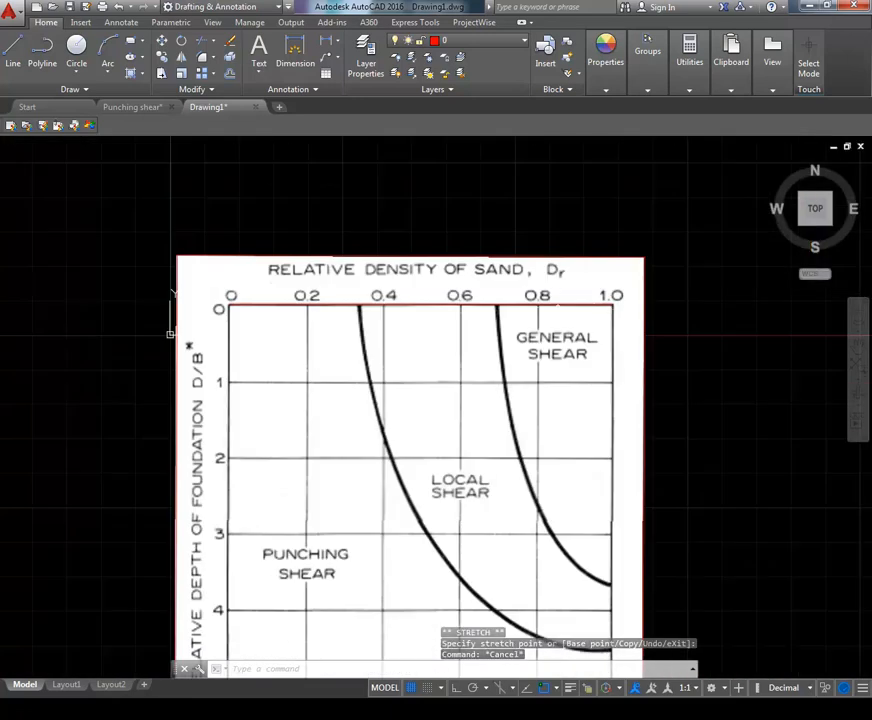
{"action": "left_click", "coordinate": [564, 304]}
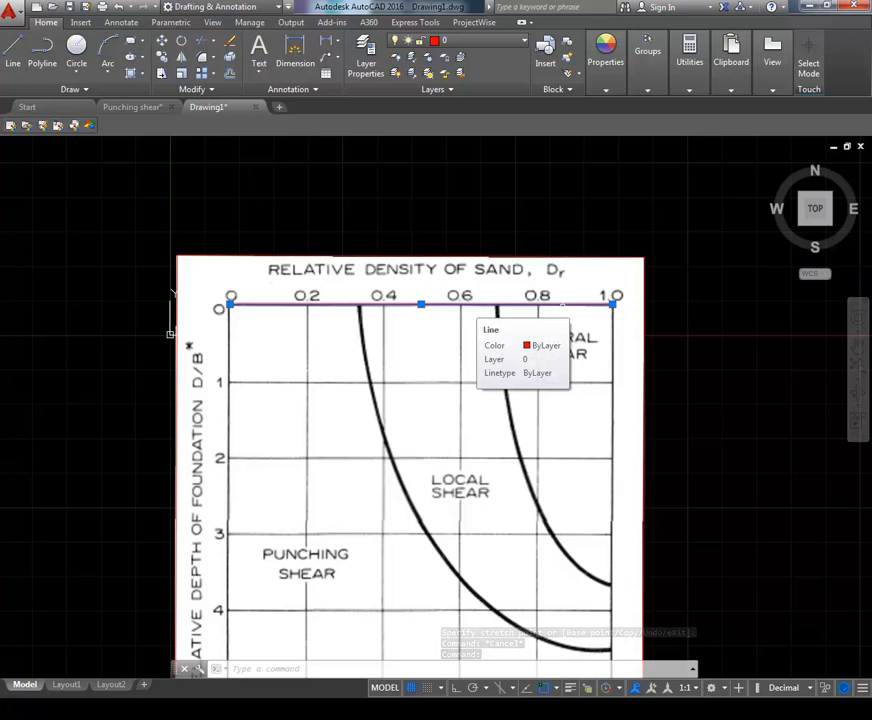
{"action": "key", "text": "Return"}
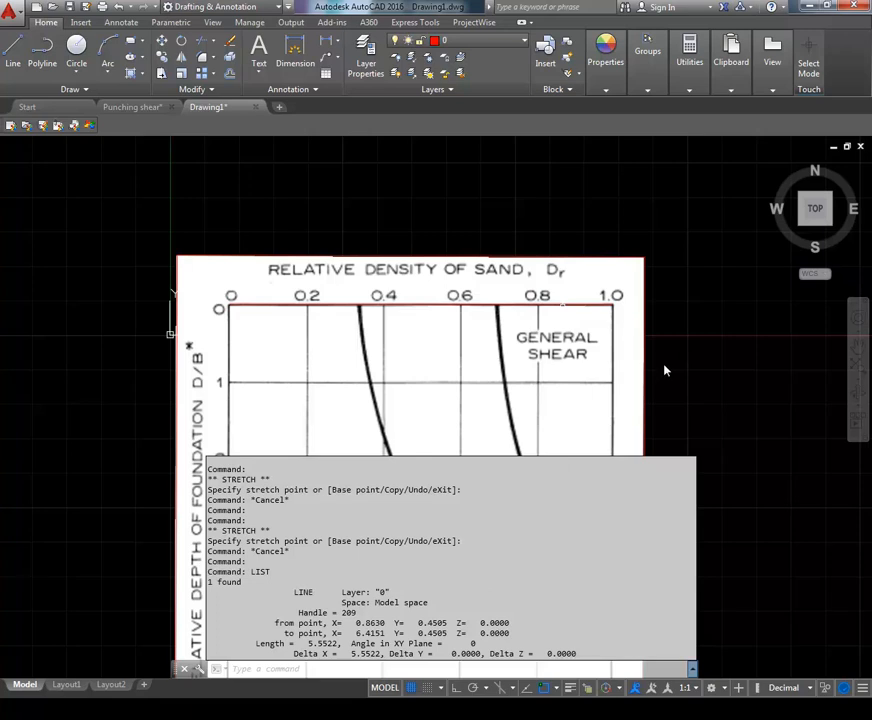
{"action": "key", "text": "Escape"}
{"action": "key", "text": "Escape"}
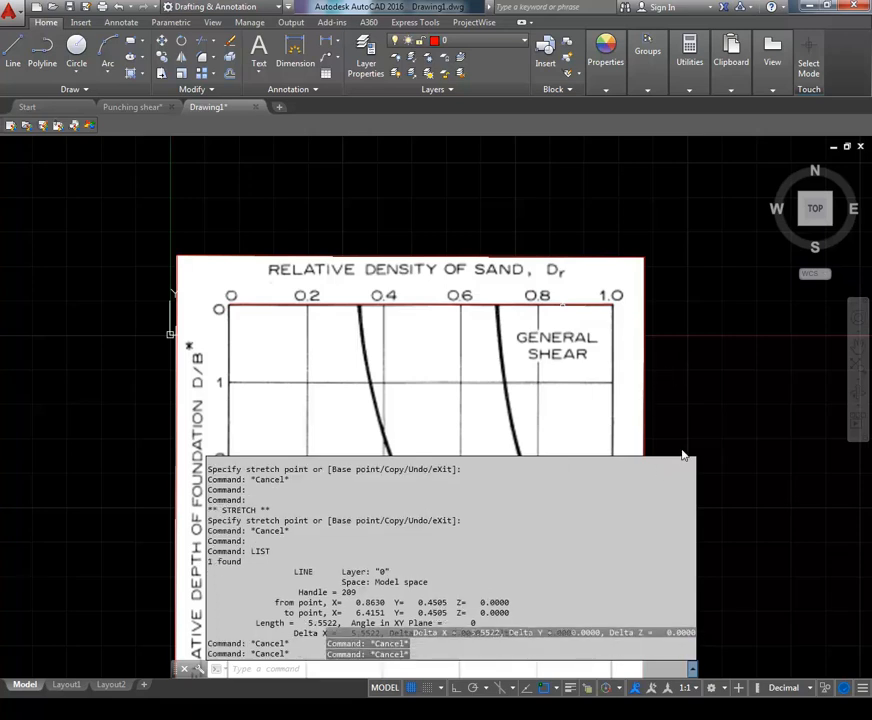
Draw a vertical line with Ortho on, about 5.52 long, from the chart's zero corner down to the depth 5 corner.
{"action": "scroll", "coordinate": [670, 393], "scroll_direction": "down", "scroll_amount": 4}
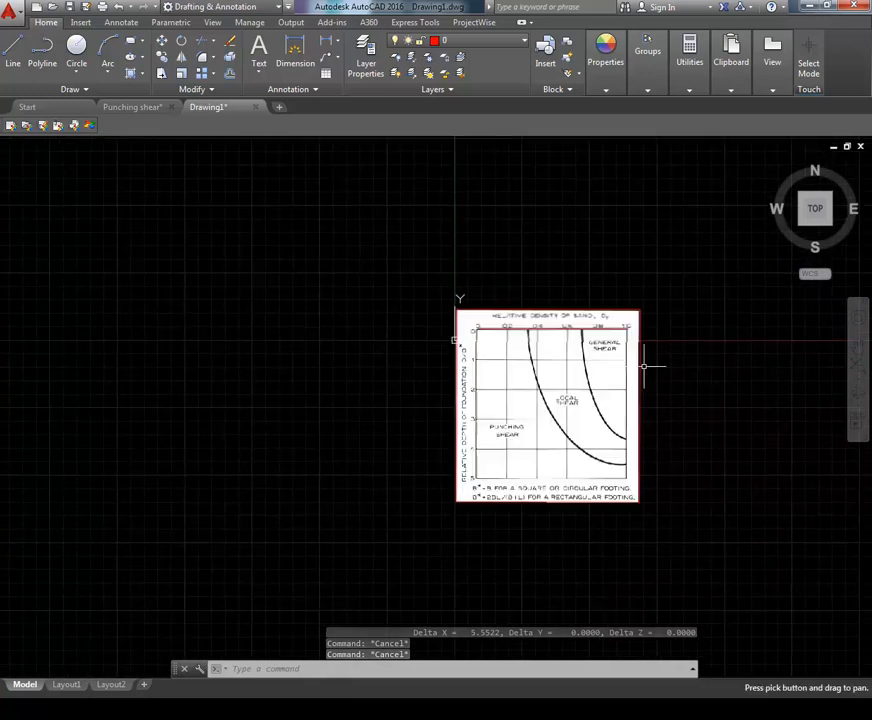
{"action": "scroll", "coordinate": [642, 366], "scroll_direction": "up", "scroll_amount": 4}
{"action": "scroll", "coordinate": [632, 367], "scroll_direction": "down", "scroll_amount": 2}
{"action": "left_click_drag", "start_coordinate": [636, 402], "coordinate": [632, 382]}
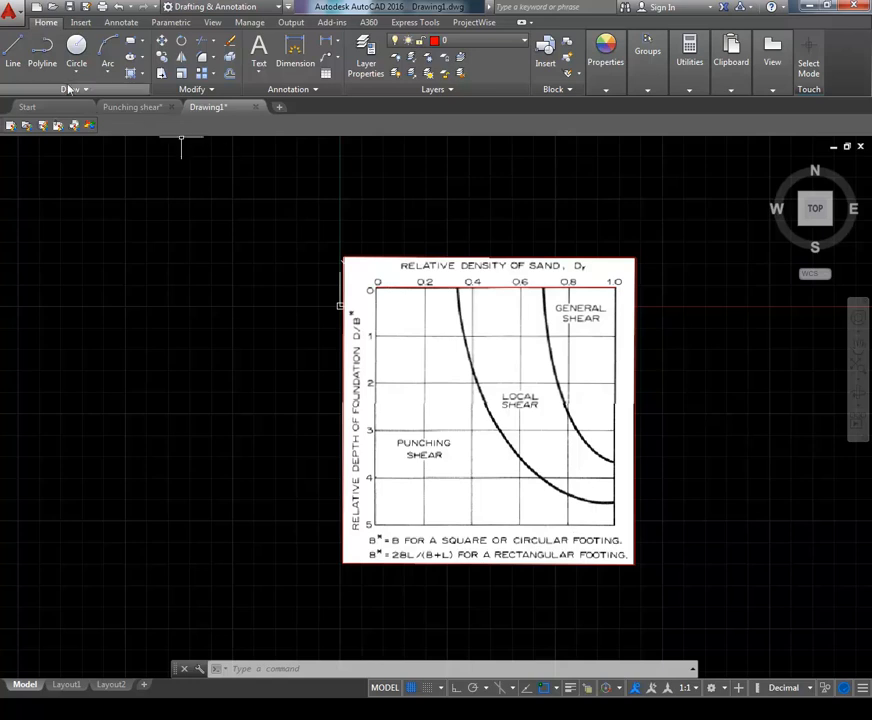
{"action": "left_click", "coordinate": [13, 57]}
{"action": "scroll", "coordinate": [317, 296], "scroll_direction": "up", "scroll_amount": 6}
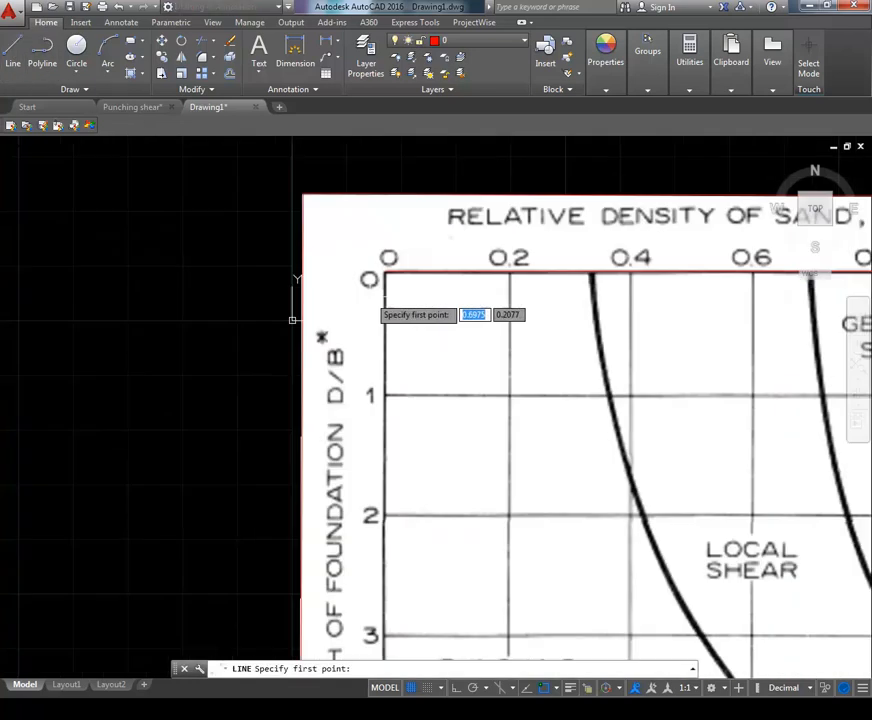
{"action": "scroll", "coordinate": [392, 262], "scroll_direction": "down", "scroll_amount": 5}
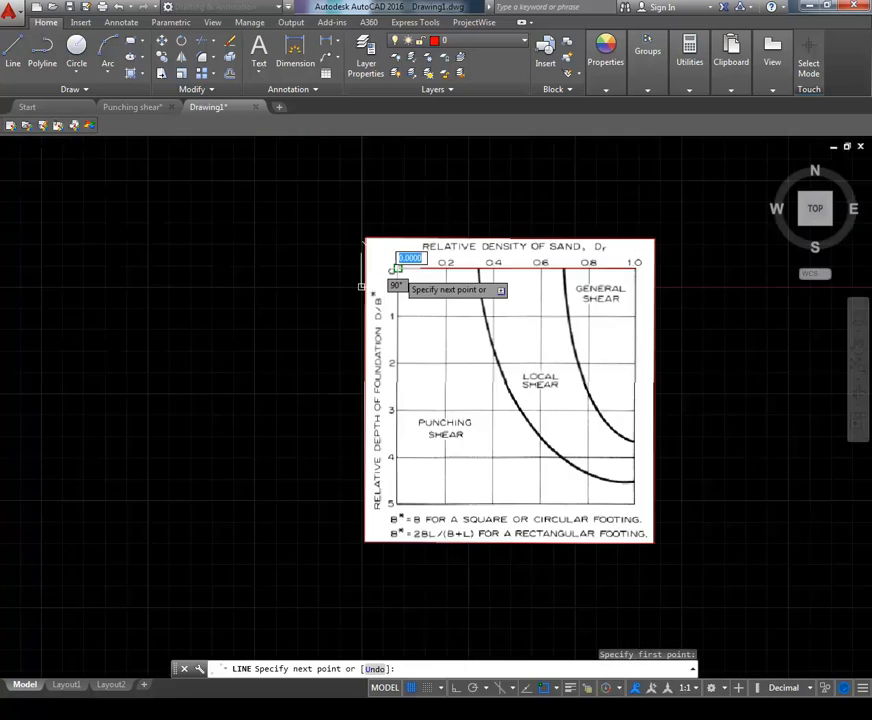
{"action": "key", "text": "F8"}
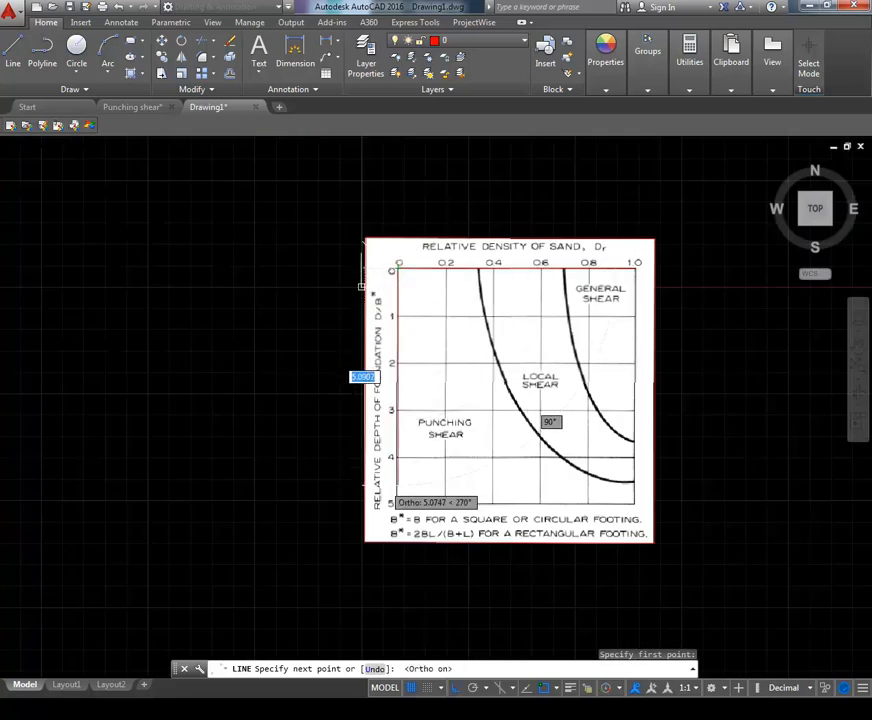
{"action": "scroll", "coordinate": [390, 505], "scroll_direction": "up", "scroll_amount": 5}
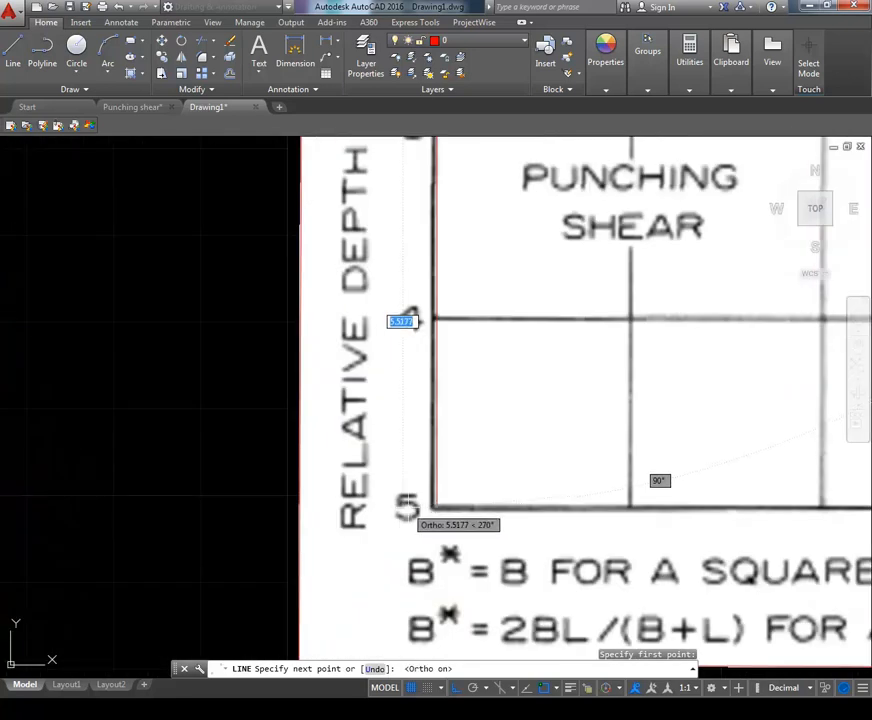
{"action": "scroll", "coordinate": [412, 321], "scroll_direction": "up", "scroll_amount": 2}
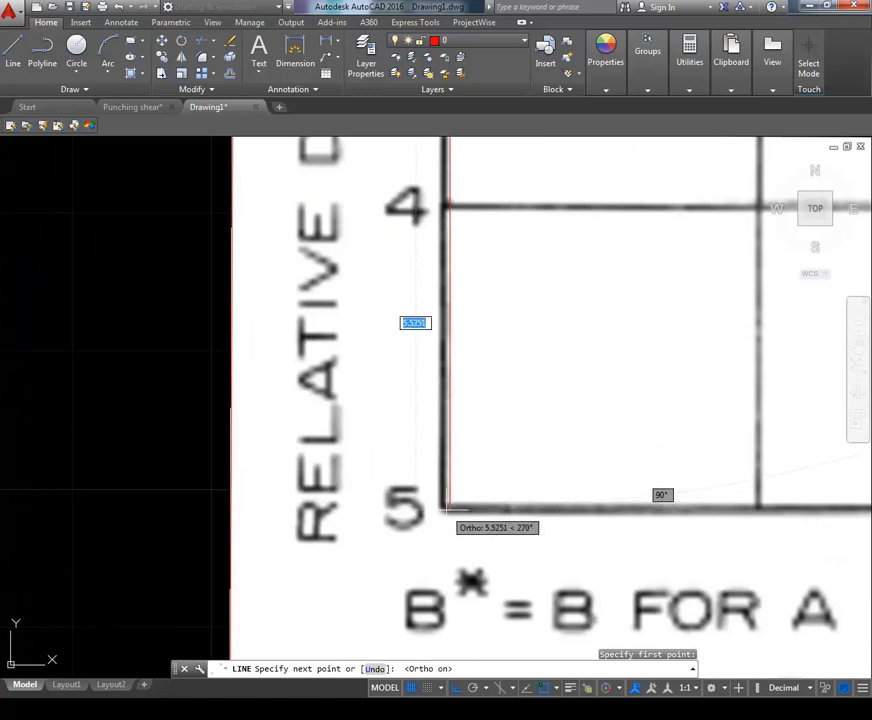
{"action": "left_click", "coordinate": [450, 508]}
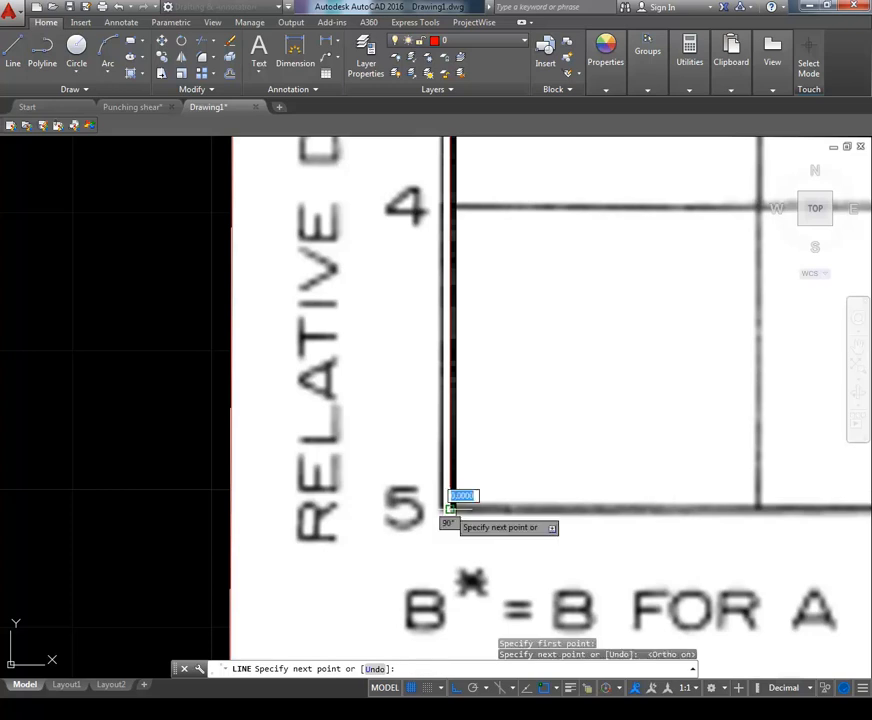
{"action": "key", "text": "Escape"}
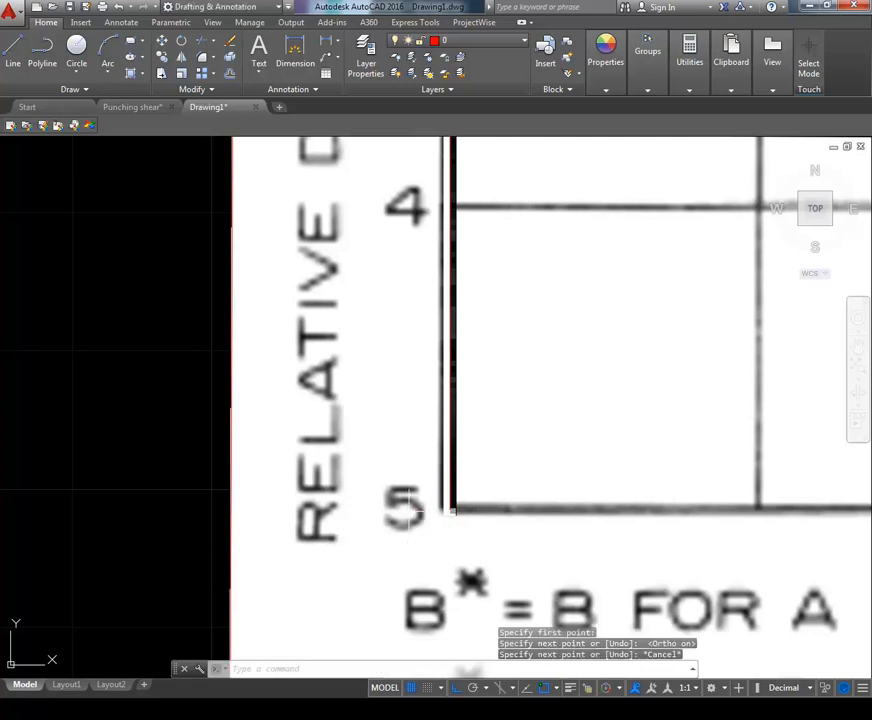
{"action": "scroll", "coordinate": [405, 505], "scroll_direction": "down", "scroll_amount": 2}
{"action": "key", "text": "Escape"}
{"action": "key", "text": "Escape"}
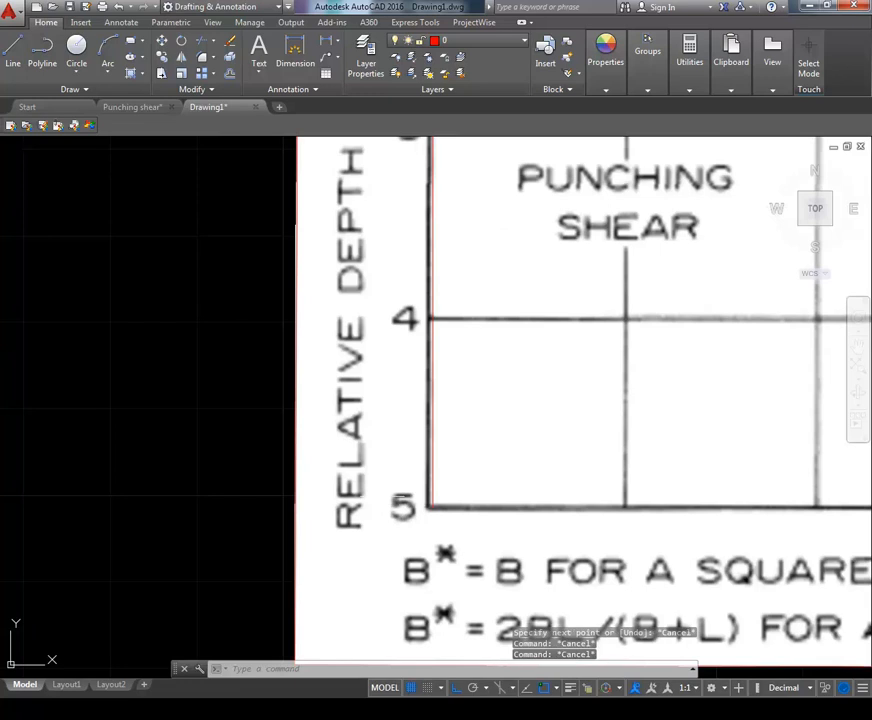
List the length, angle and endpoint coordinates of the vertical line along the chart's depth axis.
{"action": "scroll", "coordinate": [366, 494], "scroll_direction": "down", "scroll_amount": 2}
{"action": "scroll", "coordinate": [454, 383], "scroll_direction": "down", "scroll_amount": 2}
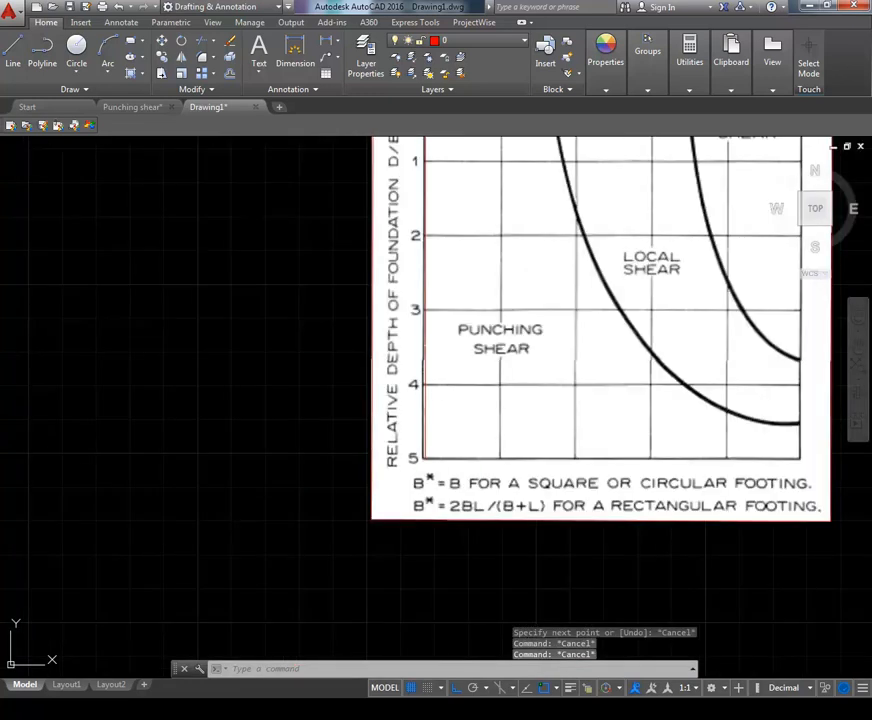
{"action": "left_click", "coordinate": [438, 337]}
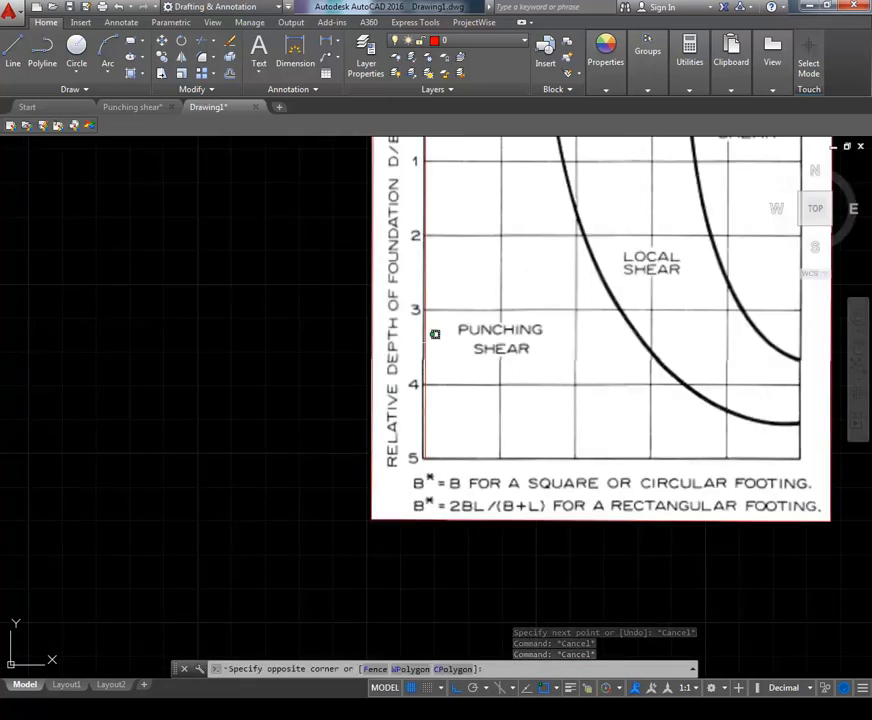
{"action": "left_click", "coordinate": [439, 348]}
{"action": "left_click", "coordinate": [411, 356]}
{"action": "left_click", "coordinate": [454, 353]}
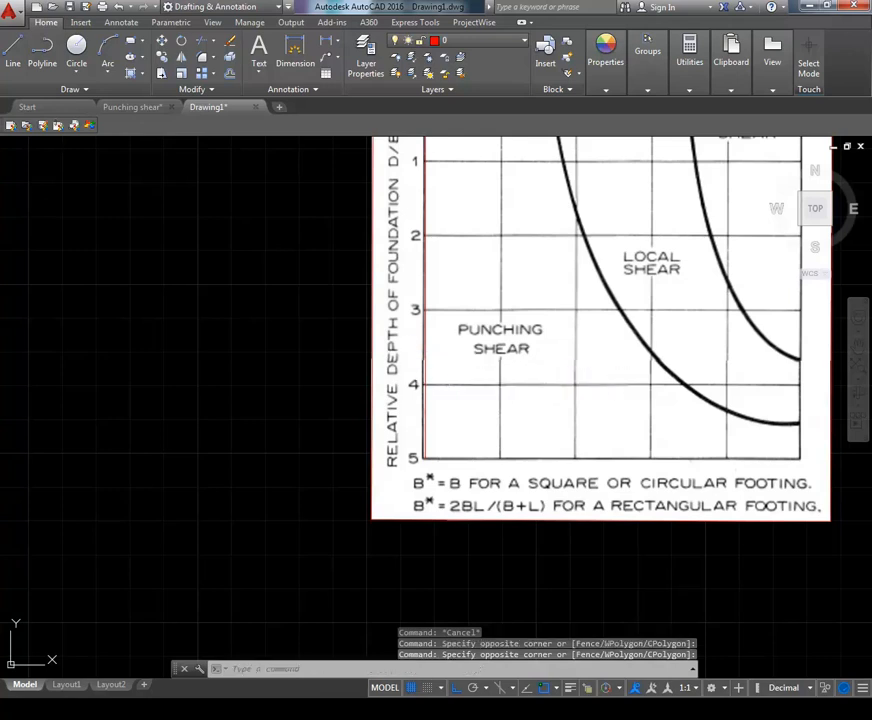
{"action": "left_click", "coordinate": [442, 338]}
{"action": "left_click", "coordinate": [414, 356]}
{"action": "type", "text": "list"}
{"action": "key", "text": "Return"}
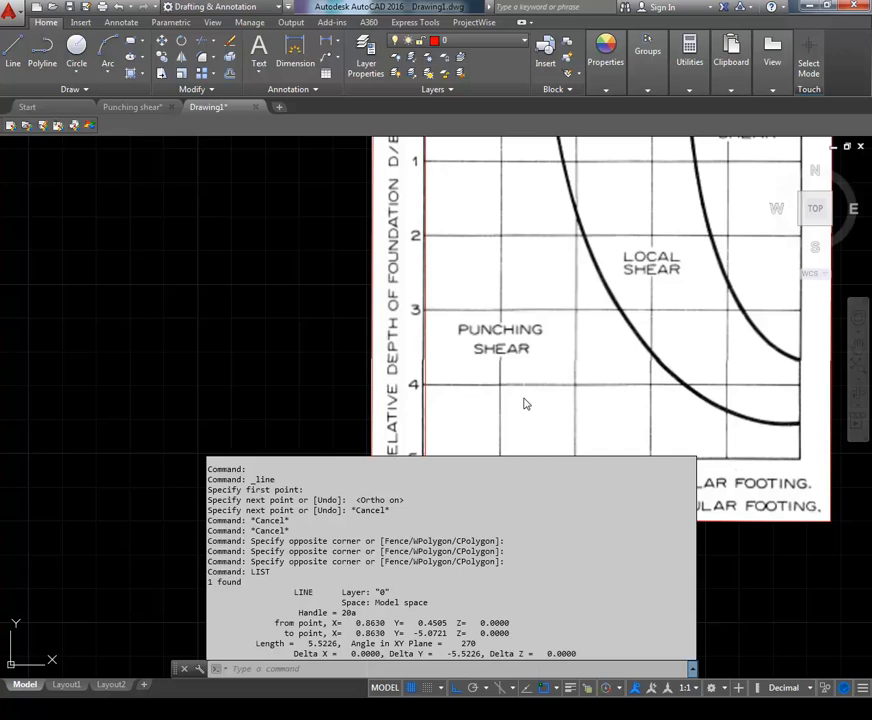
{"action": "key", "text": "Escape"}
{"action": "key", "text": "Escape"}
Convert the chart image and its axis lines into a block named Vesic, based at 0,0,0, without uniform scaling, and open it for editing.
{"action": "scroll", "coordinate": [510, 408], "scroll_direction": "down", "scroll_amount": 2}
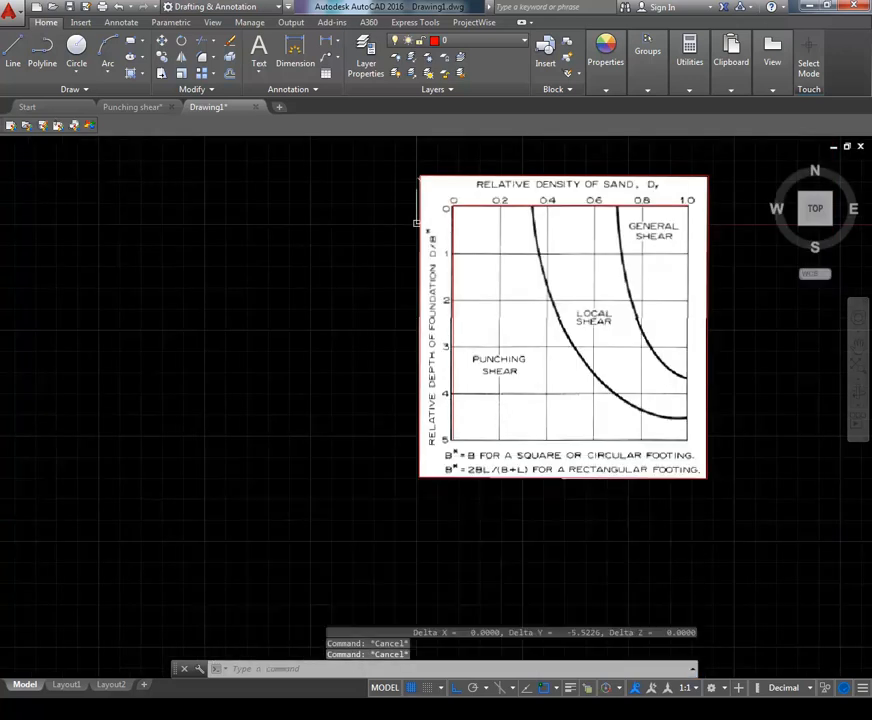
{"action": "scroll", "coordinate": [572, 415], "scroll_direction": "down", "scroll_amount": 2}
{"action": "scroll", "coordinate": [690, 400], "scroll_direction": "up", "scroll_amount": 2}
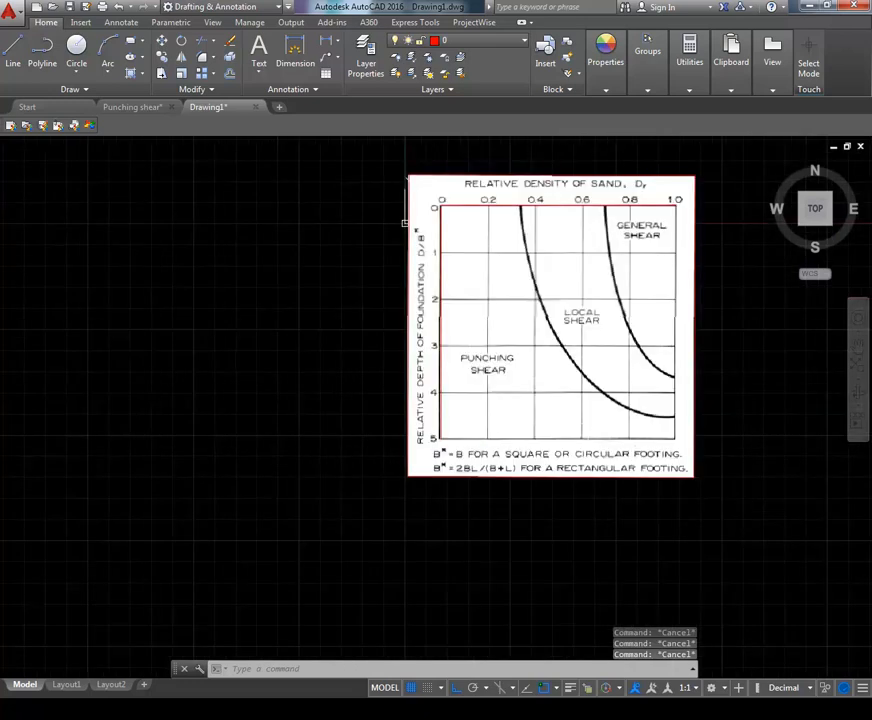
{"action": "left_click", "coordinate": [669, 512]}
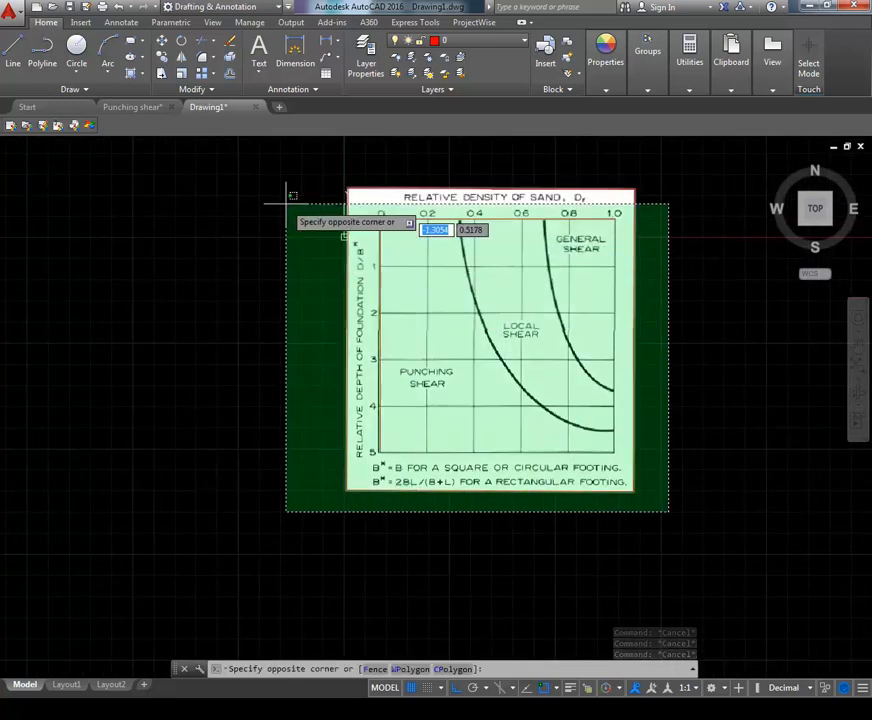
{"action": "left_click", "coordinate": [296, 148]}
{"action": "type", "text": "BLOCK"}
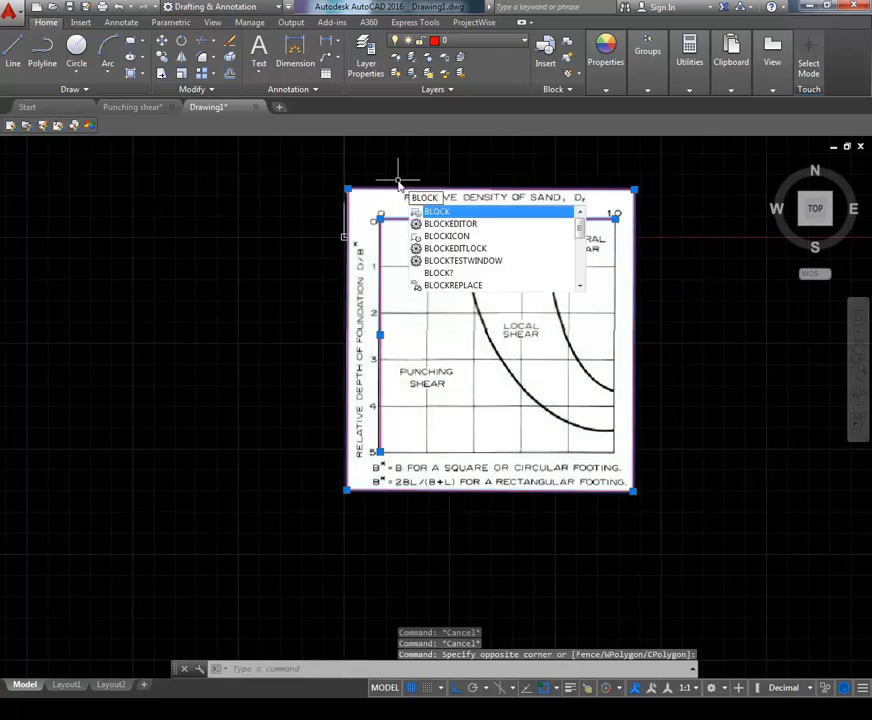
{"action": "key", "text": "Return"}
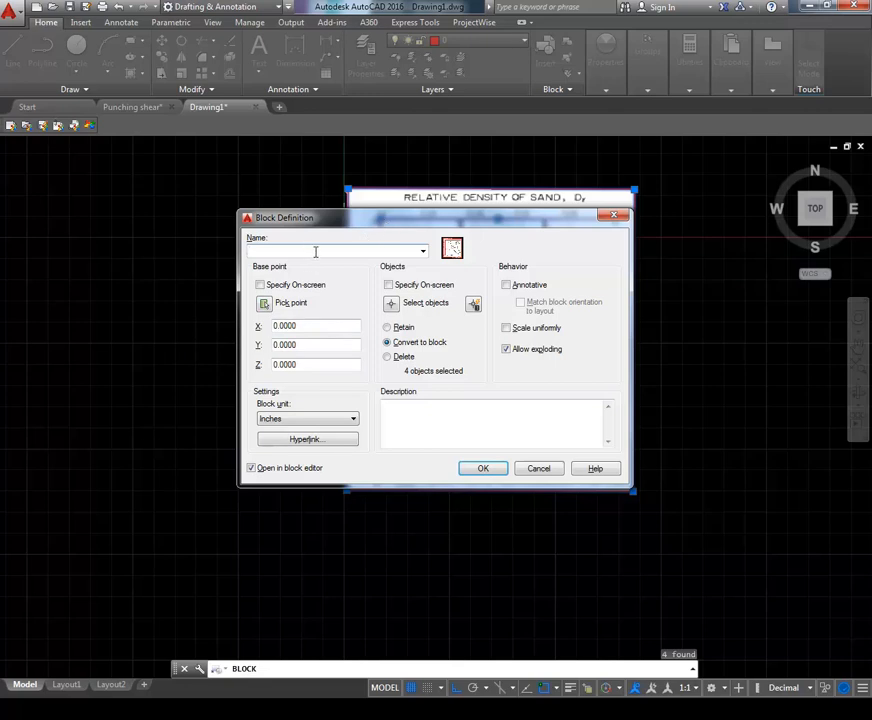
{"action": "type", "text": "Vesic"}
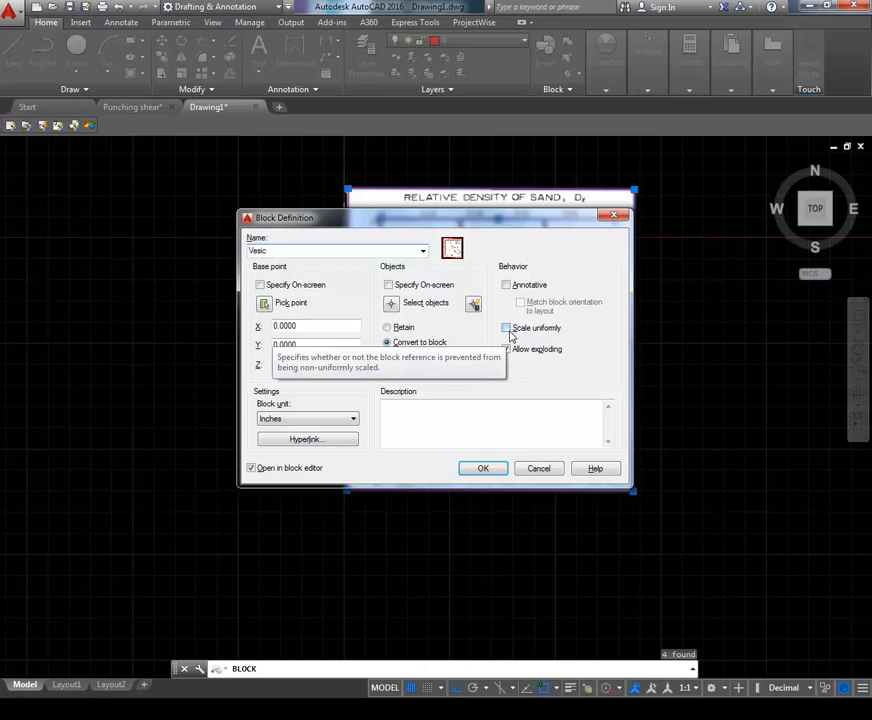
{"action": "left_click", "coordinate": [485, 472]}
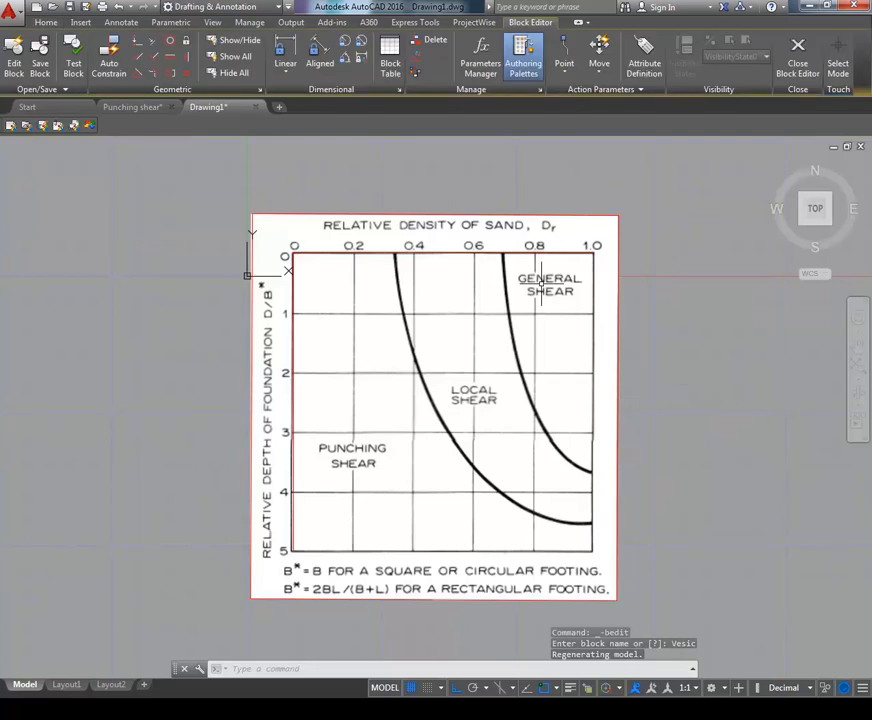
List the data of the upper-axis line inside the Vesic block.
{"action": "left_click", "coordinate": [516, 252]}
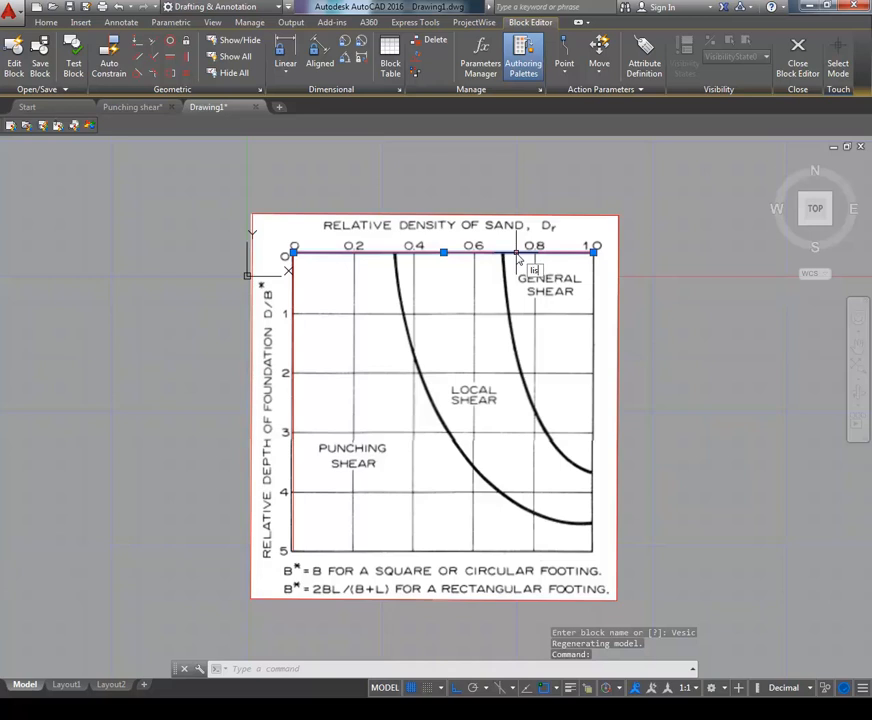
{"action": "type", "text": "LIST"}
{"action": "key", "text": "Return"}
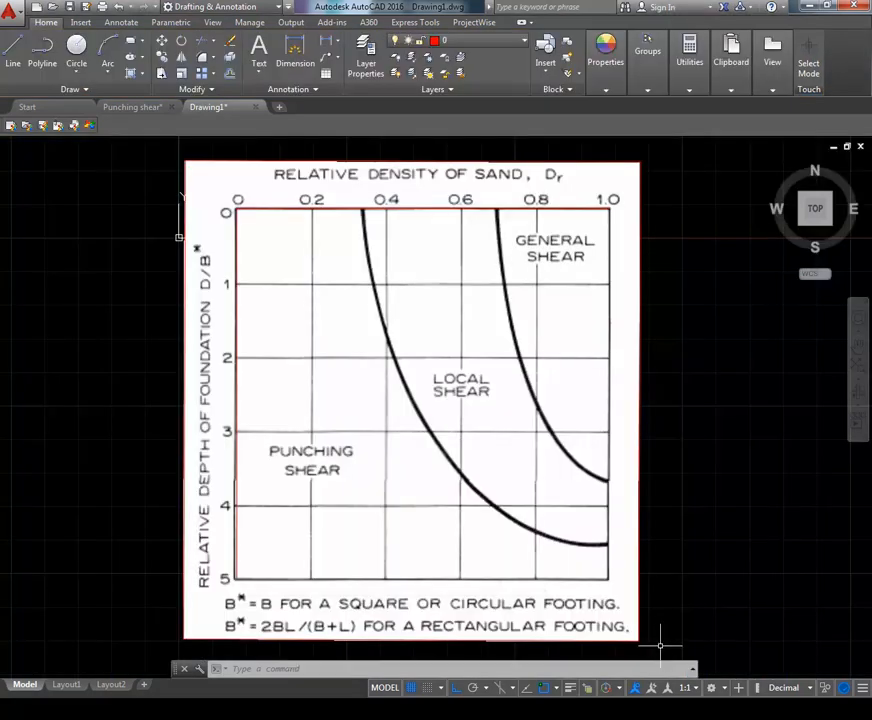
Set the Vesic block's scale factors to 0.1801 in X and 0.9054 in Y.
{"action": "left_click", "coordinate": [660, 645]}
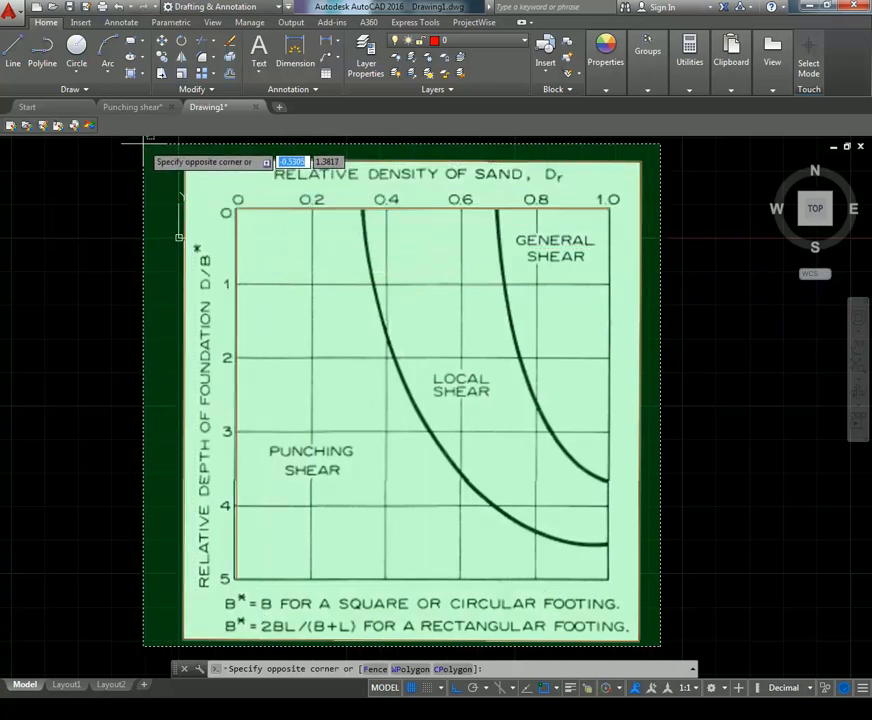
{"action": "left_click", "coordinate": [143, 147]}
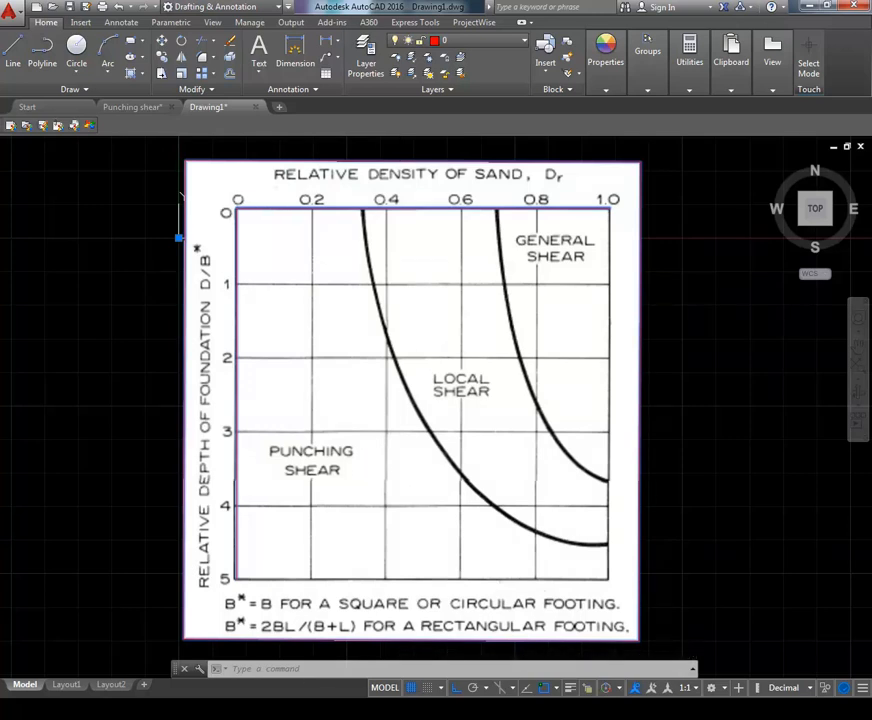
{"action": "right_click", "coordinate": [306, 263]}
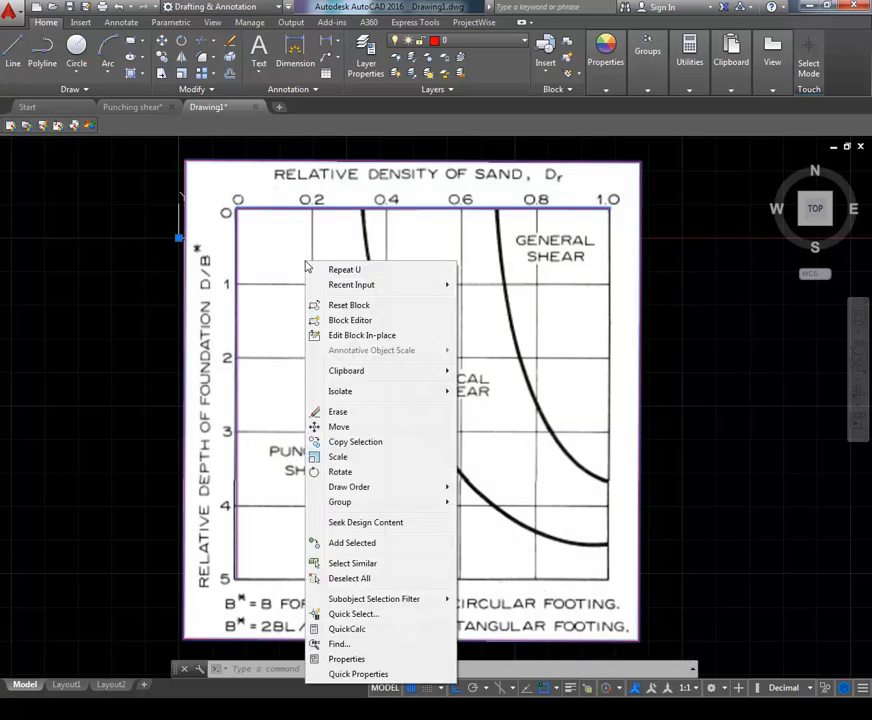
{"action": "left_click", "coordinate": [346, 659]}
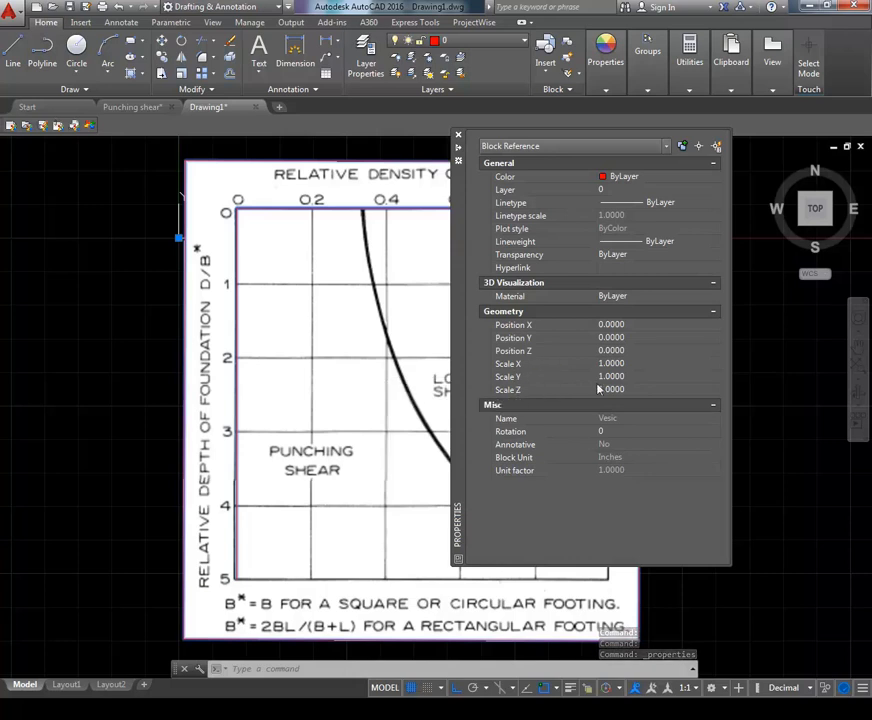
{"action": "left_click", "coordinate": [668, 364]}
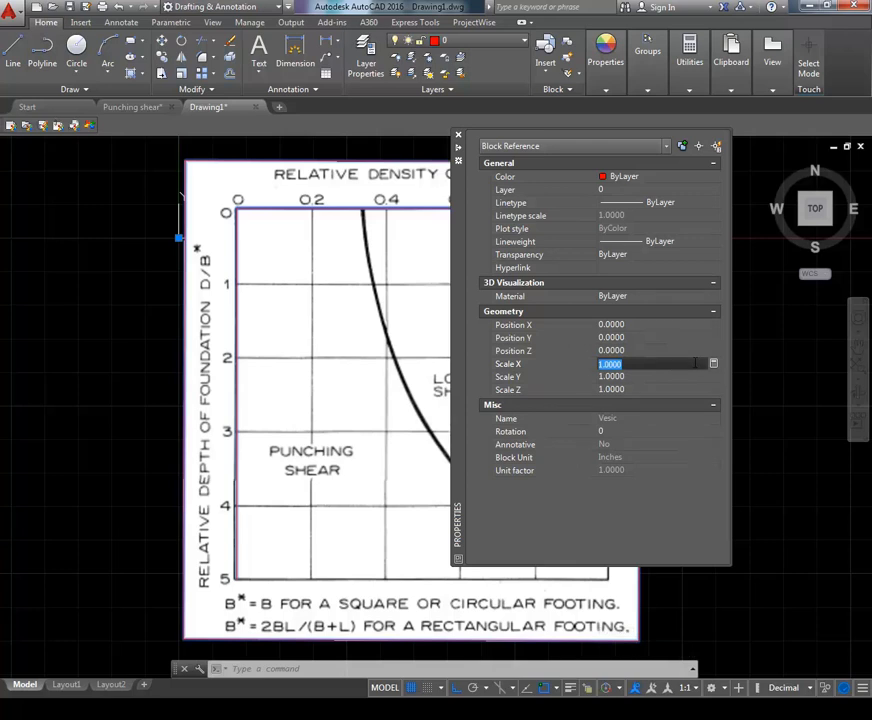
{"action": "type", "text": "0.1801"}
{"action": "left_click", "coordinate": [655, 376]}
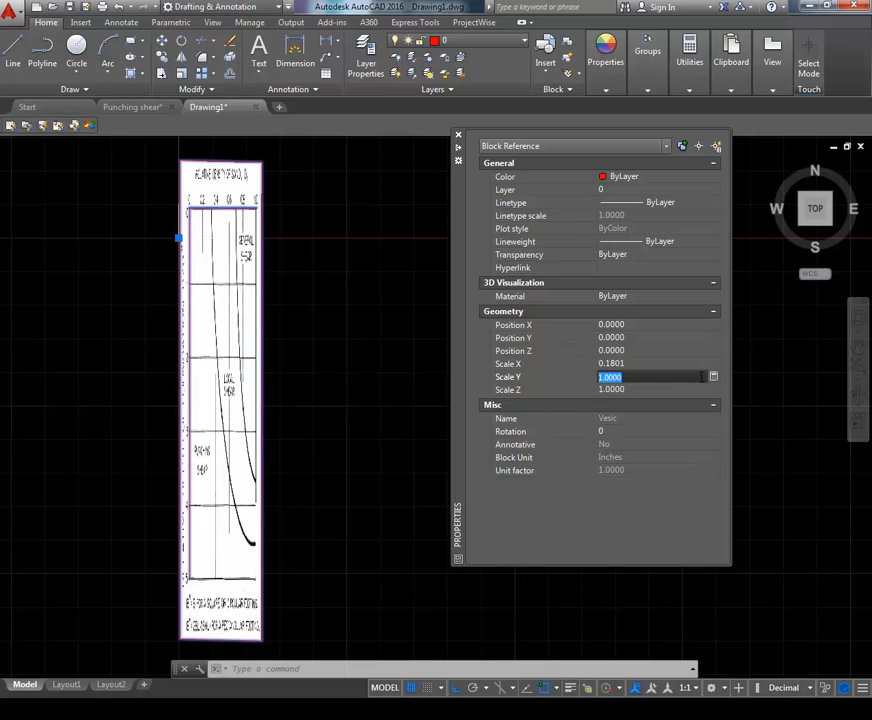
{"action": "type", "text": ".9054"}
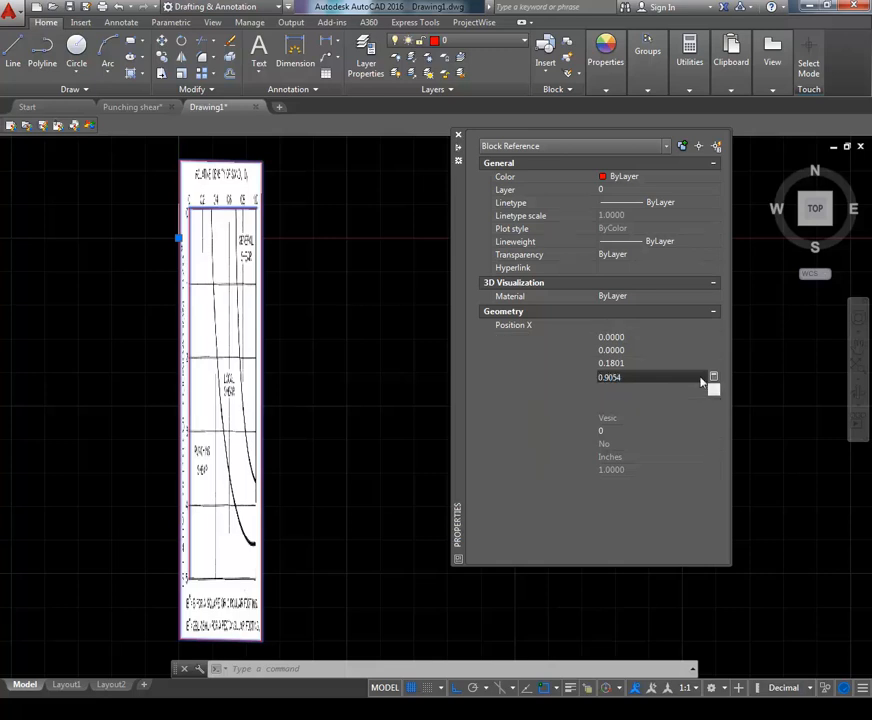
{"action": "key", "text": "Tab"}
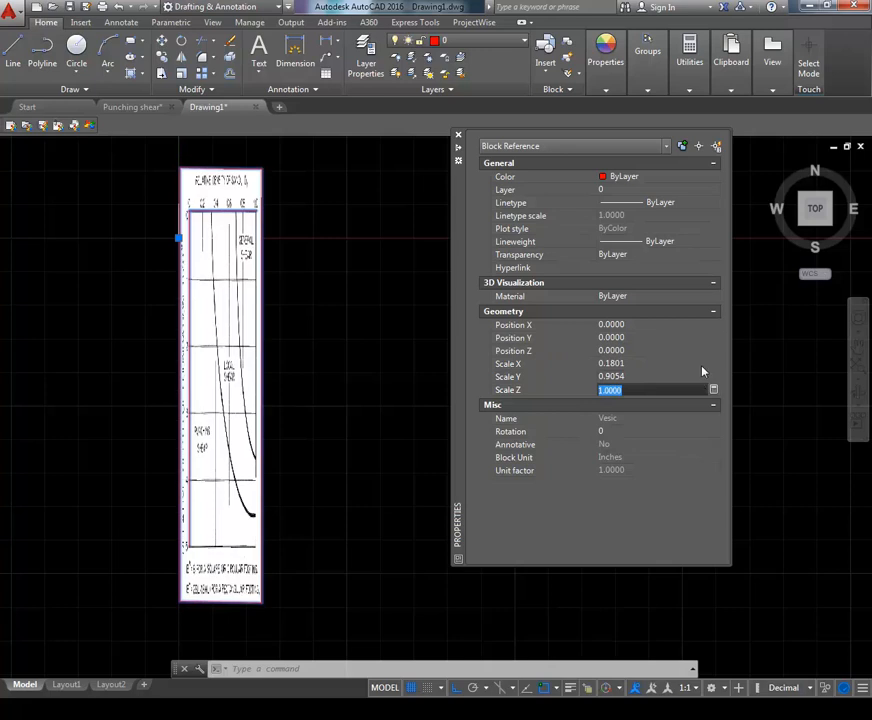
{"action": "left_click", "coordinate": [459, 136]}
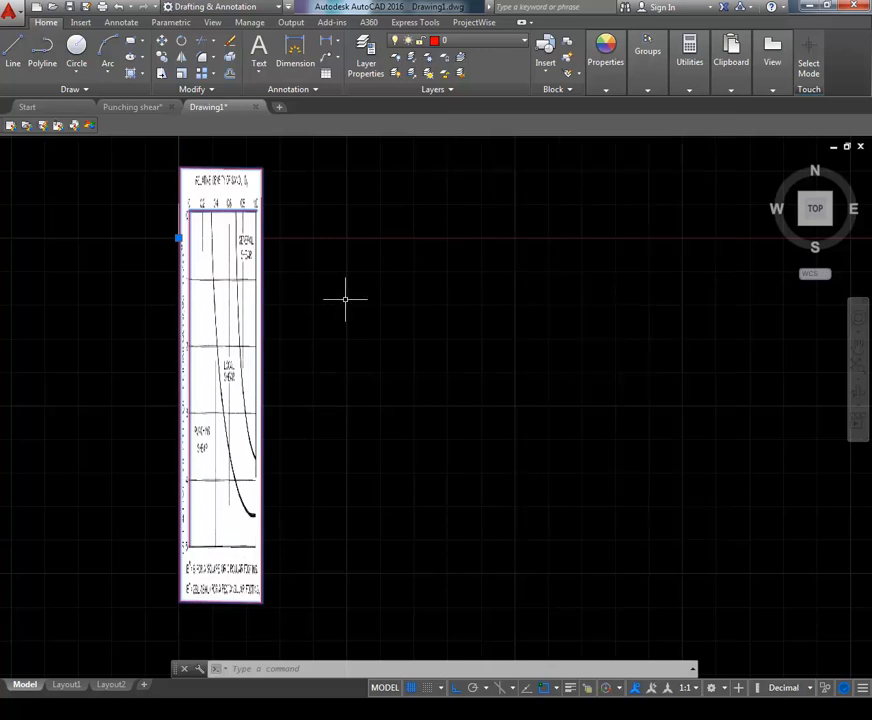
Measure the distance along the scaled chart's relative density axis from 0 to 1.0.
{"action": "mouse_move", "coordinate": [292, 296]}
{"action": "left_mouse_down"}
{"action": "mouse_move", "coordinate": [390, 317]}
{"action": "mouse_move", "coordinate": [455, 346]}
{"action": "left_mouse_up"}
{"action": "scroll", "coordinate": [409, 262], "scroll_direction": "up", "scroll_amount": 6}
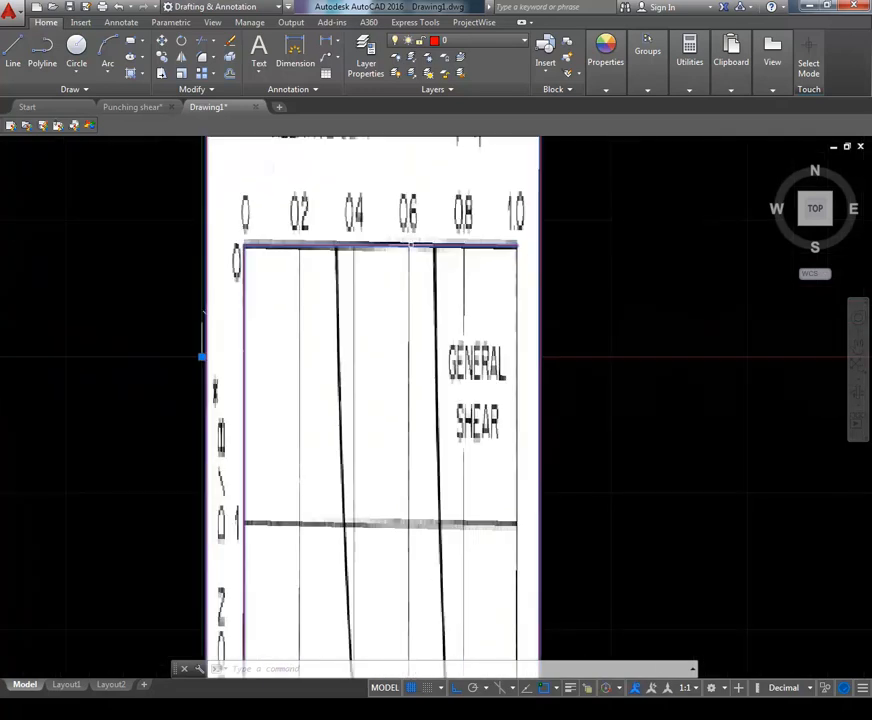
{"action": "left_click", "coordinate": [393, 235]}
{"action": "left_click", "coordinate": [388, 247]}
{"action": "left_click", "coordinate": [393, 270]}
{"action": "left_click", "coordinate": [347, 245]}
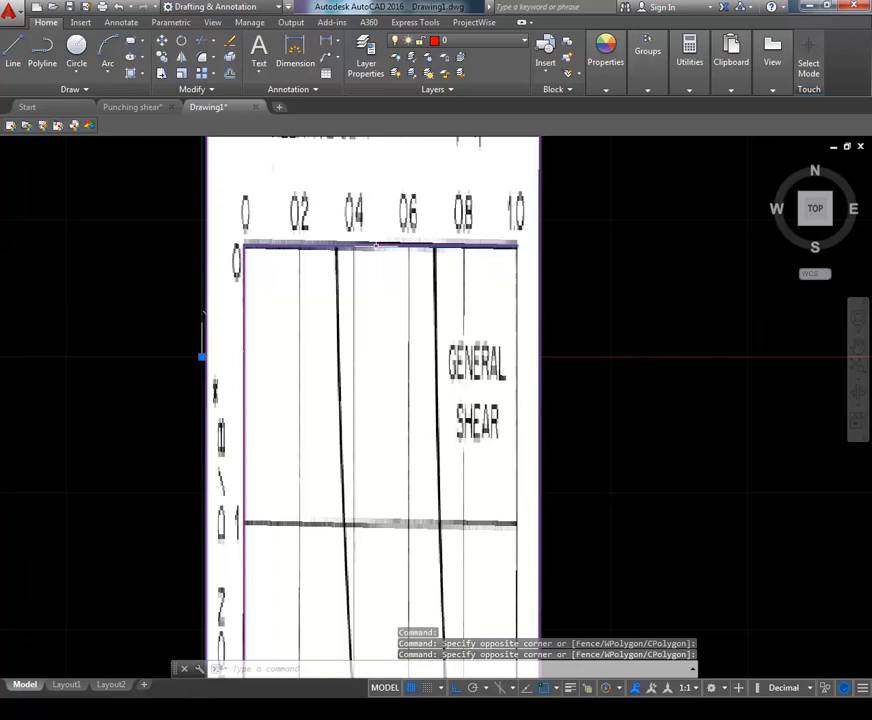
{"action": "left_click", "coordinate": [375, 245]}
{"action": "left_click", "coordinate": [689, 58]}
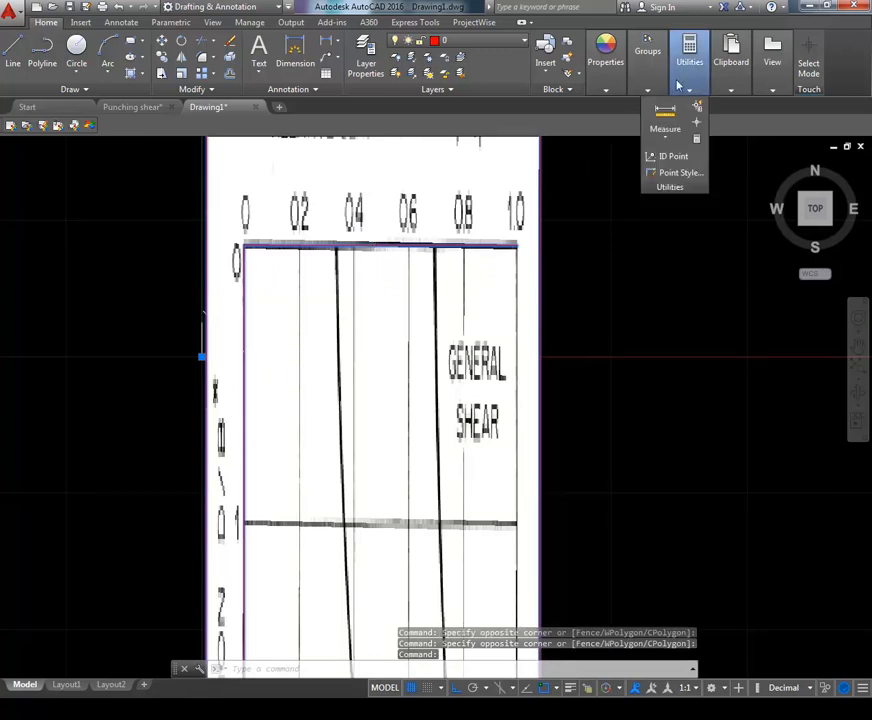
{"action": "left_click", "coordinate": [667, 112]}
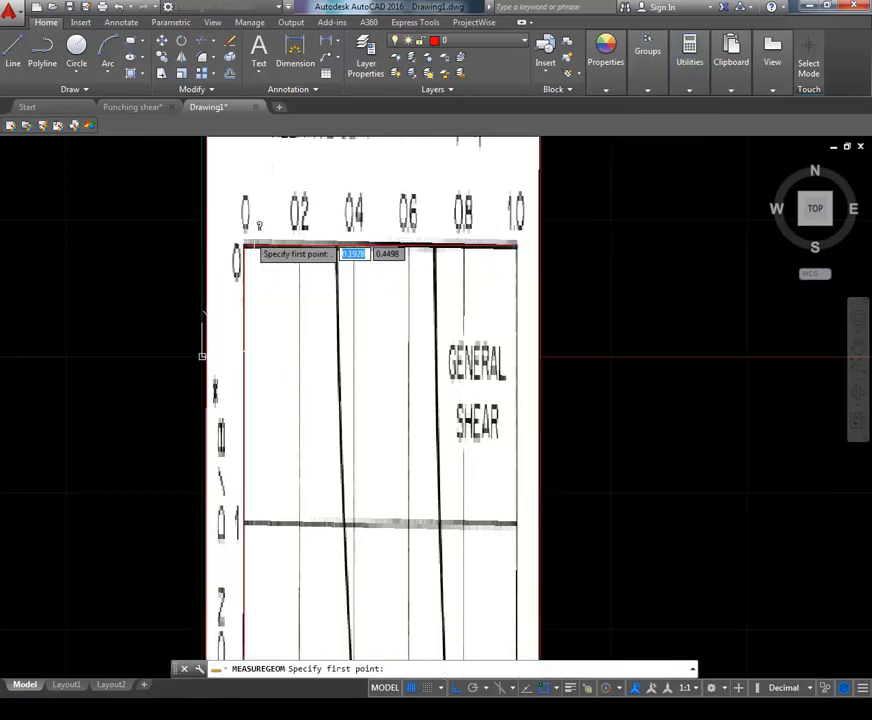
{"action": "left_click", "coordinate": [245, 245]}
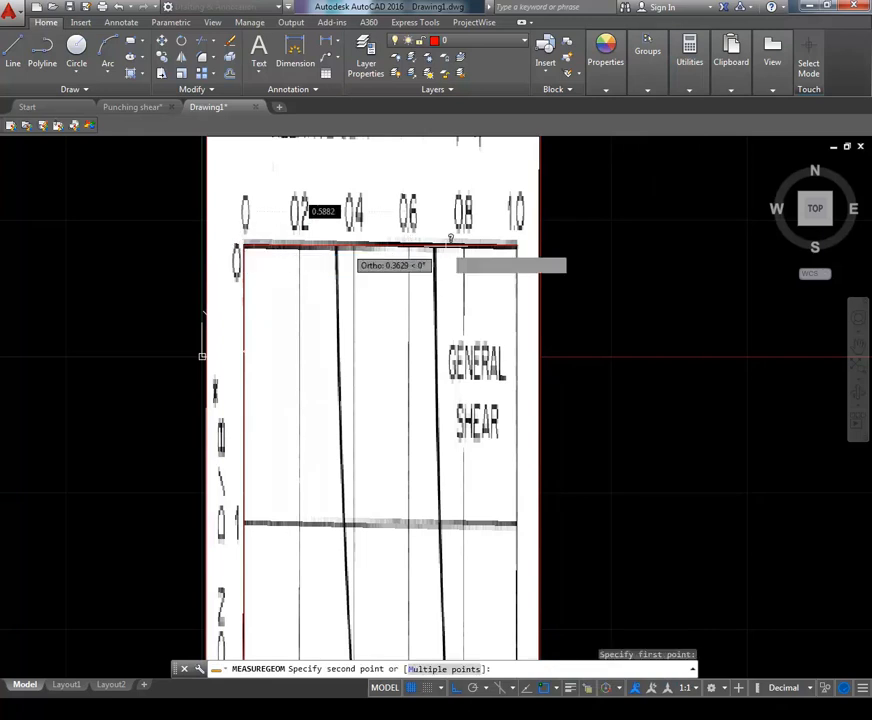
{"action": "left_click", "coordinate": [516, 245]}
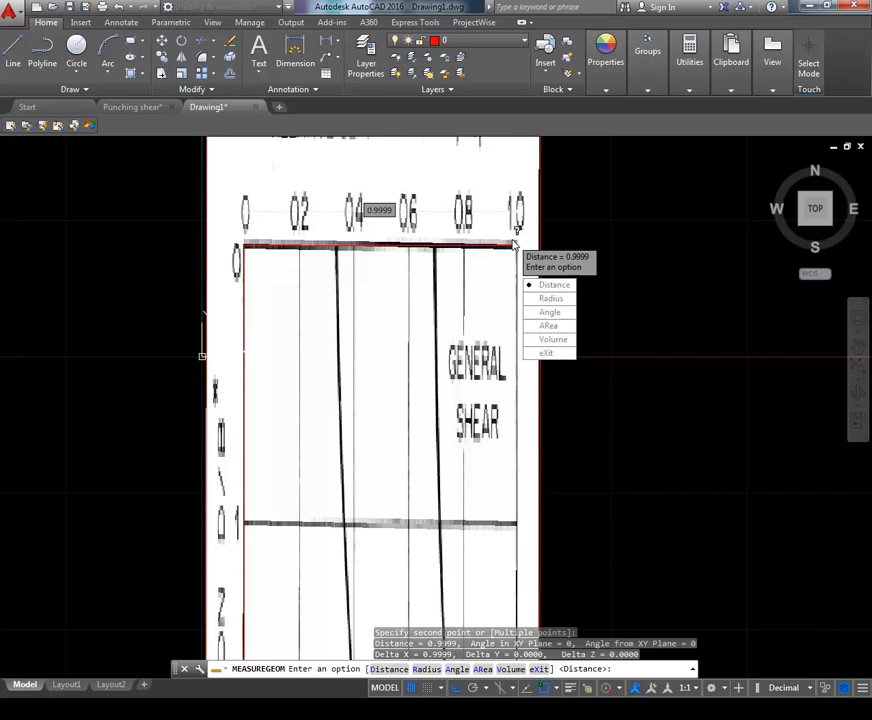
{"action": "key", "text": "Escape"}
Measure the distance along the chart's depth axis from the axis corner at 0 down to the 5 mark.
{"action": "mouse_move", "coordinate": [680, 96]}
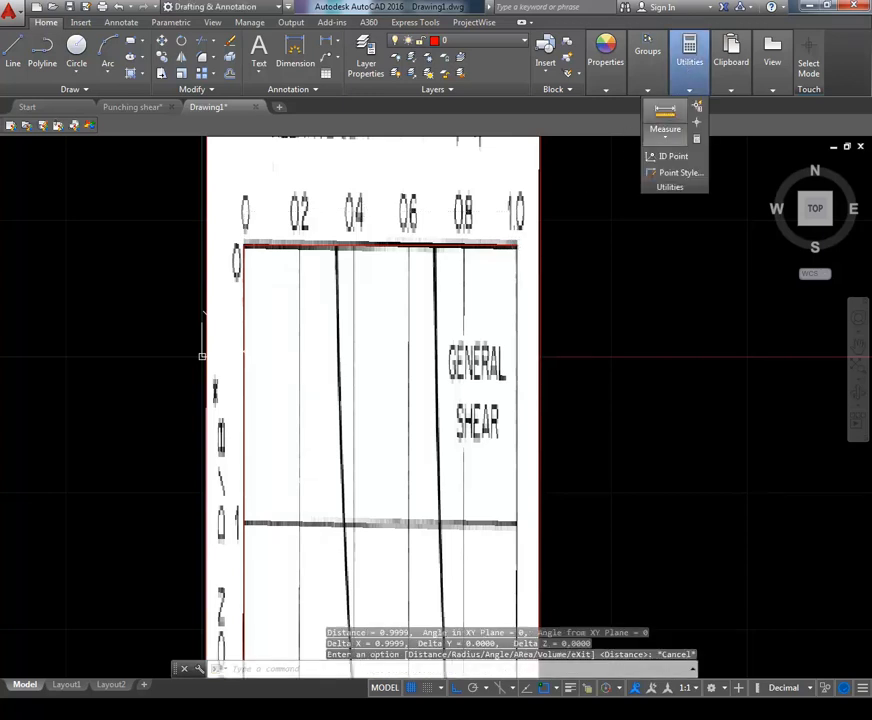
{"action": "left_click", "coordinate": [665, 115]}
{"action": "left_click", "coordinate": [243, 245]}
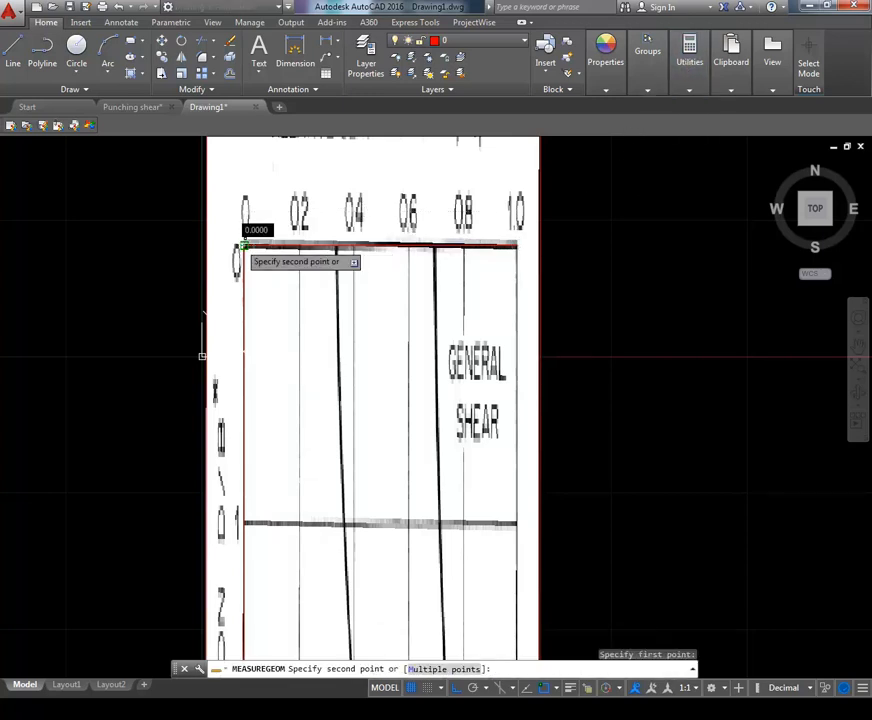
{"action": "scroll", "coordinate": [226, 288], "scroll_direction": "down", "scroll_amount": 3}
{"action": "scroll", "coordinate": [295, 241], "scroll_direction": "up", "scroll_amount": 6}
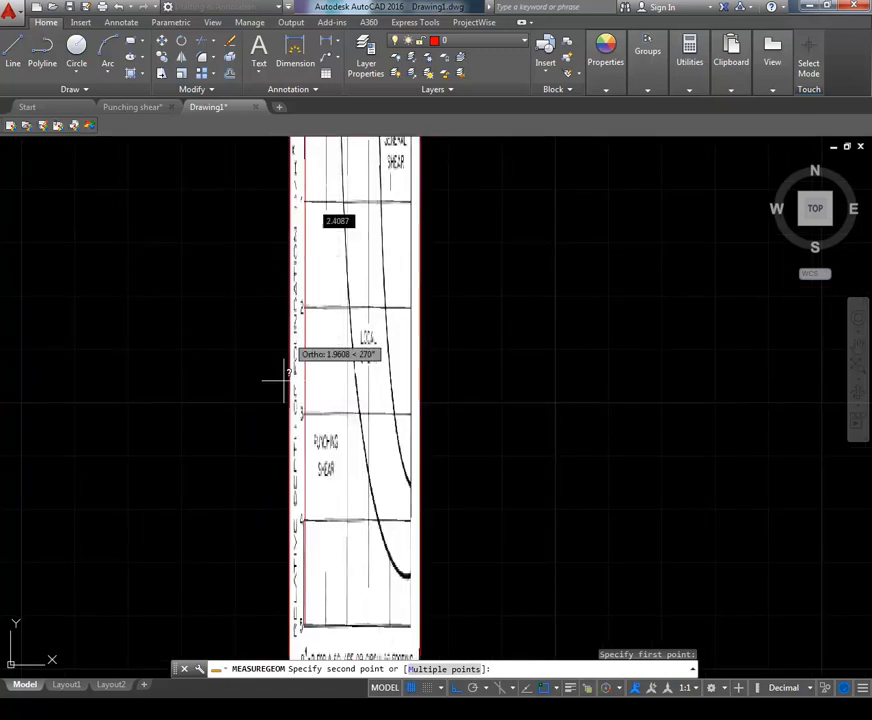
{"action": "left_click", "coordinate": [304, 625]}
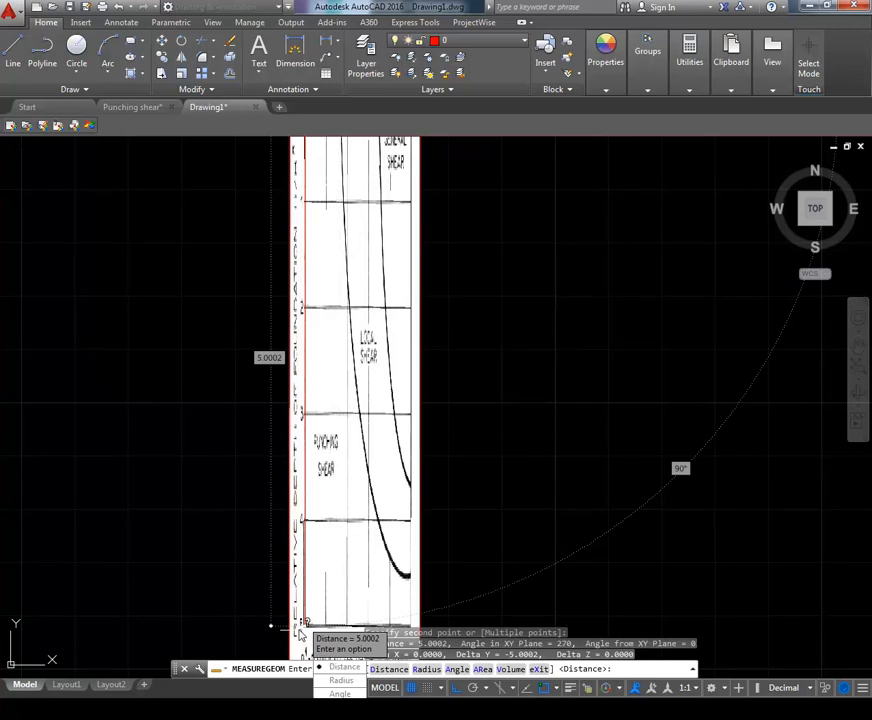
{"action": "key", "text": "Escape"}
Move the UCS origin to the chart's zero corner, where the two red axis lines meet, accepting the existing axis directions.
{"action": "scroll", "coordinate": [449, 403], "scroll_direction": "down", "scroll_amount": 3}
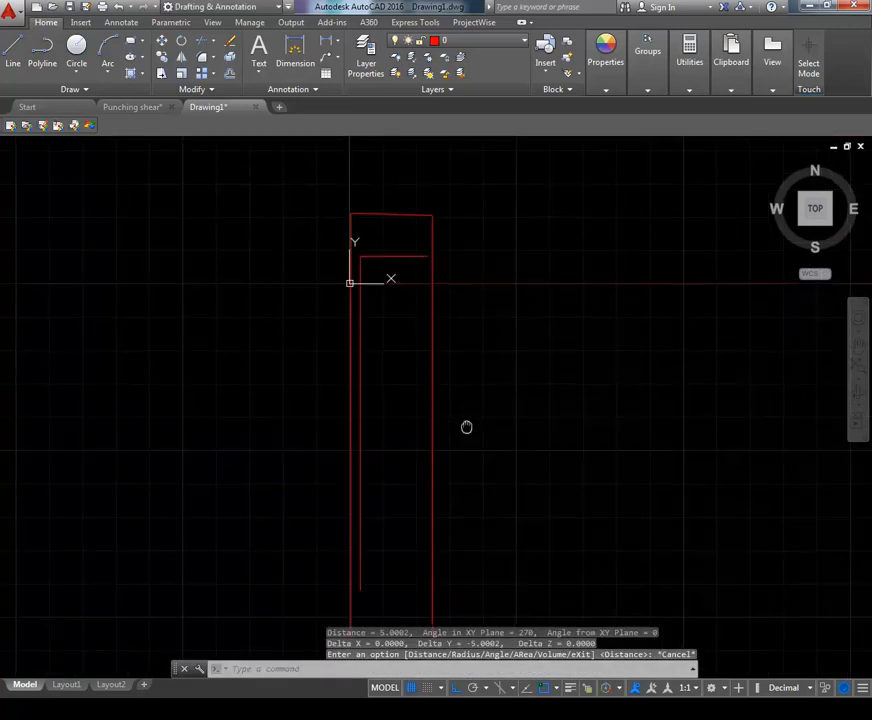
{"action": "scroll", "coordinate": [450, 270], "scroll_direction": "up", "scroll_amount": 6}
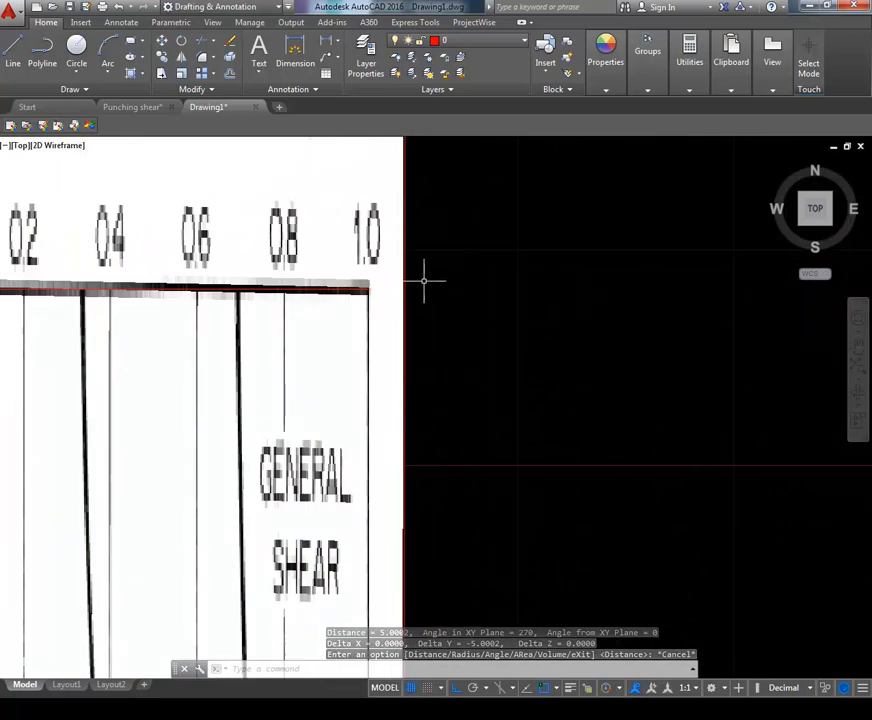
{"action": "scroll", "coordinate": [424, 281], "scroll_direction": "down", "scroll_amount": 2}
{"action": "left_click_drag", "start_coordinate": [434, 298], "coordinate": [499, 298]}
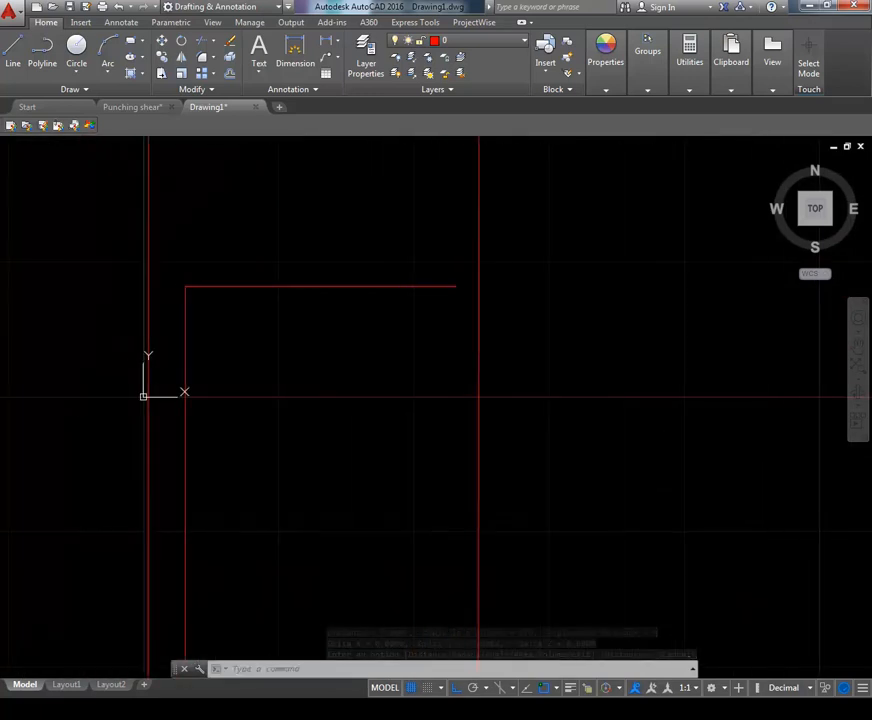
{"action": "scroll", "coordinate": [519, 298], "scroll_direction": "down", "scroll_amount": 2}
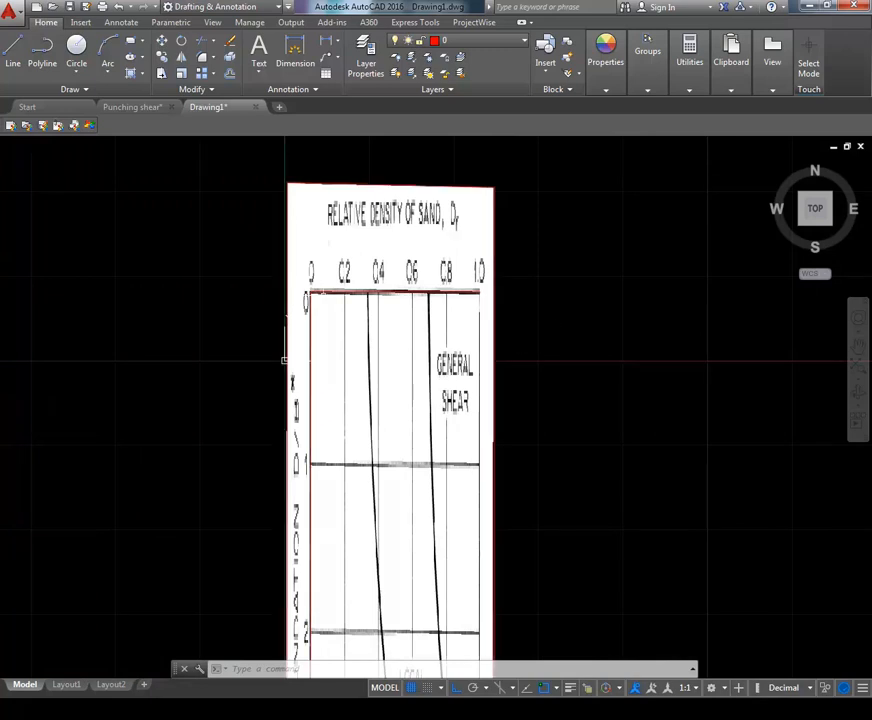
{"action": "scroll", "coordinate": [324, 297], "scroll_direction": "up", "scroll_amount": 4}
{"action": "scroll", "coordinate": [222, 461], "scroll_direction": "down", "scroll_amount": 2}
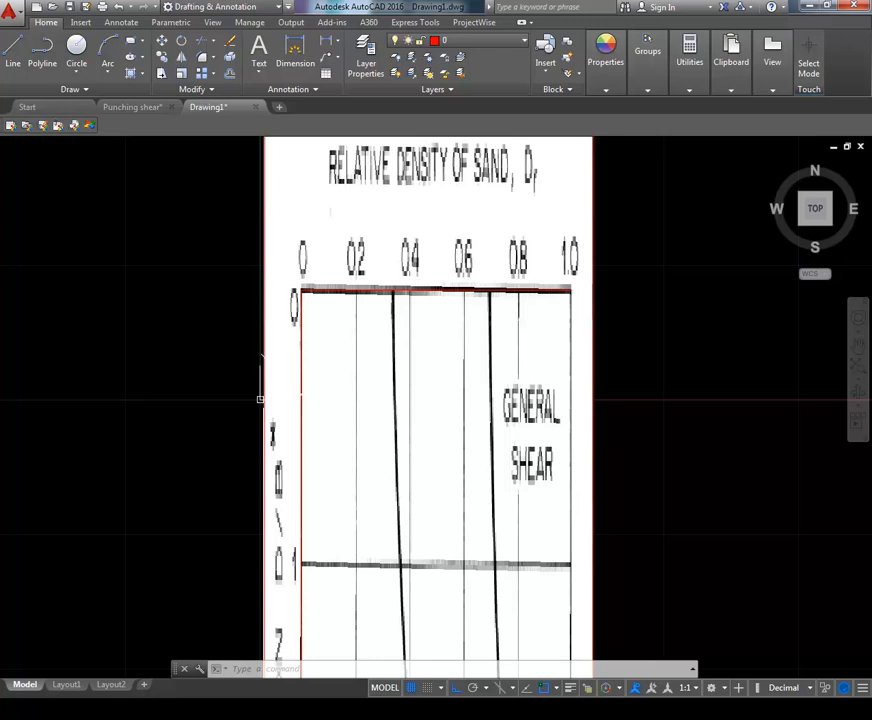
{"action": "type", "text": "UCS"}
{"action": "key", "text": "Return"}
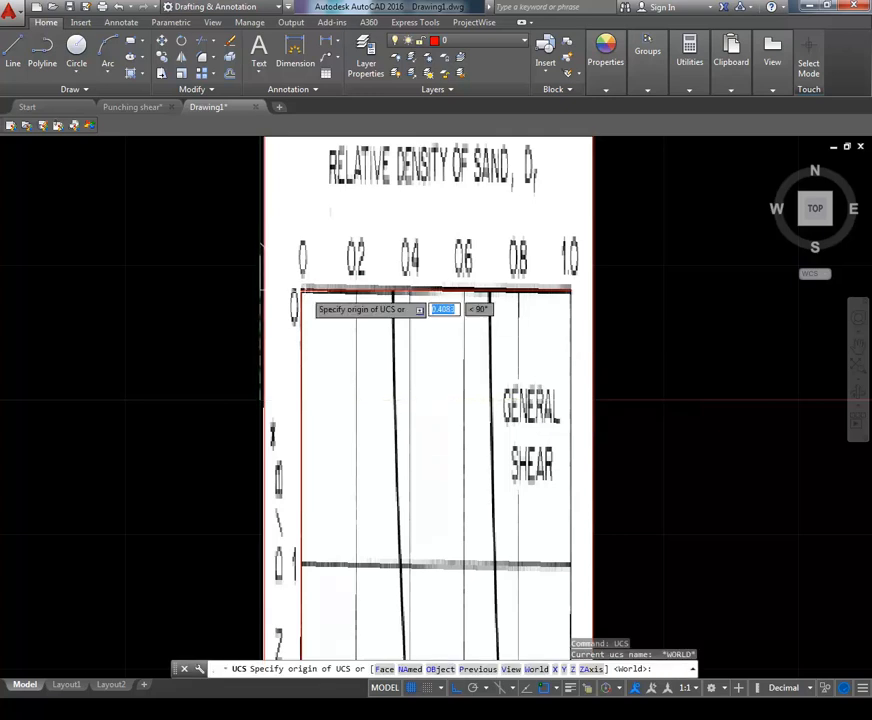
{"action": "left_click", "coordinate": [297, 290]}
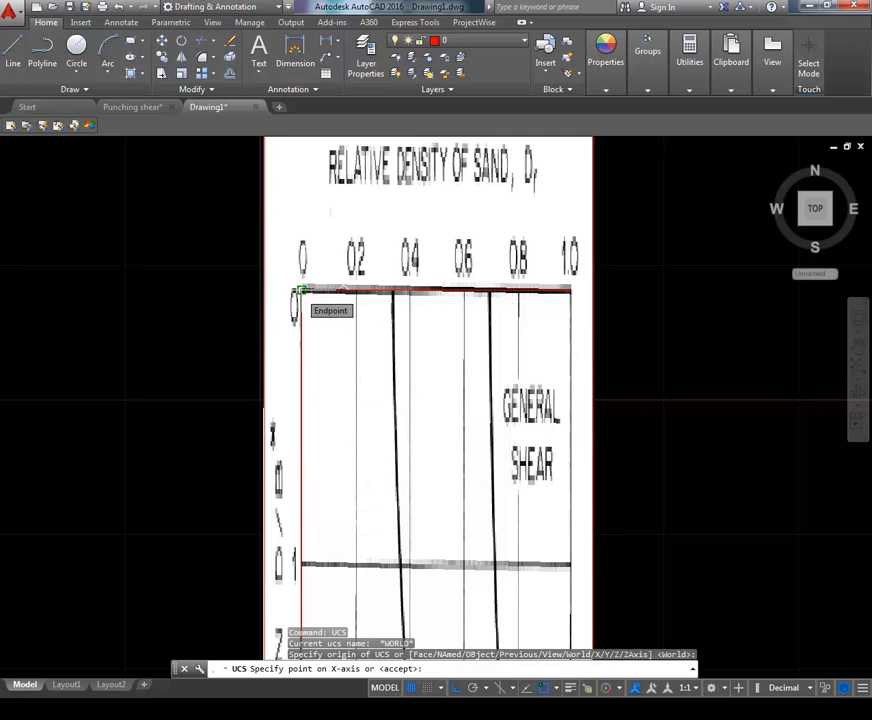
{"action": "key", "text": "Return"}
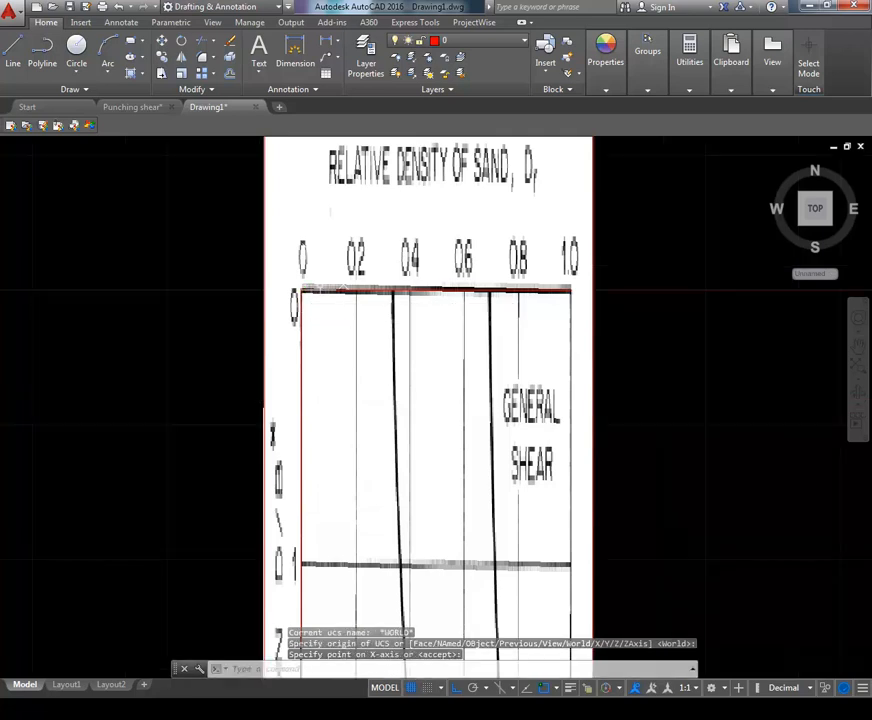
{"action": "scroll", "coordinate": [335, 288], "scroll_direction": "up", "scroll_amount": 5}
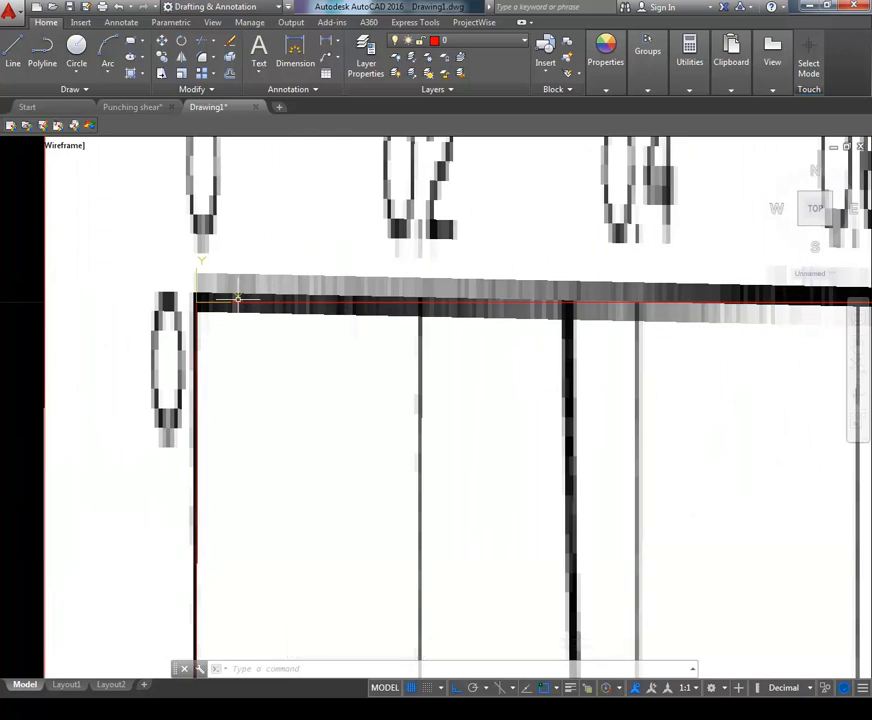
{"action": "scroll", "coordinate": [237, 298], "scroll_direction": "down", "scroll_amount": 8}
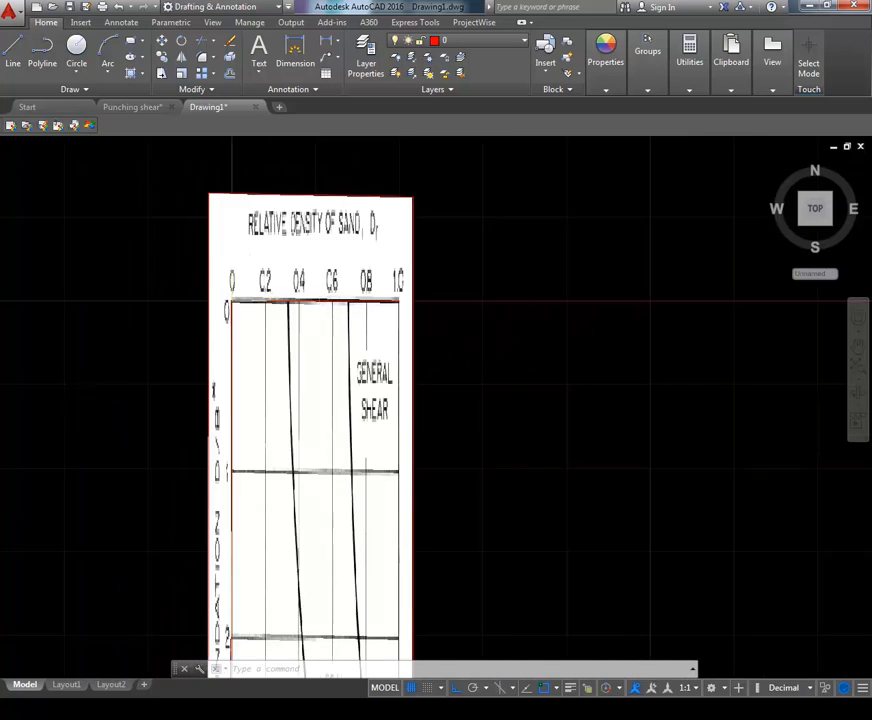
Start a polyline where the general/local shear boundary curve meets the density axis and, with ortho off, trace it down beside the GENERAL label.
{"action": "left_click", "coordinate": [44, 47]}
{"action": "scroll", "coordinate": [305, 310], "scroll_direction": "up", "scroll_amount": 6}
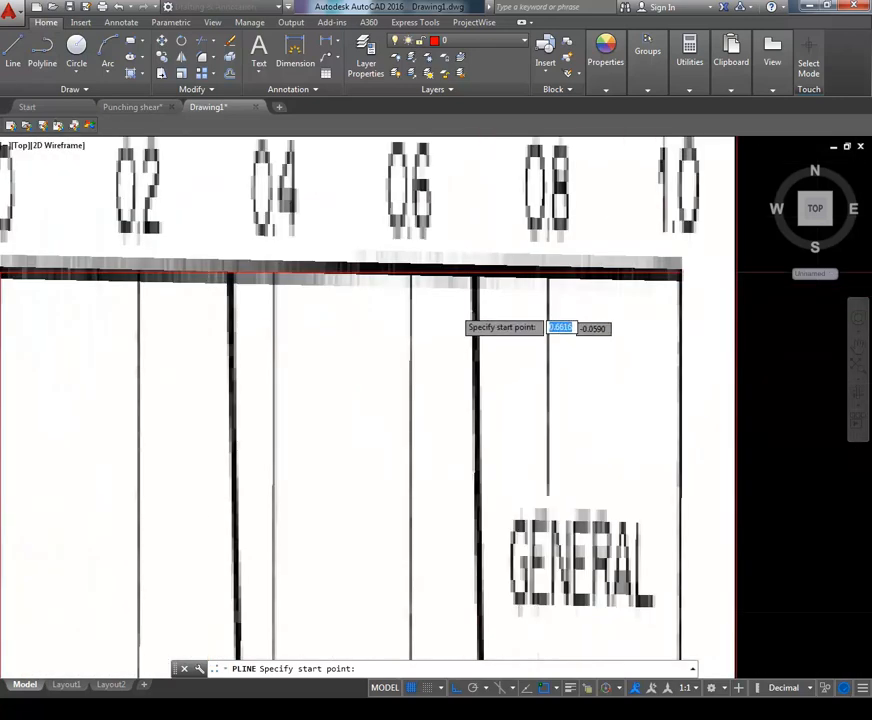
{"action": "scroll", "coordinate": [459, 300], "scroll_direction": "up", "scroll_amount": 4}
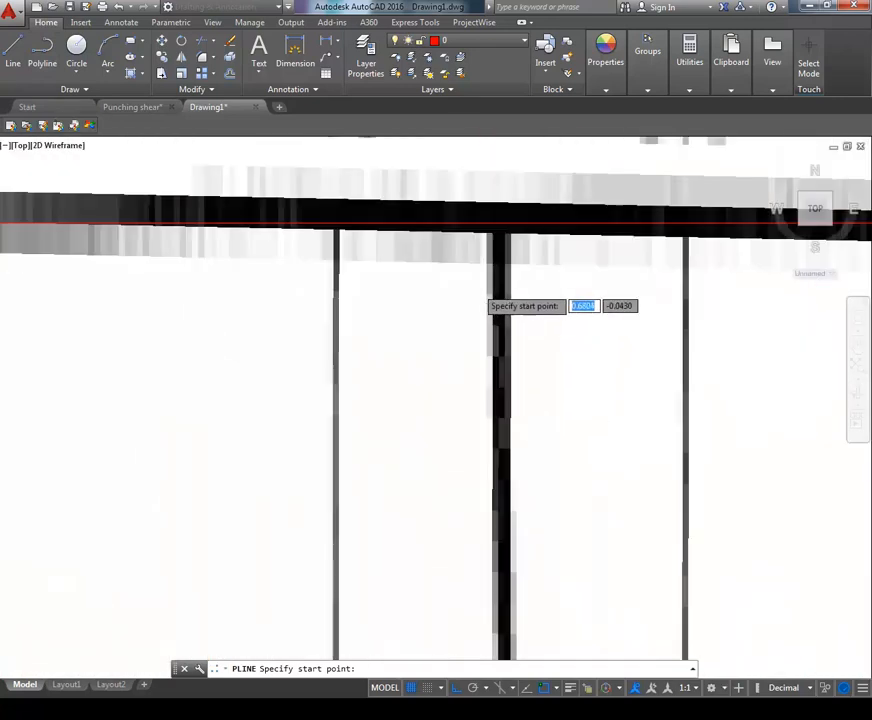
{"action": "left_click", "coordinate": [502, 217]}
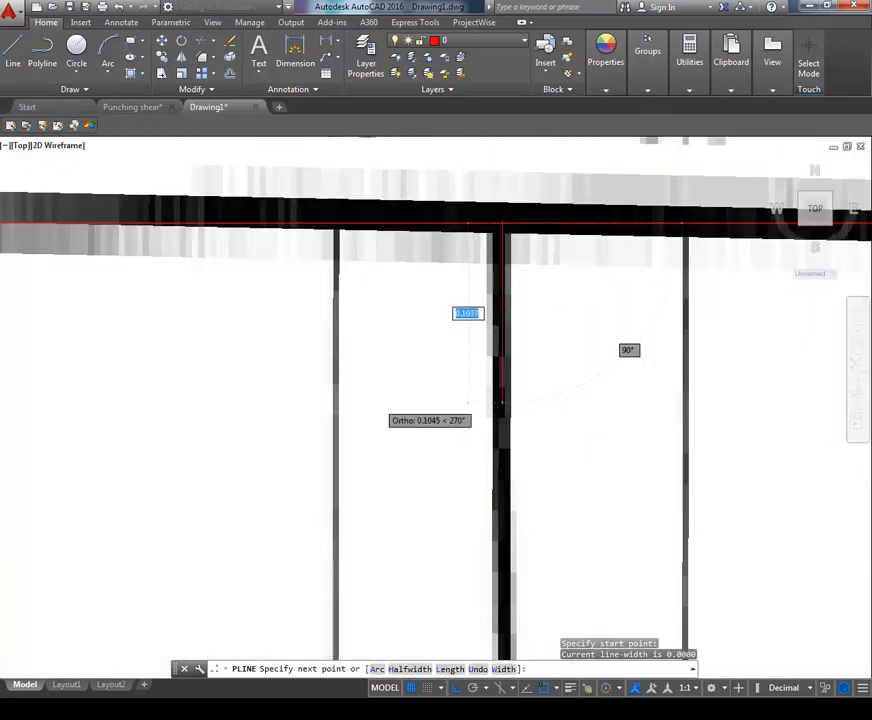
{"action": "key", "text": "F8"}
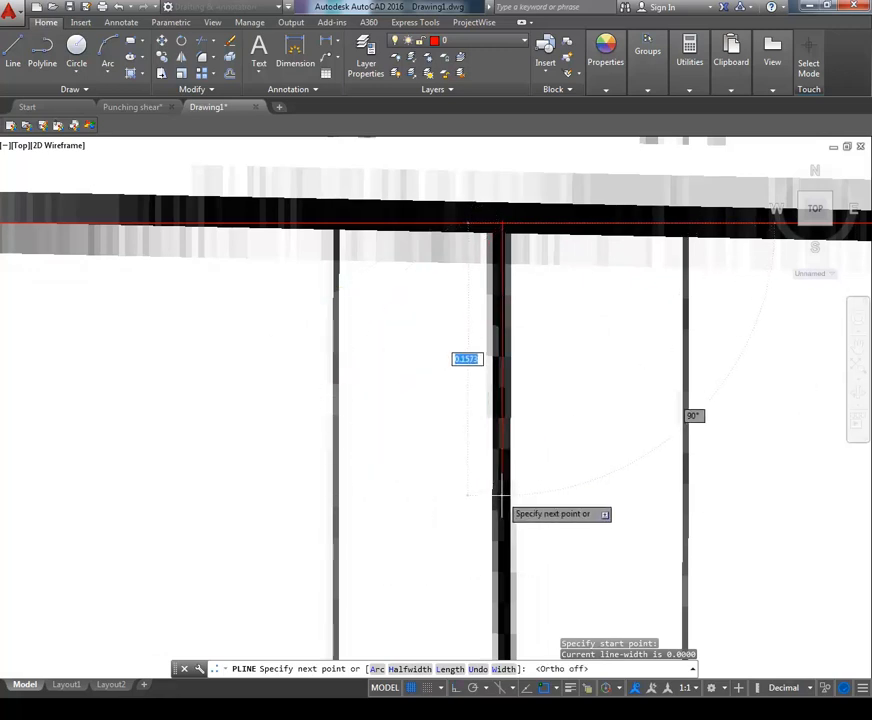
{"action": "scroll", "coordinate": [502, 494], "scroll_direction": "down", "scroll_amount": 6}
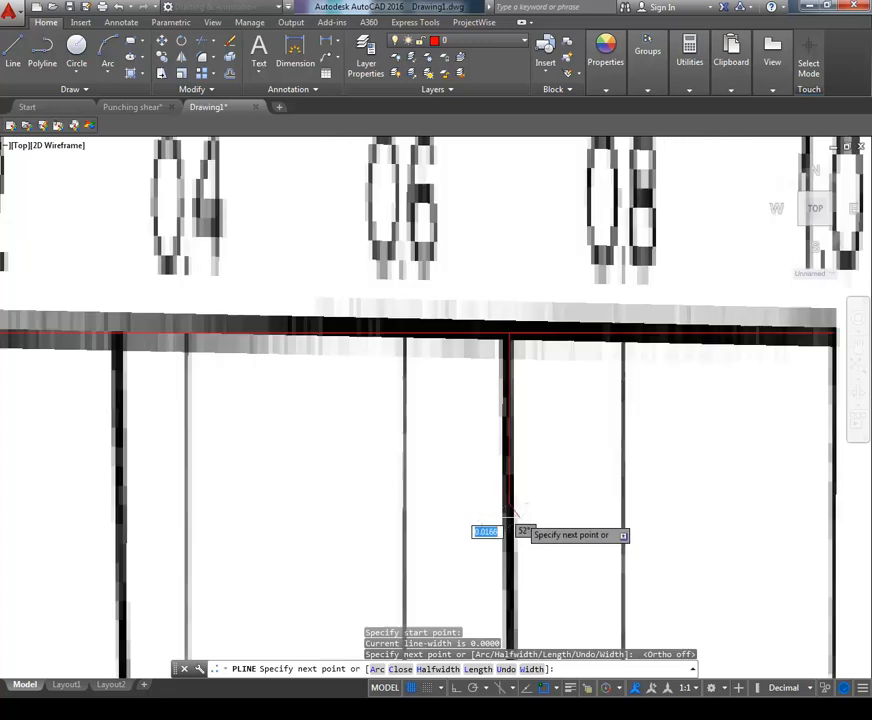
{"action": "scroll", "coordinate": [470, 515], "scroll_direction": "up", "scroll_amount": 6}
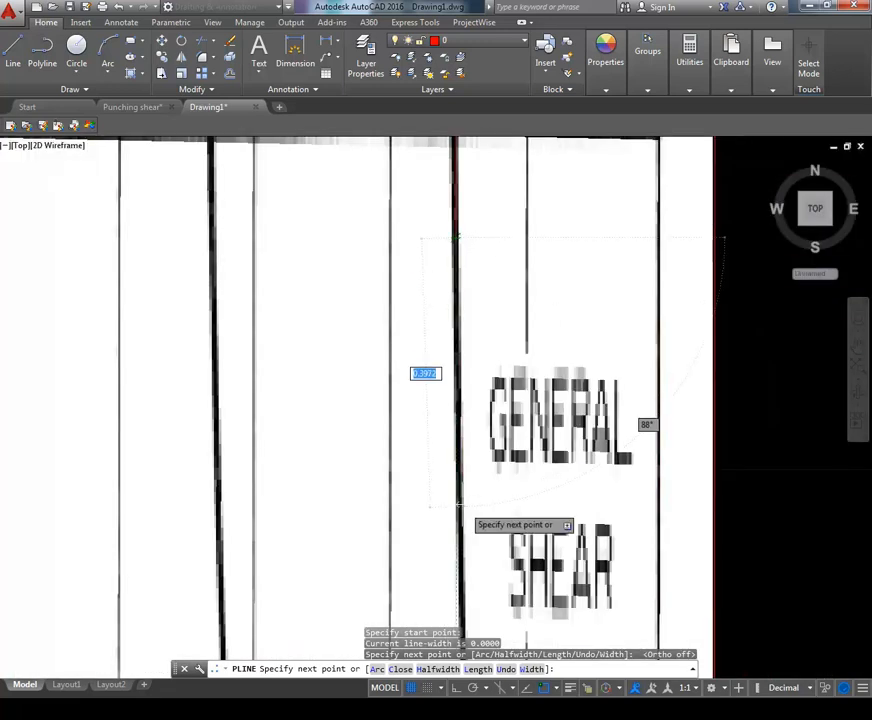
{"action": "scroll", "coordinate": [457, 430], "scroll_direction": "up", "scroll_amount": 5}
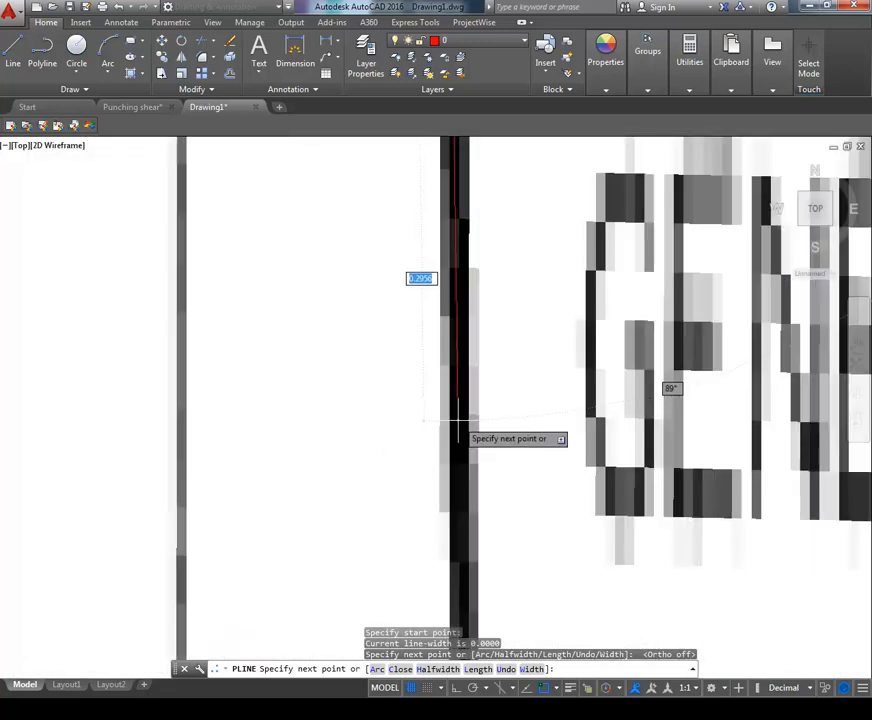
{"action": "left_click", "coordinate": [458, 421]}
Continue the polyline down the general/local shear boundary, adding a vertex beside the SHEAR label and another below the depth 1 gridline.
{"action": "scroll", "coordinate": [457, 431], "scroll_direction": "down", "scroll_amount": 4}
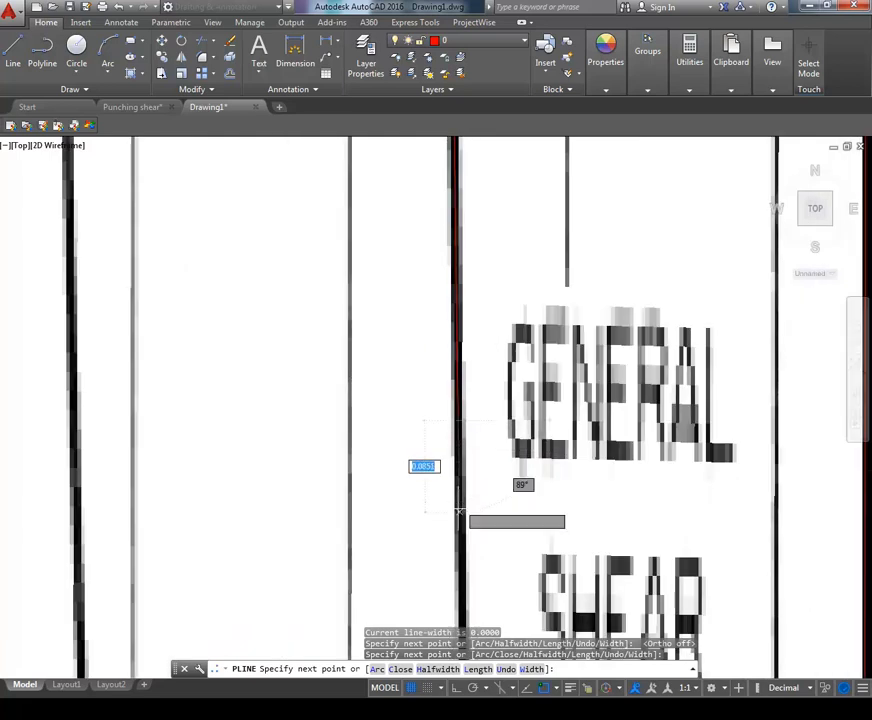
{"action": "left_click_drag", "start_coordinate": [458, 511], "coordinate": [430, 323]}
{"action": "scroll", "coordinate": [437, 437], "scroll_direction": "up", "scroll_amount": 4}
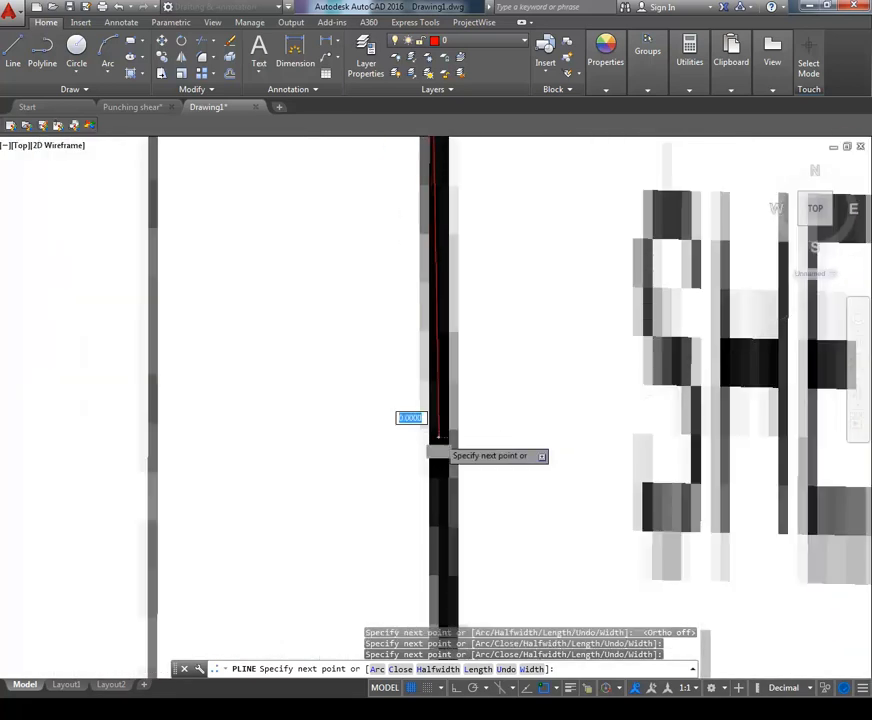
{"action": "scroll", "coordinate": [437, 450], "scroll_direction": "down", "scroll_amount": 2}
{"action": "scroll", "coordinate": [437, 440], "scroll_direction": "down", "scroll_amount": 5}
{"action": "left_click_drag", "start_coordinate": [437, 490], "coordinate": [412, 321]}
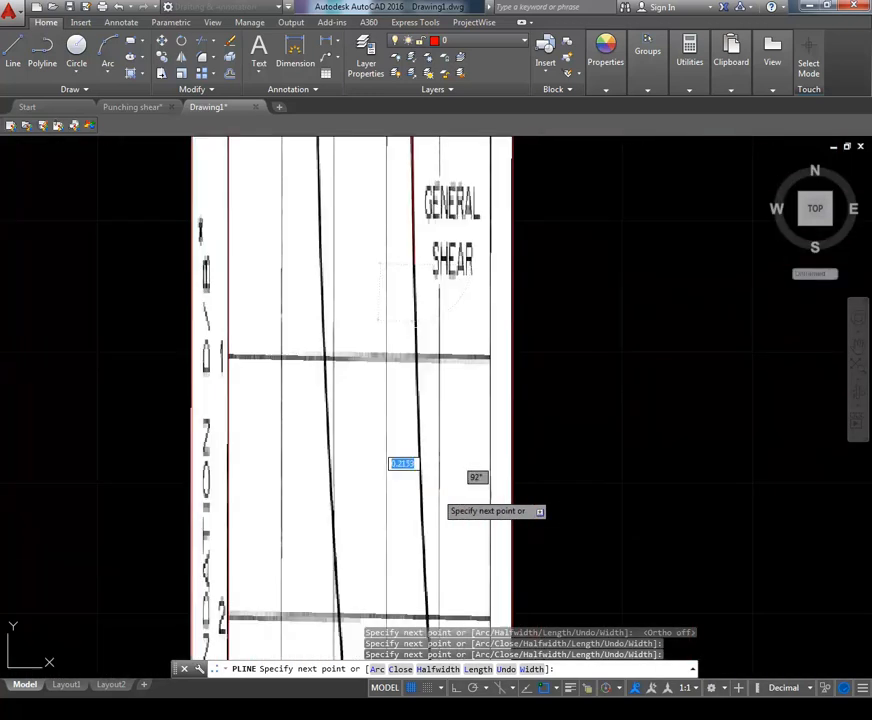
{"action": "scroll", "coordinate": [414, 426], "scroll_direction": "up", "scroll_amount": 5}
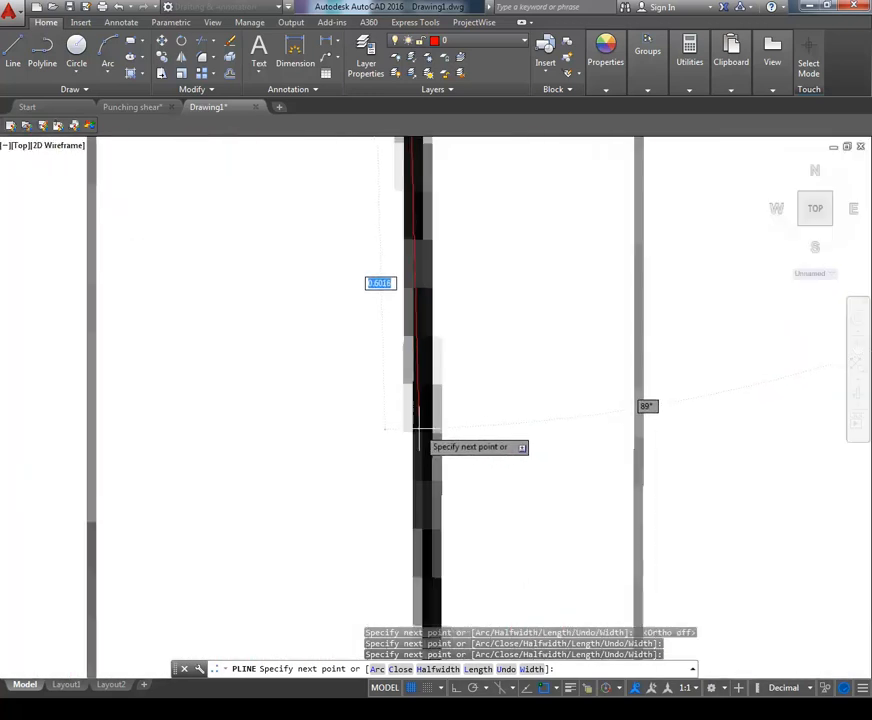
{"action": "left_click", "coordinate": [420, 427]}
Continue the polyline along the general/local shear boundary with vertices just below the depth 2 and depth 3 gridlines.
{"action": "scroll", "coordinate": [420, 427], "scroll_direction": "down", "scroll_amount": 4}
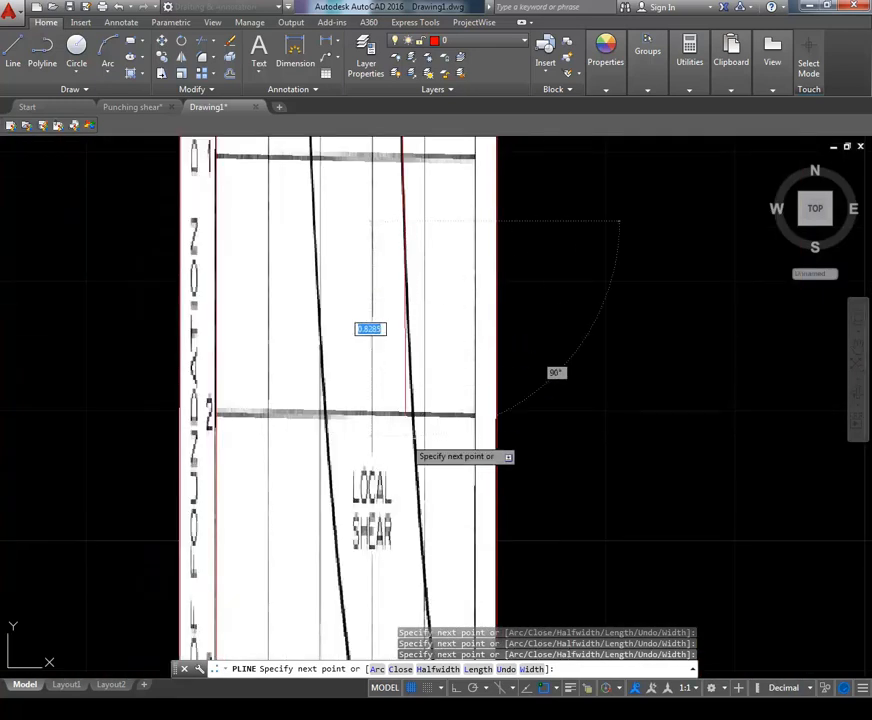
{"action": "scroll", "coordinate": [418, 445], "scroll_direction": "up", "scroll_amount": 5}
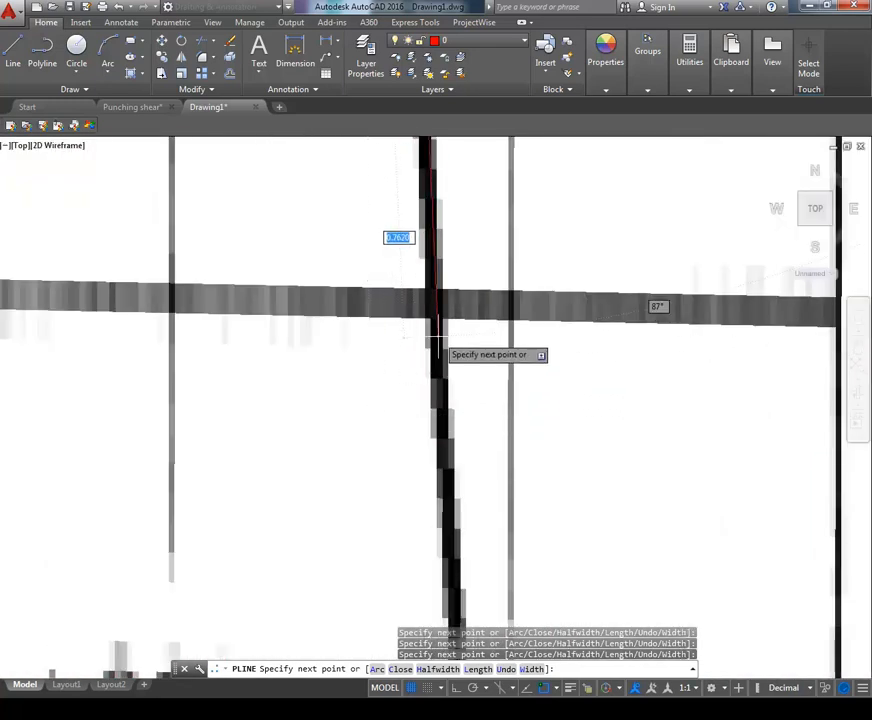
{"action": "scroll", "coordinate": [437, 340], "scroll_direction": "down", "scroll_amount": 4}
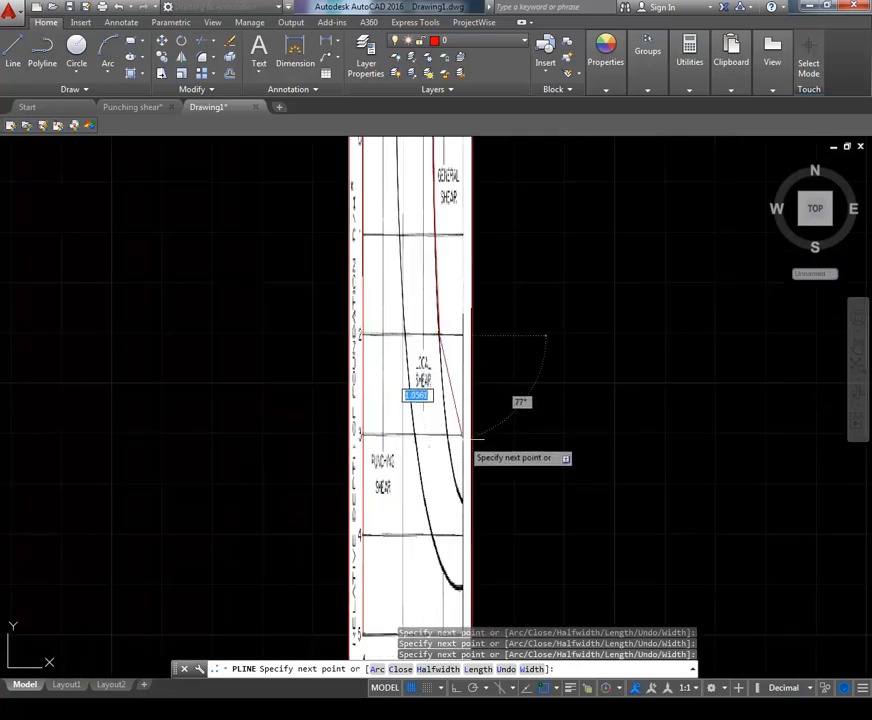
{"action": "scroll", "coordinate": [440, 440], "scroll_direction": "up", "scroll_amount": 5}
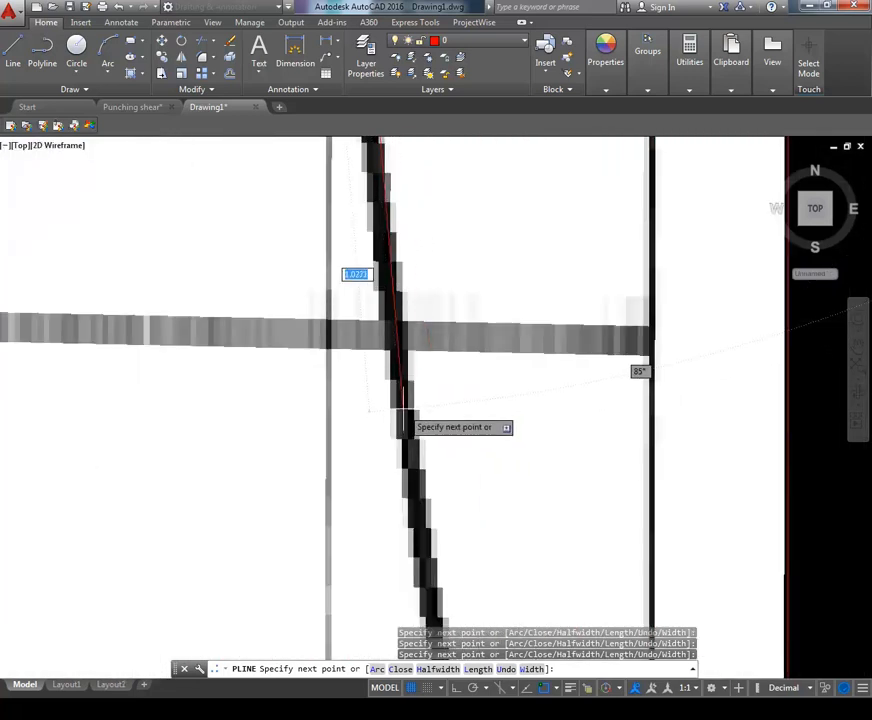
{"action": "left_click", "coordinate": [405, 415]}
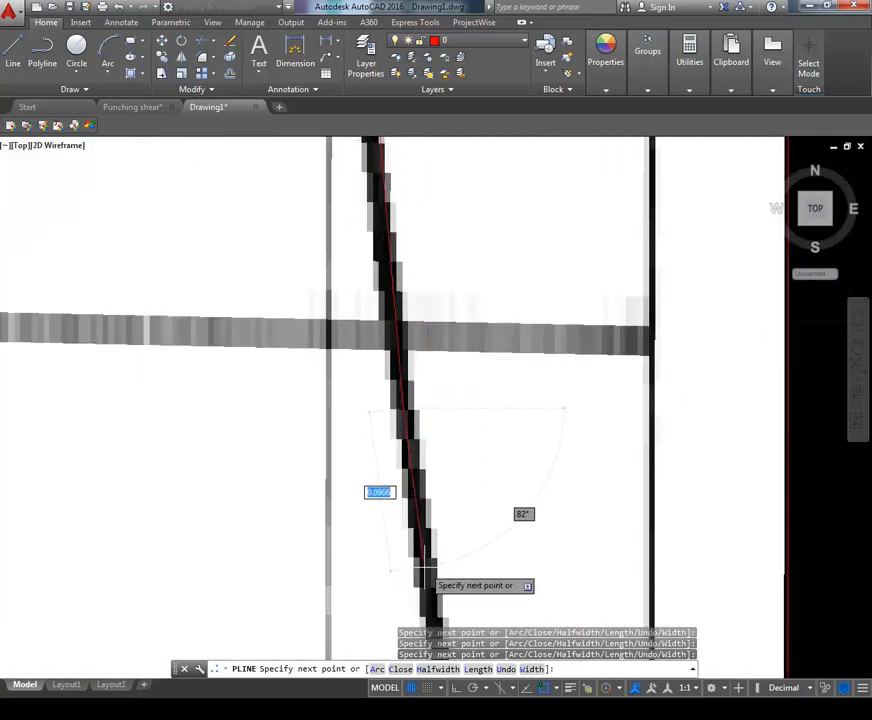
Trace the boundary's lower bend with closely spaced vertices down to its end on the density 1.0 line and finish the polyline.
{"action": "left_click", "coordinate": [430, 572]}
{"action": "left_click_drag", "start_coordinate": [450, 579], "coordinate": [420, 251]}
{"action": "left_click", "coordinate": [422, 430]}
{"action": "mouse_move", "coordinate": [484, 547]}
{"action": "left_mouse_down"}
{"action": "mouse_move", "coordinate": [438, 354]}
{"action": "mouse_move", "coordinate": [433, 280]}
{"action": "left_mouse_up"}
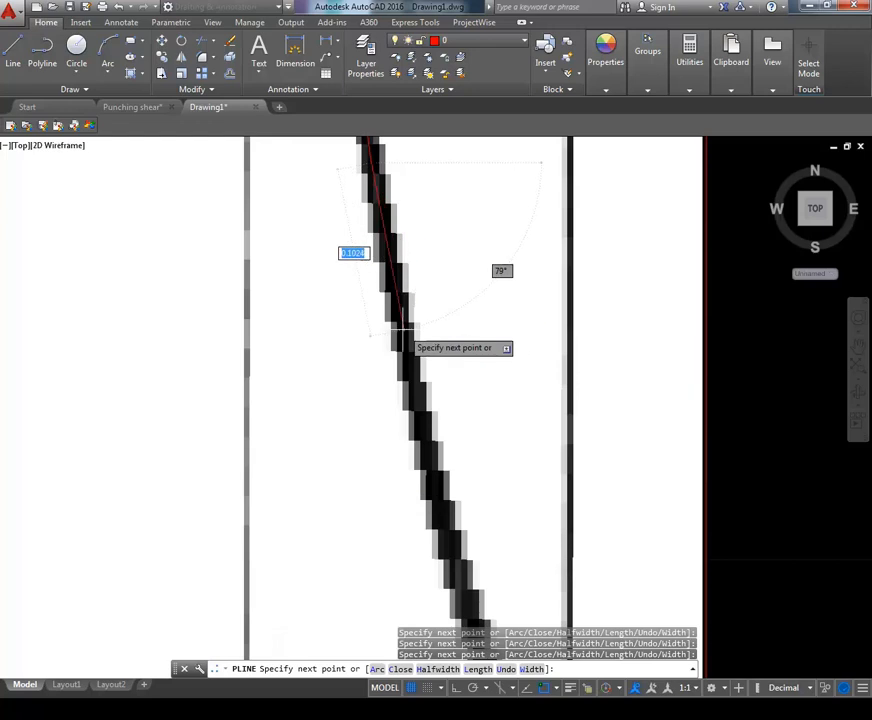
{"action": "left_click", "coordinate": [402, 317]}
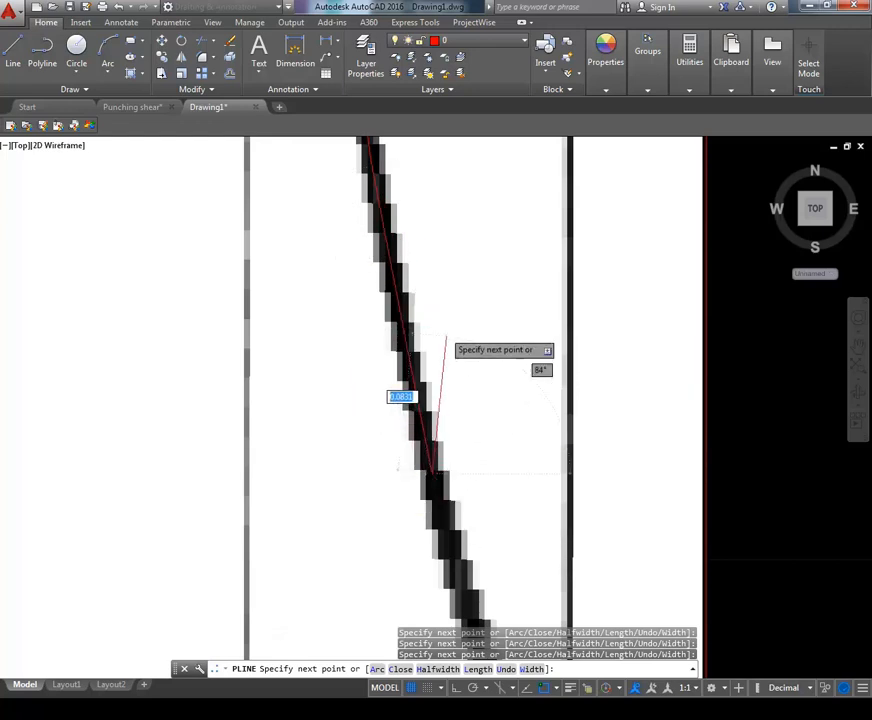
{"action": "left_click_drag", "start_coordinate": [427, 379], "coordinate": [421, 226]}
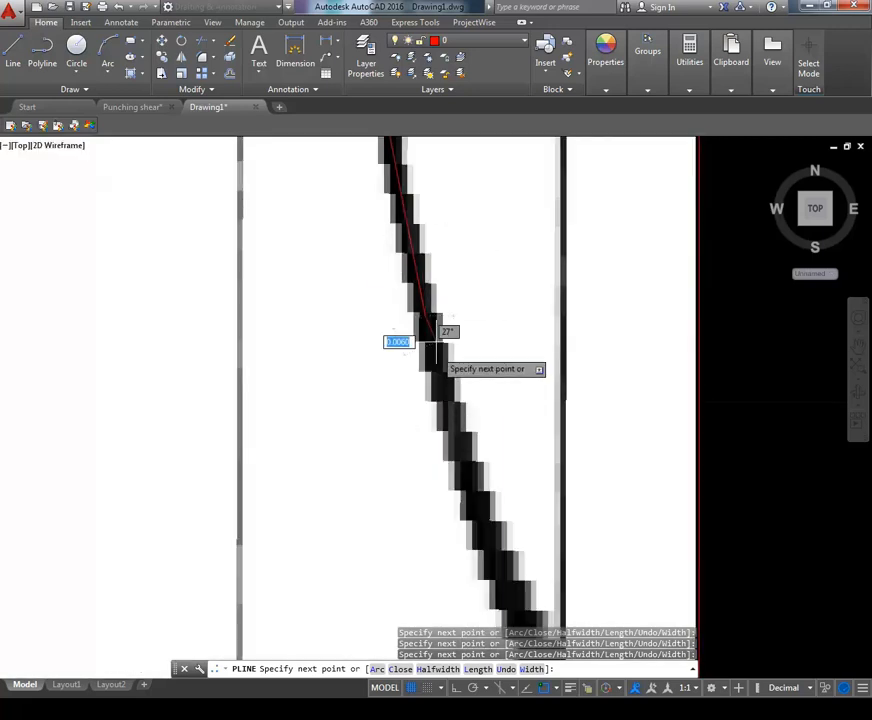
{"action": "left_click", "coordinate": [453, 428]}
{"action": "left_click_drag", "start_coordinate": [495, 460], "coordinate": [415, 220]}
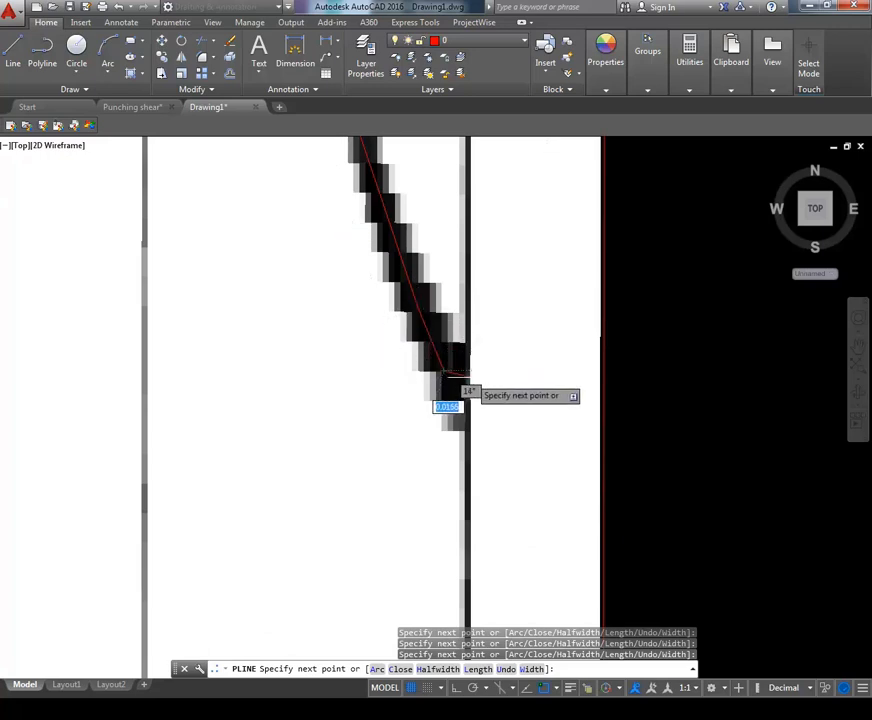
{"action": "right_click", "coordinate": [466, 378]}
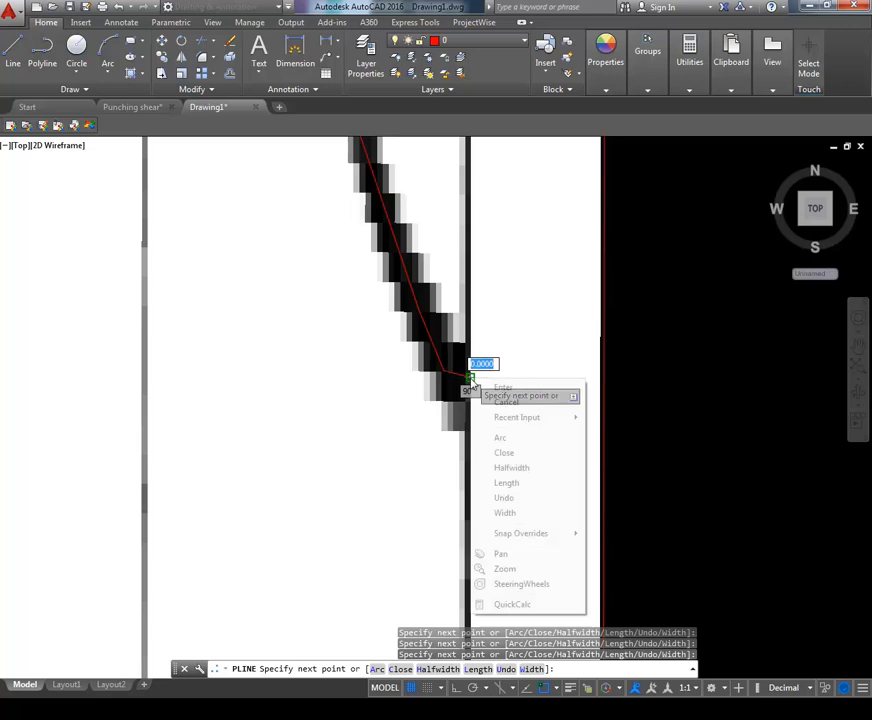
{"action": "left_click", "coordinate": [490, 388]}
Use LIST on the traced general/local shear polyline to show all its vertex coordinates.
{"action": "scroll", "coordinate": [516, 476], "scroll_direction": "down", "scroll_amount": 10}
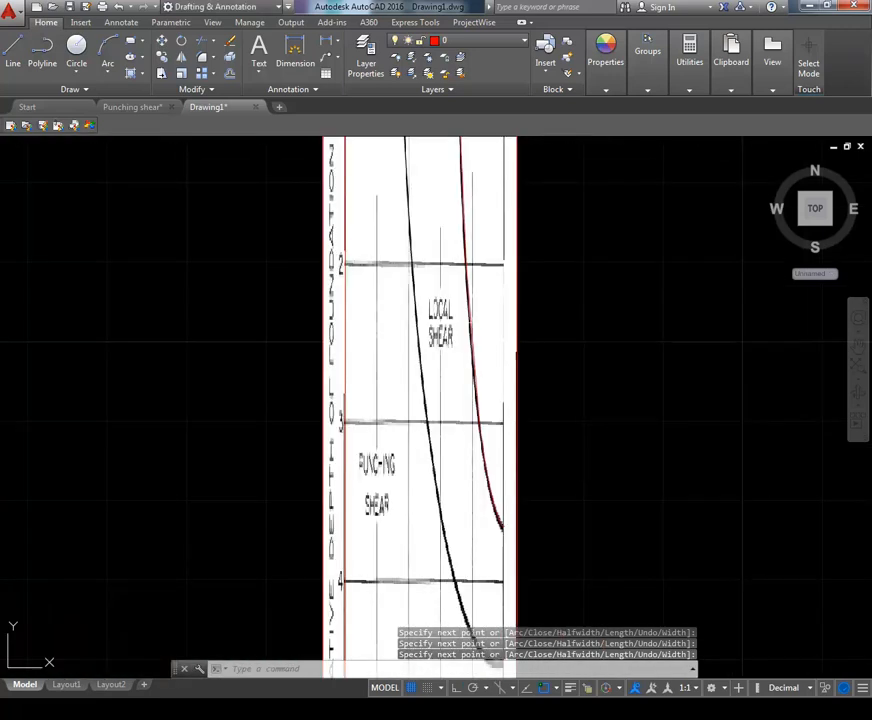
{"action": "scroll", "coordinate": [468, 319], "scroll_direction": "up", "scroll_amount": 4}
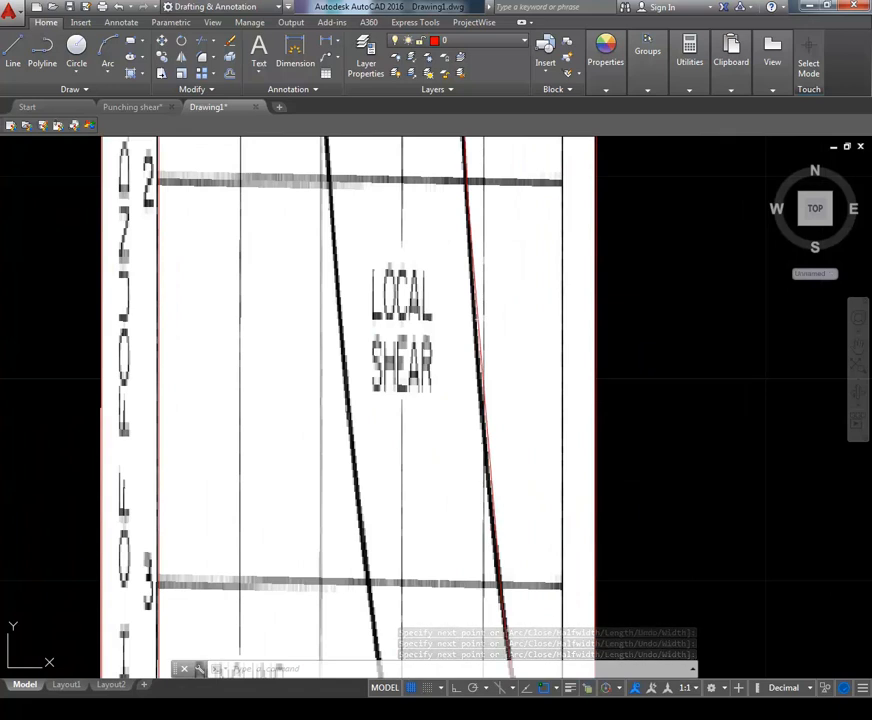
{"action": "left_click", "coordinate": [502, 307]}
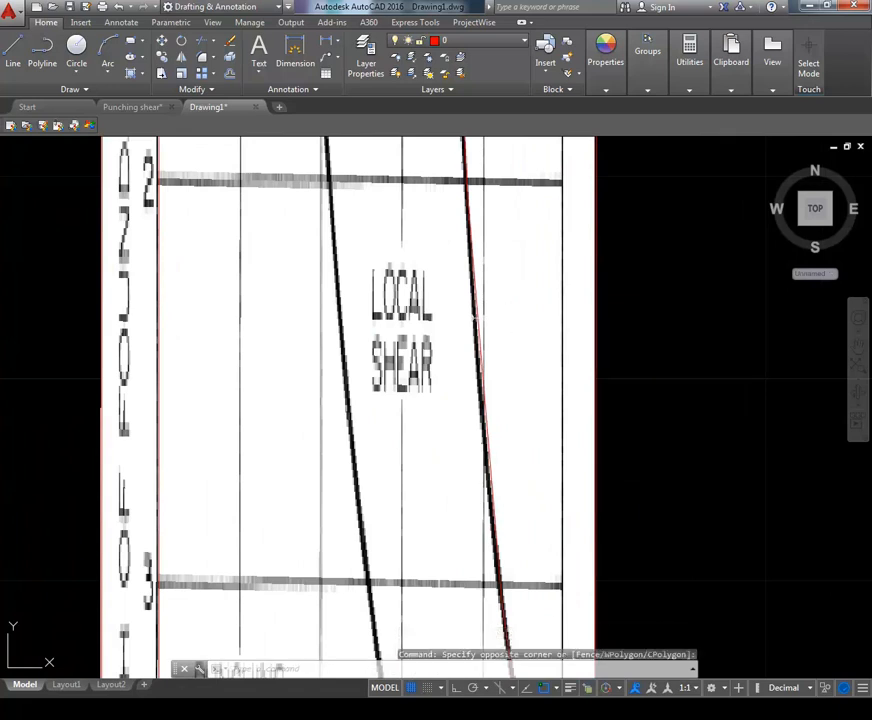
{"action": "left_click", "coordinate": [475, 318]}
{"action": "left_click", "coordinate": [494, 319]}
{"action": "left_click", "coordinate": [513, 324]}
{"action": "left_click", "coordinate": [485, 306]}
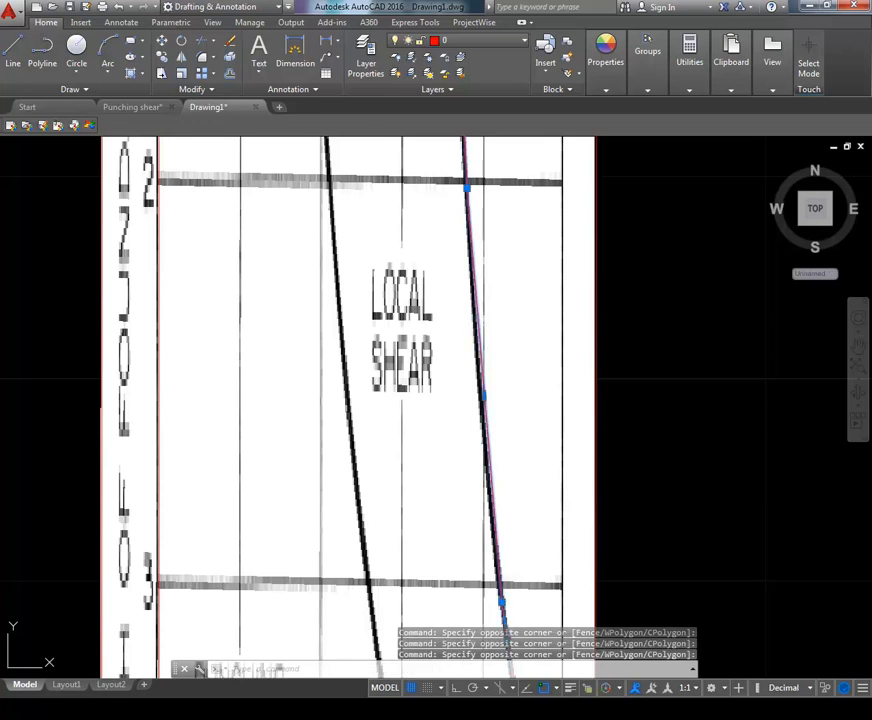
{"action": "scroll", "coordinate": [479, 329], "scroll_direction": "down", "scroll_amount": 6}
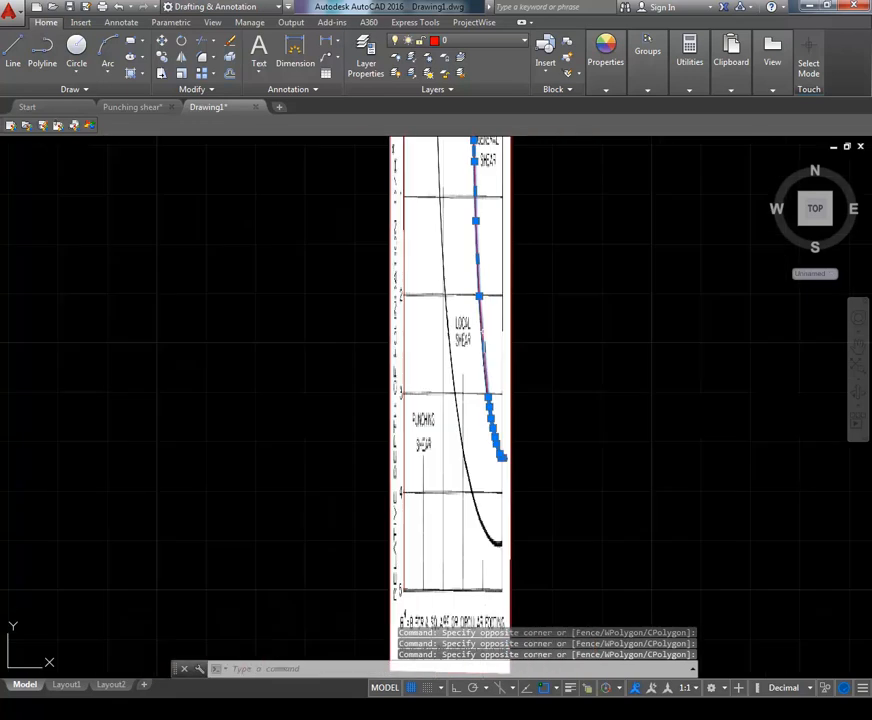
{"action": "left_click_drag", "start_coordinate": [526, 311], "coordinate": [525, 399]}
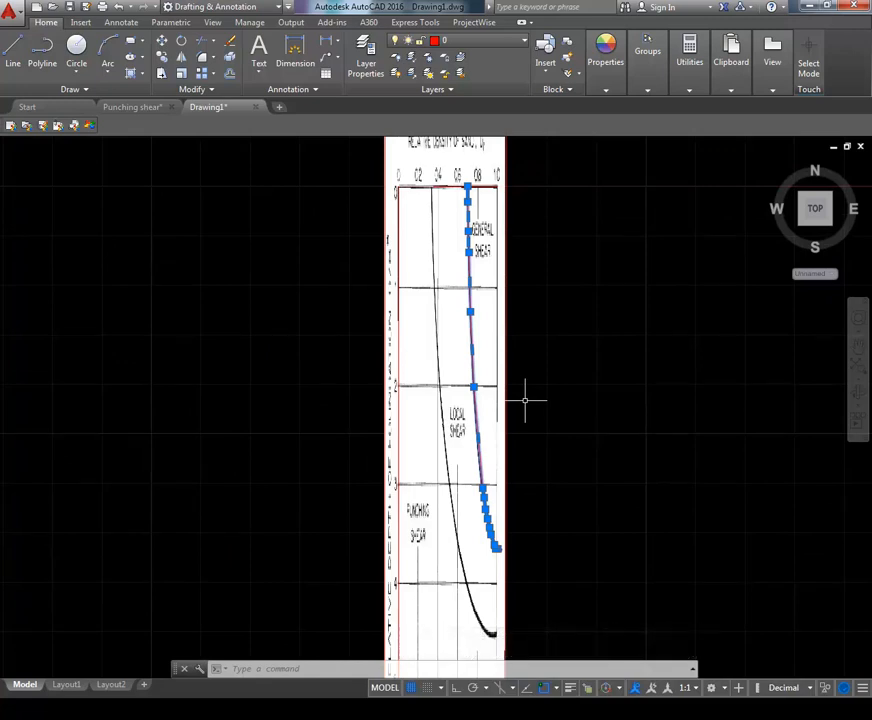
{"action": "type", "text": "IST"}
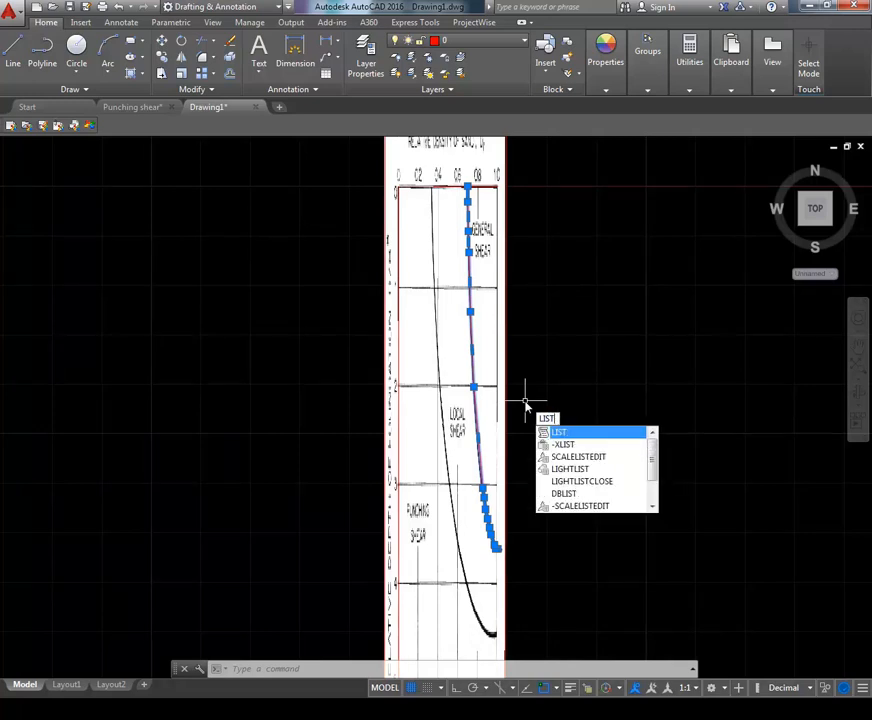
{"action": "key", "text": "Return"}
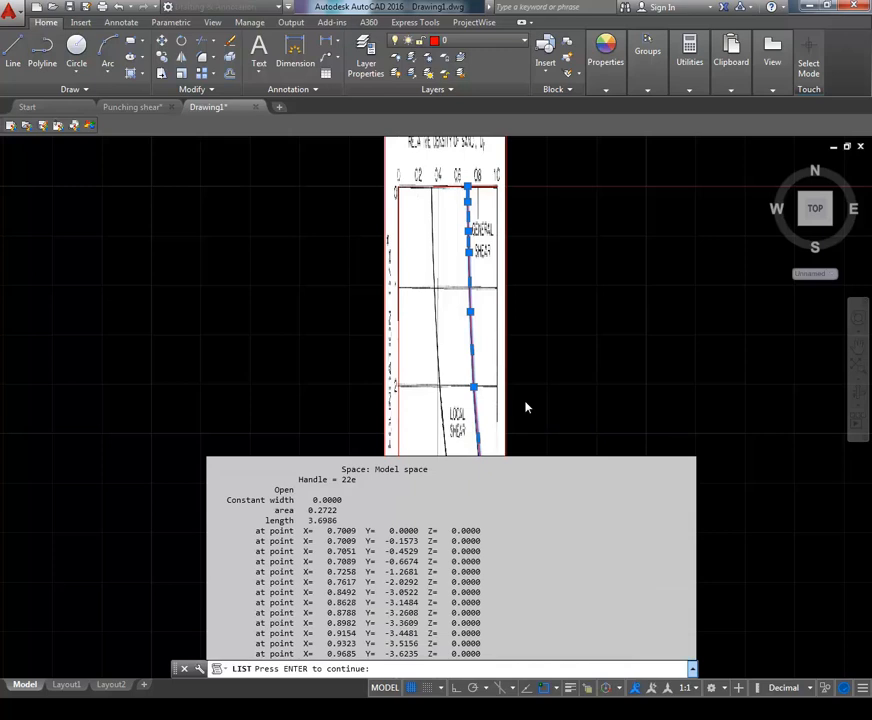
{"action": "key", "text": "Return"}
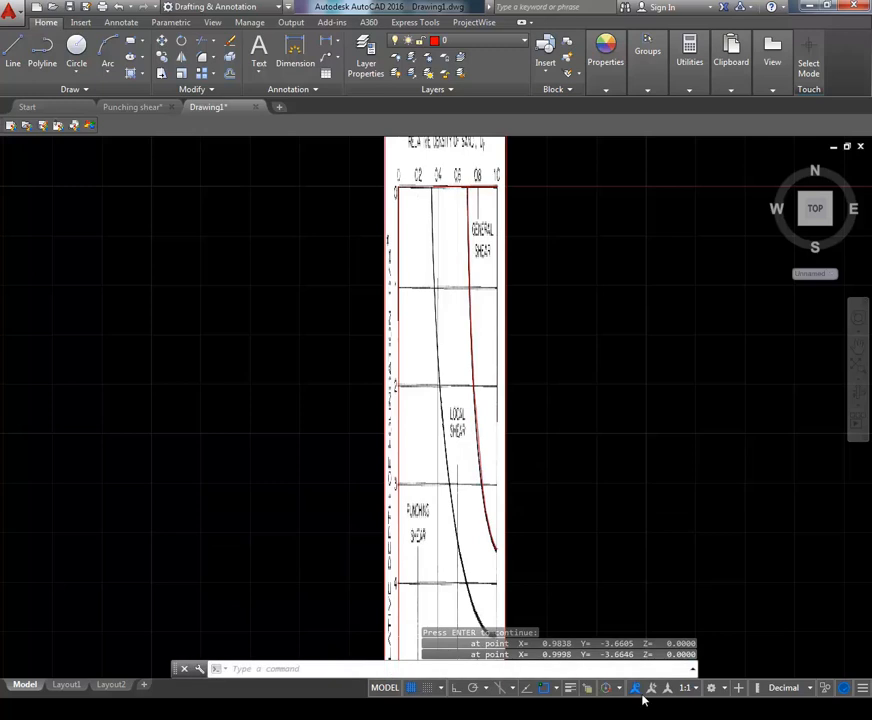
Copy all the polyline's listed vertex coordinate lines from the expanded command history.
{"action": "left_click", "coordinate": [692, 668]}
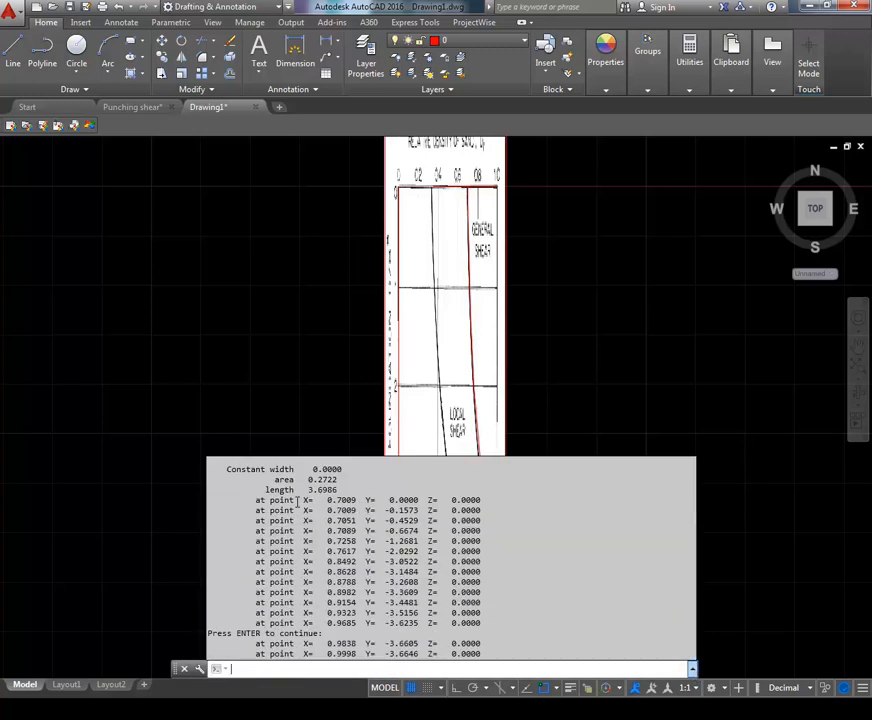
{"action": "left_click_drag", "start_coordinate": [256, 500], "coordinate": [309, 547]}
{"action": "left_click_drag", "start_coordinate": [256, 500], "coordinate": [487, 675]}
{"action": "key", "text": "ctrl+c"}
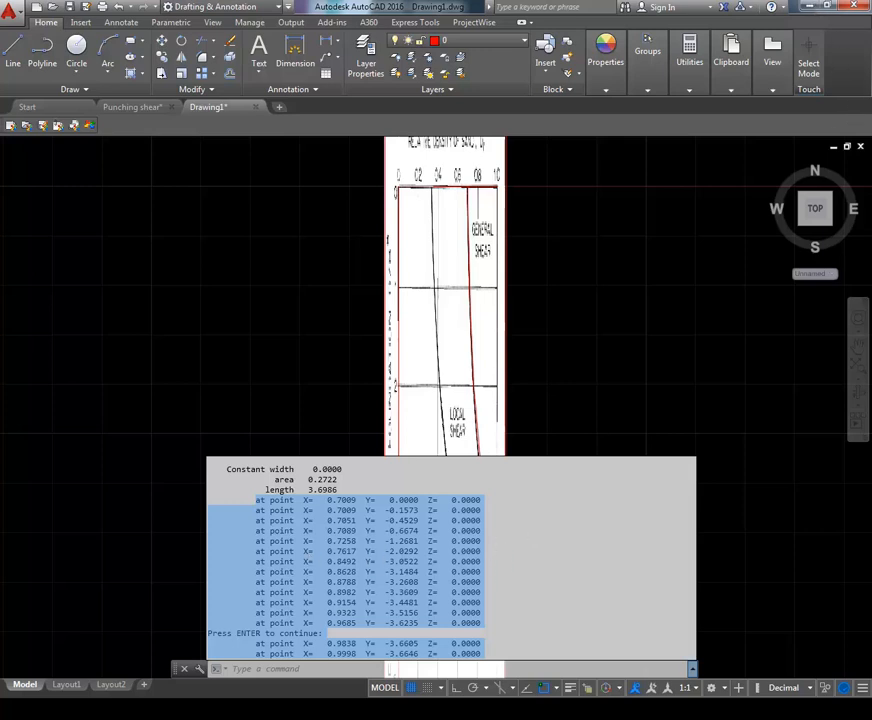
Switch to the Punching Shear Check worksheet in Mathcad, insert an area on its blank last page, and collapse and re-expand it.
{"action": "key", "text": "F2"}
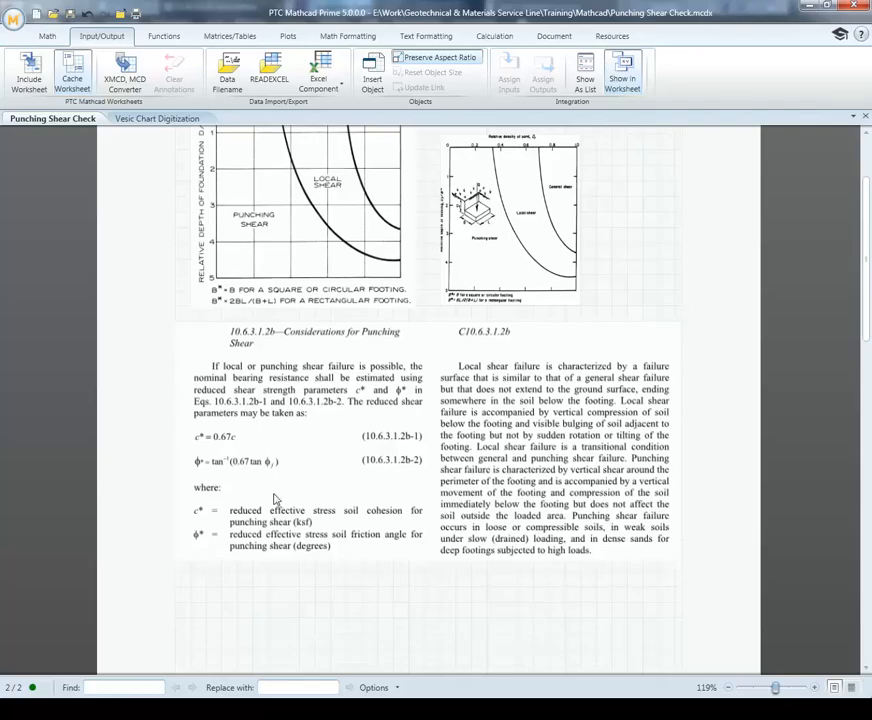
{"action": "scroll", "coordinate": [275, 498], "scroll_direction": "down", "scroll_amount": 5}
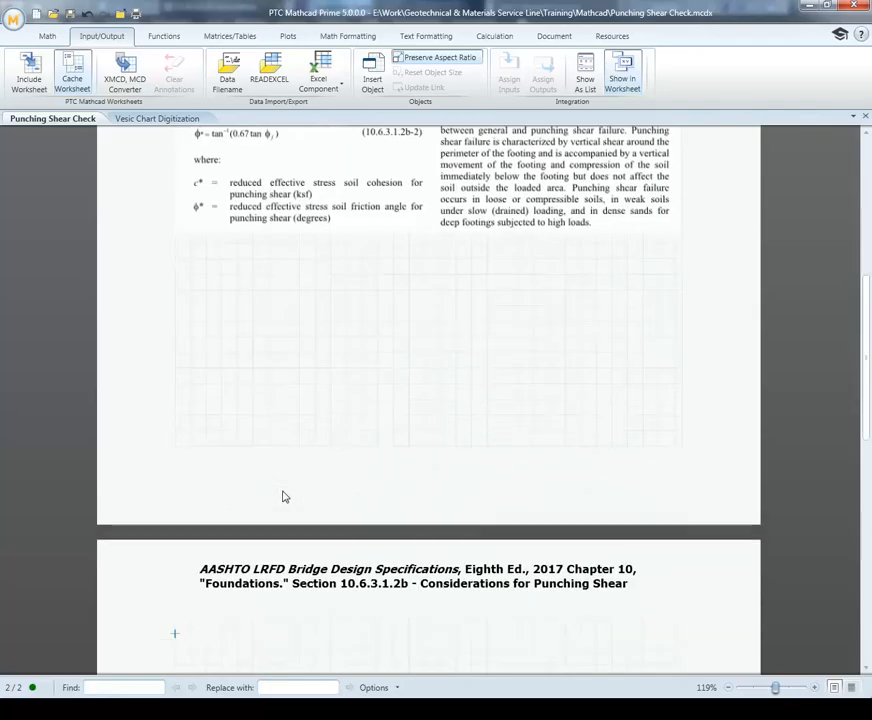
{"action": "scroll", "coordinate": [284, 498], "scroll_direction": "down", "scroll_amount": 1}
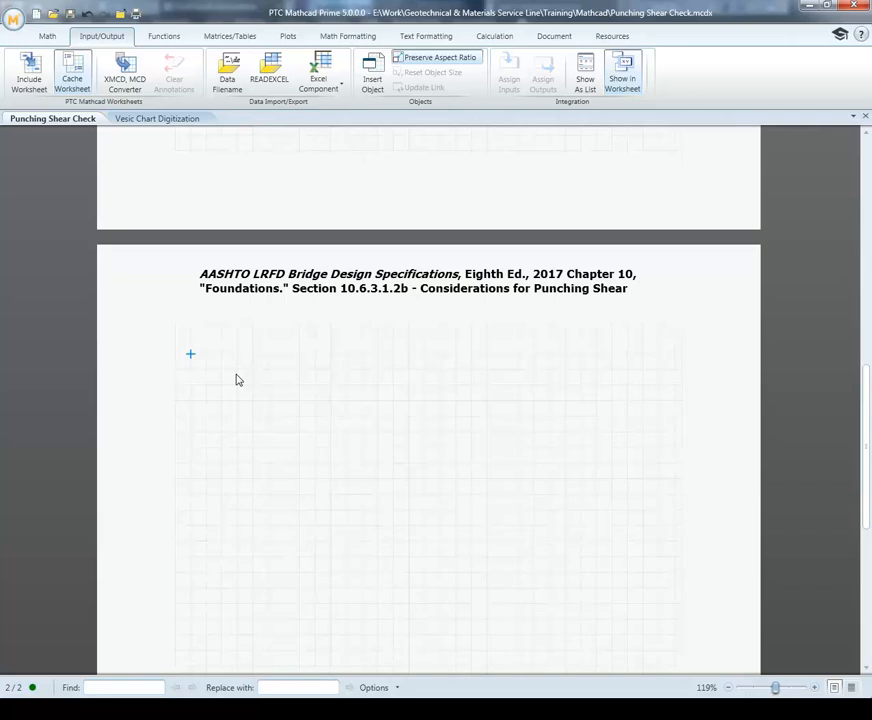
{"action": "left_click", "coordinate": [551, 40]}
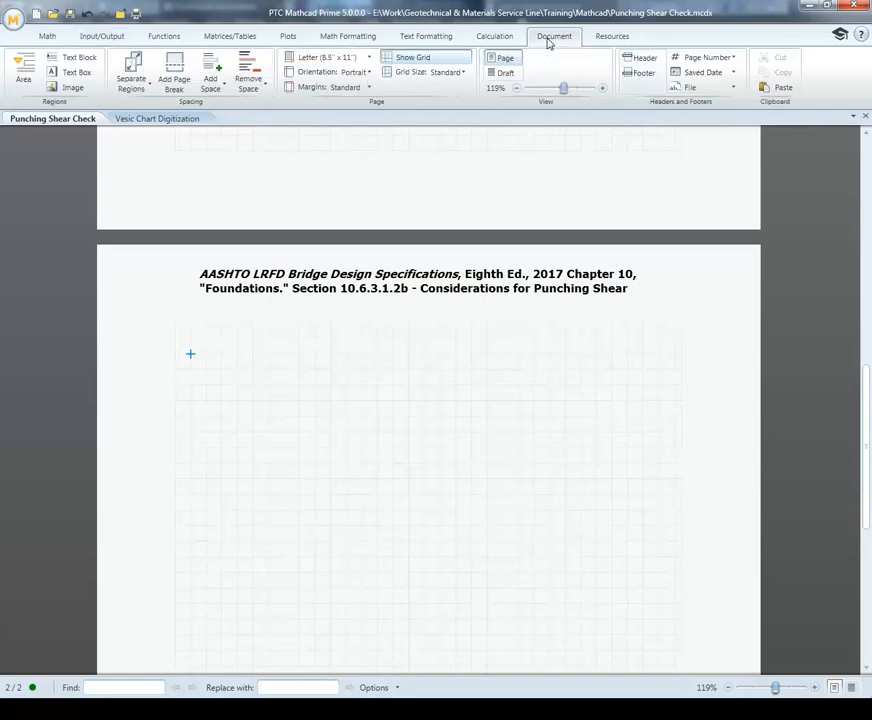
{"action": "left_click", "coordinate": [31, 70]}
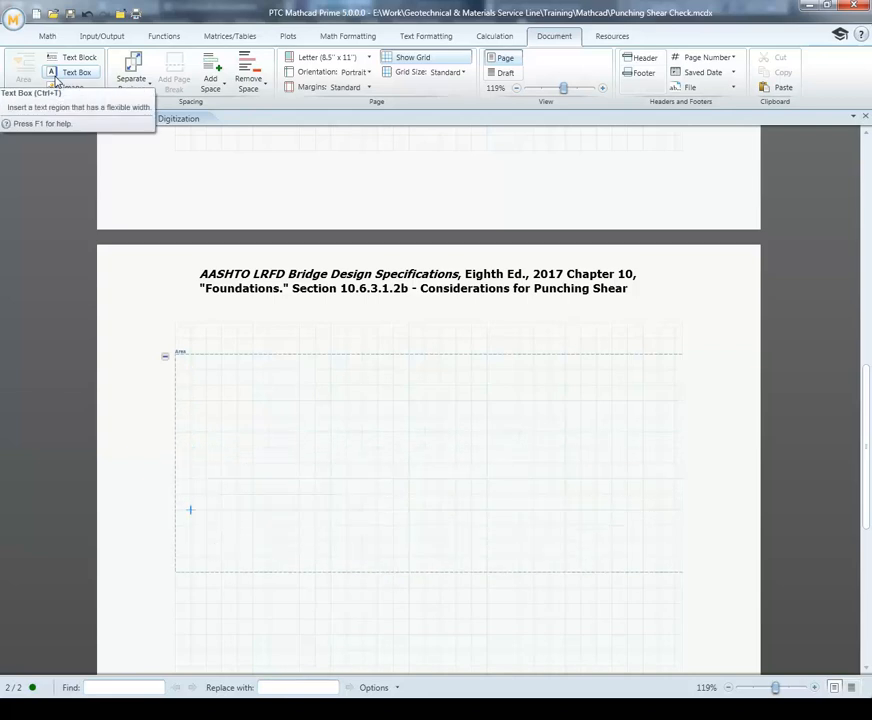
{"action": "left_click", "coordinate": [196, 392]}
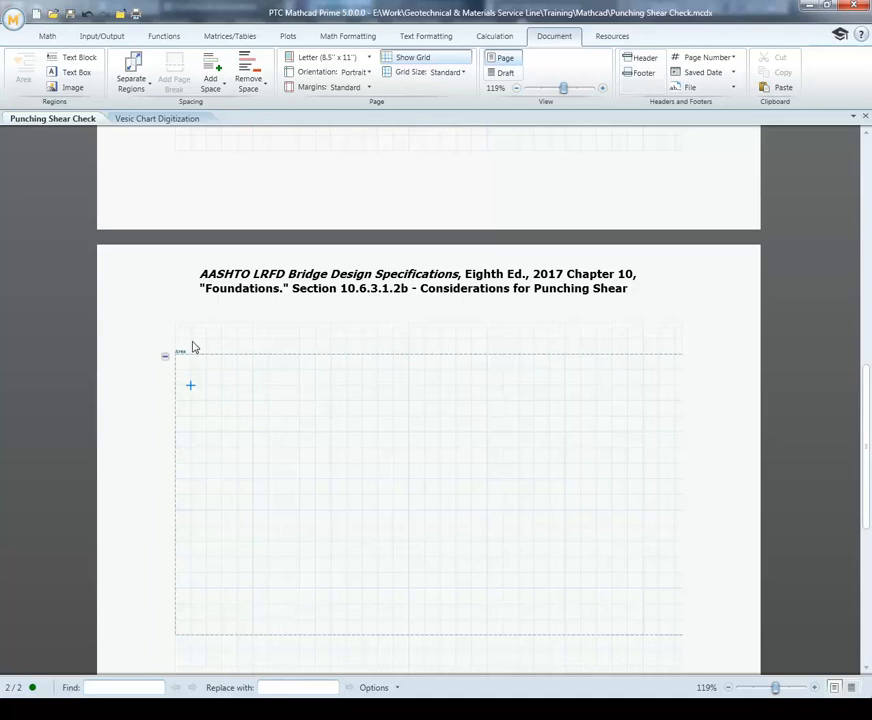
{"action": "left_click", "coordinate": [165, 356]}
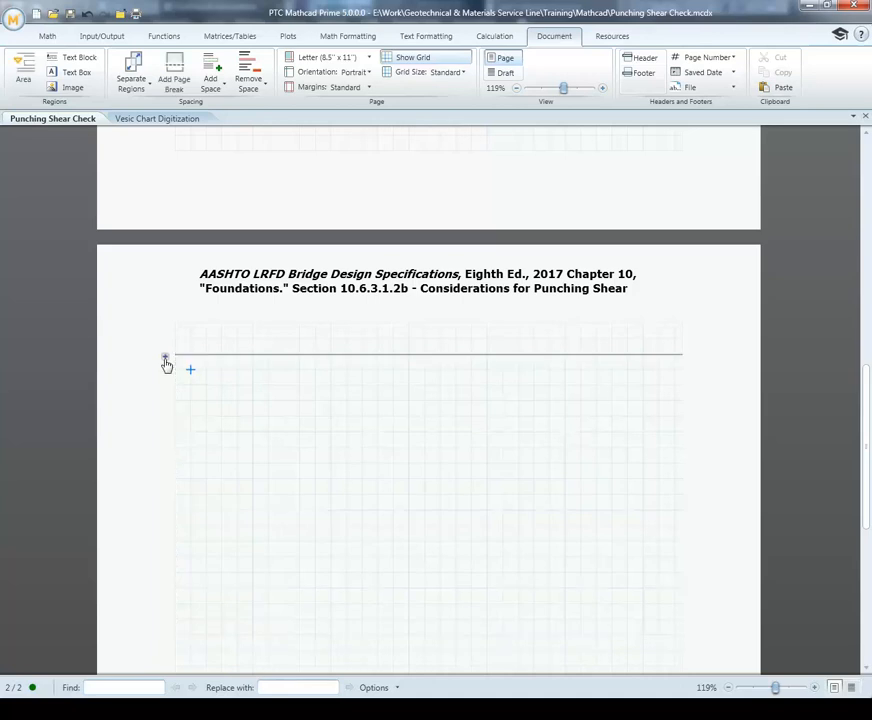
{"action": "left_click", "coordinate": [165, 358]}
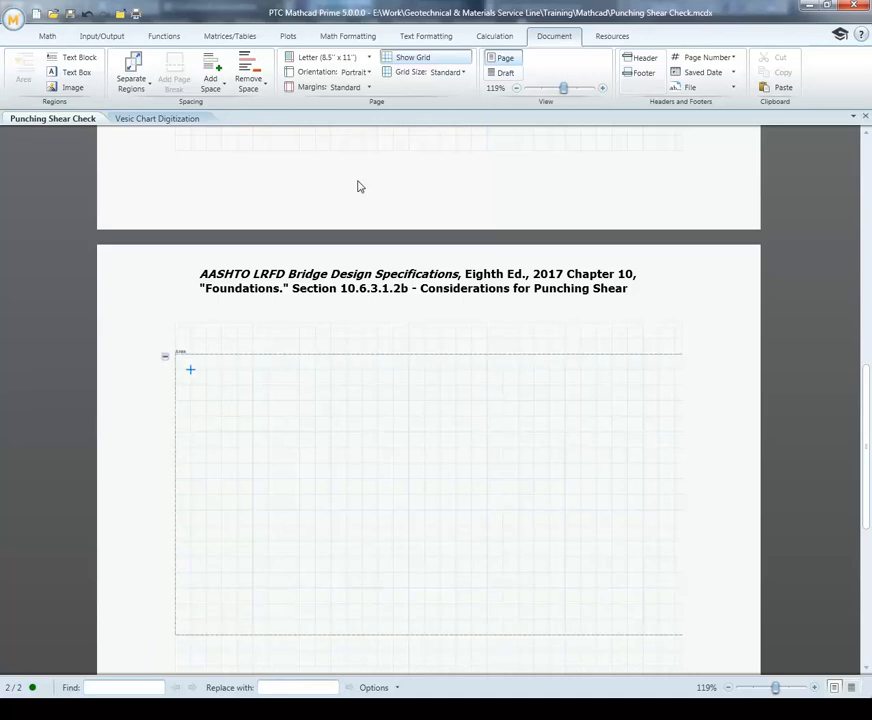
Insert an Excel component in the area, paste the copied vertex coordinates from cell A1 and close its worksheet window.
{"action": "left_click", "coordinate": [112, 36]}
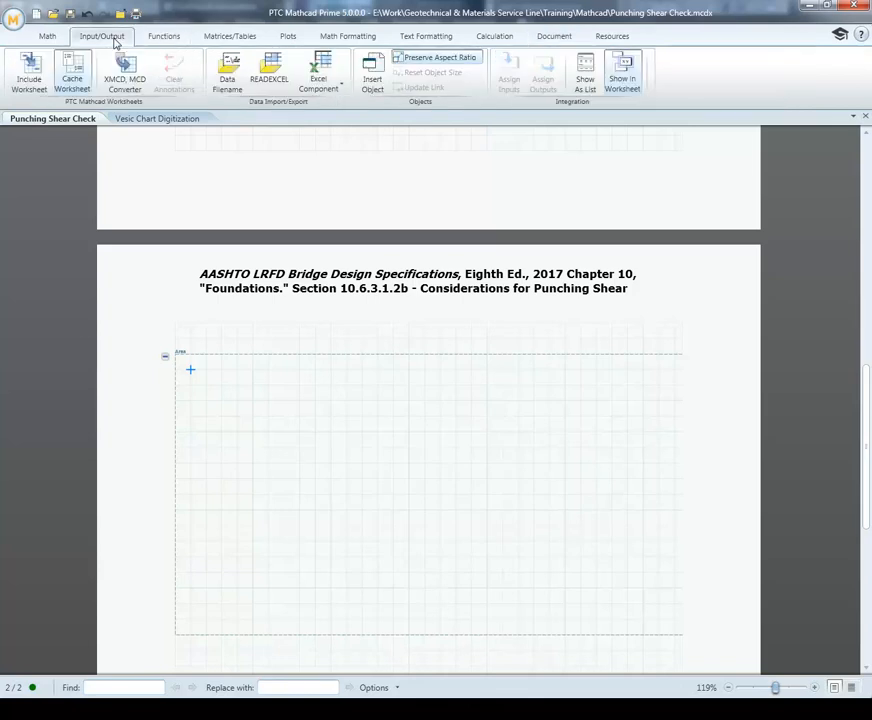
{"action": "left_click", "coordinate": [318, 76]}
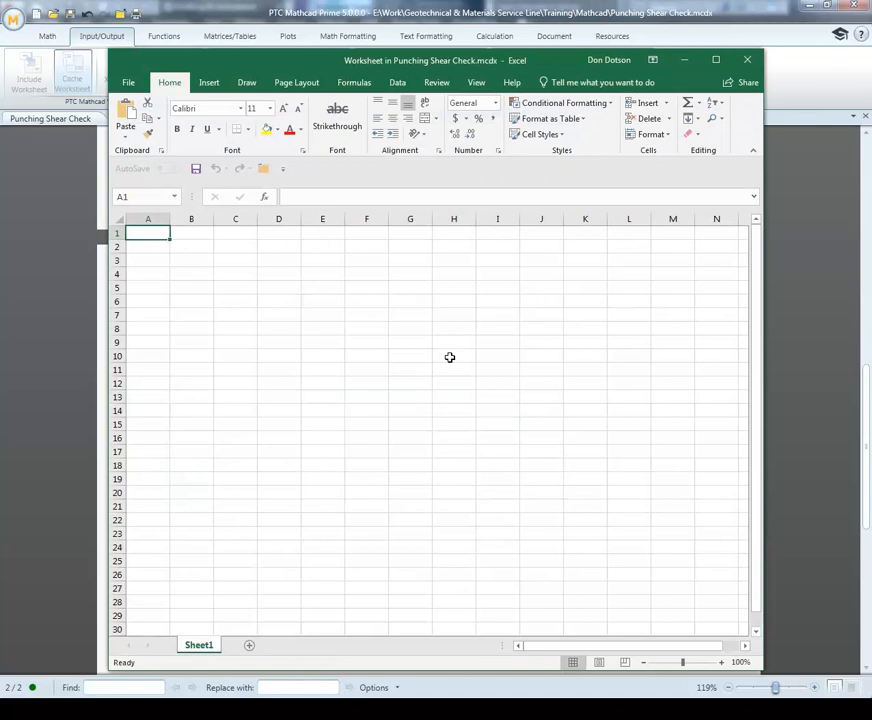
{"action": "key", "text": "ctrl+v"}
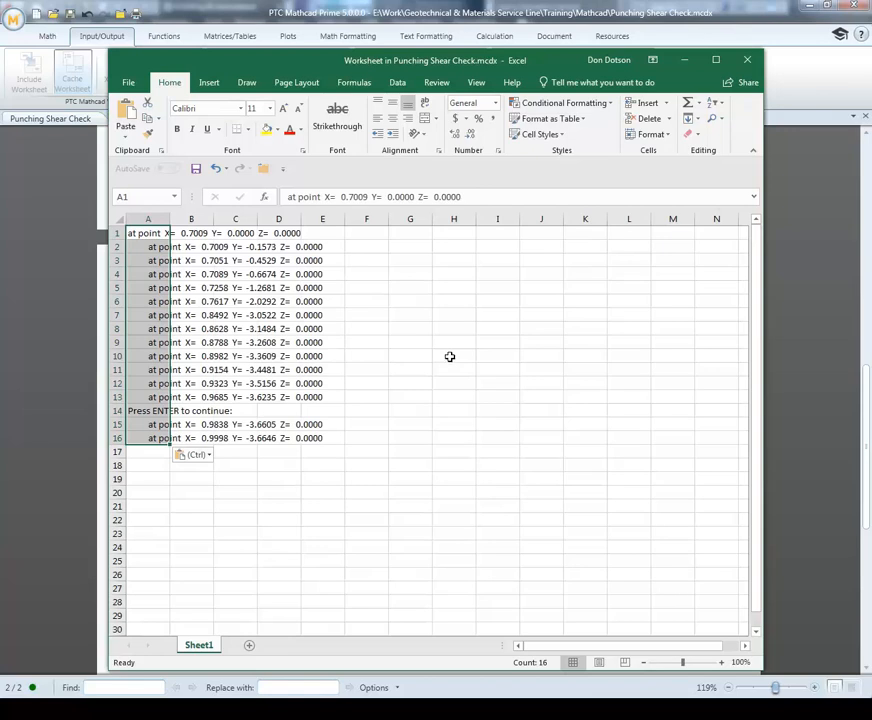
{"action": "left_click", "coordinate": [747, 60]}
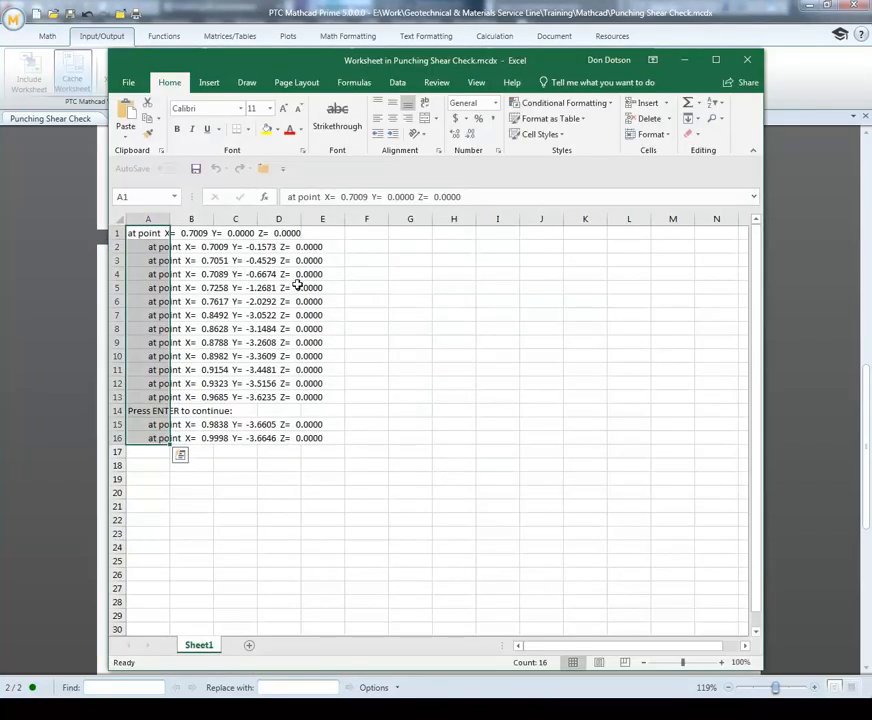
Split the pasted coordinates in column A with Text to Columns, delimited by tab, semicolon, comma and space, treating consecutive delimiters as one.
{"action": "left_click", "coordinate": [397, 84]}
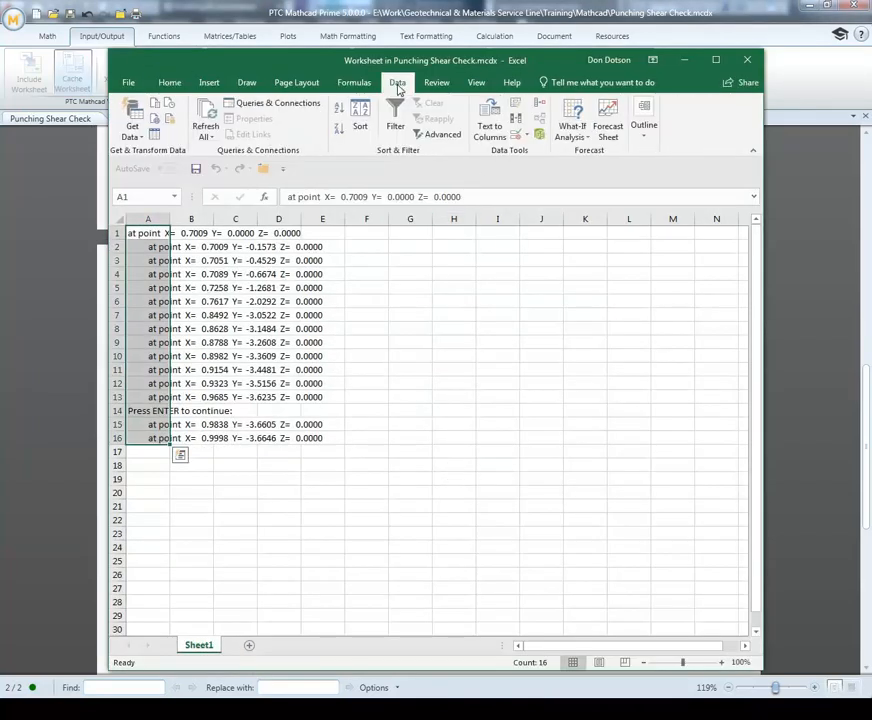
{"action": "left_click", "coordinate": [491, 118]}
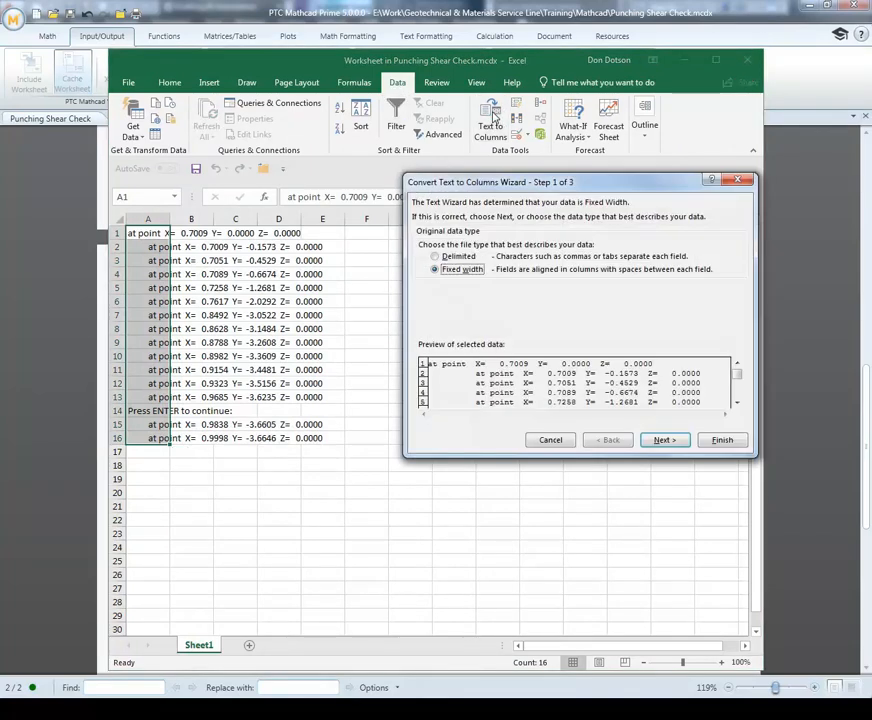
{"action": "left_click", "coordinate": [437, 257]}
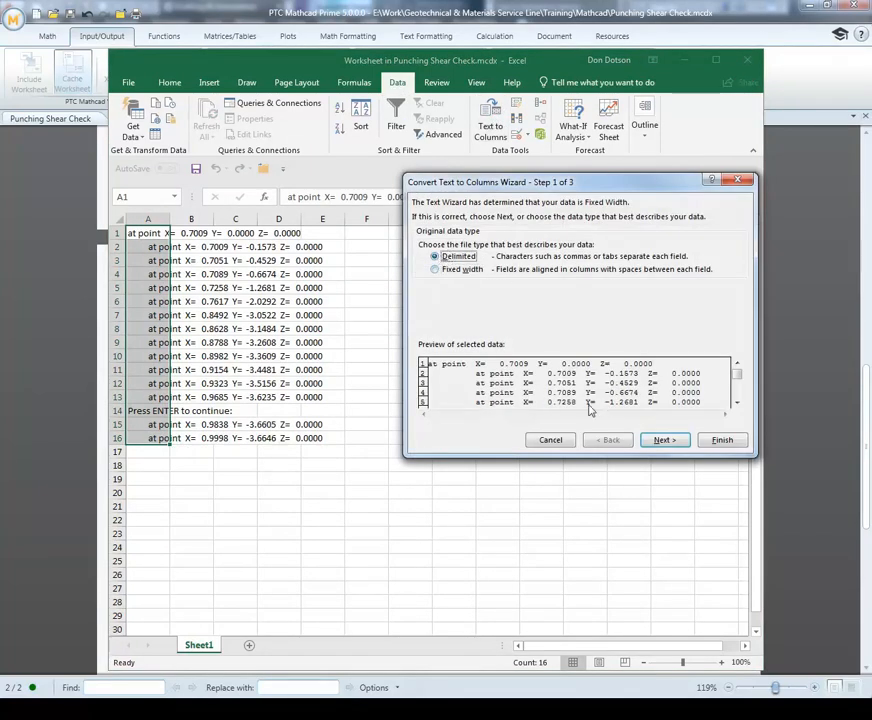
{"action": "left_click", "coordinate": [667, 442]}
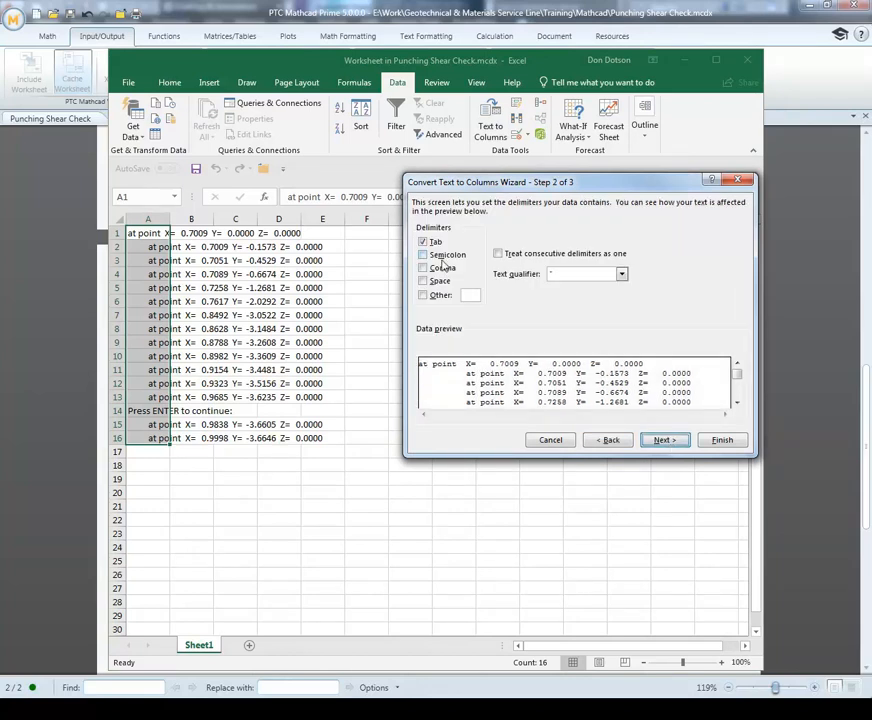
{"action": "left_click", "coordinate": [425, 256]}
{"action": "left_click", "coordinate": [425, 268]}
{"action": "left_click", "coordinate": [425, 281]}
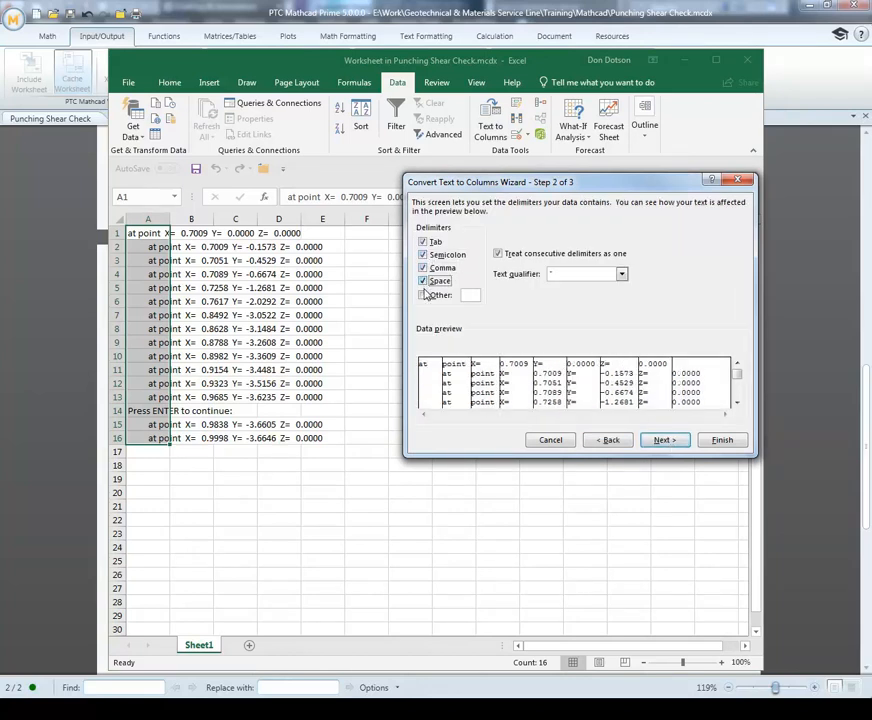
{"action": "left_click", "coordinate": [424, 297]}
{"action": "left_click", "coordinate": [424, 297]}
{"action": "left_click", "coordinate": [719, 440]}
{"action": "left_click", "coordinate": [717, 440]}
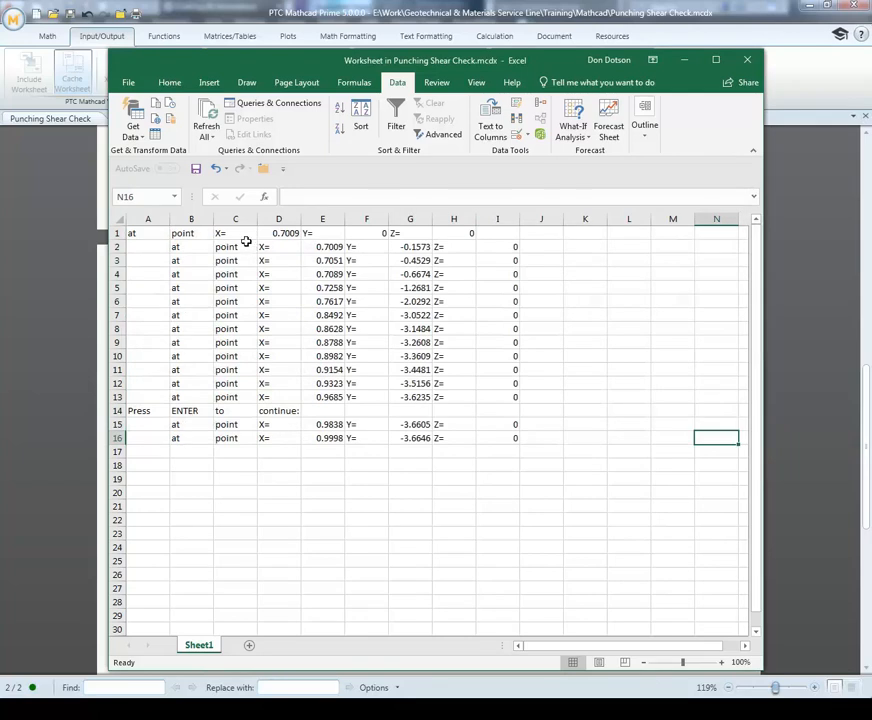
Delete cells A2:A16, shifting the rest left so the coordinates align with those of row 1.
{"action": "left_click_drag", "start_coordinate": [151, 251], "coordinate": [152, 438]}
{"action": "right_click", "coordinate": [145, 372]}
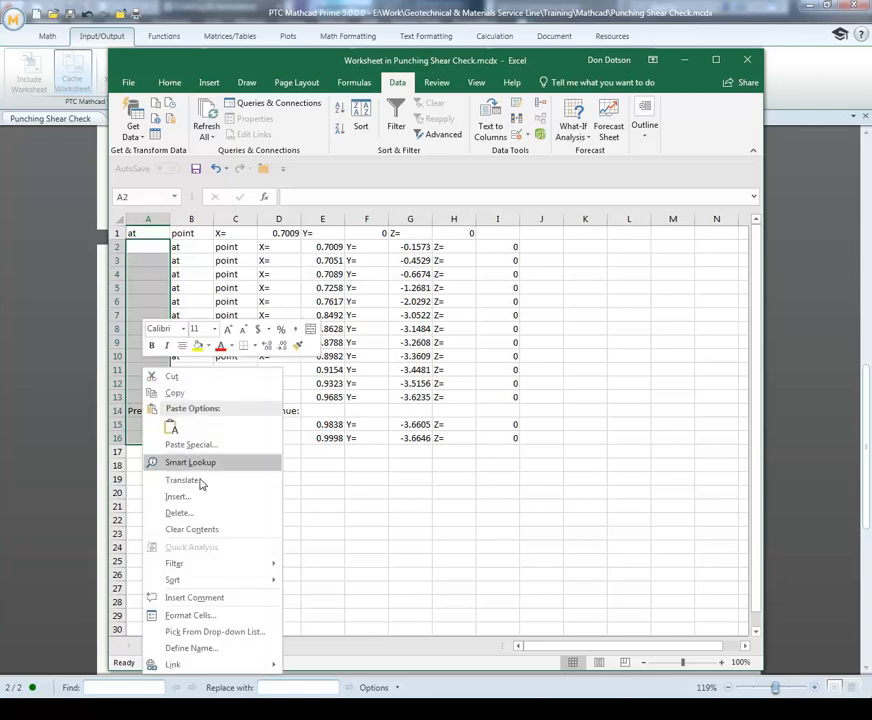
{"action": "left_click", "coordinate": [262, 512]}
{"action": "left_click", "coordinate": [196, 546]}
{"action": "left_click", "coordinate": [223, 535]}
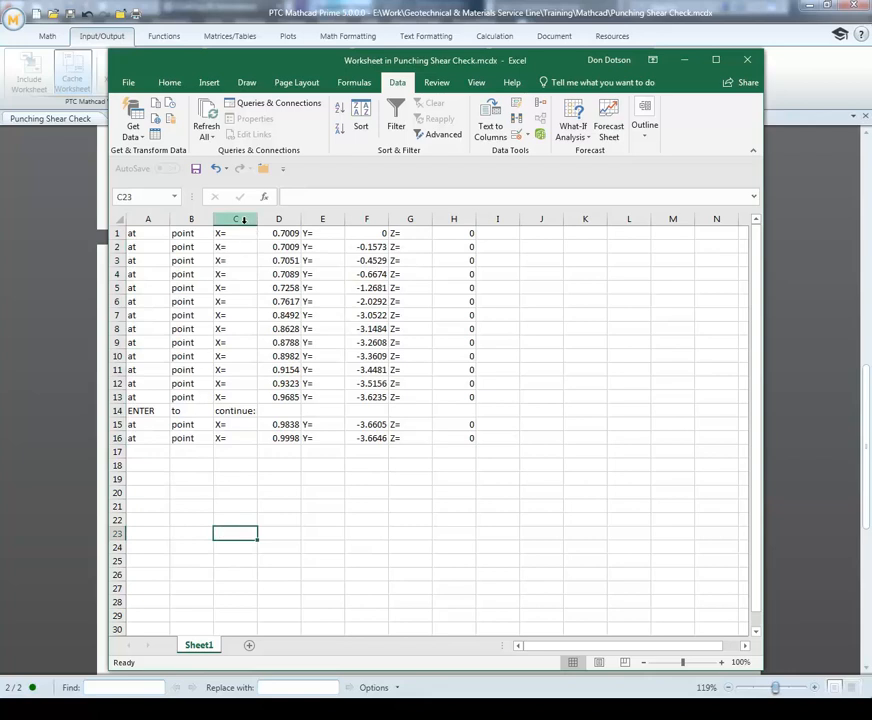
Delete the "at", "point" and "X=" columns and the "Z=" label and value columns, keeping the X and Y data.
{"action": "left_click_drag", "start_coordinate": [236, 219], "coordinate": [152, 222]}
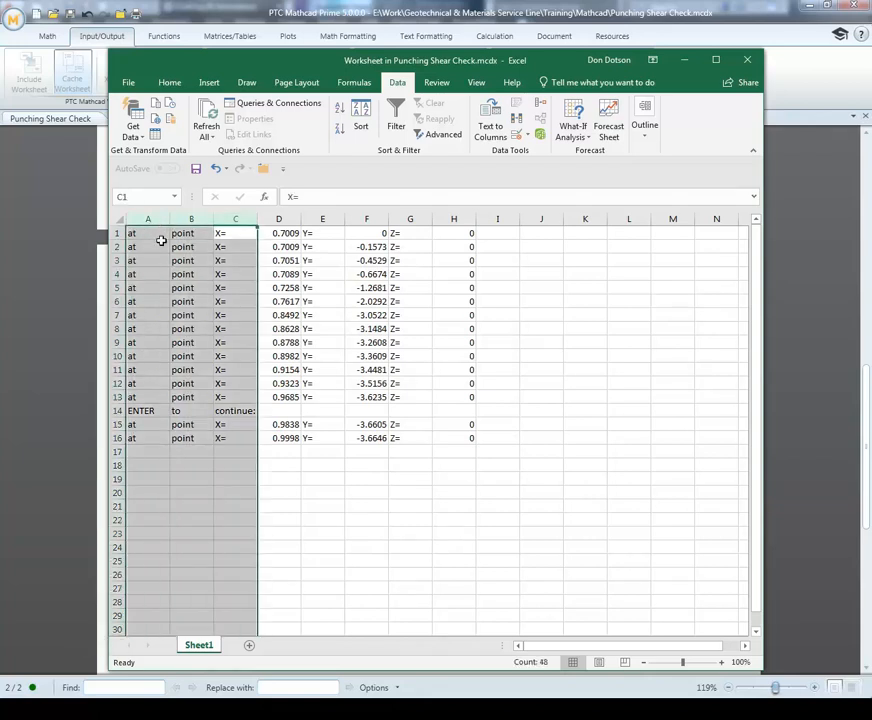
{"action": "right_click", "coordinate": [160, 240]}
{"action": "left_click", "coordinate": [222, 354]}
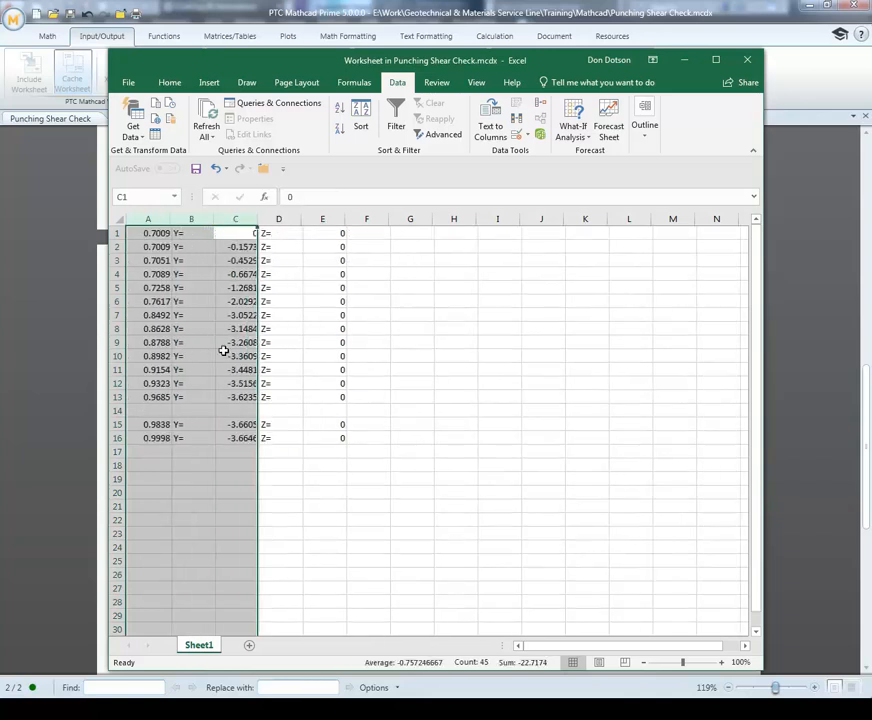
{"action": "left_click", "coordinate": [311, 232]}
{"action": "left_click_drag", "start_coordinate": [281, 219], "coordinate": [323, 224]}
{"action": "right_click", "coordinate": [322, 227]}
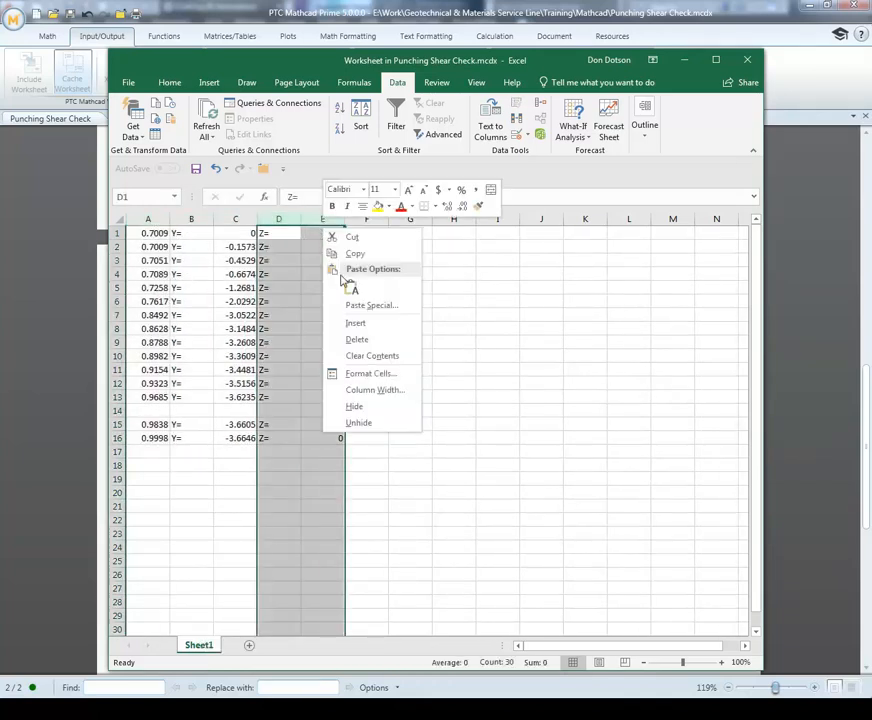
{"action": "left_click", "coordinate": [355, 337]}
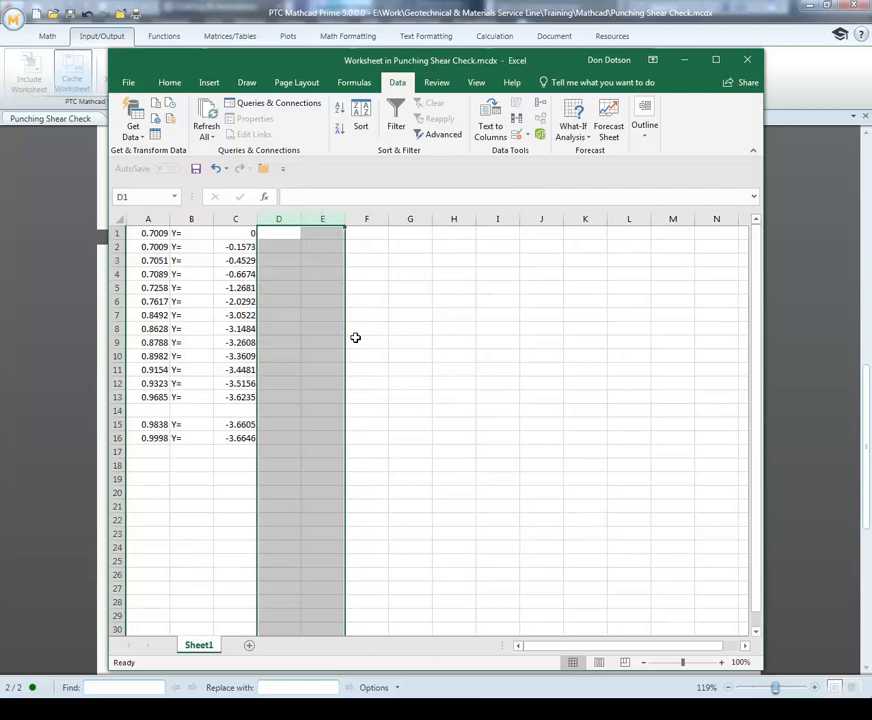
Delete blank row 14 and the "Y=" label column B, leaving X and Y values in adjacent columns.
{"action": "left_click", "coordinate": [117, 410]}
{"action": "right_click", "coordinate": [117, 410]}
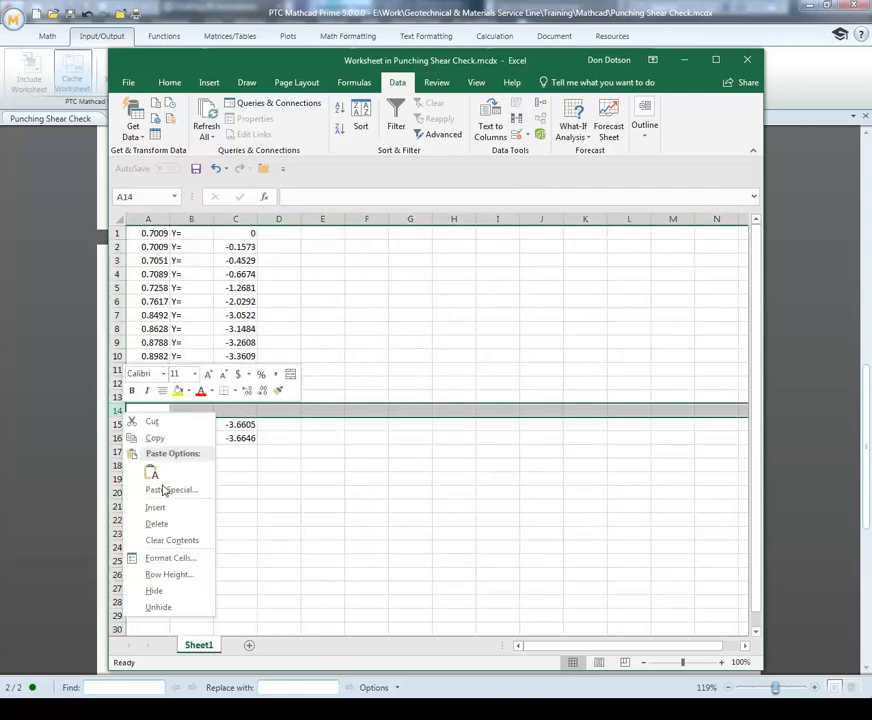
{"action": "left_click", "coordinate": [158, 525]}
{"action": "left_click", "coordinate": [341, 366]}
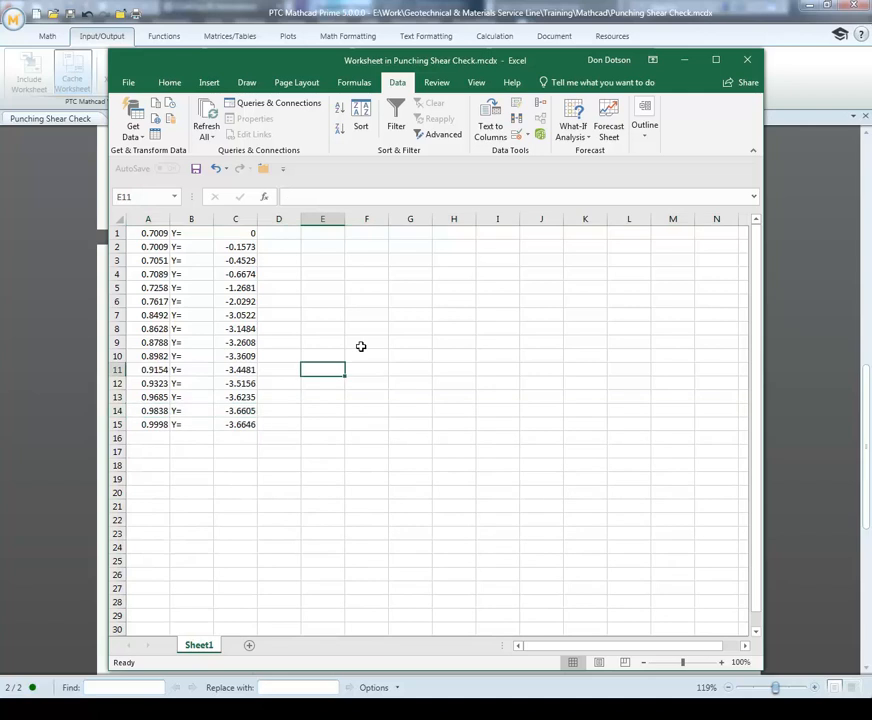
{"action": "left_click", "coordinate": [191, 218]}
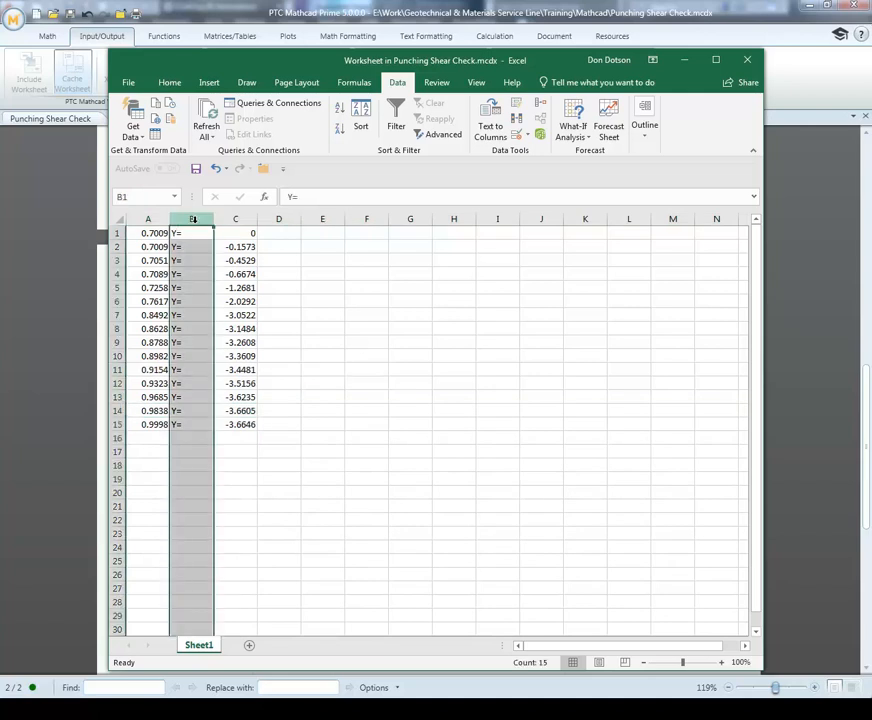
{"action": "right_click", "coordinate": [193, 220]}
{"action": "left_click", "coordinate": [226, 334]}
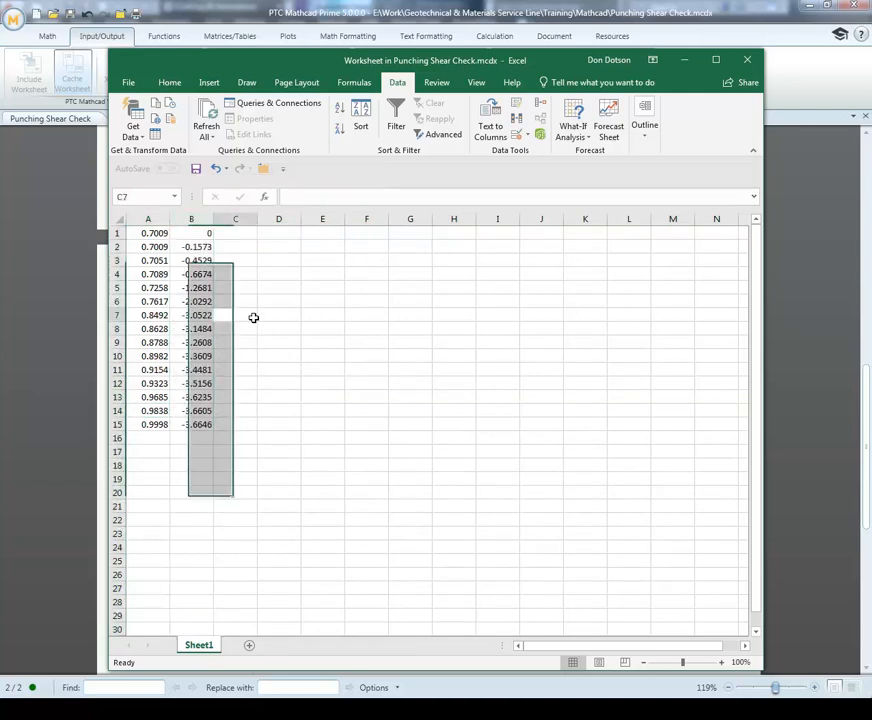
{"action": "left_click", "coordinate": [250, 316]}
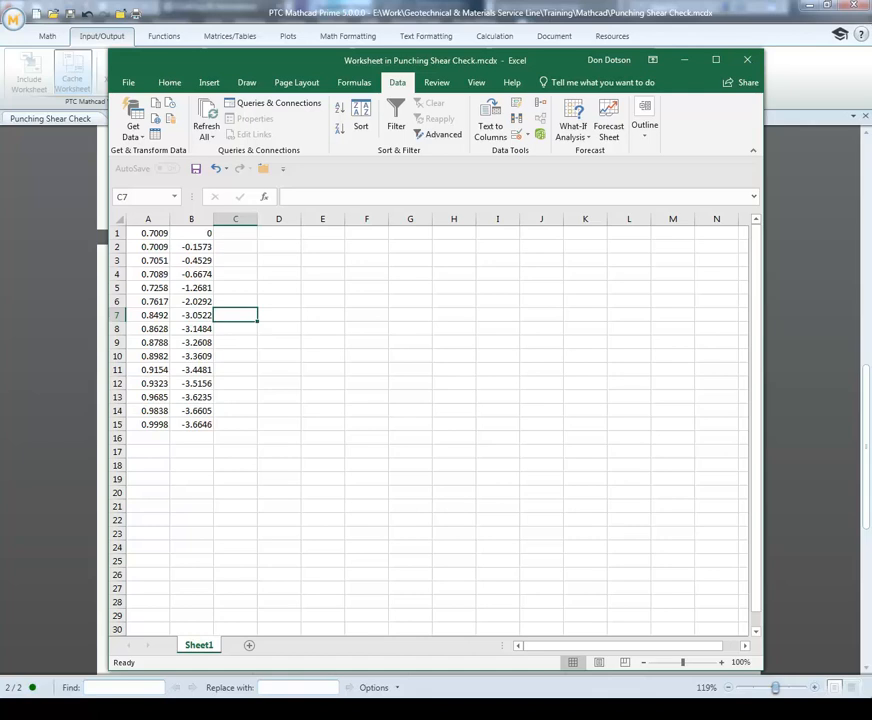
Switch to Drawing1 in AutoCAD and start a polyline where the local/punching shear curve meets the zero-depth axis, at about X 0.34.
{"action": "key", "text": "alt+Tab"}
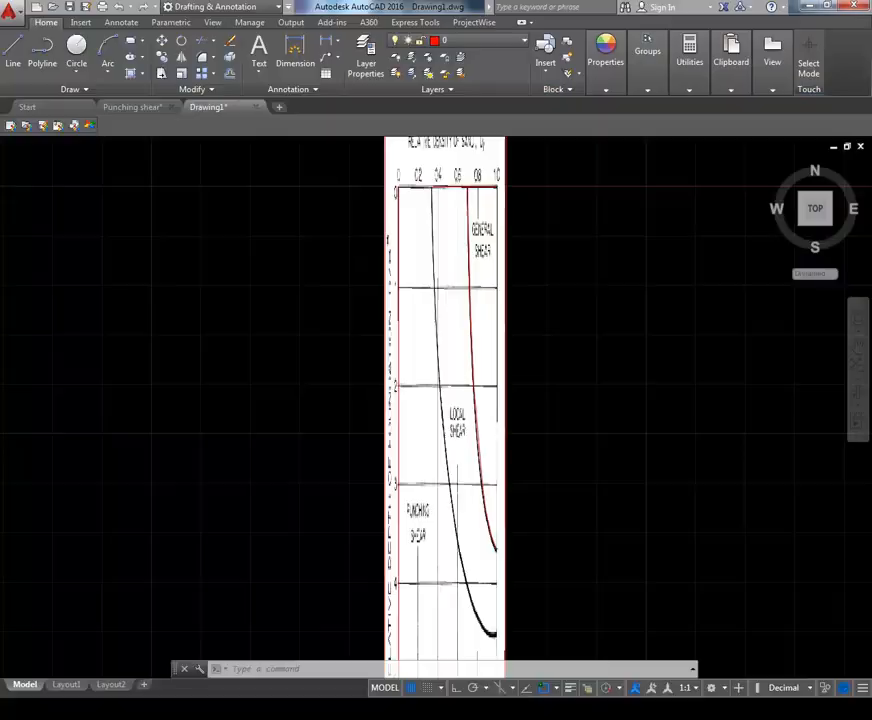
{"action": "key", "text": "super+Down"}
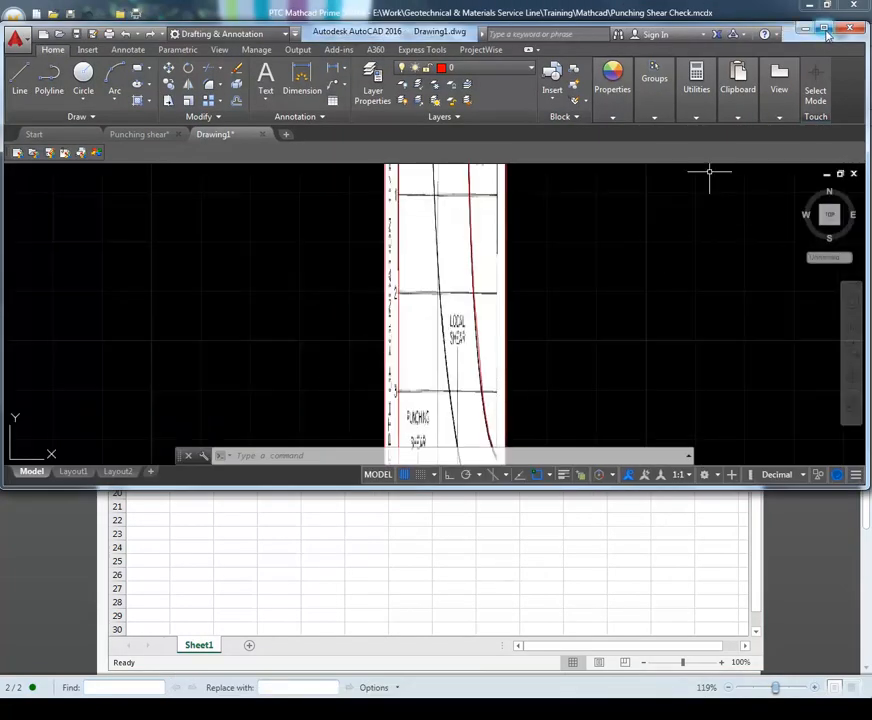
{"action": "key", "text": "super+Up"}
{"action": "scroll", "coordinate": [451, 280], "scroll_direction": "up", "scroll_amount": 5}
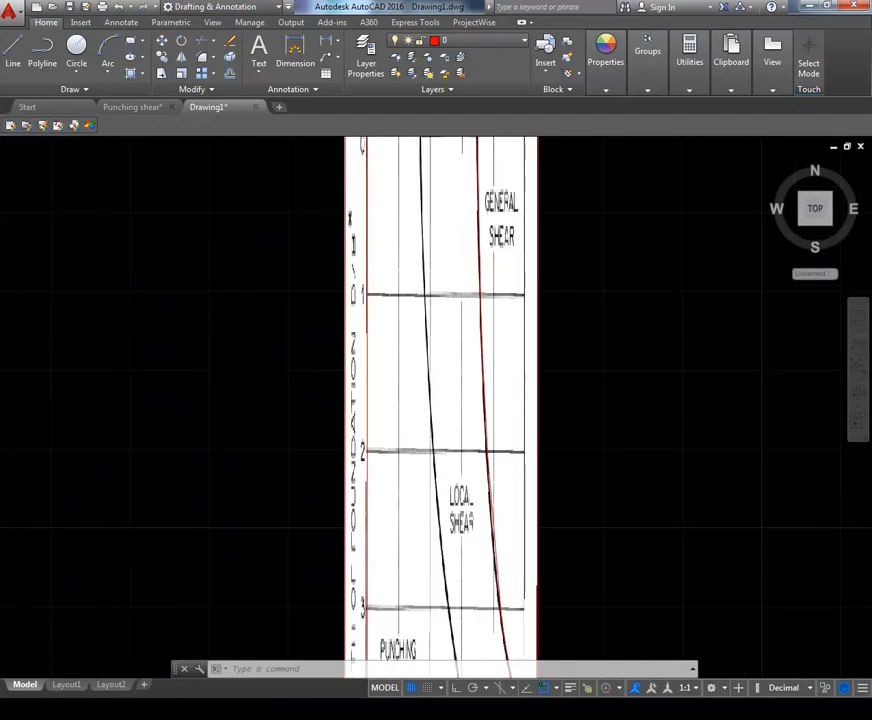
{"action": "scroll", "coordinate": [451, 280], "scroll_direction": "down", "scroll_amount": 3}
{"action": "left_click_drag", "start_coordinate": [451, 280], "coordinate": [438, 424]}
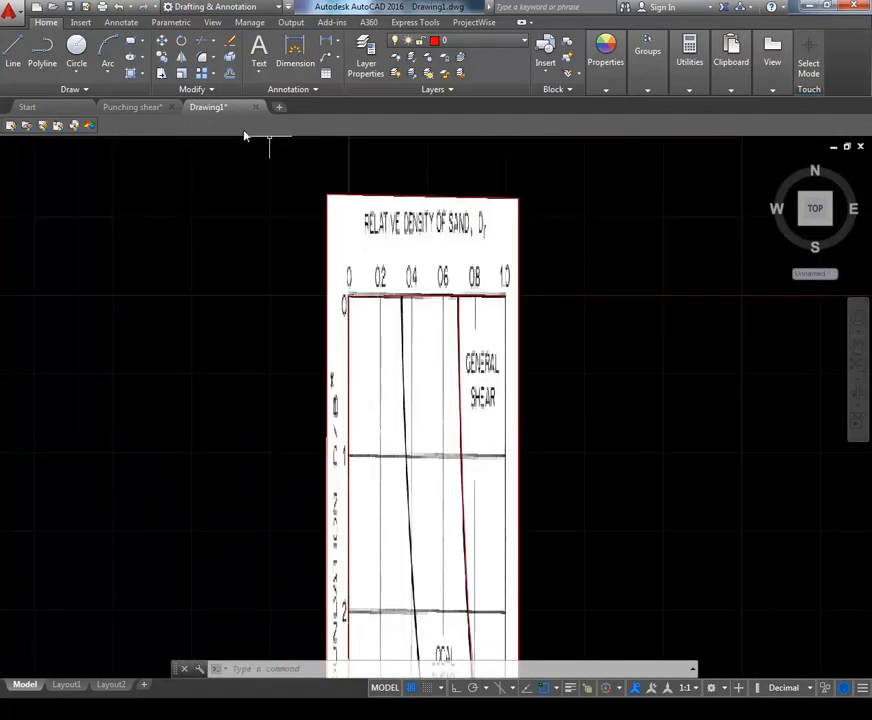
{"action": "left_click", "coordinate": [42, 48]}
{"action": "scroll", "coordinate": [385, 295], "scroll_direction": "up", "scroll_amount": 8}
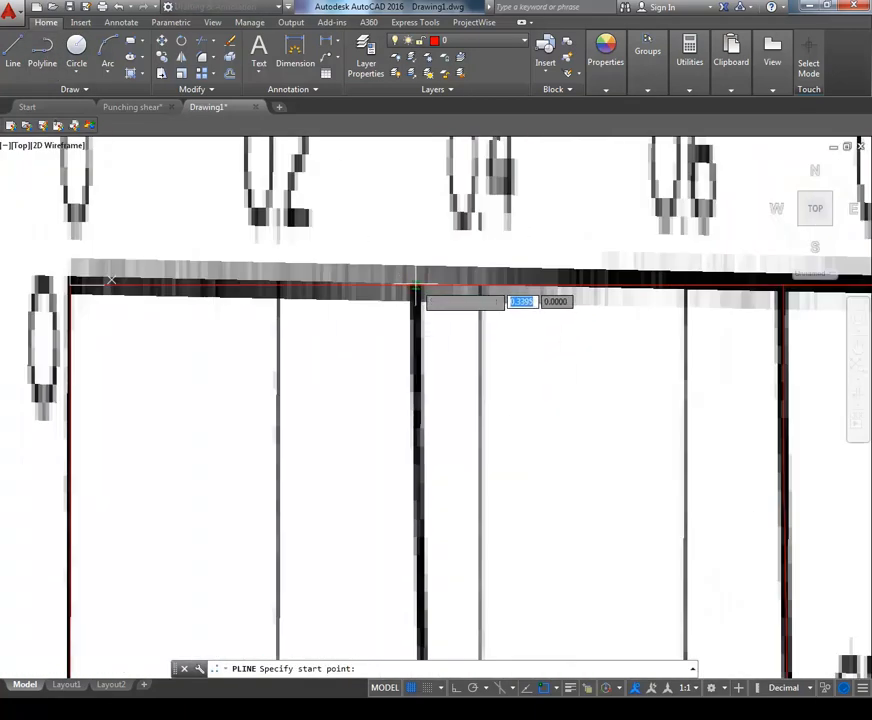
{"action": "left_click", "coordinate": [416, 289]}
Trace the local/punching shear curve with polyline vertices from the zero-depth axis down to the depth 1 gridline.
{"action": "scroll", "coordinate": [416, 480], "scroll_direction": "down", "scroll_amount": 4}
{"action": "scroll", "coordinate": [405, 420], "scroll_direction": "up", "scroll_amount": 5}
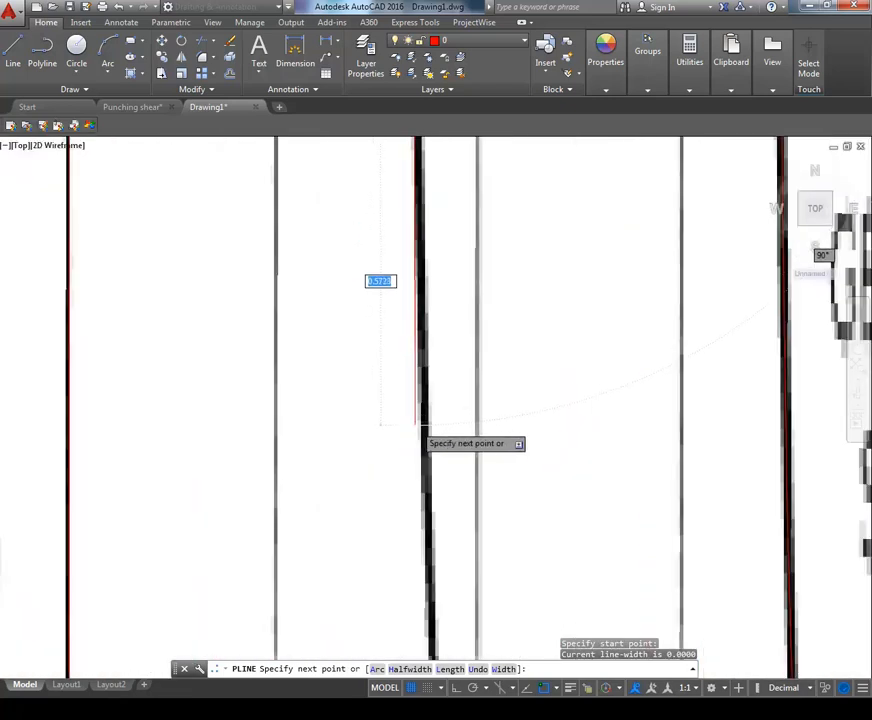
{"action": "scroll", "coordinate": [440, 500], "scroll_direction": "down", "scroll_amount": 4}
{"action": "scroll", "coordinate": [405, 215], "scroll_direction": "up", "scroll_amount": 6}
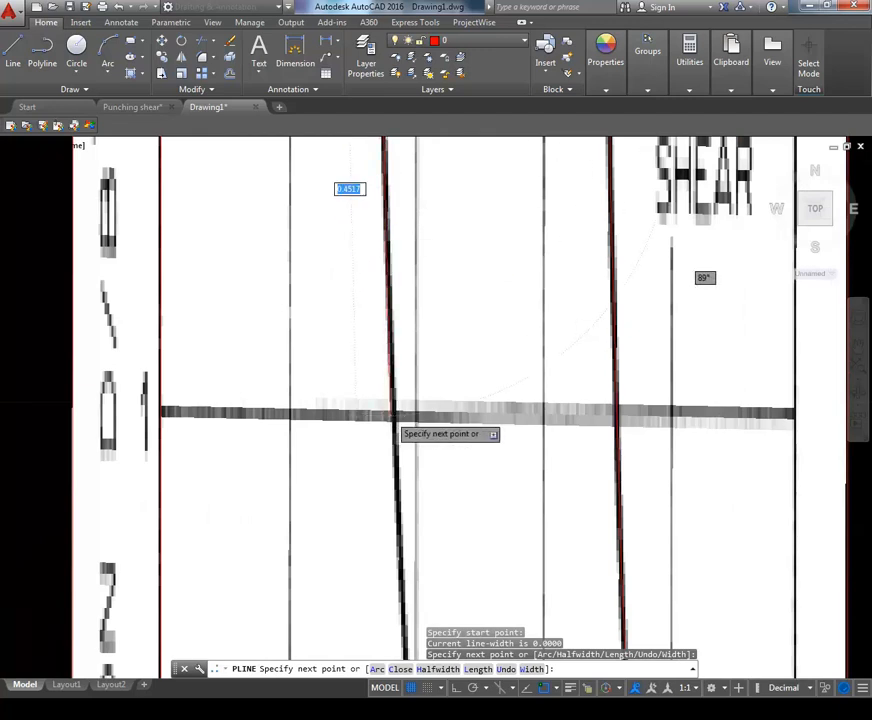
{"action": "scroll", "coordinate": [397, 418], "scroll_direction": "up", "scroll_amount": 3}
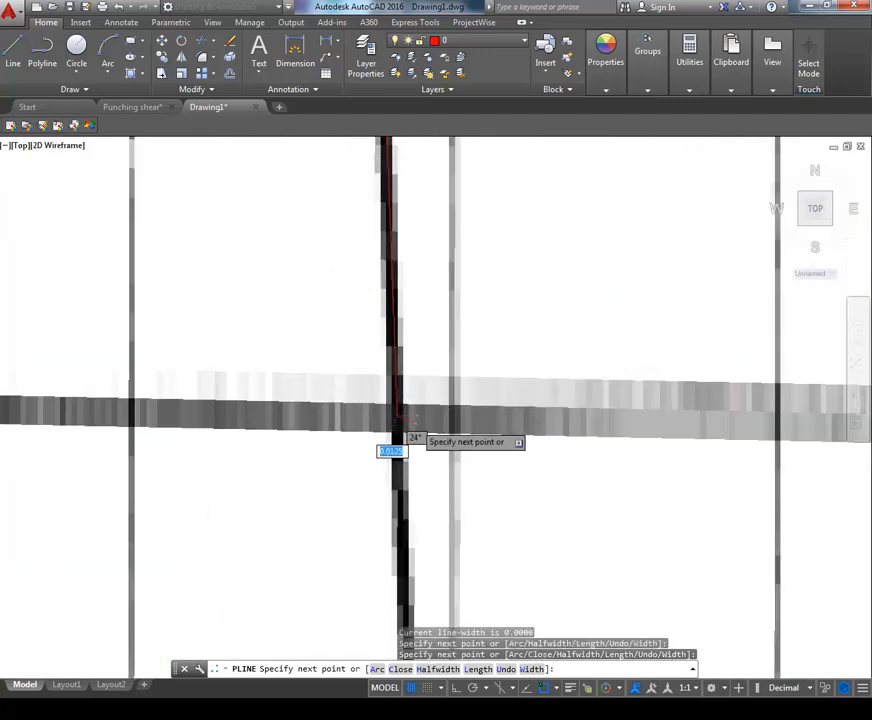
Continue the polyline along the local/punching shear curve from the depth 1 gridline to just below the depth 2 gridline.
{"action": "scroll", "coordinate": [409, 428], "scroll_direction": "down", "scroll_amount": 4}
{"action": "scroll", "coordinate": [460, 497], "scroll_direction": "up", "scroll_amount": 3}
{"action": "scroll", "coordinate": [467, 497], "scroll_direction": "down", "scroll_amount": 4}
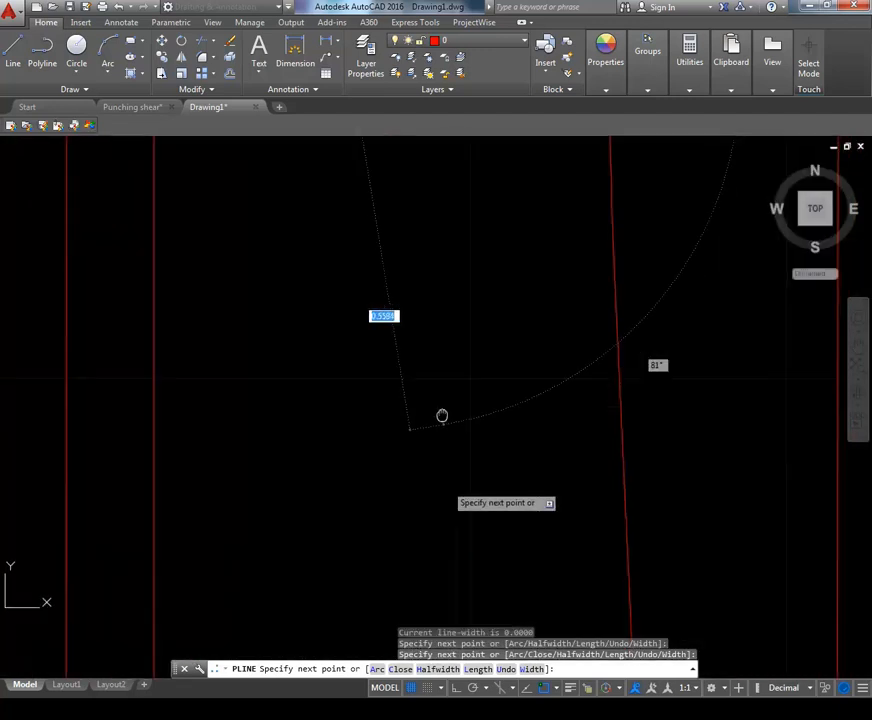
{"action": "scroll", "coordinate": [440, 410], "scroll_direction": "up", "scroll_amount": 4}
{"action": "scroll", "coordinate": [398, 345], "scroll_direction": "up", "scroll_amount": 2}
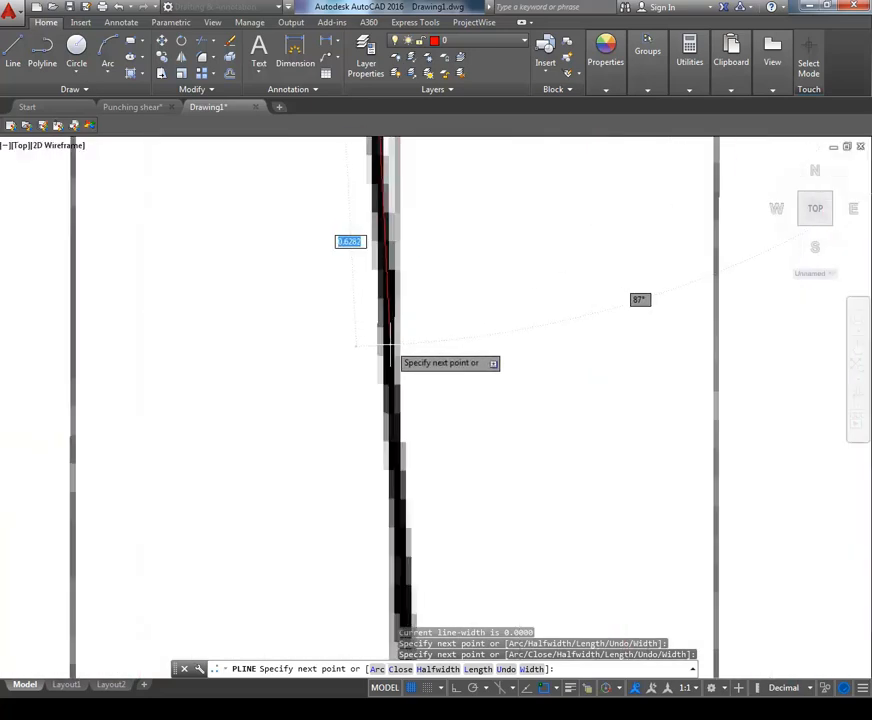
{"action": "scroll", "coordinate": [461, 514], "scroll_direction": "down", "scroll_amount": 2}
{"action": "scroll", "coordinate": [460, 515], "scroll_direction": "up", "scroll_amount": 5}
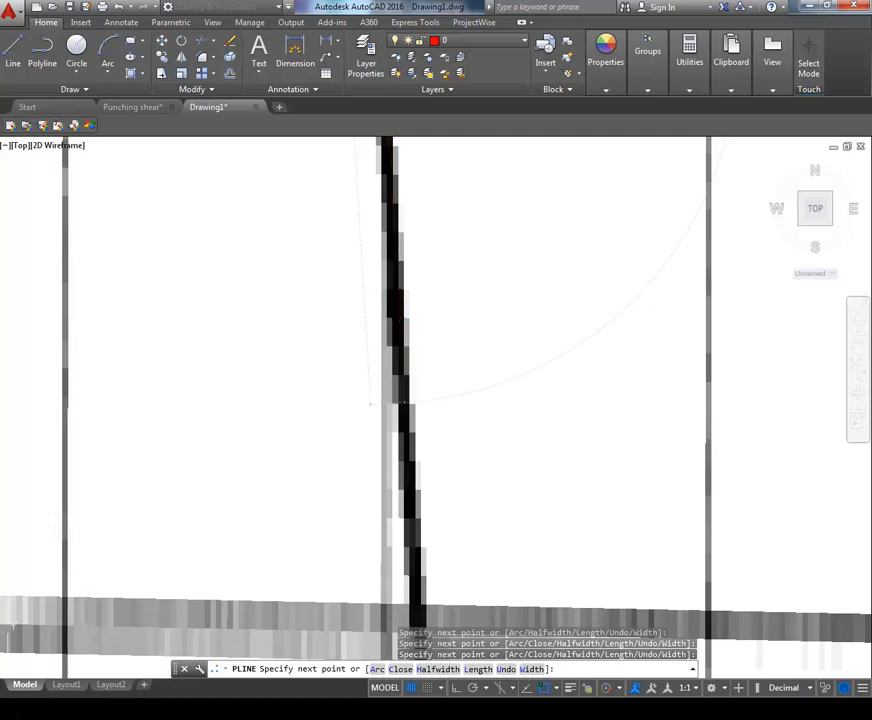
{"action": "scroll", "coordinate": [415, 455], "scroll_direction": "down", "scroll_amount": 4}
{"action": "scroll", "coordinate": [389, 350], "scroll_direction": "up", "scroll_amount": 5}
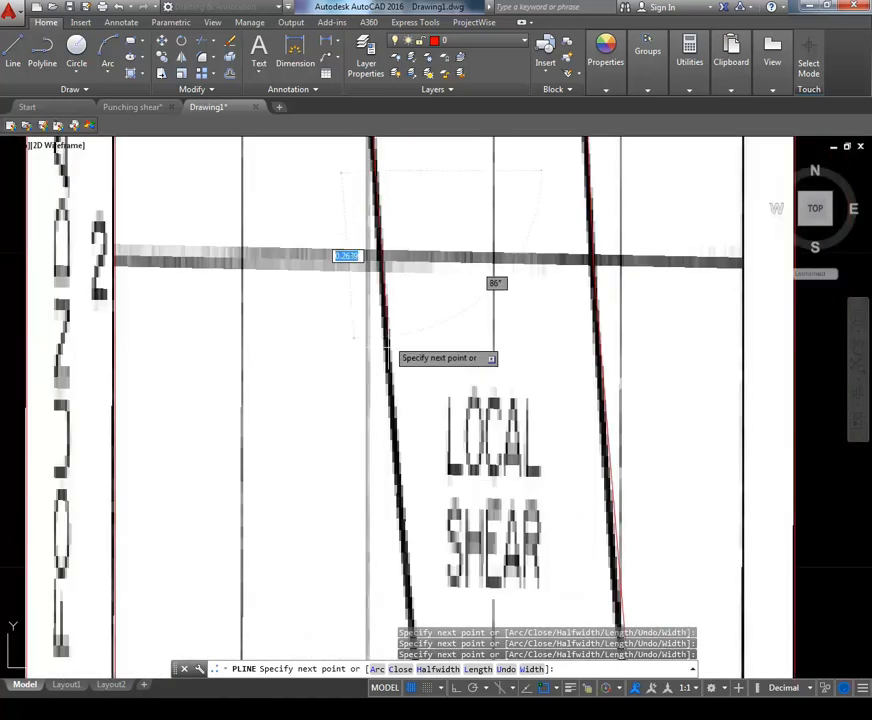
{"action": "scroll", "coordinate": [392, 372], "scroll_direction": "up", "scroll_amount": 2}
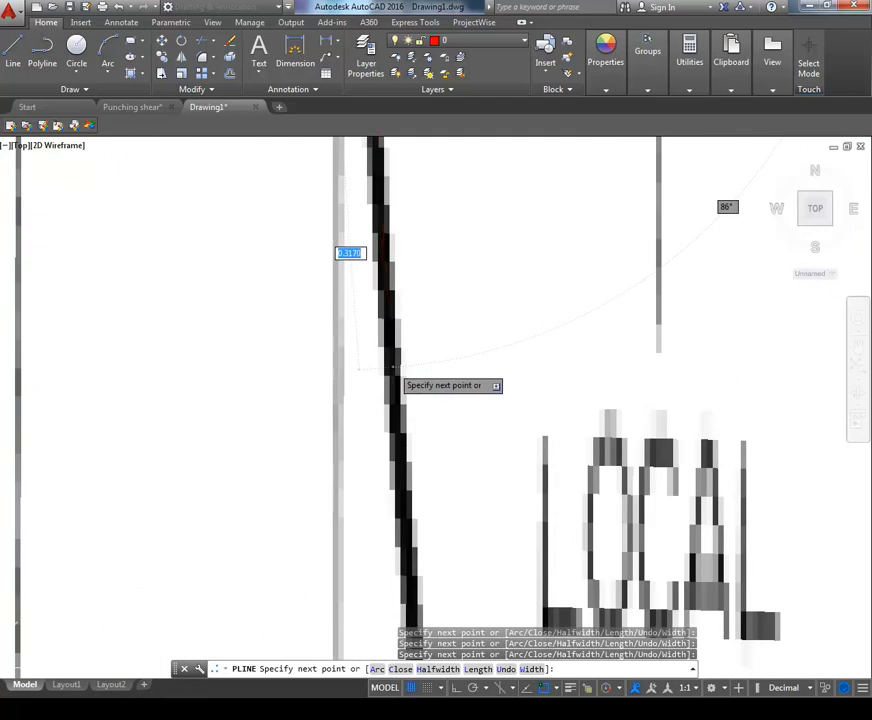
Extend the traced polyline along the local/punching shear curve past the depth 3 gridline, beside the PUNCHING SHEAR label.
{"action": "scroll", "coordinate": [392, 372], "scroll_direction": "down", "scroll_amount": 5}
{"action": "left_click_drag", "start_coordinate": [453, 420], "coordinate": [409, 195]}
{"action": "scroll", "coordinate": [370, 350], "scroll_direction": "up", "scroll_amount": 6}
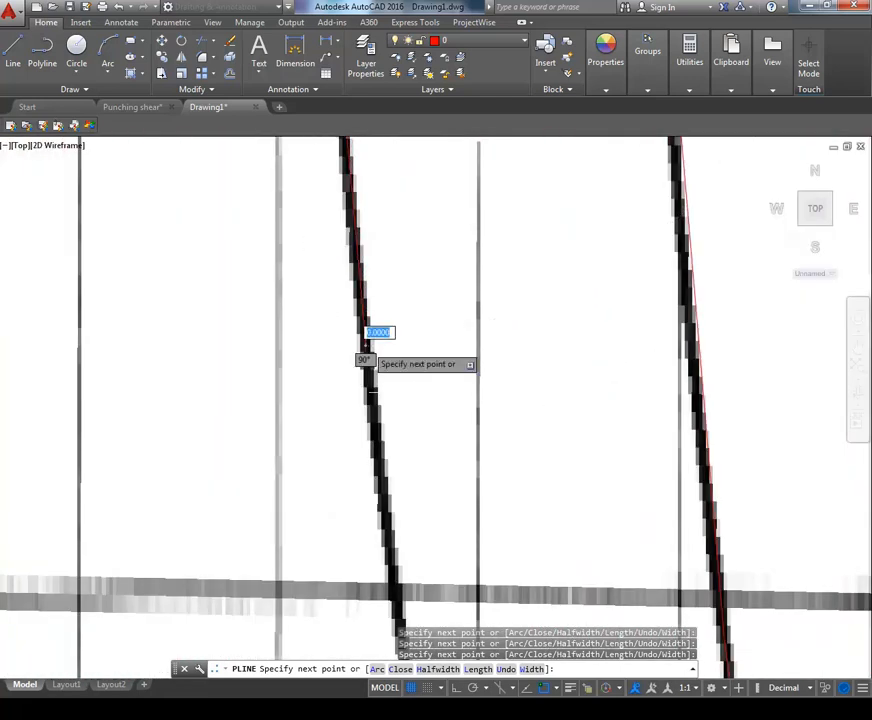
{"action": "scroll", "coordinate": [433, 447], "scroll_direction": "down", "scroll_amount": 5}
{"action": "scroll", "coordinate": [431, 450], "scroll_direction": "up", "scroll_amount": 5}
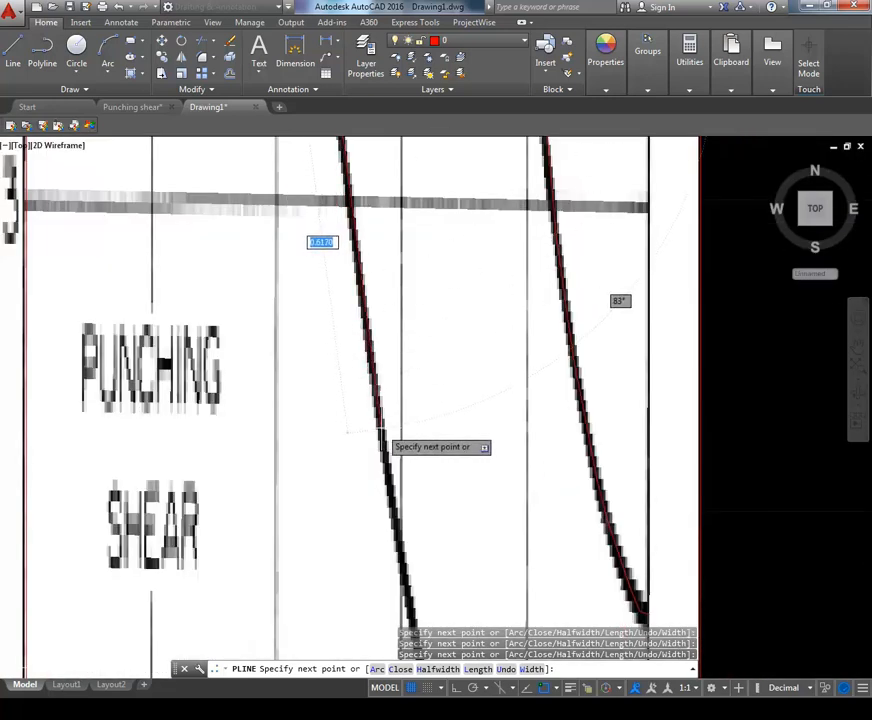
Continue the polyline along the local/punching shear curve past the depth 4 gridline to where the curve begins to flatten.
{"action": "scroll", "coordinate": [380, 440], "scroll_direction": "down", "scroll_amount": 5}
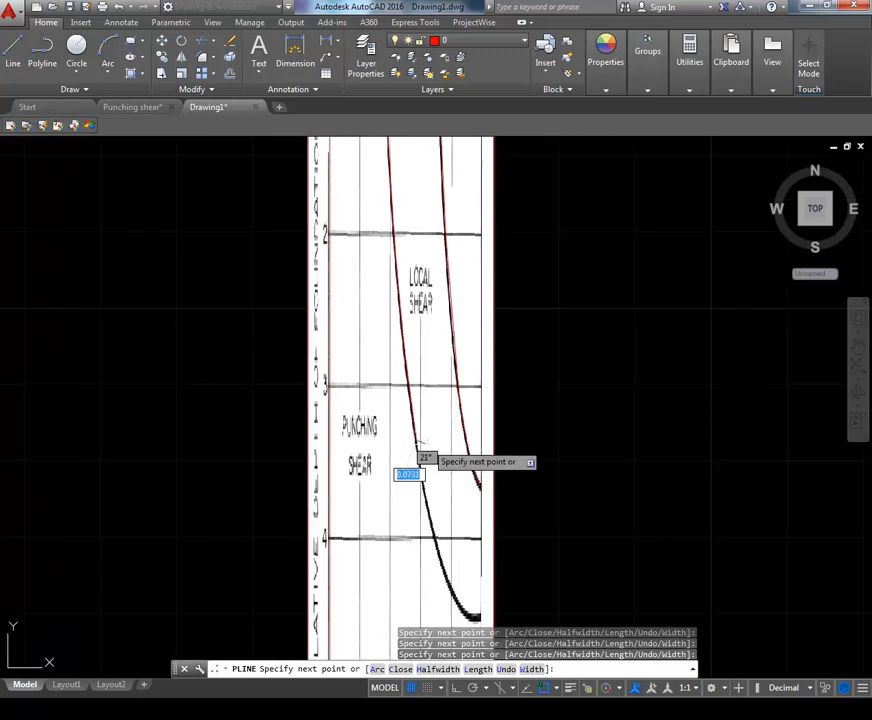
{"action": "scroll", "coordinate": [412, 424], "scroll_direction": "up", "scroll_amount": 3}
{"action": "scroll", "coordinate": [394, 433], "scroll_direction": "up", "scroll_amount": 3}
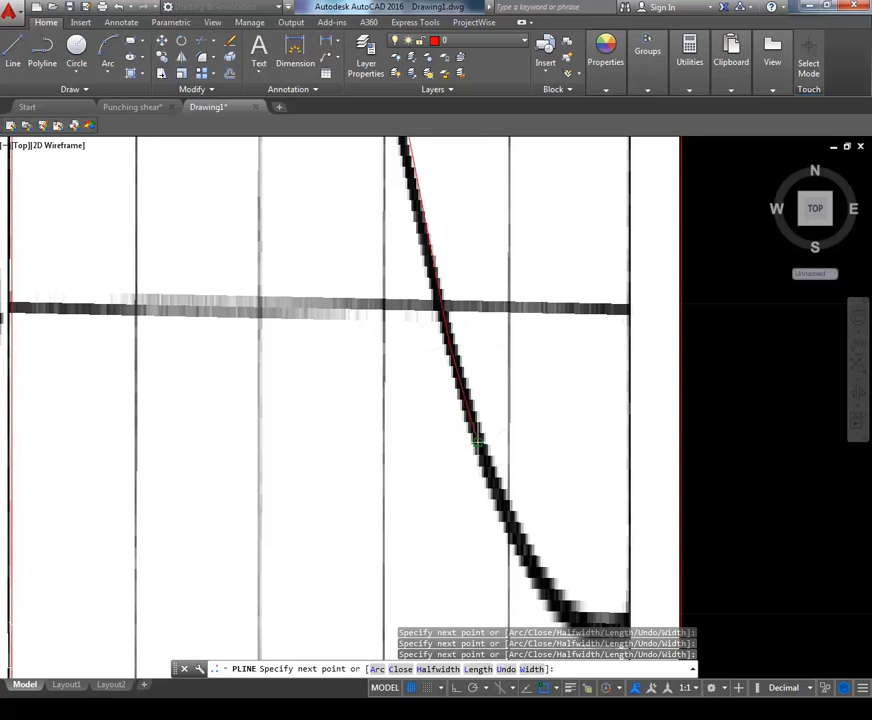
{"action": "left_click", "coordinate": [513, 534]}
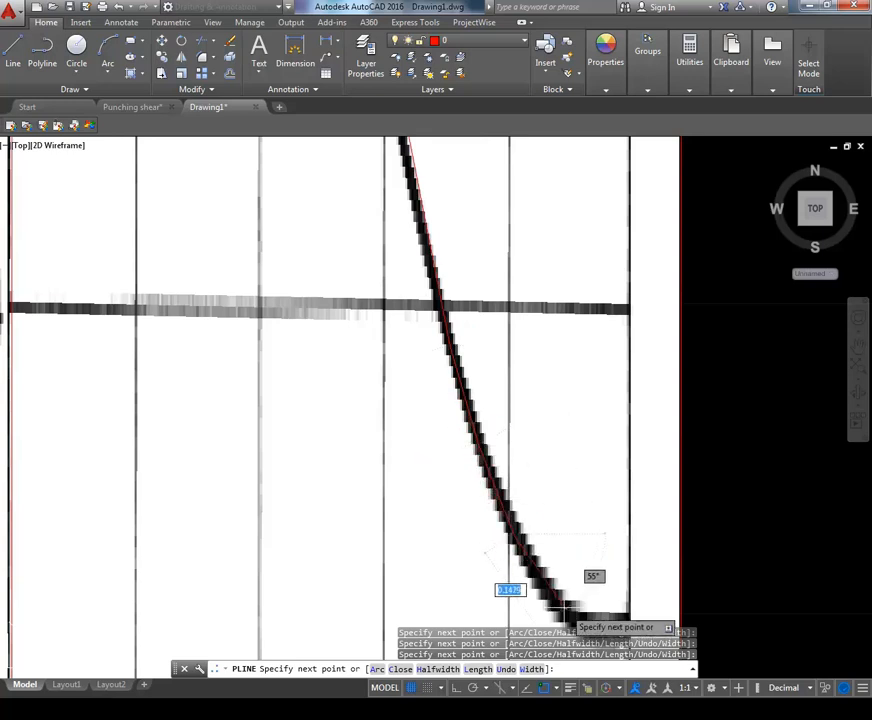
{"action": "left_click", "coordinate": [543, 587]}
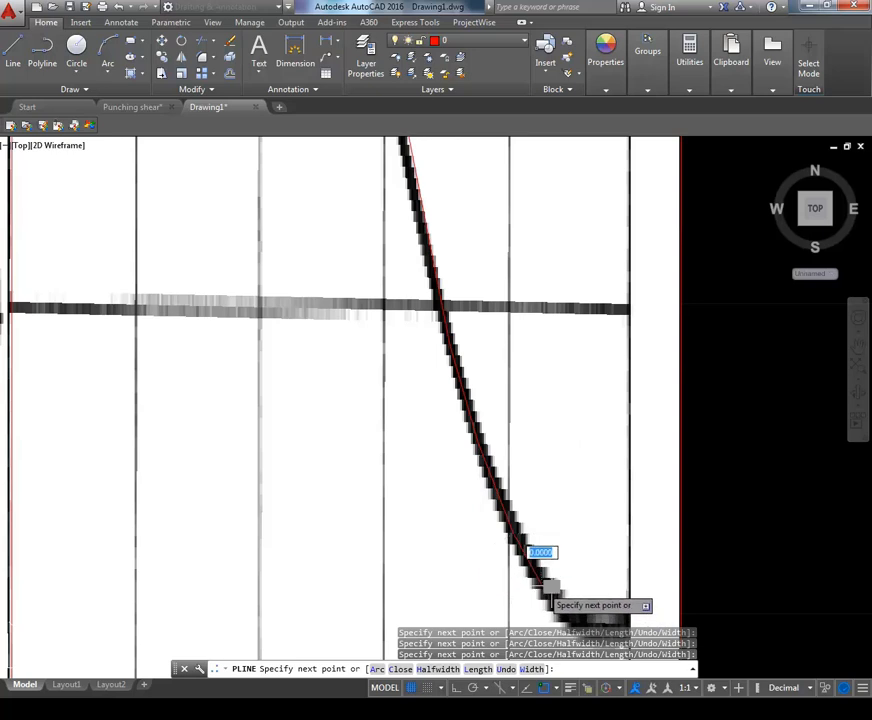
Trace the flattening end of the local/punching shear curve to the chart's vertical border line and finish the polyline.
{"action": "scroll", "coordinate": [579, 577], "scroll_direction": "up", "scroll_amount": 2}
{"action": "left_click_drag", "start_coordinate": [577, 577], "coordinate": [474, 357]}
{"action": "scroll", "coordinate": [466, 356], "scroll_direction": "up", "scroll_amount": 5}
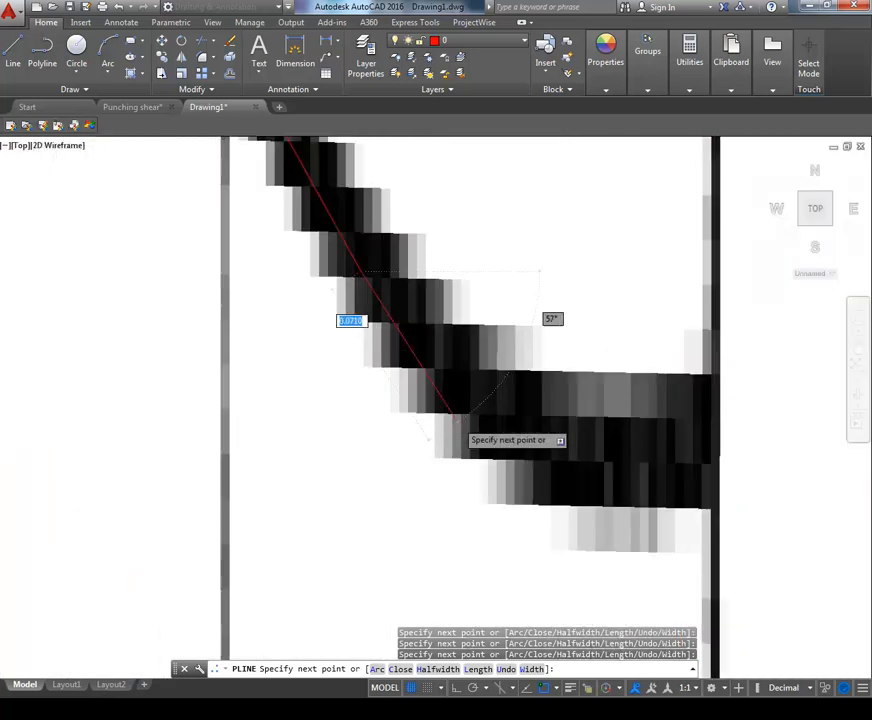
{"action": "left_click", "coordinate": [578, 457]}
{"action": "scroll", "coordinate": [420, 414], "scroll_direction": "down", "scroll_amount": 5}
{"action": "scroll", "coordinate": [432, 414], "scroll_direction": "up", "scroll_amount": 5}
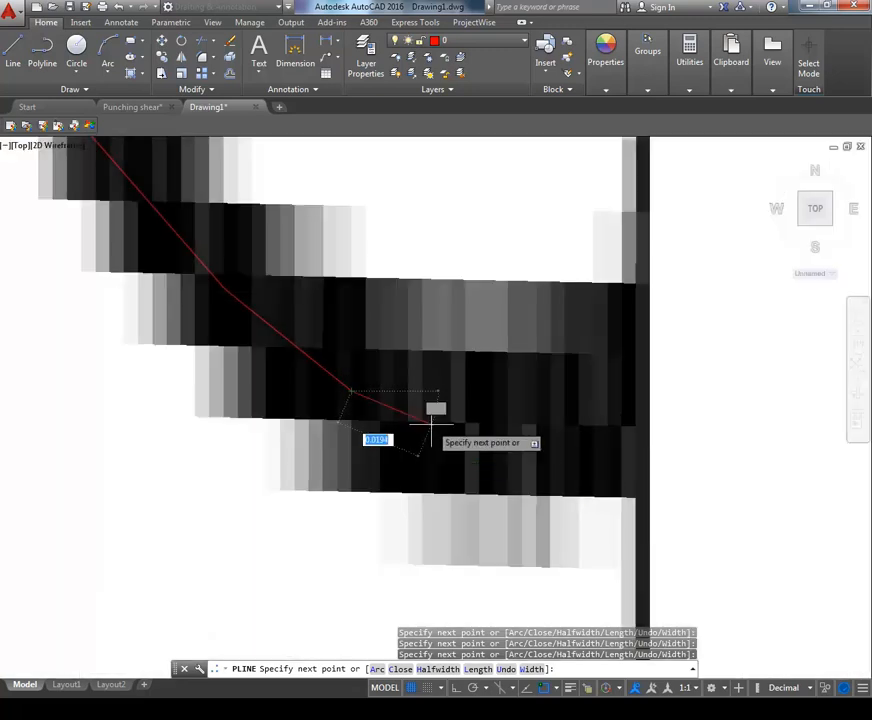
{"action": "left_click", "coordinate": [484, 428]}
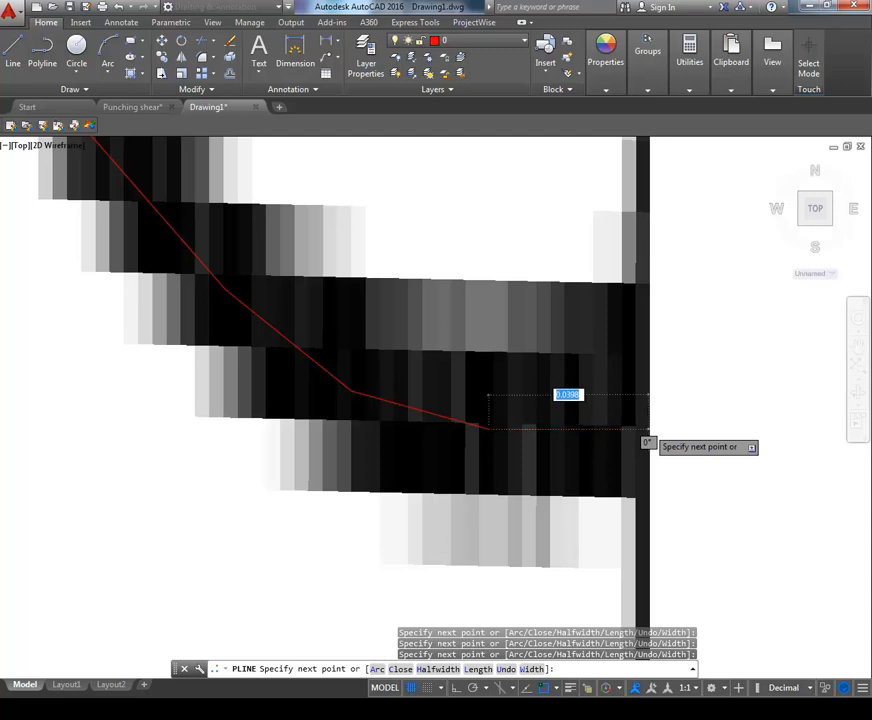
{"action": "right_click", "coordinate": [648, 430]}
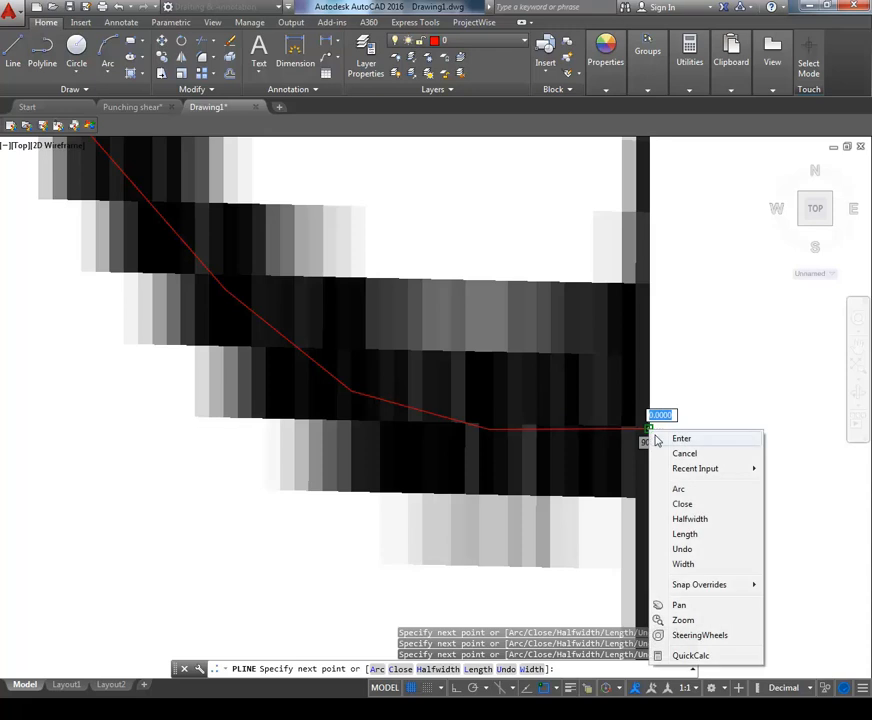
{"action": "left_click", "coordinate": [663, 439]}
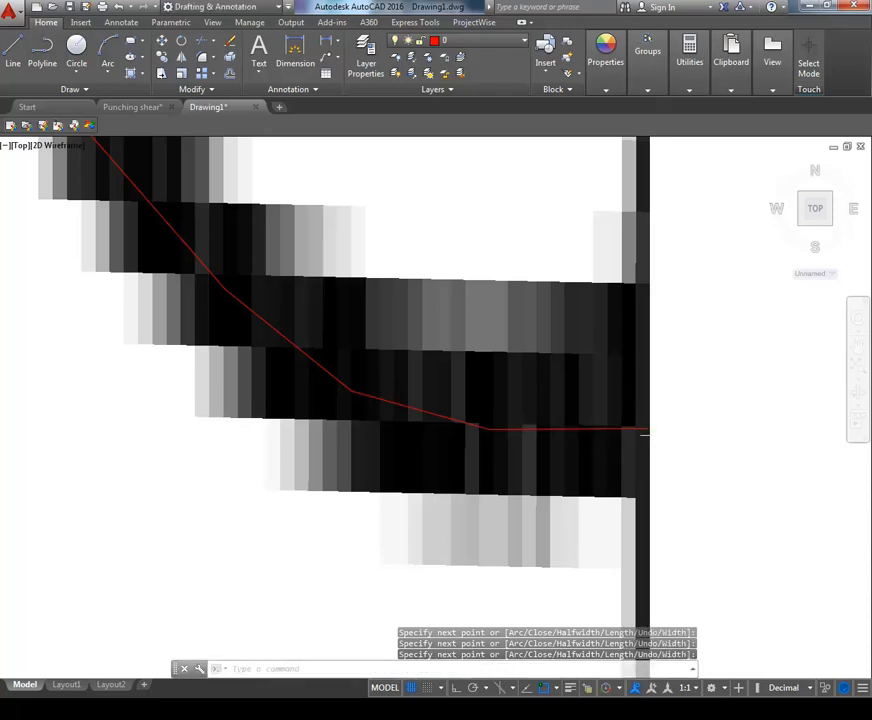
Stretch the polyline segment between the depth 3 and depth 4 gridlines by its midpoint onto the centre of the printed curve.
{"action": "scroll", "coordinate": [648, 430], "scroll_direction": "down", "scroll_amount": 6}
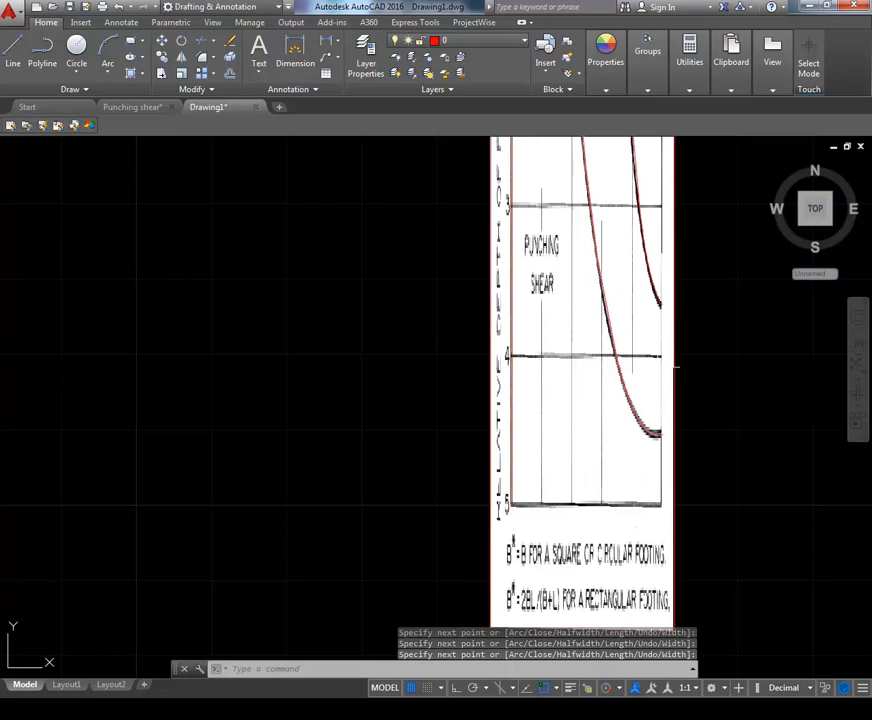
{"action": "left_click_drag", "start_coordinate": [658, 366], "coordinate": [594, 538]}
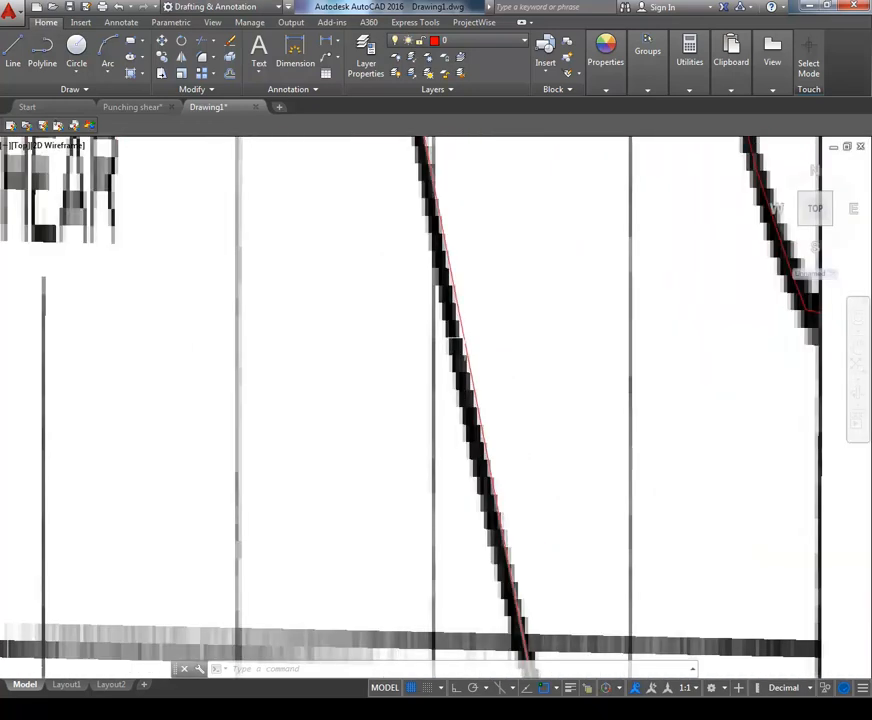
{"action": "left_click", "coordinate": [467, 364]}
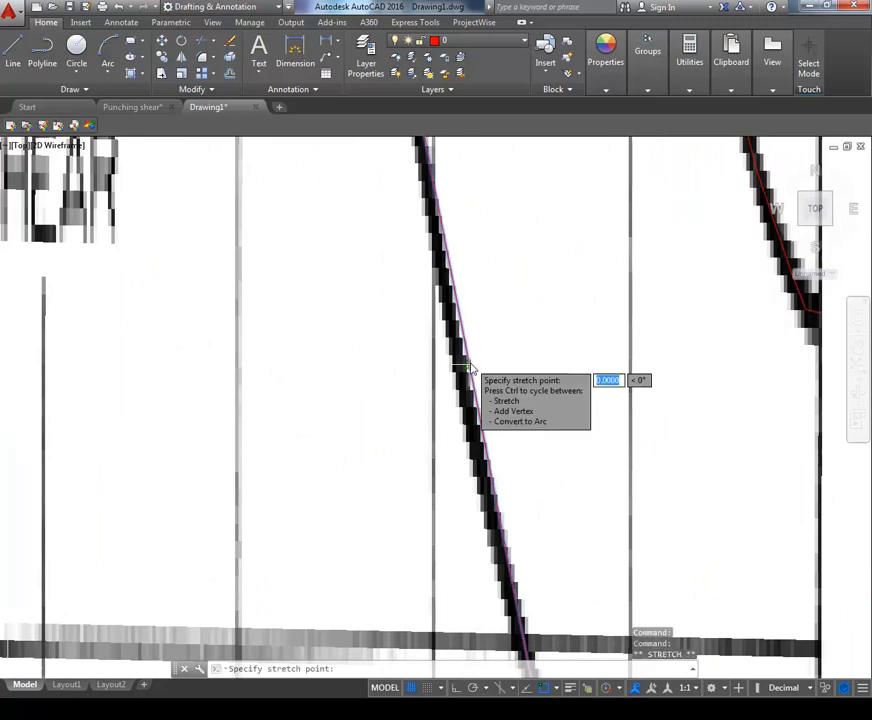
{"action": "left_click", "coordinate": [467, 364]}
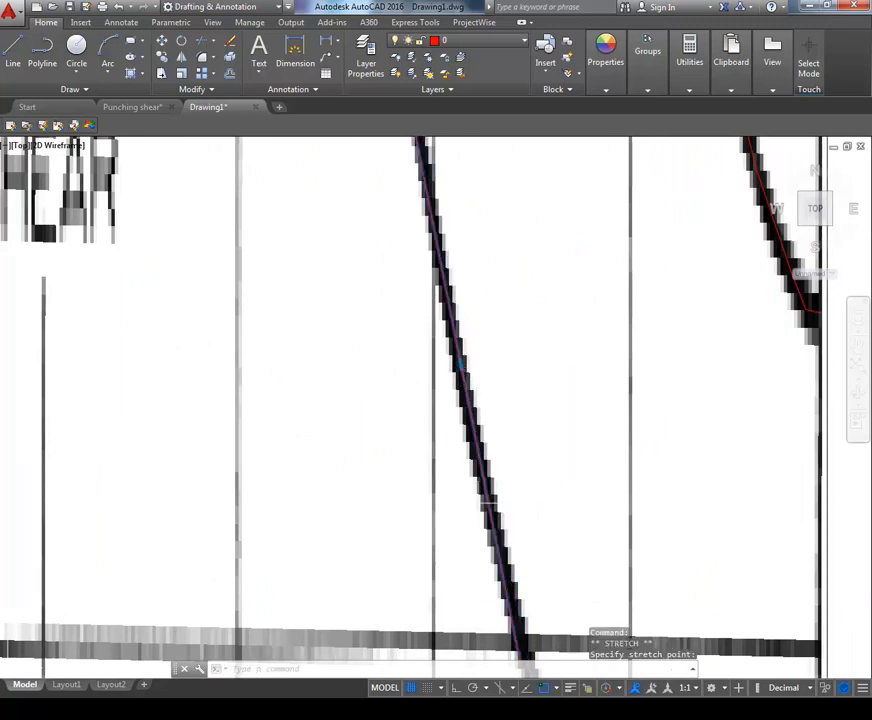
Move the polyline vertex just below the depth 4 gridline onto the centre of the printed local/punching shear curve.
{"action": "left_click_drag", "start_coordinate": [482, 488], "coordinate": [474, 336]}
{"action": "scroll", "coordinate": [460, 336], "scroll_direction": "down", "scroll_amount": 1}
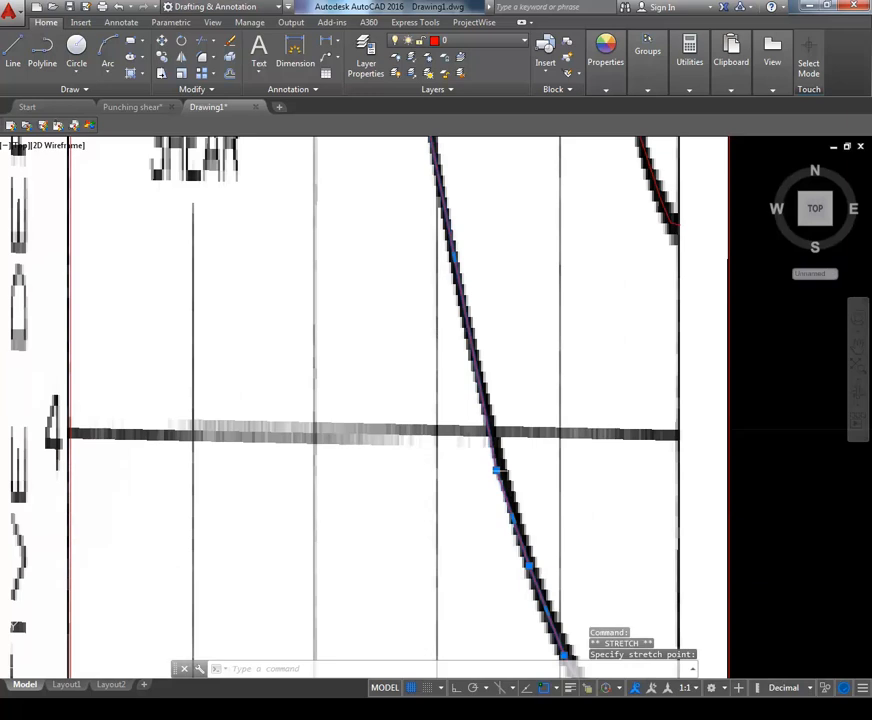
{"action": "scroll", "coordinate": [499, 477], "scroll_direction": "up", "scroll_amount": 2}
{"action": "left_click", "coordinate": [501, 458]}
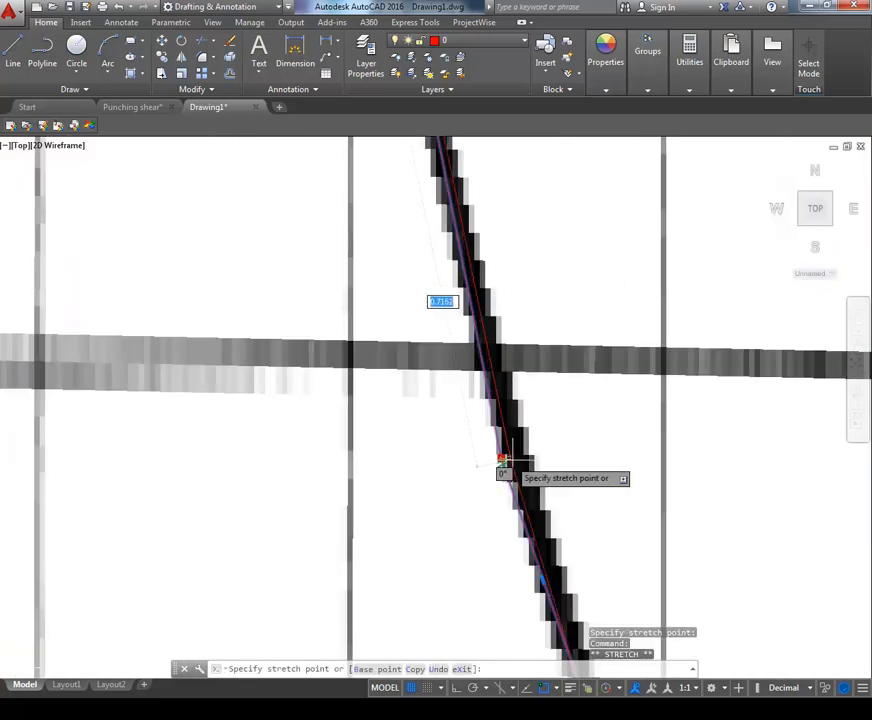
{"action": "left_click", "coordinate": [514, 461]}
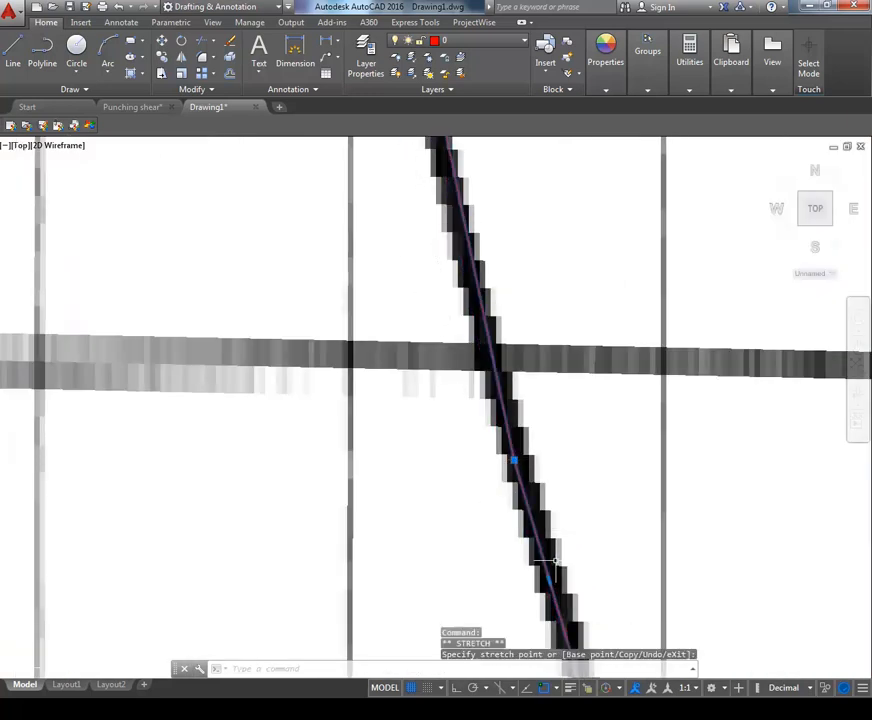
Check the polyline's lower end, and move the vertex beside the PUNCHING SHEAR label onto the centre of the printed curve.
{"action": "left_click_drag", "start_coordinate": [543, 557], "coordinate": [463, 356]}
{"action": "scroll", "coordinate": [463, 356], "scroll_direction": "up", "scroll_amount": 3}
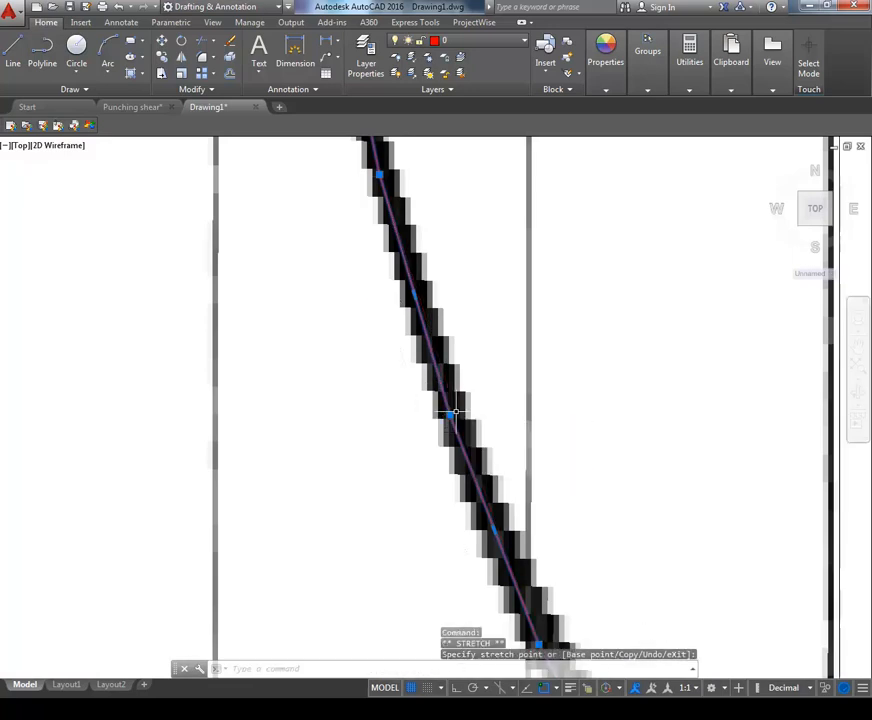
{"action": "scroll", "coordinate": [450, 415], "scroll_direction": "down", "scroll_amount": 2}
{"action": "scroll", "coordinate": [458, 406], "scroll_direction": "down", "scroll_amount": 1}
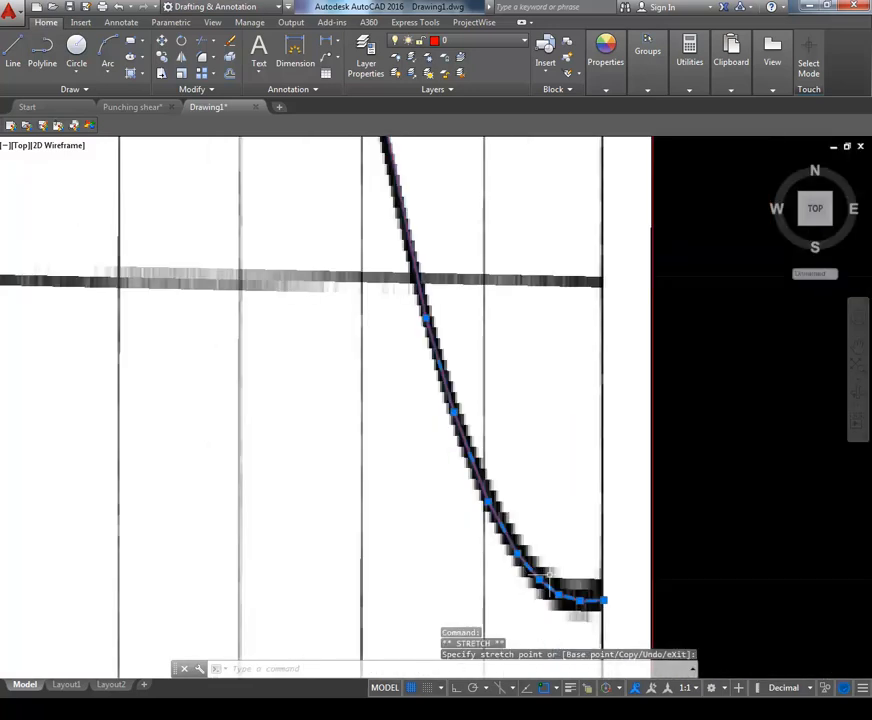
{"action": "scroll", "coordinate": [566, 557], "scroll_direction": "down", "scroll_amount": 3}
{"action": "scroll", "coordinate": [566, 557], "scroll_direction": "up", "scroll_amount": 5}
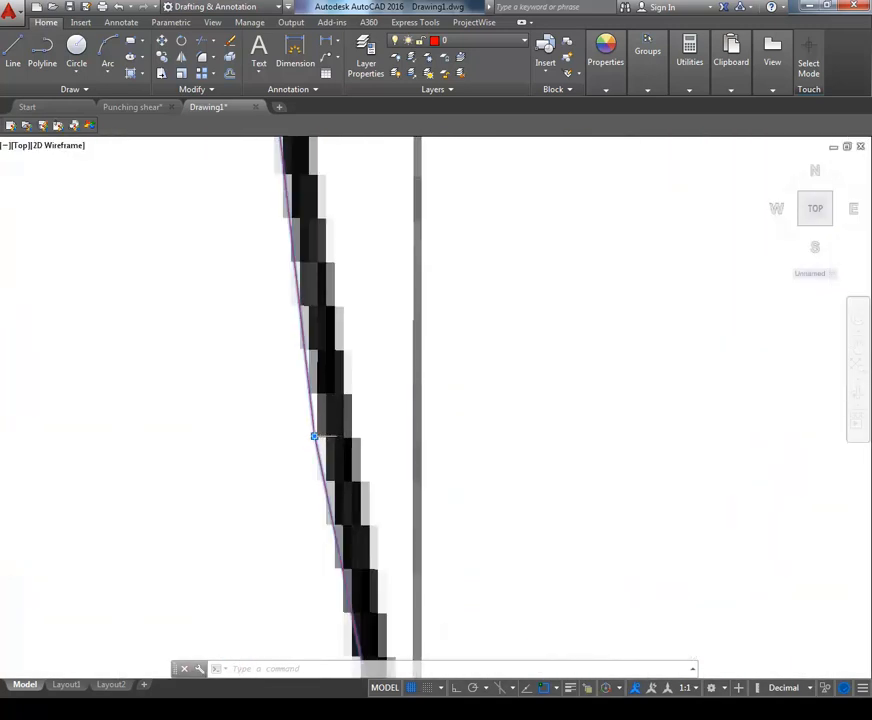
{"action": "left_click", "coordinate": [316, 436]}
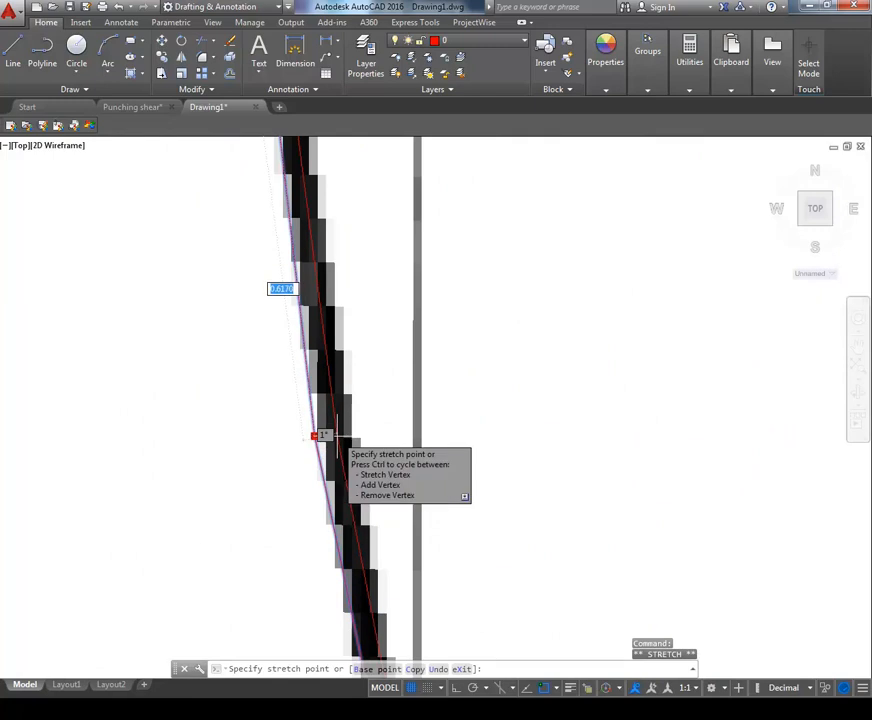
{"action": "left_click", "coordinate": [335, 437]}
{"action": "scroll", "coordinate": [345, 436], "scroll_direction": "down", "scroll_amount": 3}
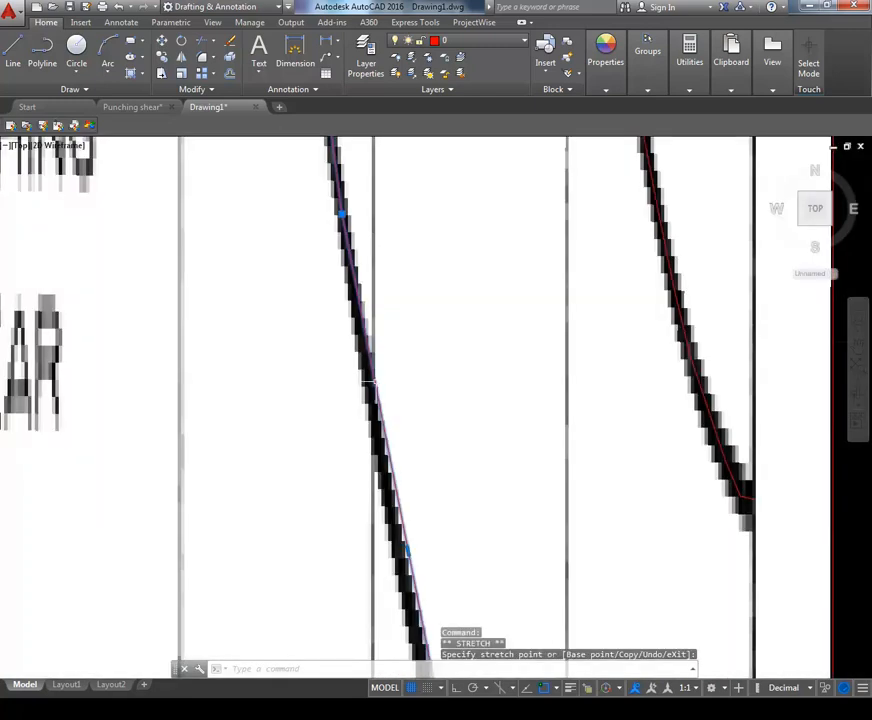
{"action": "right_click", "coordinate": [376, 386]}
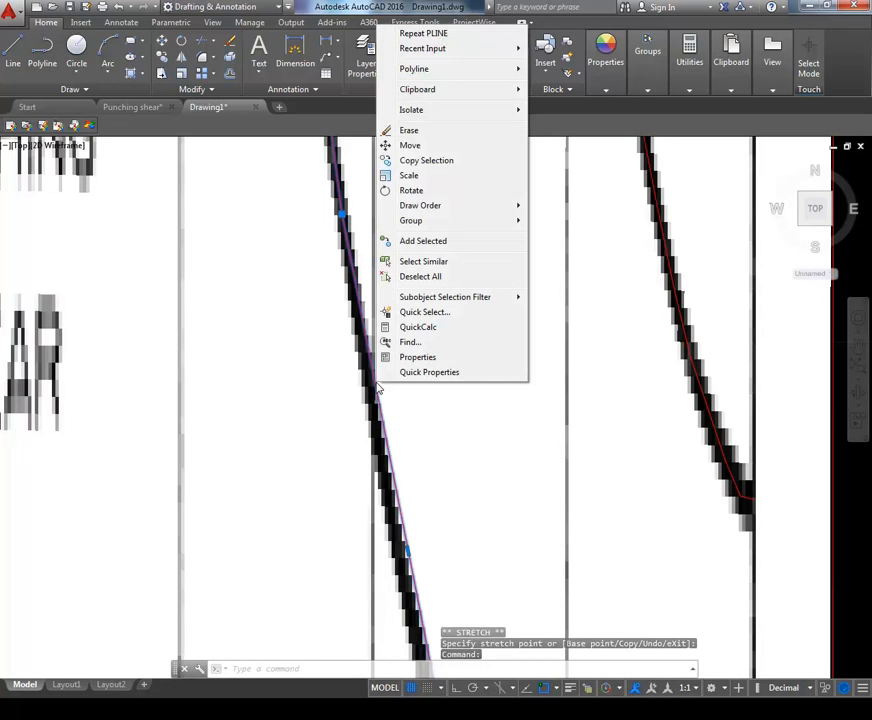
{"action": "mouse_move", "coordinate": [461, 78]}
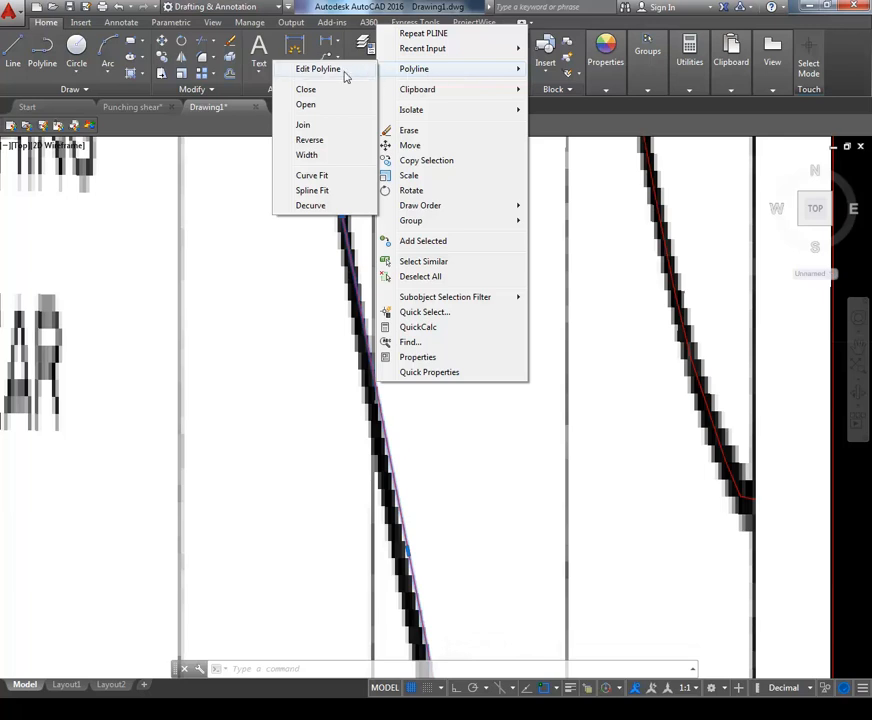
{"action": "left_click", "coordinate": [345, 76]}
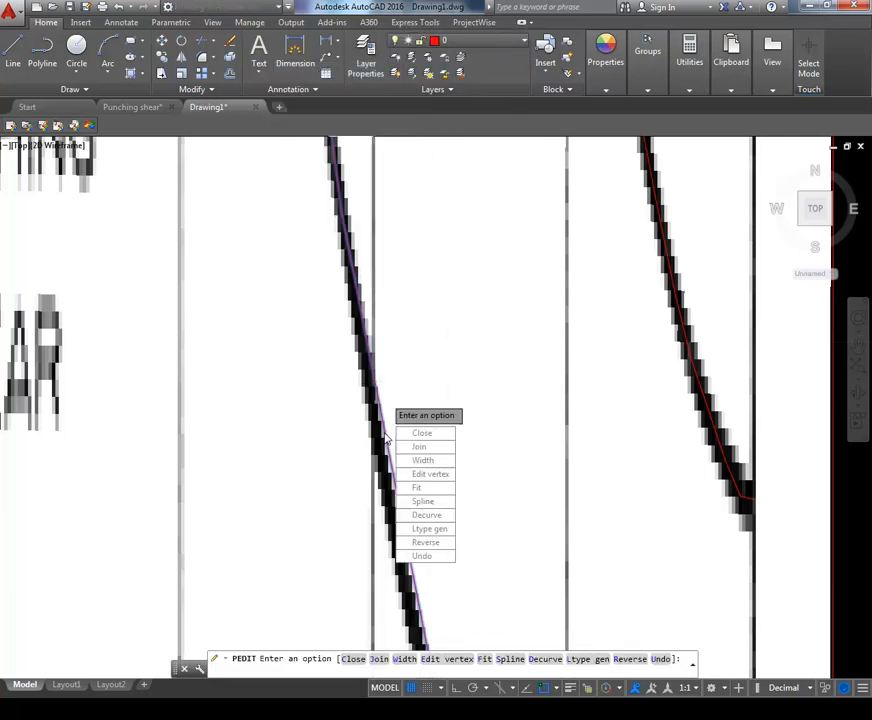
{"action": "left_click", "coordinate": [418, 478]}
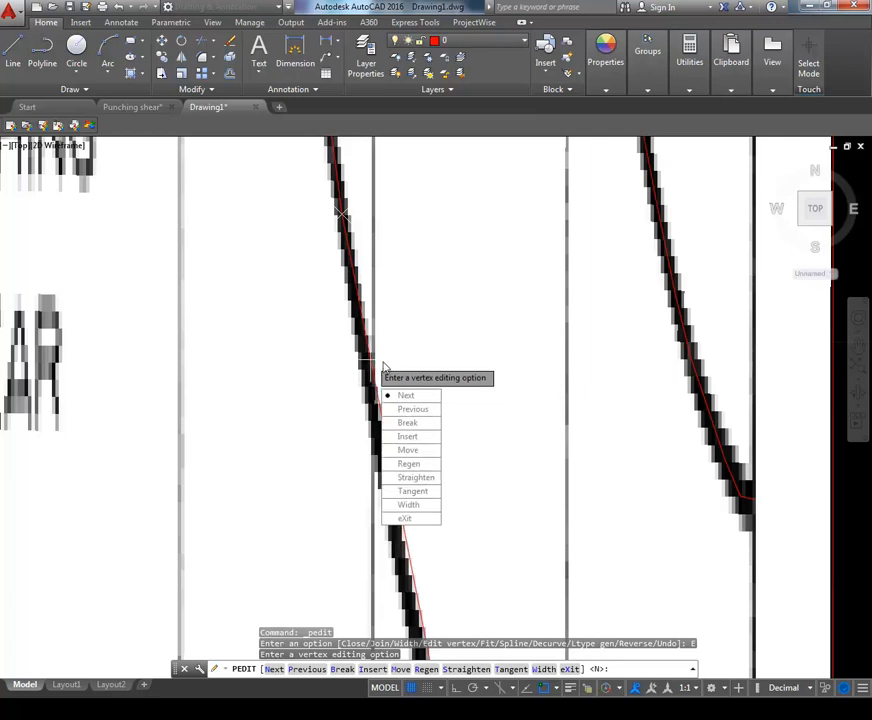
{"action": "key", "text": "Escape"}
Reselect the local/punching shear polyline and stretch its segment above the depth 4 gridline by its midpoint onto the printed curve.
{"action": "scroll", "coordinate": [370, 378], "scroll_direction": "down", "scroll_amount": 4}
{"action": "scroll", "coordinate": [360, 395], "scroll_direction": "up", "scroll_amount": 4}
{"action": "left_click", "coordinate": [350, 366]}
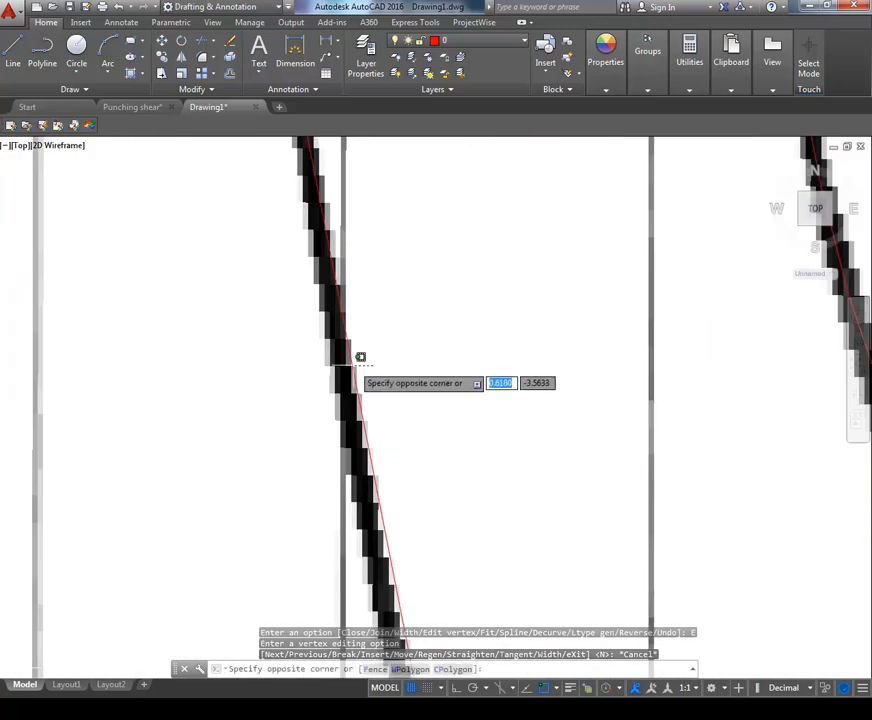
{"action": "left_click", "coordinate": [350, 366]}
{"action": "left_click", "coordinate": [348, 362]}
{"action": "left_click_drag", "start_coordinate": [357, 483], "coordinate": [288, 234]}
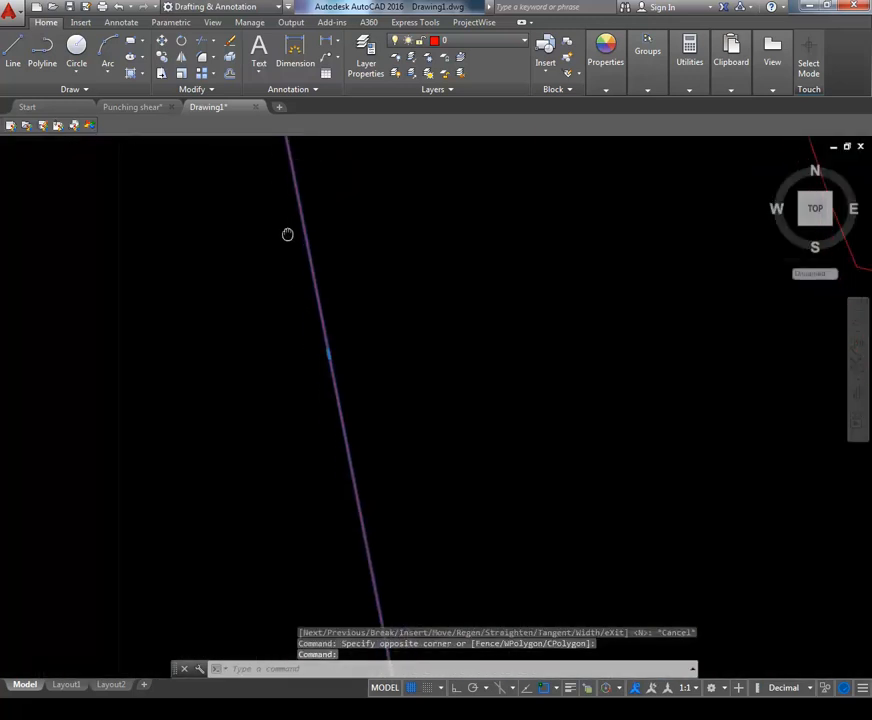
{"action": "left_click", "coordinate": [327, 353]}
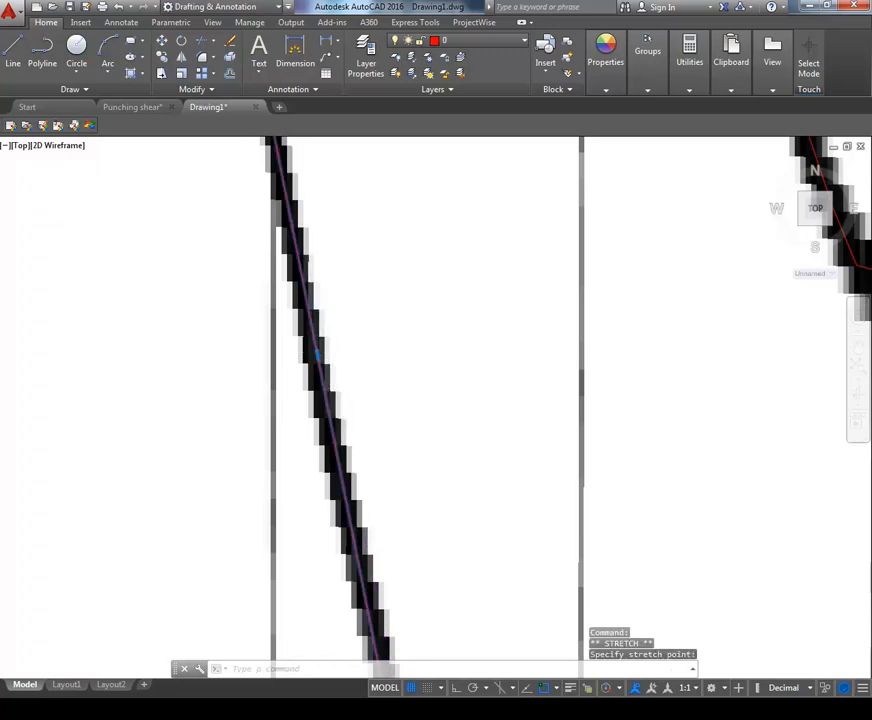
Add a vertex to the local/punching shear polyline segment above the depth 4 gridline, beside the SHEAR label.
{"action": "scroll", "coordinate": [345, 370], "scroll_direction": "down", "scroll_amount": 2}
{"action": "scroll", "coordinate": [401, 352], "scroll_direction": "down", "scroll_amount": 2}
{"action": "scroll", "coordinate": [401, 352], "scroll_direction": "up", "scroll_amount": 4}
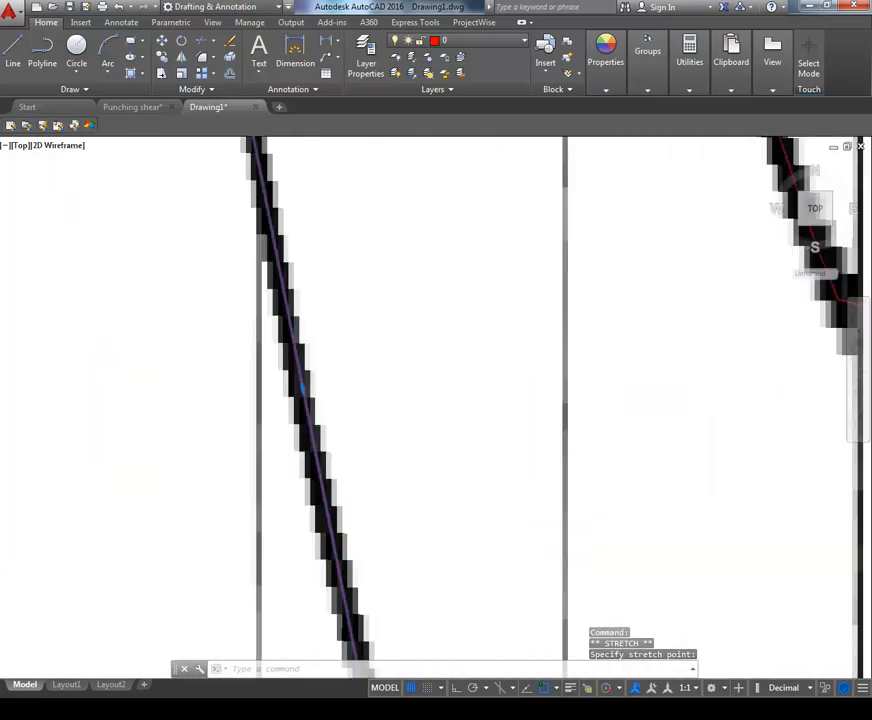
{"action": "left_click", "coordinate": [302, 390]}
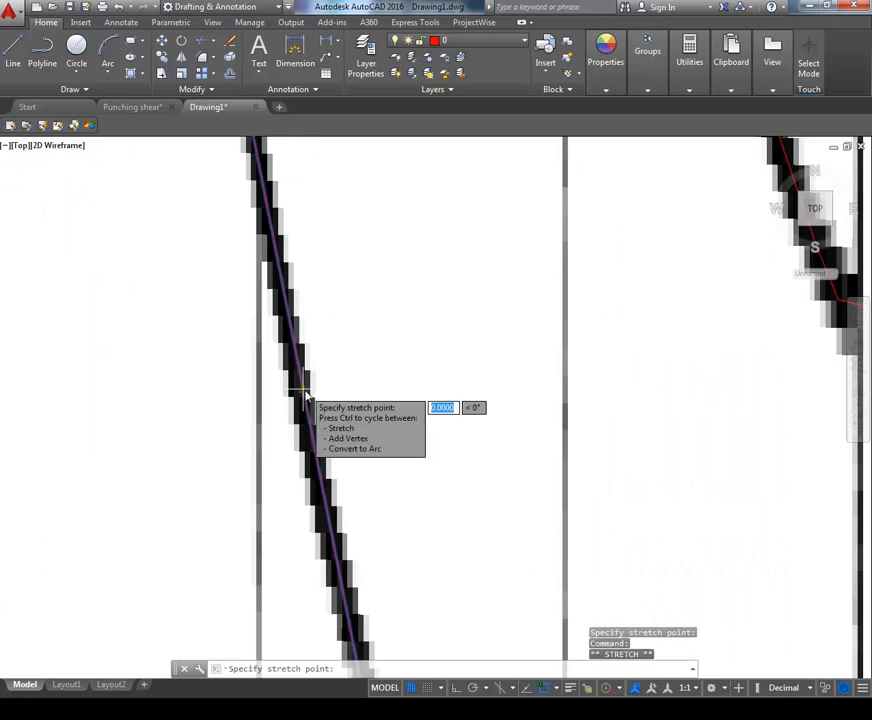
{"action": "left_click", "coordinate": [302, 390]}
{"action": "mouse_move", "coordinate": [302, 389]}
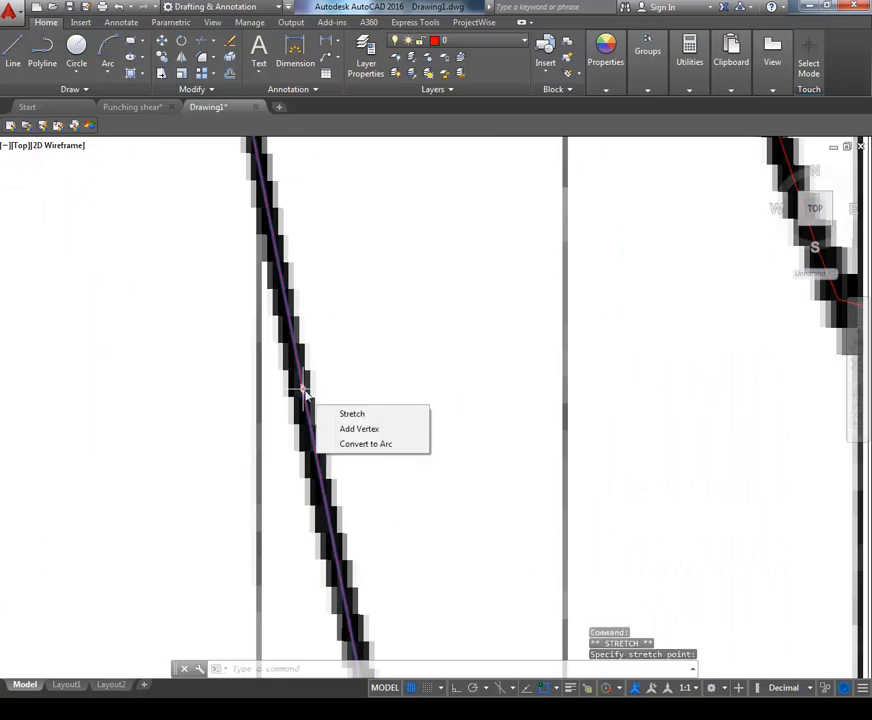
{"action": "left_click", "coordinate": [340, 428]}
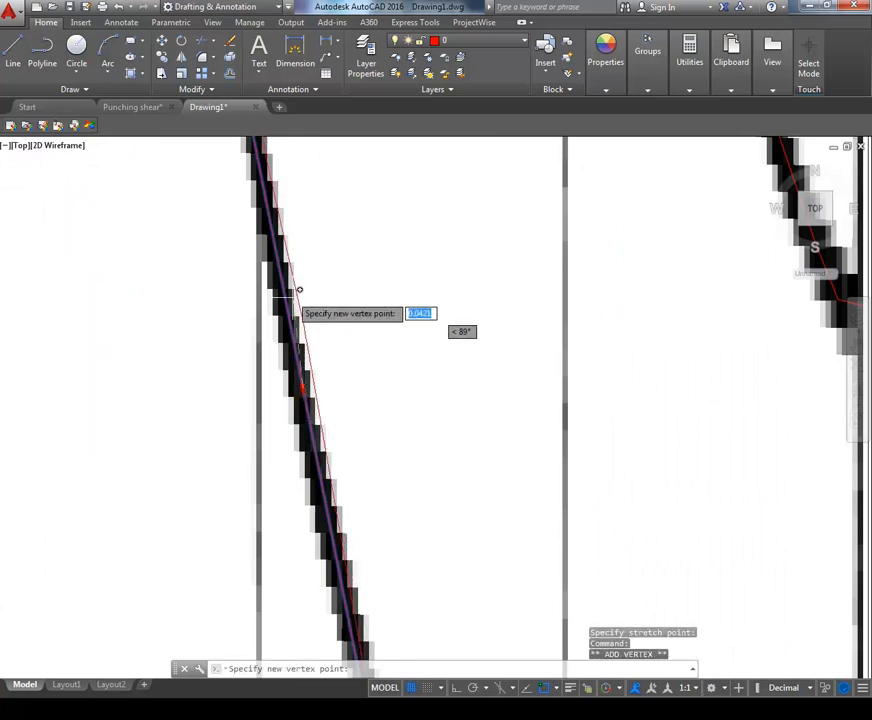
{"action": "left_click_drag", "start_coordinate": [272, 260], "coordinate": [311, 560]}
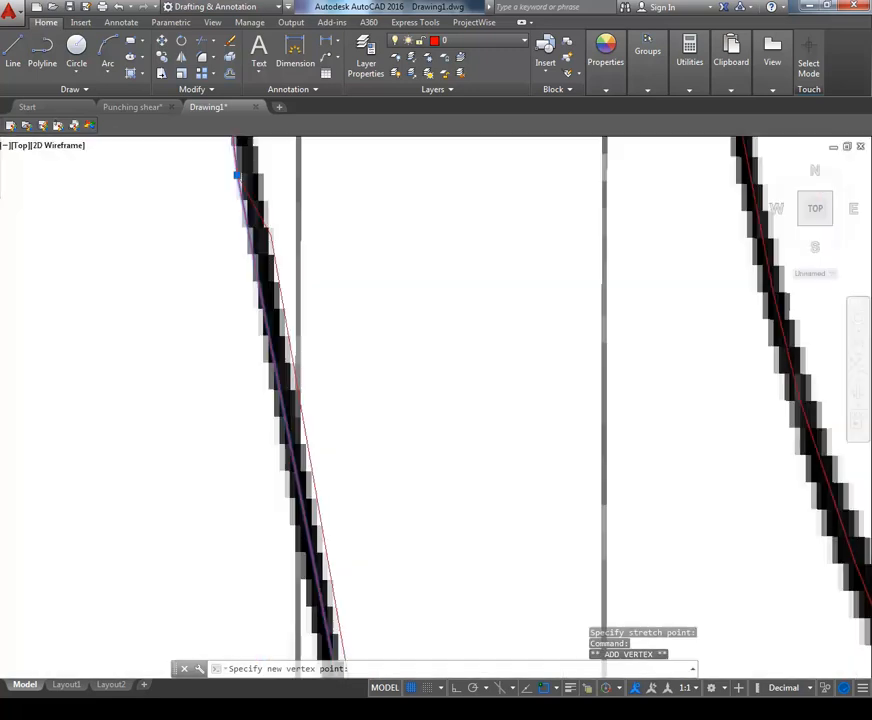
{"action": "left_click", "coordinate": [290, 399]}
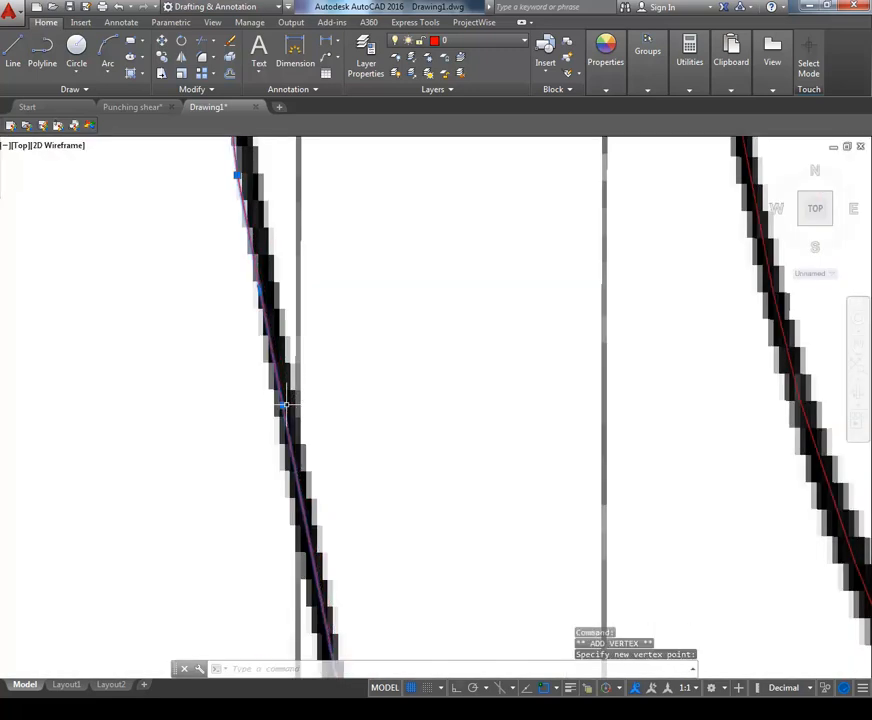
Move the newly added polyline vertex onto the centre of the printed curve.
{"action": "left_click", "coordinate": [283, 405]}
{"action": "scroll", "coordinate": [283, 405], "scroll_direction": "up", "scroll_amount": 2}
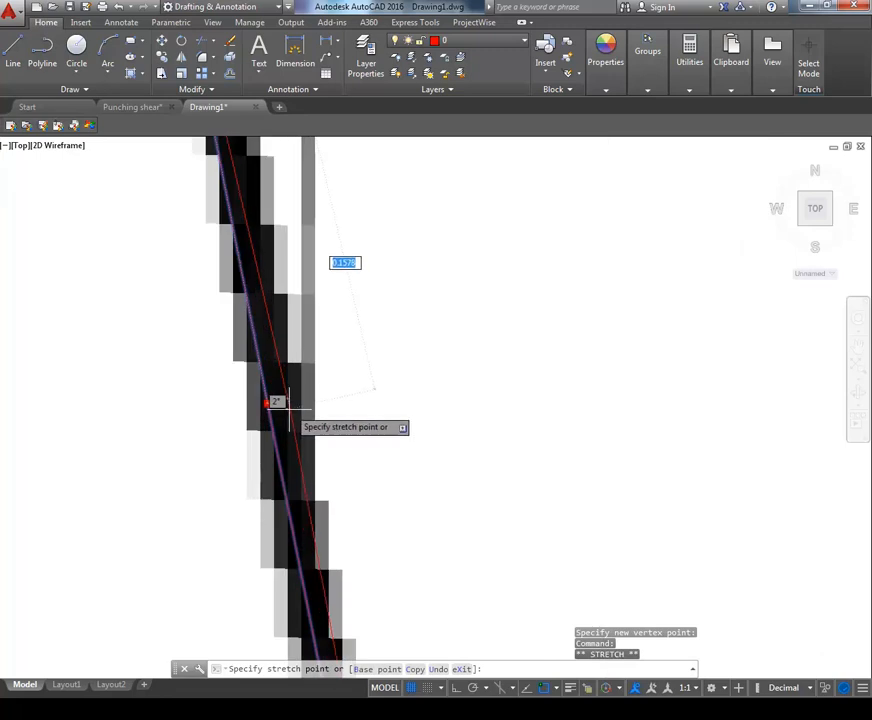
{"action": "left_click", "coordinate": [282, 412]}
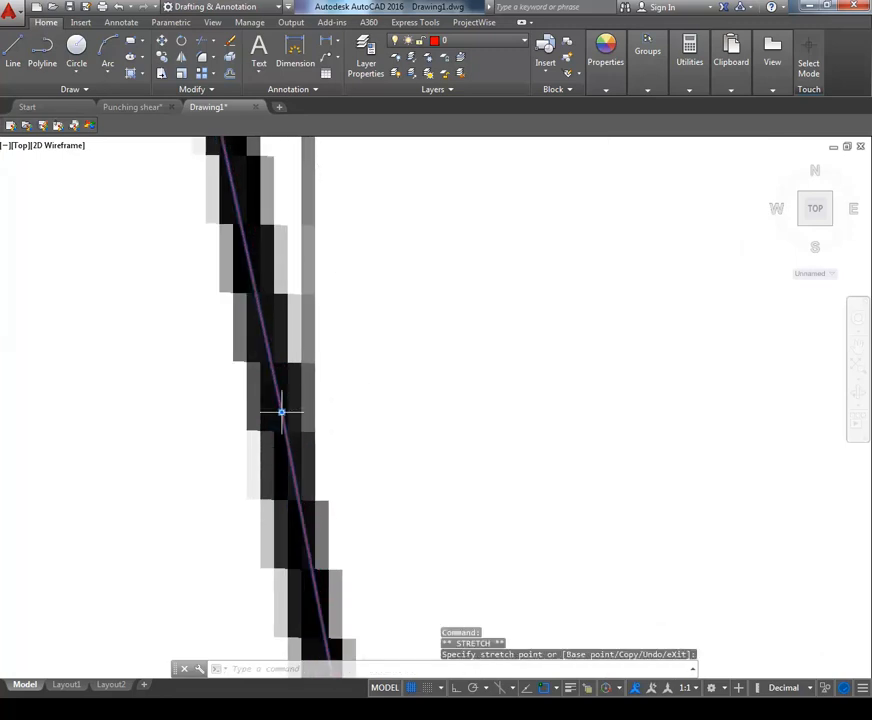
Move the vertex just above the new one onto the centre of the printed curve, and deselect the polyline.
{"action": "scroll", "coordinate": [290, 320], "scroll_direction": "down", "scroll_amount": 3}
{"action": "scroll", "coordinate": [300, 310], "scroll_direction": "down", "scroll_amount": 3}
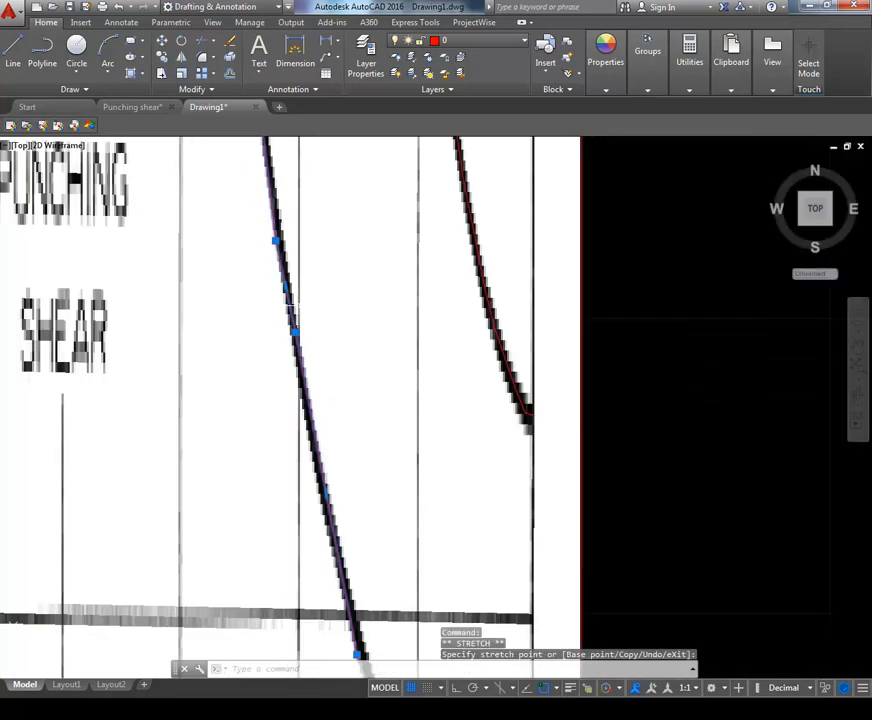
{"action": "scroll", "coordinate": [300, 310], "scroll_direction": "up", "scroll_amount": 3}
{"action": "scroll", "coordinate": [289, 394], "scroll_direction": "up", "scroll_amount": 2}
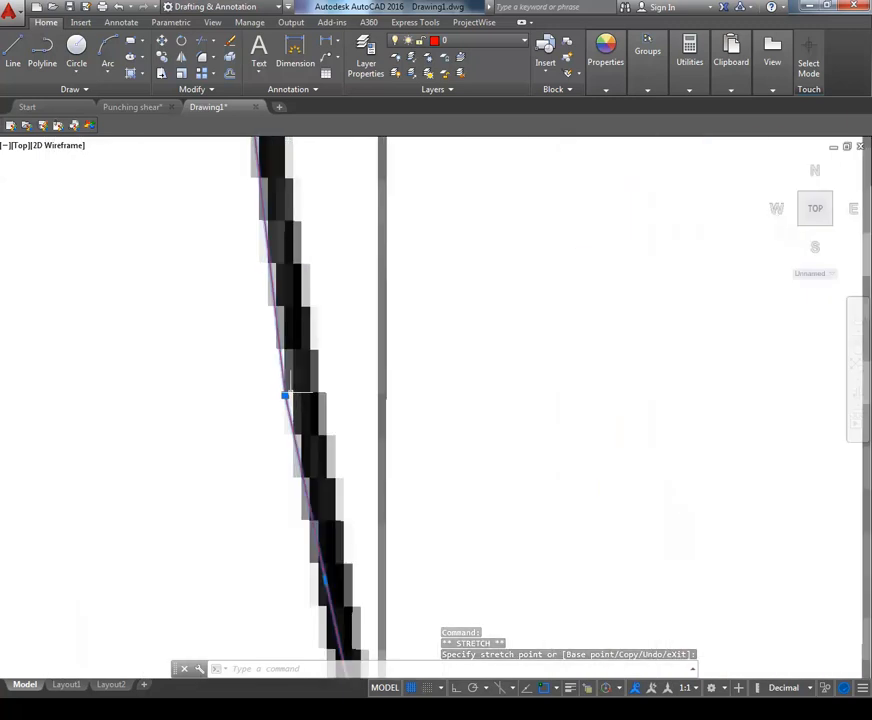
{"action": "left_click", "coordinate": [287, 396]}
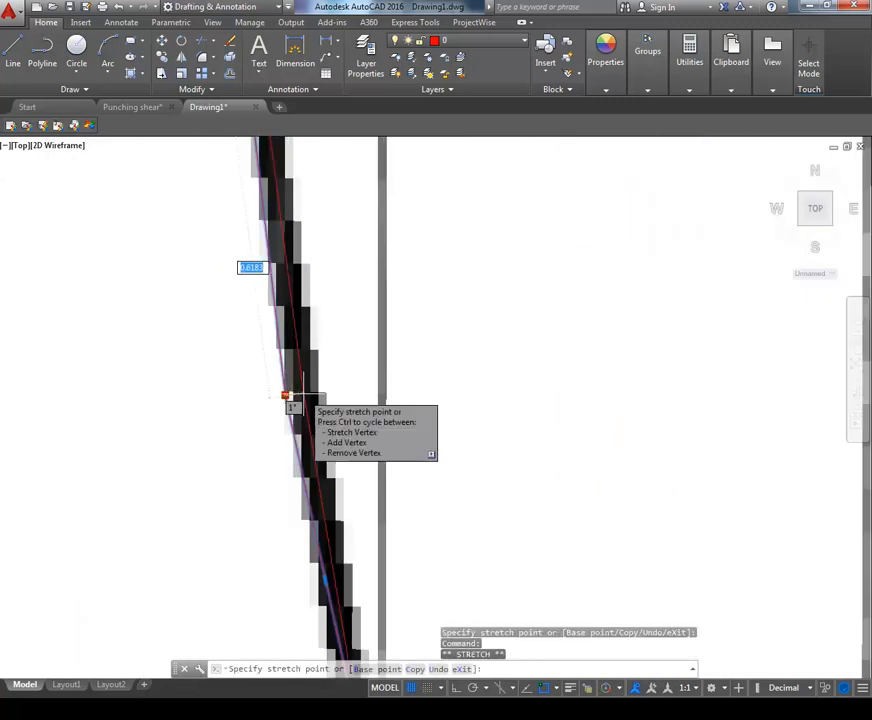
{"action": "left_click", "coordinate": [303, 396]}
{"action": "mouse_move", "coordinate": [305, 400]}
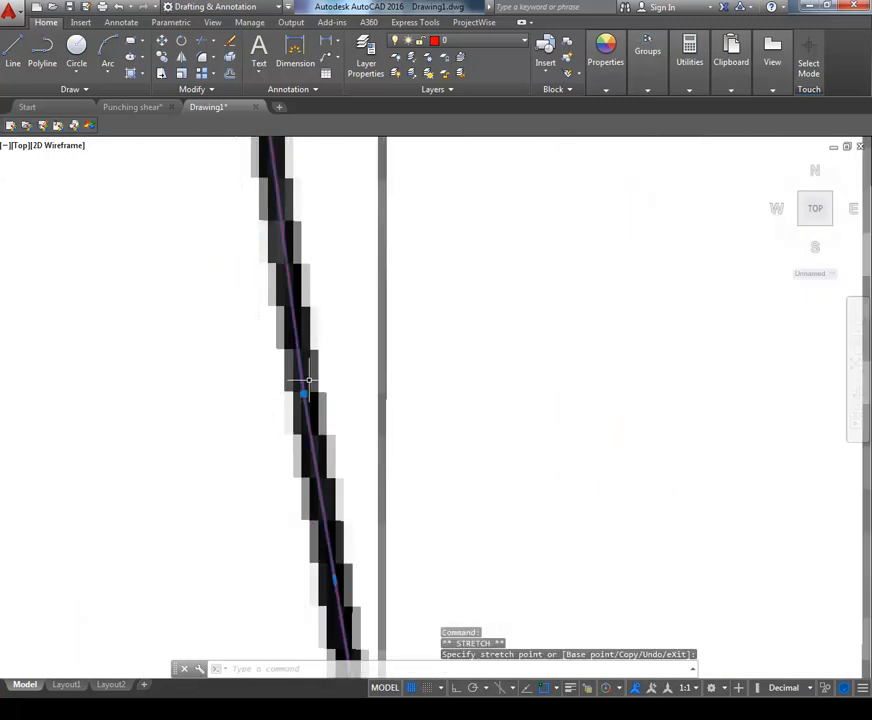
{"action": "scroll", "coordinate": [302, 385], "scroll_direction": "down", "scroll_amount": 3}
{"action": "scroll", "coordinate": [330, 300], "scroll_direction": "down", "scroll_amount": 3}
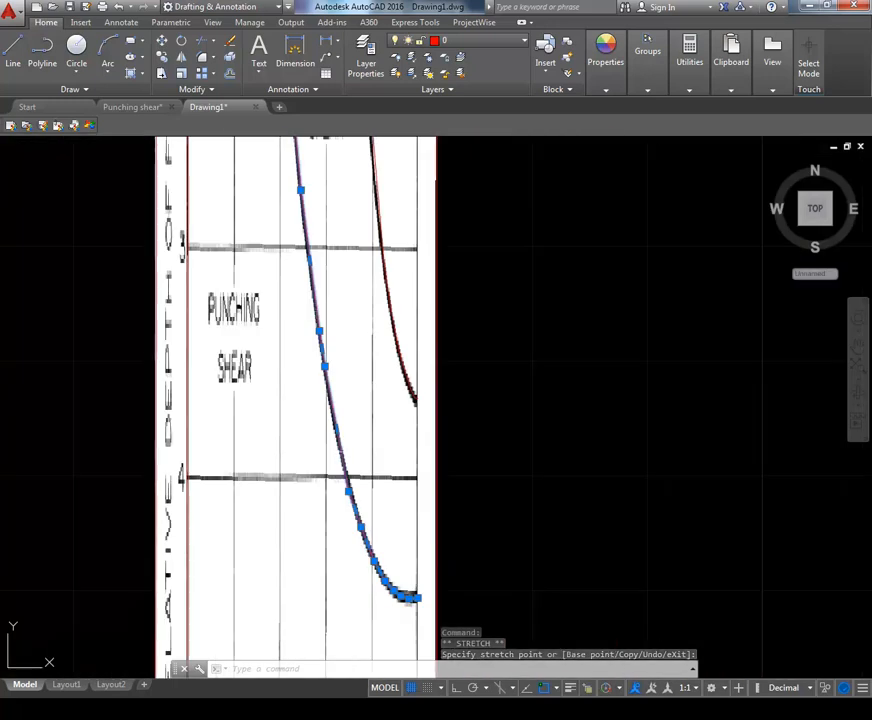
{"action": "left_click_drag", "start_coordinate": [322, 350], "coordinate": [328, 415]}
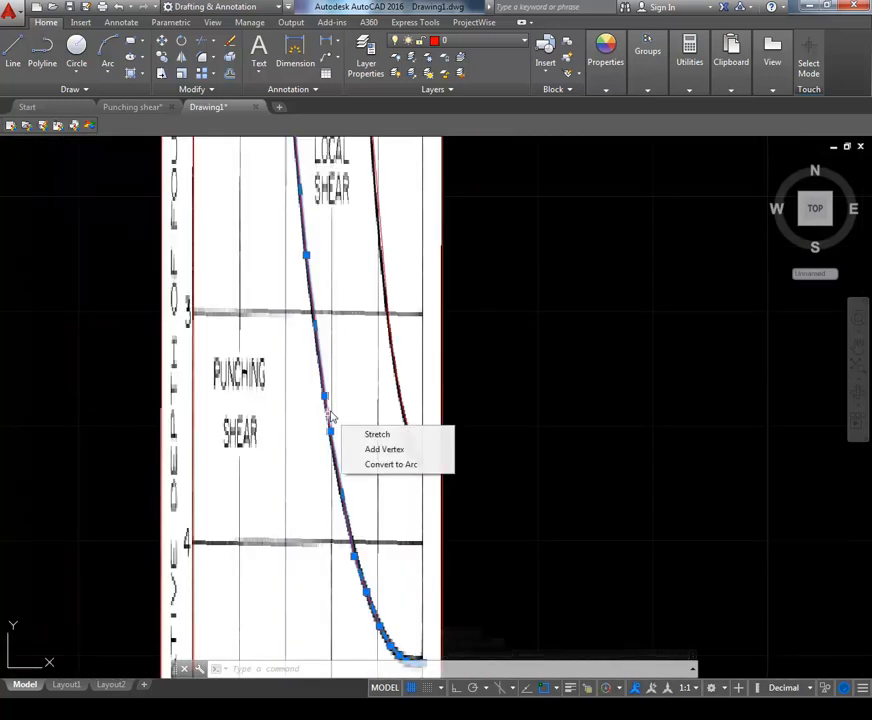
{"action": "key", "text": "Escape"}
{"action": "key", "text": "Escape"}
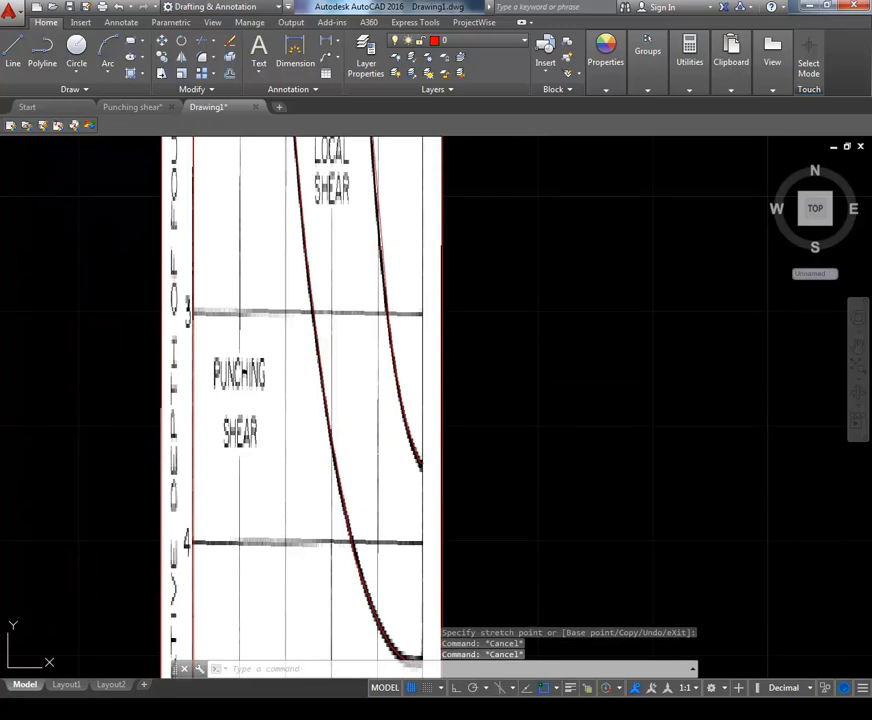
Select the local/punching shear polyline and list all its vertex coordinates with the LIST command.
{"action": "left_click_drag", "start_coordinate": [359, 453], "coordinate": [413, 366]}
{"action": "left_click", "coordinate": [423, 411]}
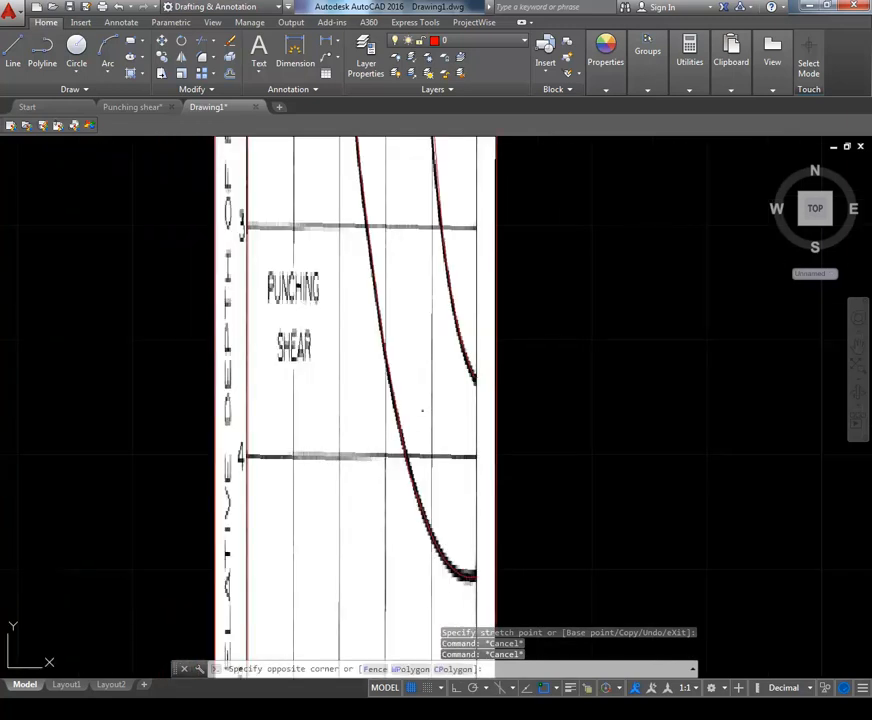
{"action": "left_click", "coordinate": [361, 388]}
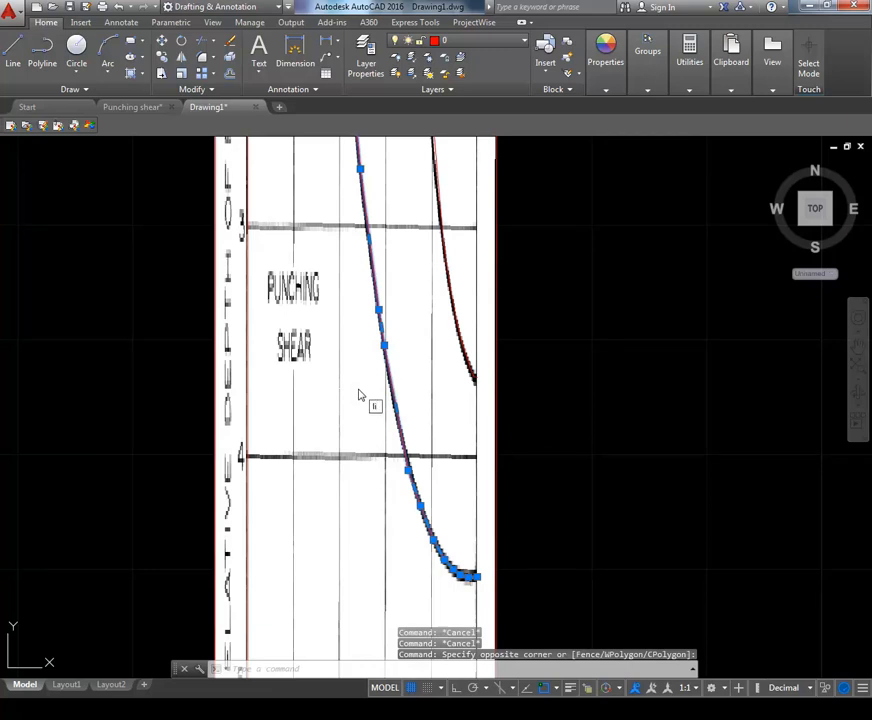
{"action": "key", "text": "Return"}
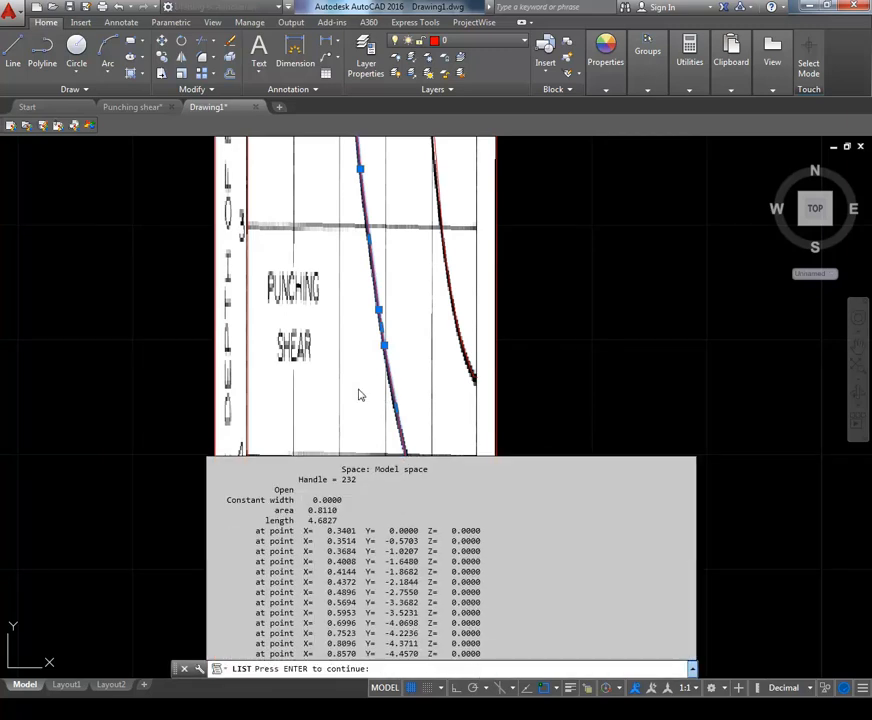
{"action": "key", "text": "Return"}
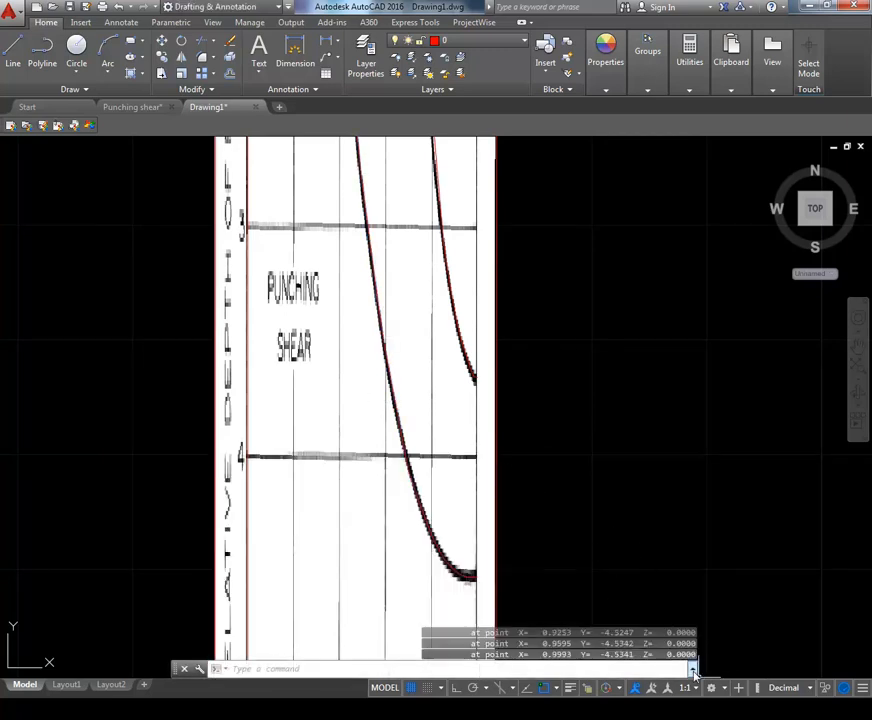
Expand the command history and copy the listed vertex lines from X=0.3401 through X=0.9993.
{"action": "left_click", "coordinate": [694, 672]}
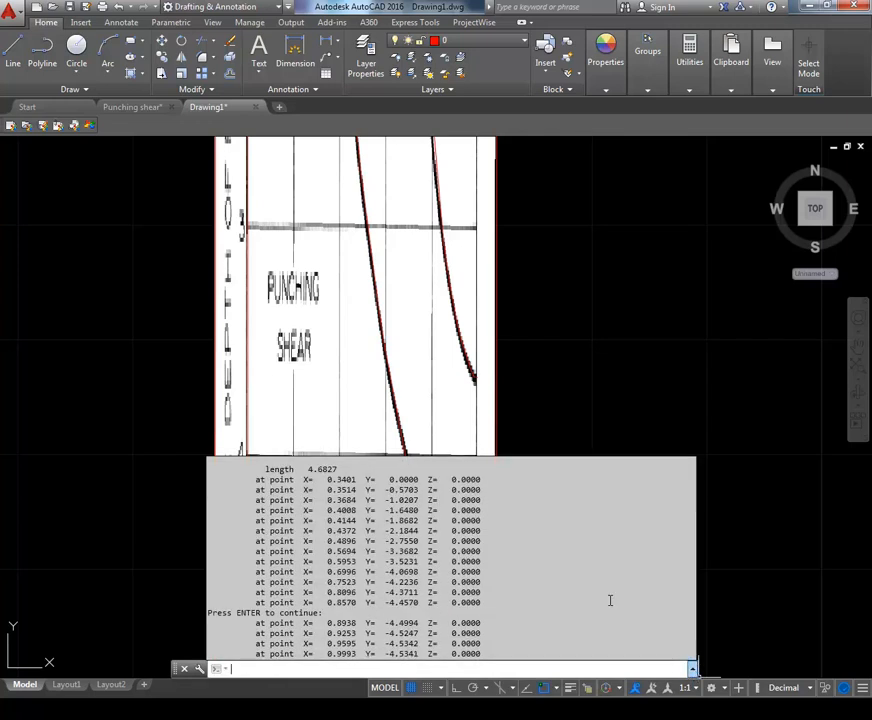
{"action": "key", "text": "Return"}
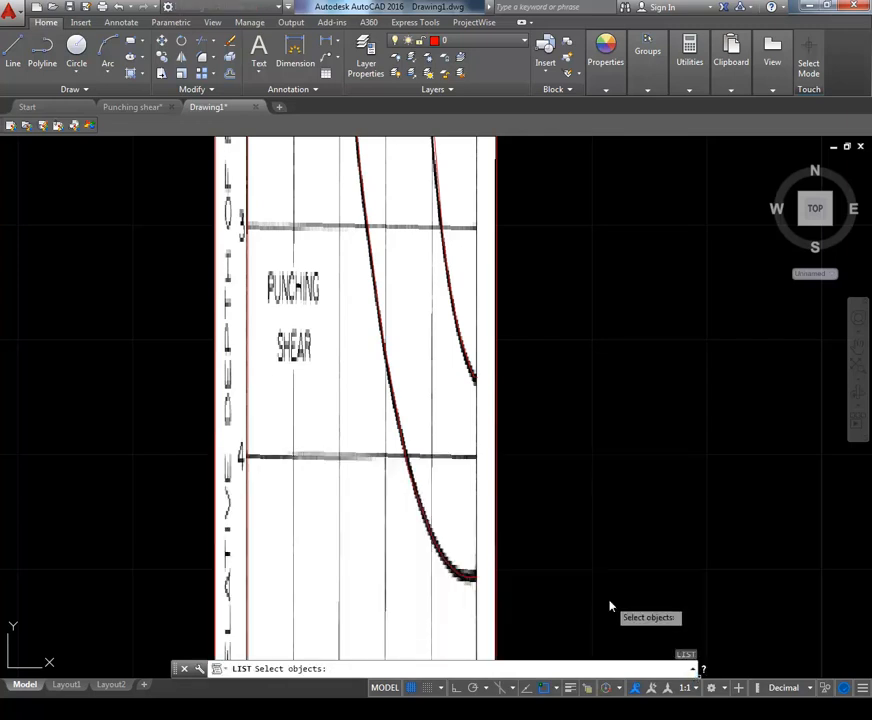
{"action": "left_click", "coordinate": [693, 671]}
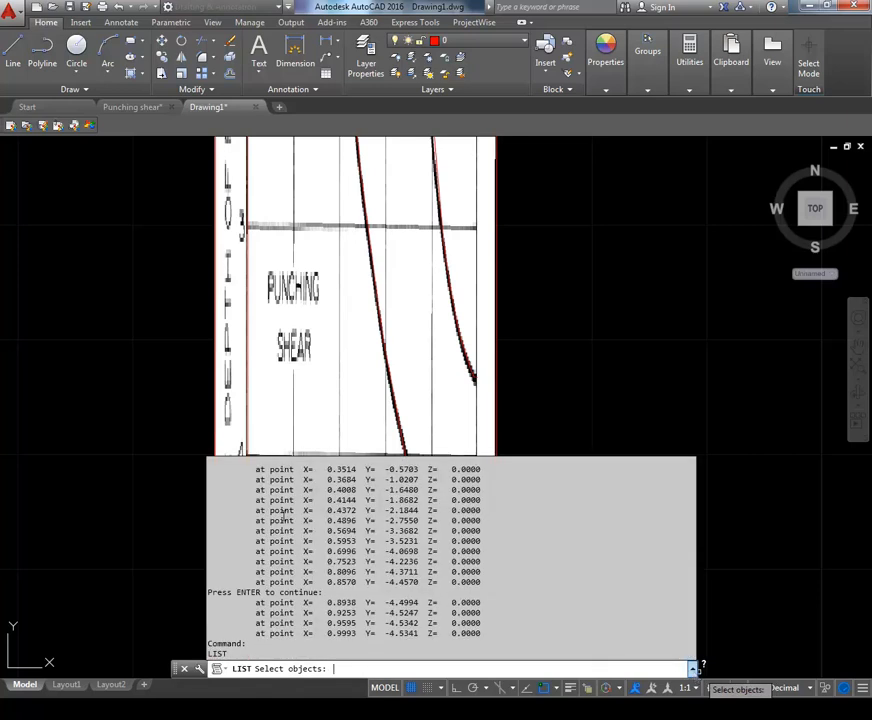
{"action": "scroll", "coordinate": [262, 482], "scroll_direction": "up", "scroll_amount": 1}
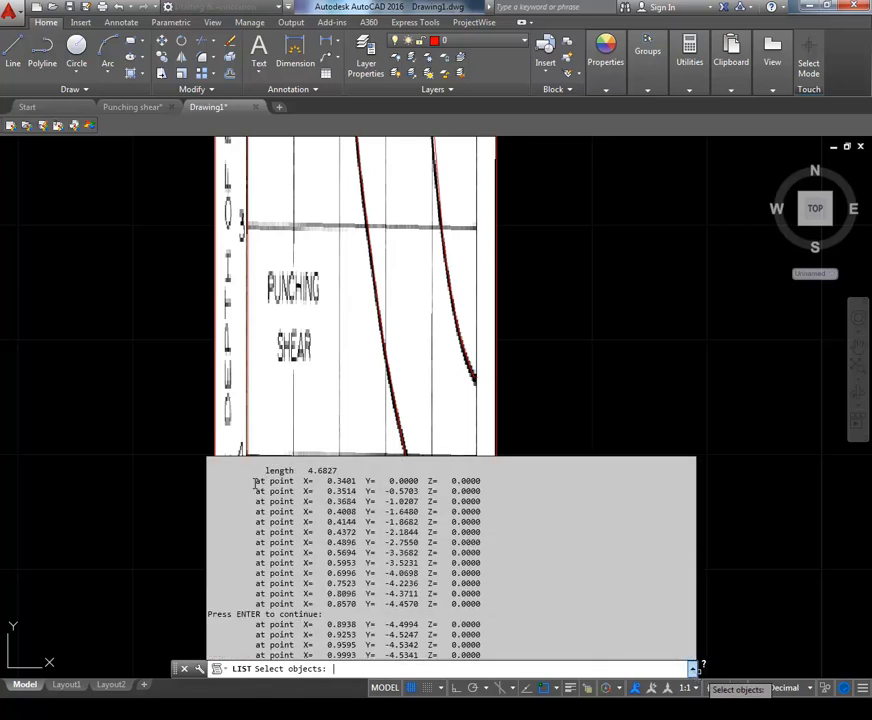
{"action": "triple_click", "coordinate": [255, 483]}
{"action": "left_click", "coordinate": [254, 483]}
{"action": "left_click_drag", "start_coordinate": [258, 484], "coordinate": [478, 635]}
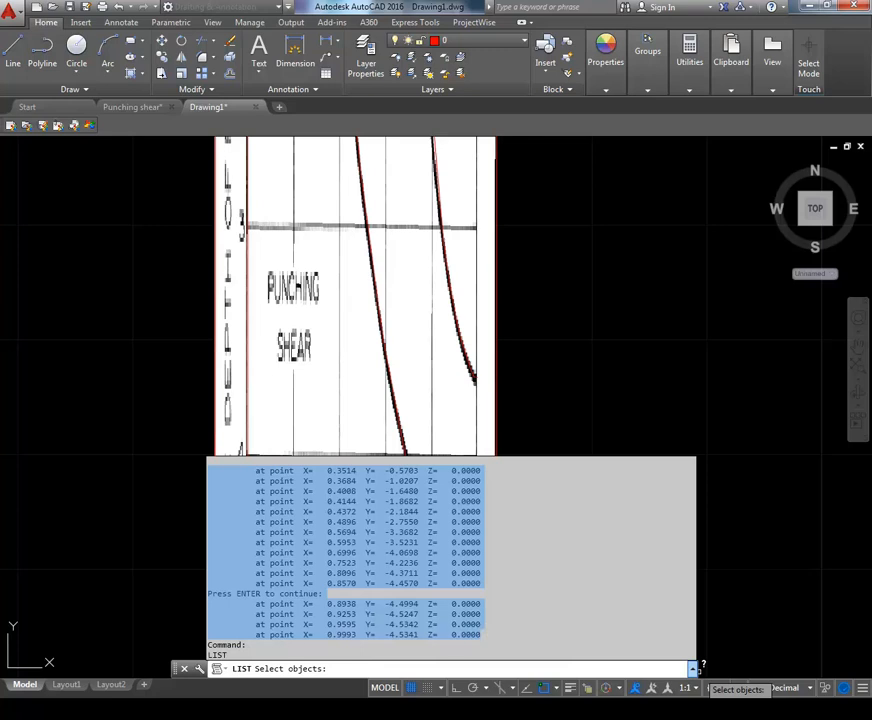
Switch to Mathcad, open the Excel component for editing, and paste the copied vertex list starting at cell C1.
{"action": "key", "text": "alt+Tab"}
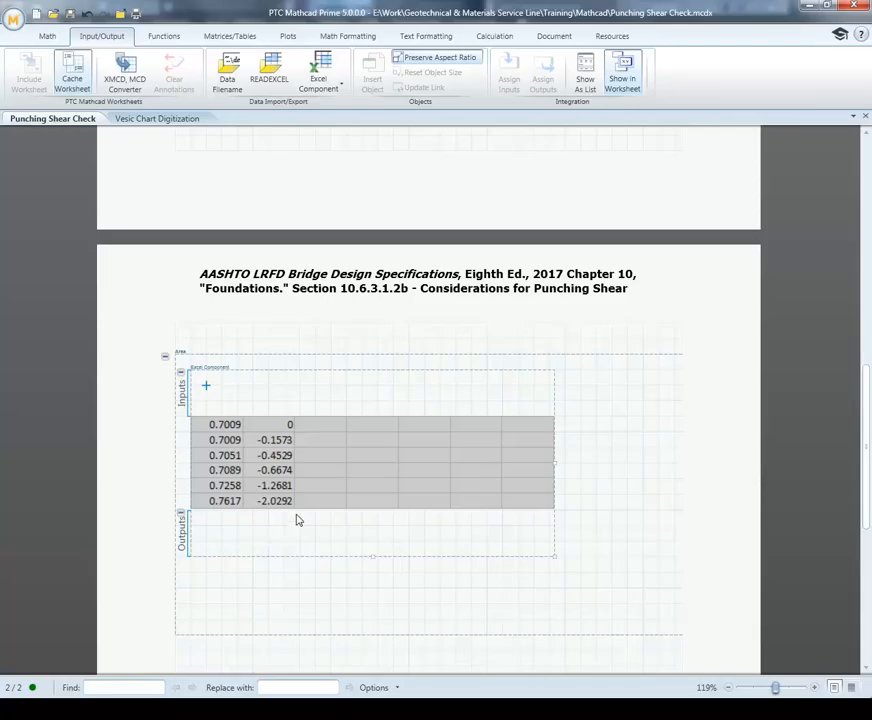
{"action": "double_click", "coordinate": [366, 472]}
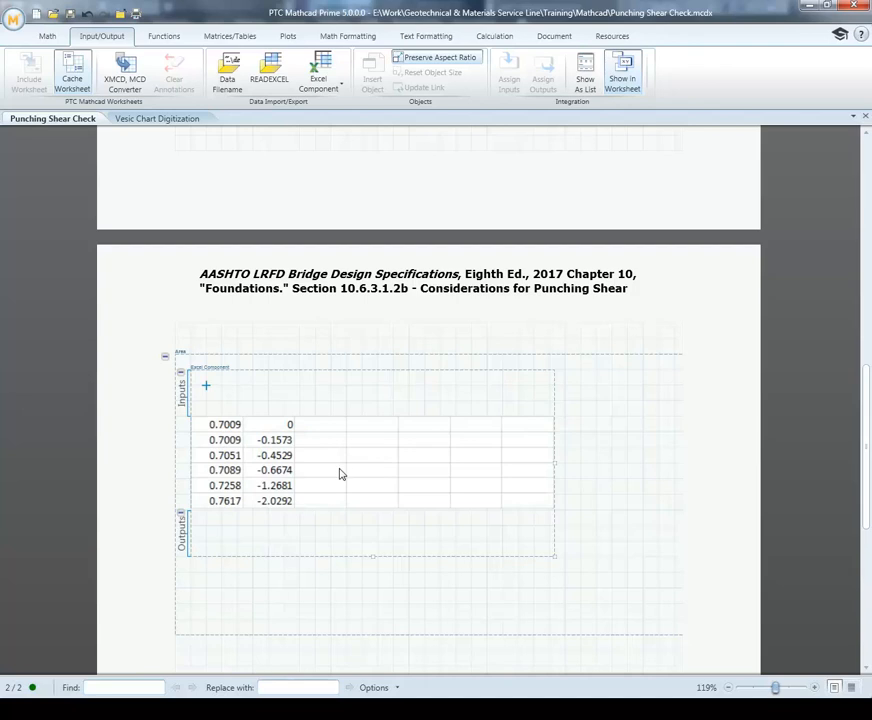
{"action": "double_click", "coordinate": [374, 459]}
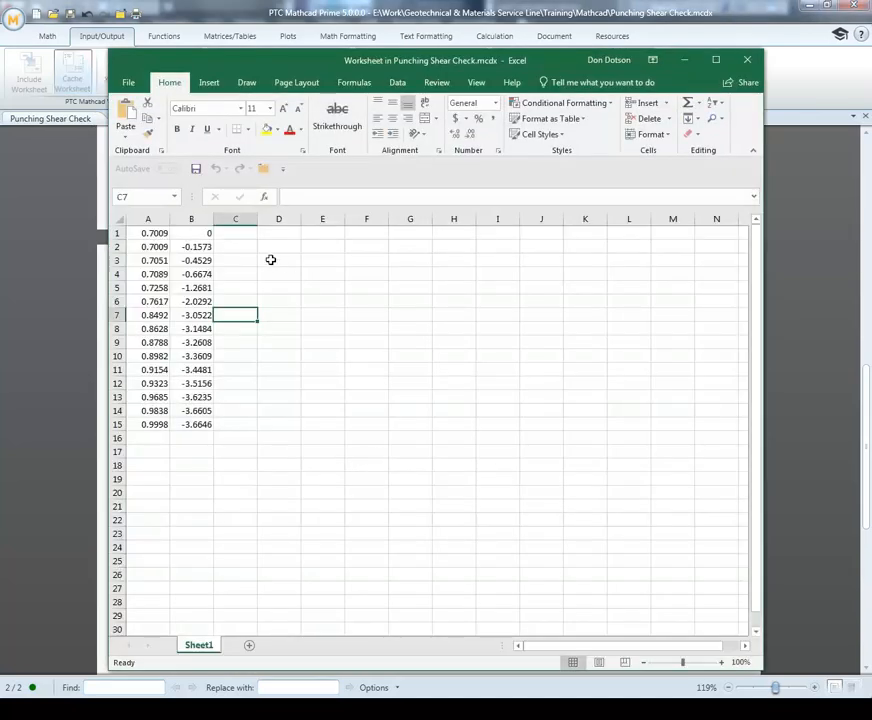
{"action": "left_click", "coordinate": [249, 233]}
{"action": "type", "text": "at\tpoint\tX=\t0.3401\tY=\t0\tZ=\t0 \tat\tpoint\tX=\t0.3514\tY=\t-0.5703\tZ=\t0 \tat\tpoint\tX=\t0.3684\tY=\t-1.0207\tZ=\t0 \tat\tpoint\tX=\t0.4008\tY=\t-1.648\tZ=\t0 \tat\tpoint\tX=\t0.4144\tY=\t-1.8682\tZ=\t0 \tat\tpoint\tX=\t0.4372\tY=\t-2.1844\tZ=\t0 \tat\tpoint\tX=\t0.4896\tY=\t-2.755\tZ=\t0 \tat\tpoint\tX=\t0.5694\tY=\t-3.3682\tZ=\t0 \tat\tpoint\tX=\t0.5953\tY=\t-3.5231\tZ=\t0 \tat\tpoint\tX=\t0.6996\tY=\t-4.0698\tZ=\t0 \tat\tpoint\tX=\t0.7523\tY=\t-4.2236\tZ=\t0 \tat\tpoint\tX=\t0.8096\tY=\t-4.3711\tZ=\t0 \tat\tpoint\tX=\t0.857\tY=\t-4.457\tZ=\t0 Press\tENTER\tto\tcontinue: \tat\tpoint\tX=\t0.8938\tY=\t-4.4994\tZ=\t0 \tat\tpoint\tX=\t0.9253\tY=\t-4.5247\tZ=\t0 \tat\tpoint\tX=\t0.9595\tY=\t-4.5342\tZ=\t0 \tat\tpoint\tX=\t0.9993\tY=\t-4.5341\tZ=\t0"}
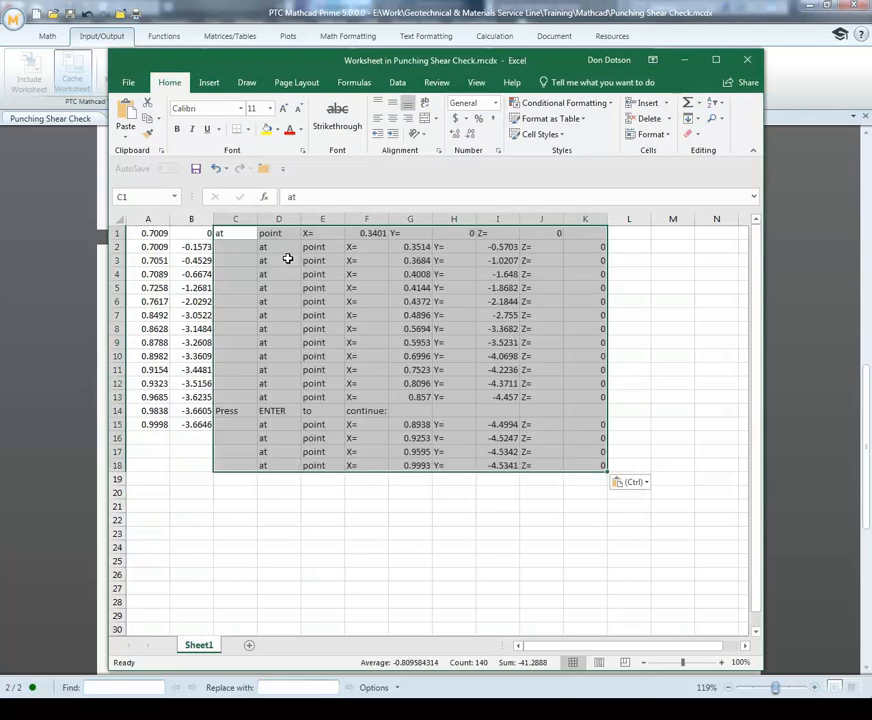
Delete cells C2:C18 with cells shifted left to align the pasted rows with row 1.
{"action": "left_click", "coordinate": [237, 247]}
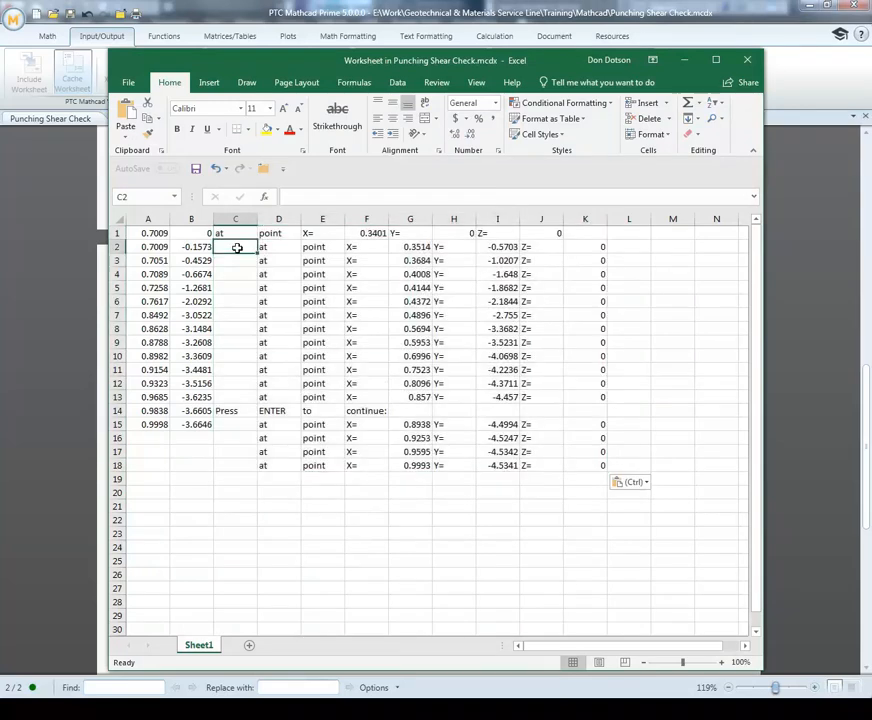
{"action": "left_click_drag", "start_coordinate": [237, 247], "coordinate": [239, 467]}
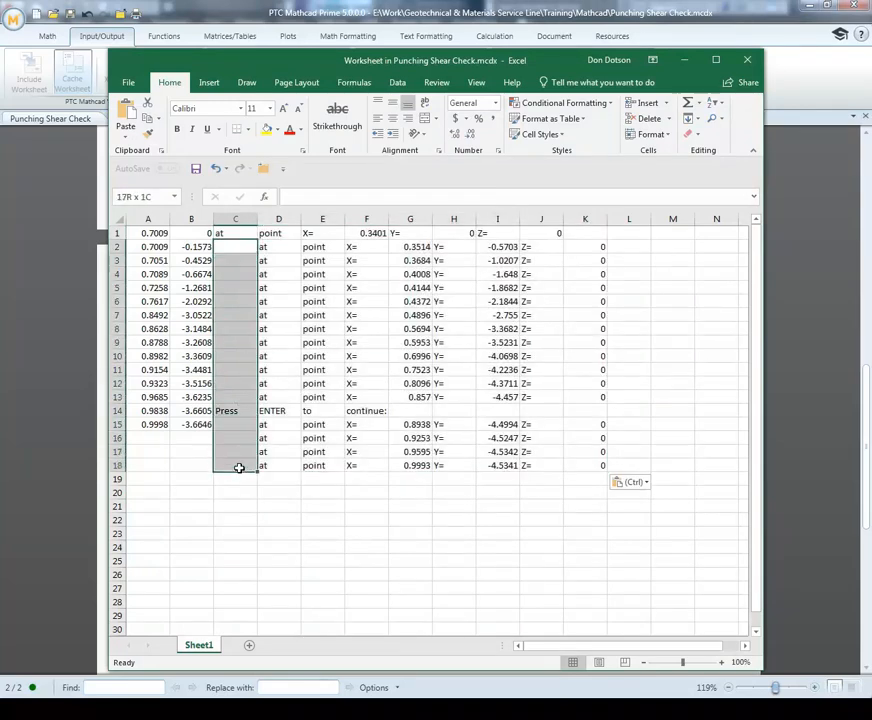
{"action": "right_click", "coordinate": [238, 457]}
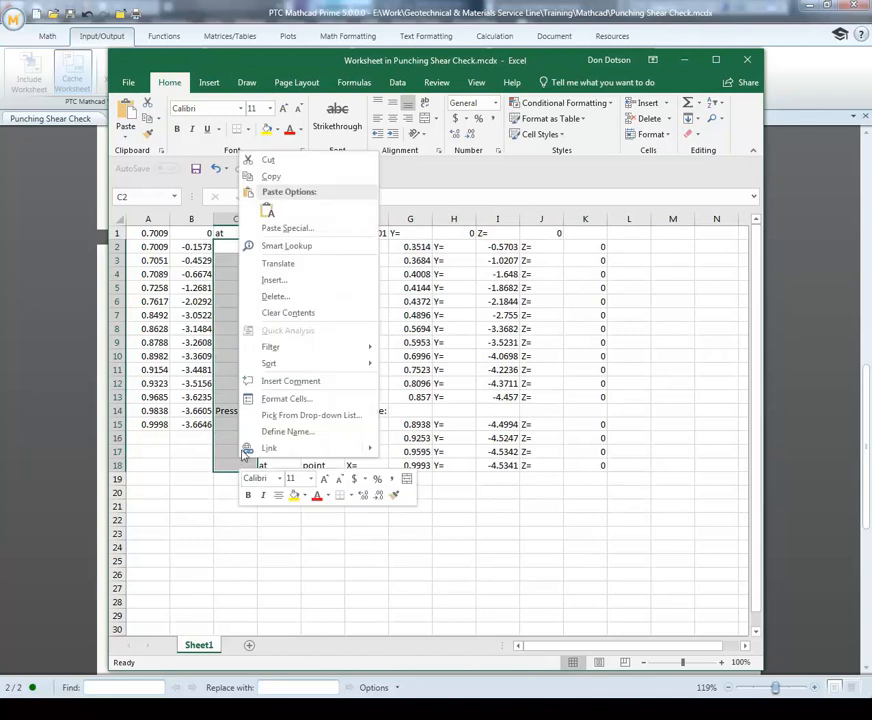
{"action": "left_click", "coordinate": [287, 301]}
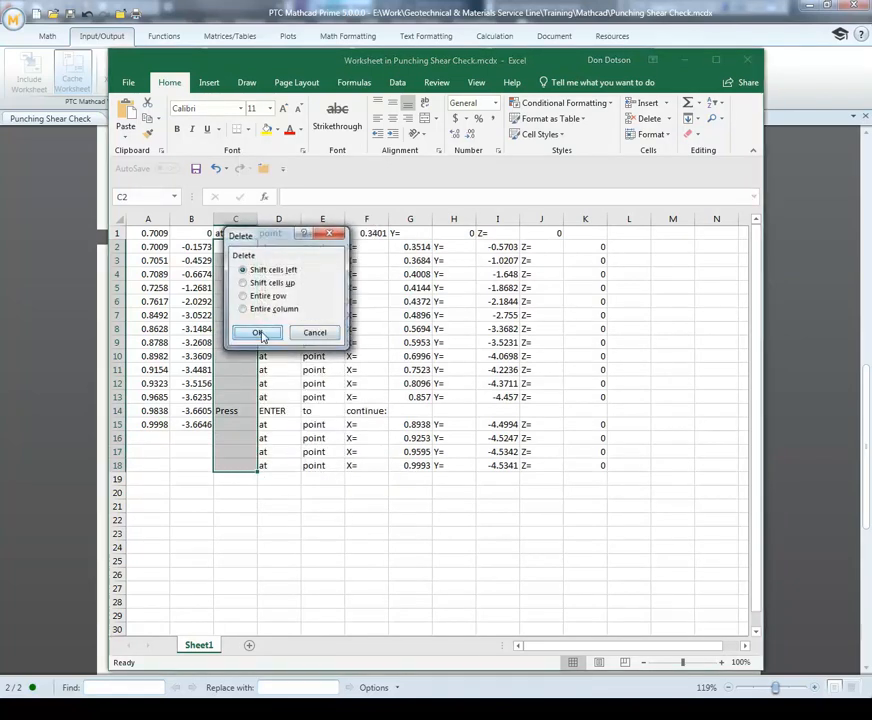
{"action": "left_click", "coordinate": [259, 333]}
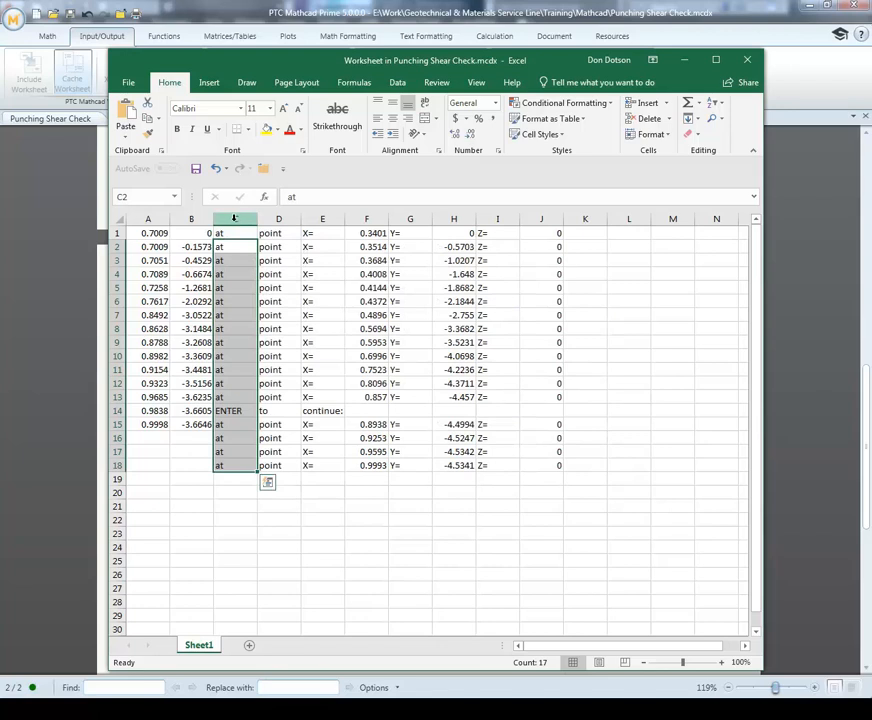
Delete columns C to E containing the "at", "point" and "X=" text.
{"action": "left_click", "coordinate": [237, 219]}
{"action": "left_click_drag", "start_coordinate": [265, 220], "coordinate": [314, 220]}
{"action": "right_click", "coordinate": [314, 221]}
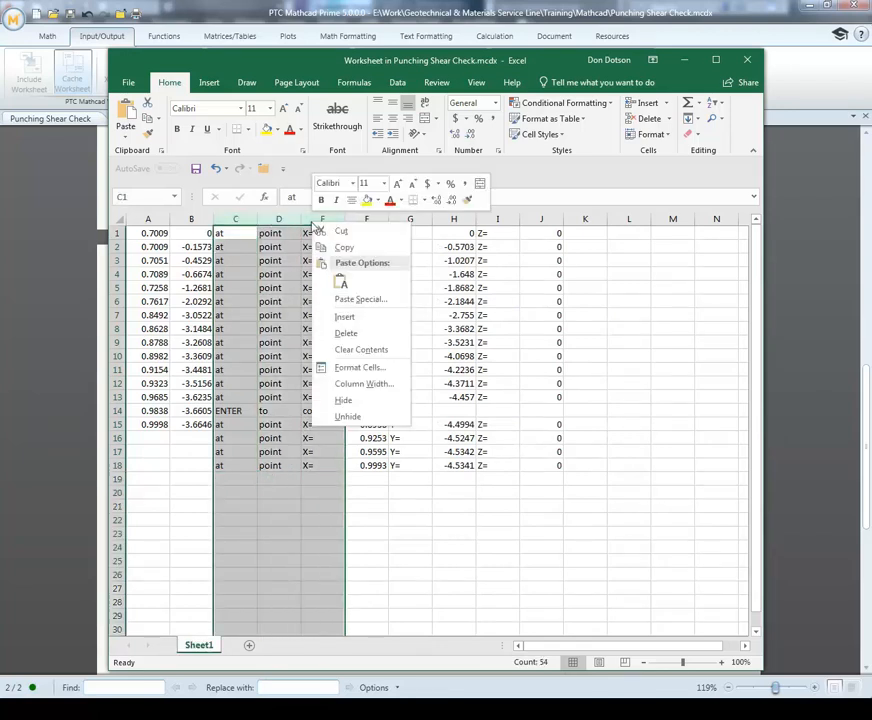
{"action": "left_click", "coordinate": [343, 333]}
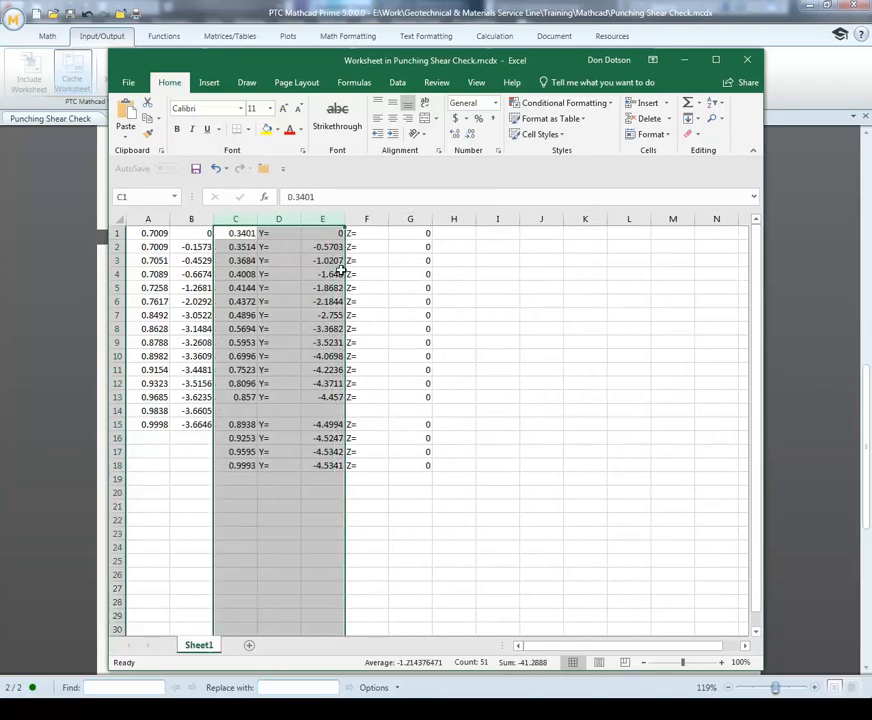
Delete columns F and G containing the "Z=" text and zeros, and column D containing the "Y=" text.
{"action": "left_click_drag", "start_coordinate": [356, 220], "coordinate": [407, 223]}
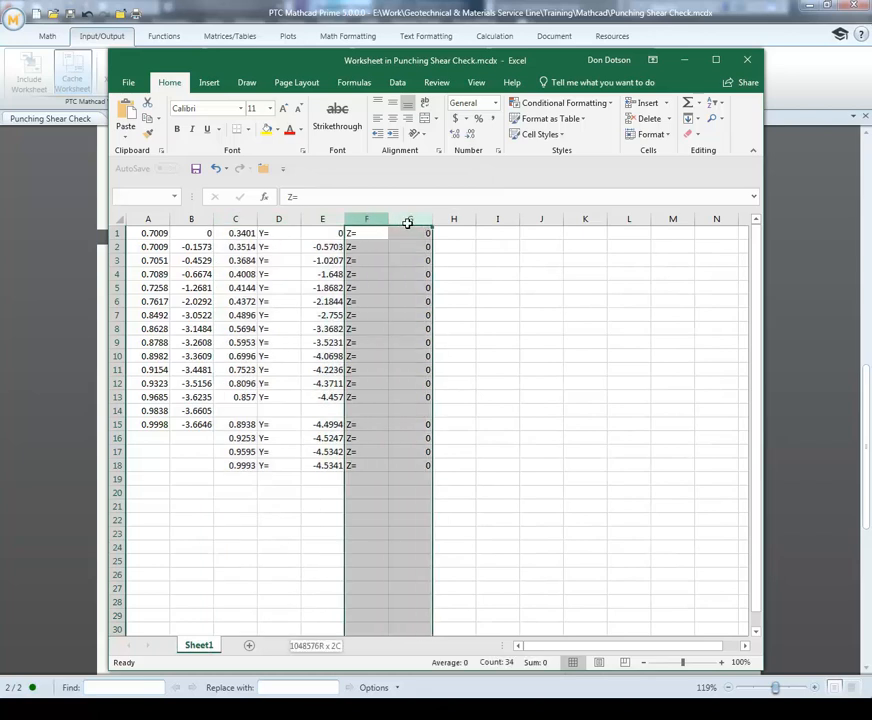
{"action": "right_click", "coordinate": [409, 222]}
{"action": "left_click", "coordinate": [442, 335]}
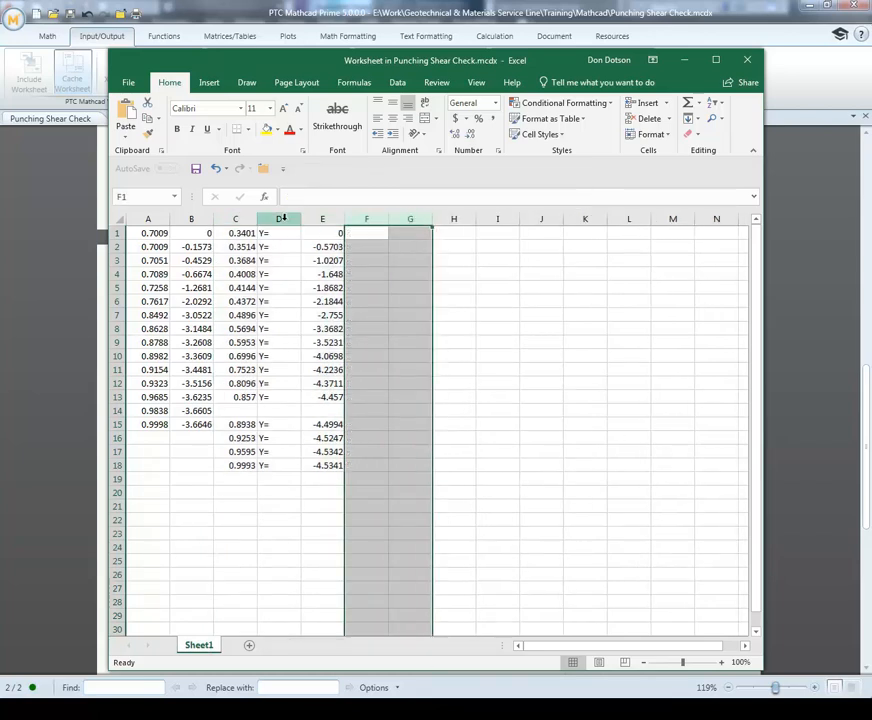
{"action": "left_click", "coordinate": [284, 218]}
{"action": "right_click", "coordinate": [284, 220]}
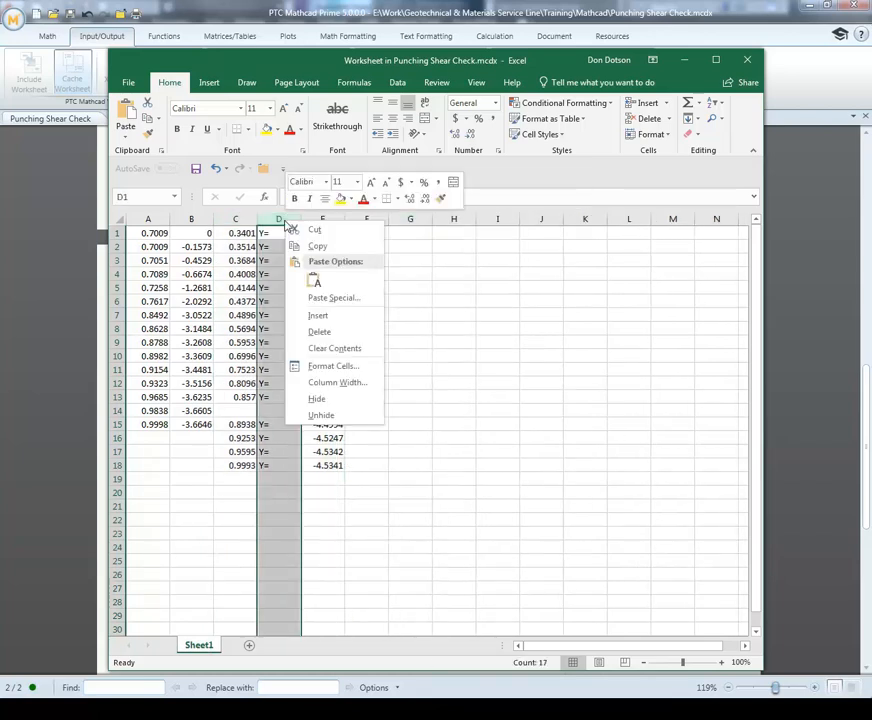
{"action": "left_click", "coordinate": [310, 329]}
Delete the empty cells C14:D14 with cells shifted up, and close the embedded worksheet to return to Mathcad.
{"action": "left_click_drag", "start_coordinate": [241, 411], "coordinate": [271, 411]}
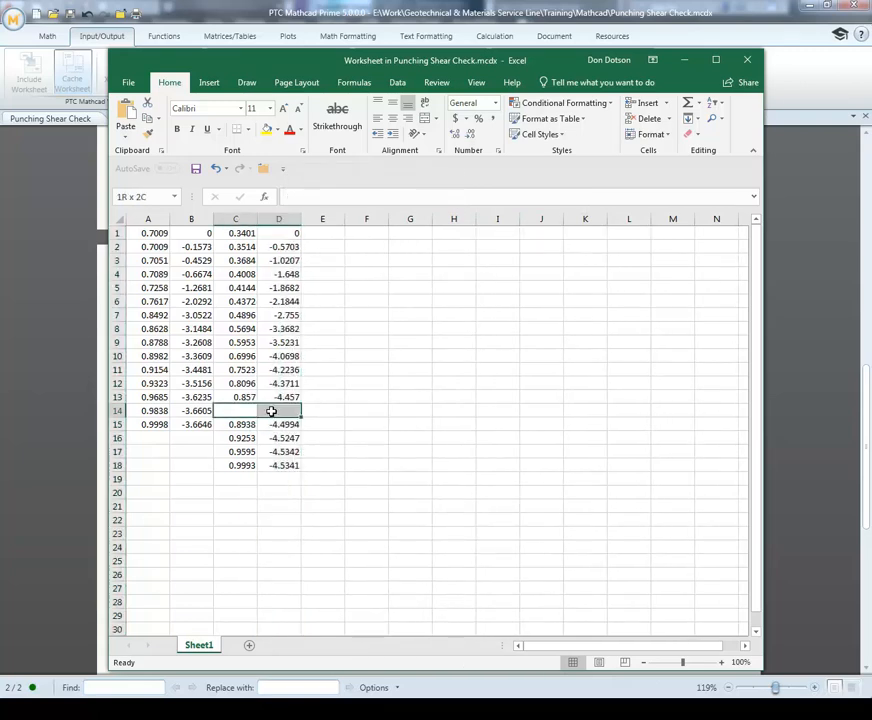
{"action": "right_click", "coordinate": [271, 411]}
{"action": "left_click", "coordinate": [312, 252]}
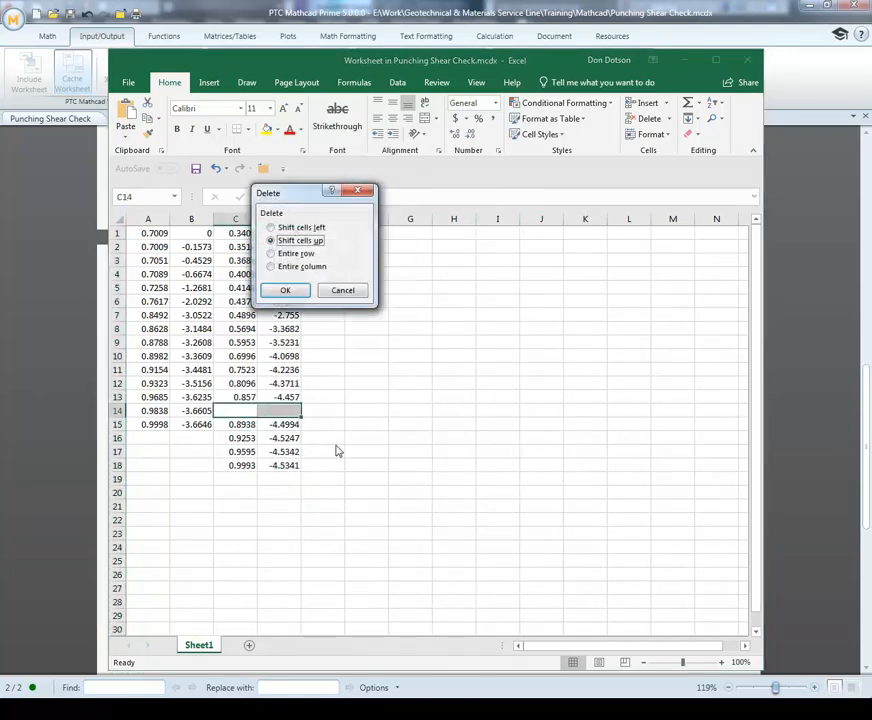
{"action": "left_click", "coordinate": [290, 291]}
{"action": "left_click", "coordinate": [339, 316]}
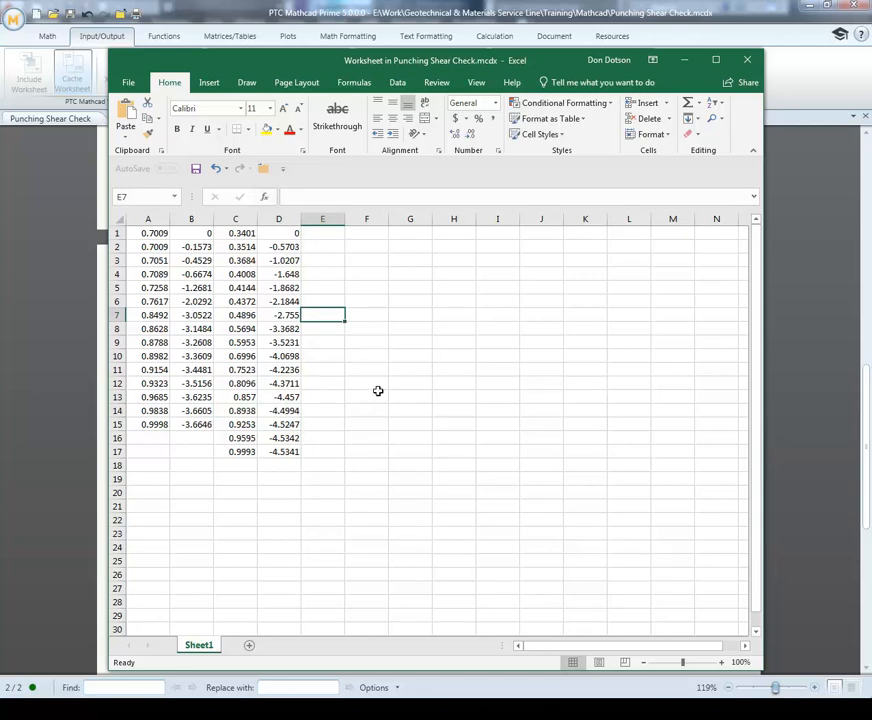
{"action": "left_click", "coordinate": [750, 62]}
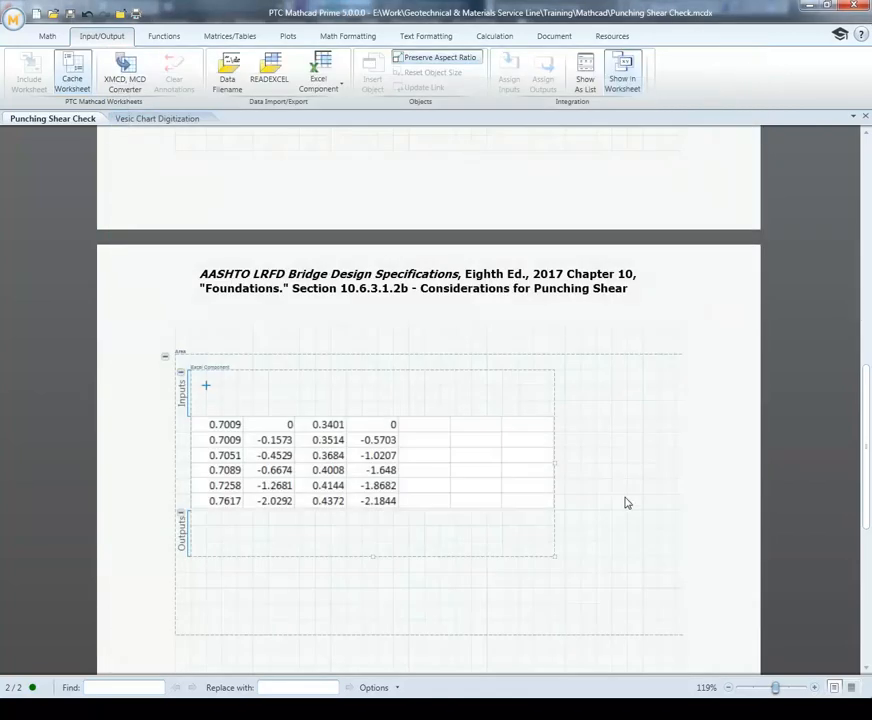
{"action": "left_click", "coordinate": [626, 502]}
{"action": "scroll", "coordinate": [626, 501], "scroll_direction": "down", "scroll_amount": 3}
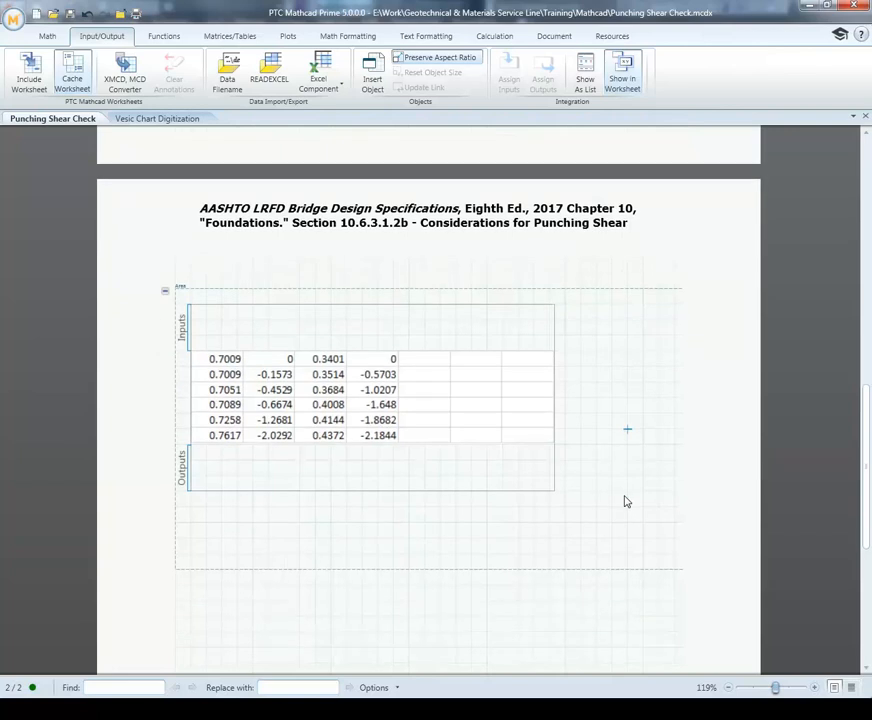
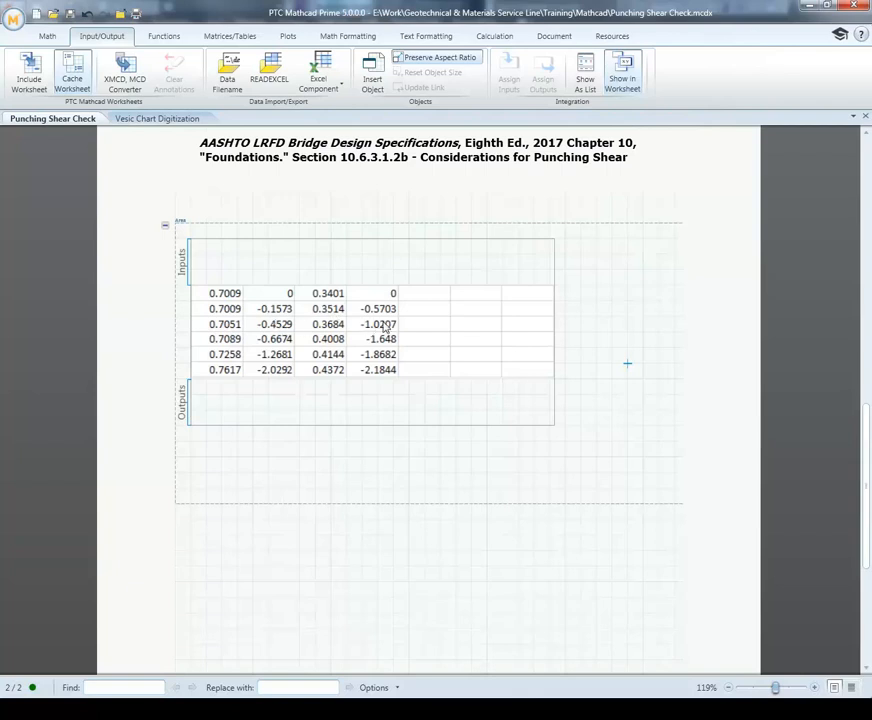
Define the Excel component output xGS as excel with the range subscript "Sheet1!A1:A15".
{"action": "left_click", "coordinate": [202, 462]}
{"action": "scroll", "coordinate": [541, 420], "scroll_direction": "up", "scroll_amount": 1}
{"action": "left_click", "coordinate": [227, 479]}
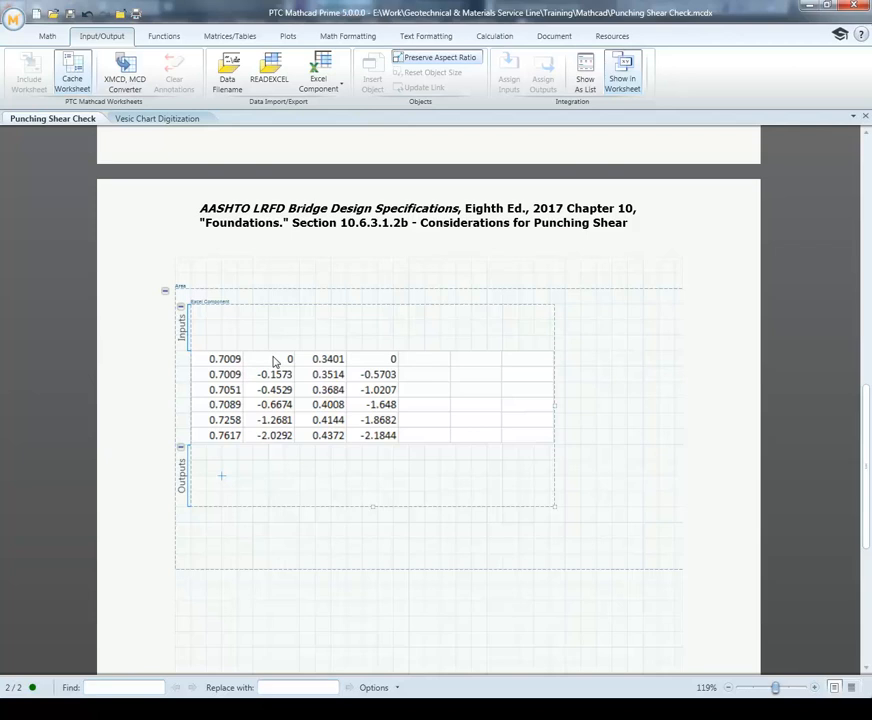
{"action": "type", "text": "xGS:=e"}
{"action": "type", "text": "xcel"}
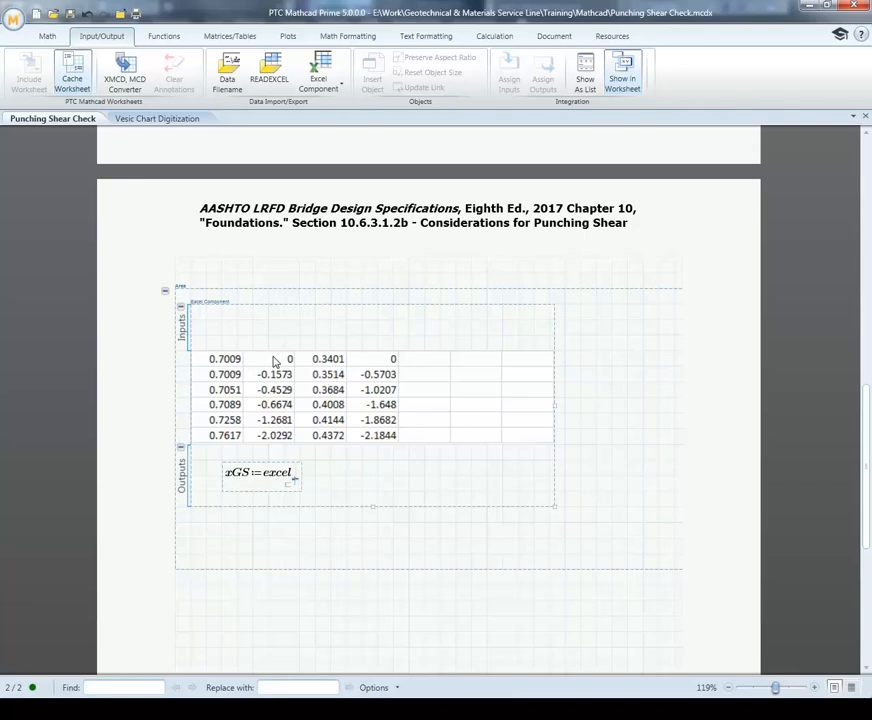
{"action": "type", "text": "\"Sheet1!A1:A15"}
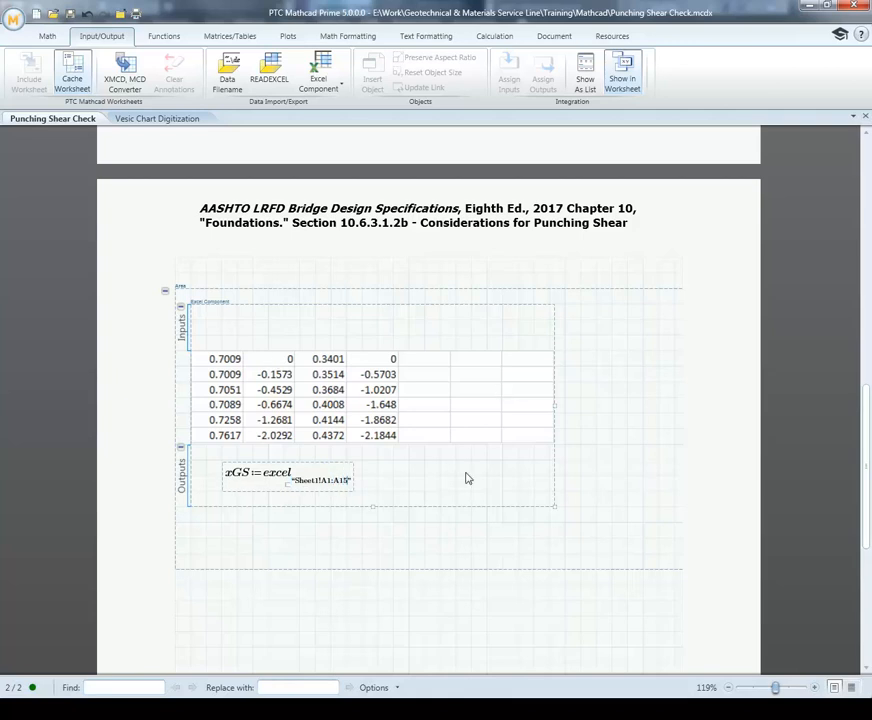
{"action": "left_click", "coordinate": [424, 476]}
{"action": "scroll", "coordinate": [508, 446], "scroll_direction": "down", "scroll_amount": 1}
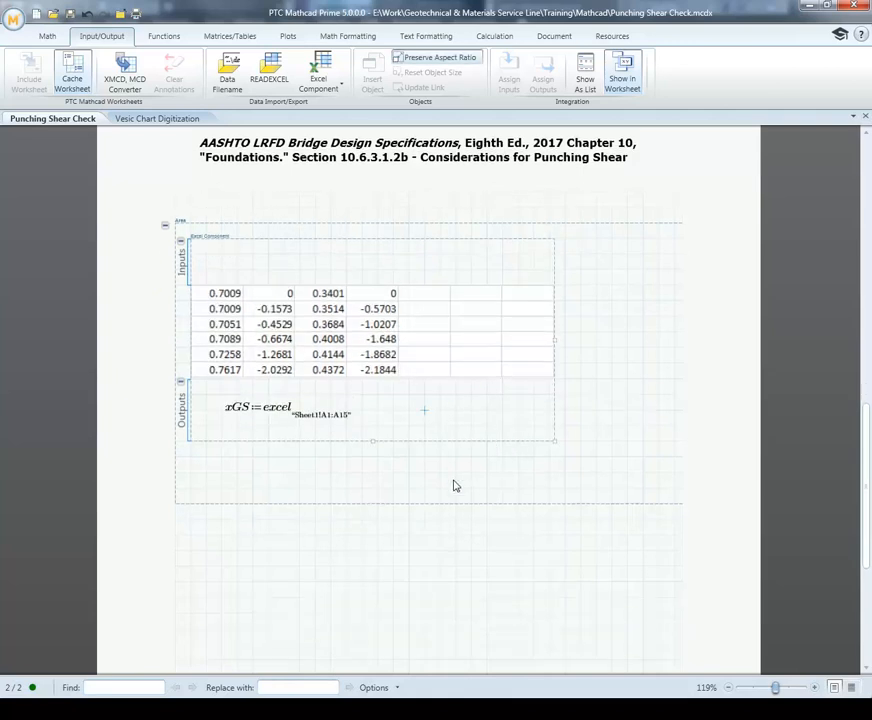
Evaluate xGS beneath the area and display the resulting vector with four decimal places.
{"action": "left_click", "coordinate": [206, 550]}
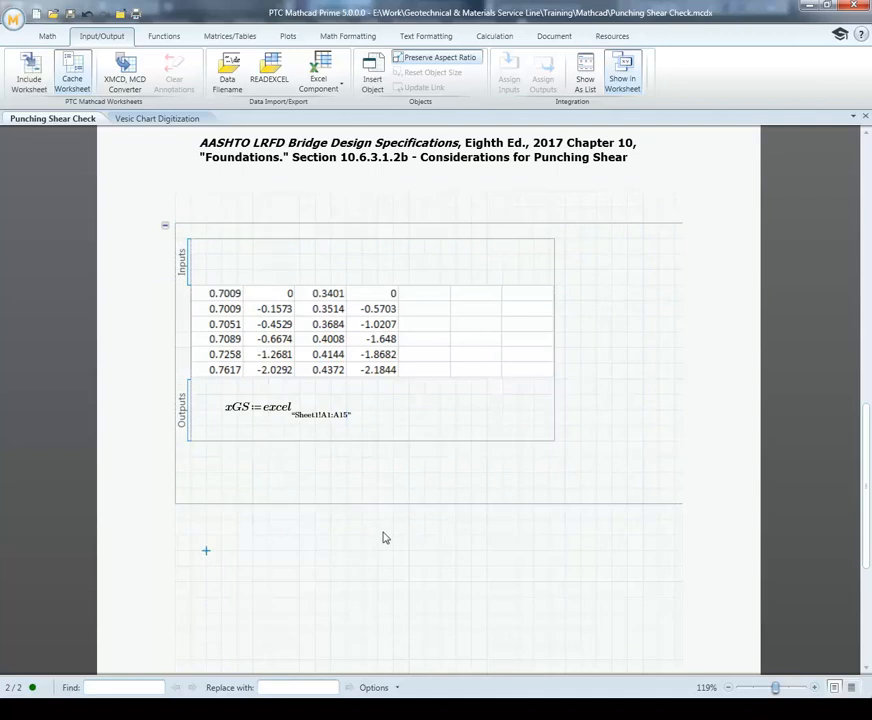
{"action": "type", "text": "x"}
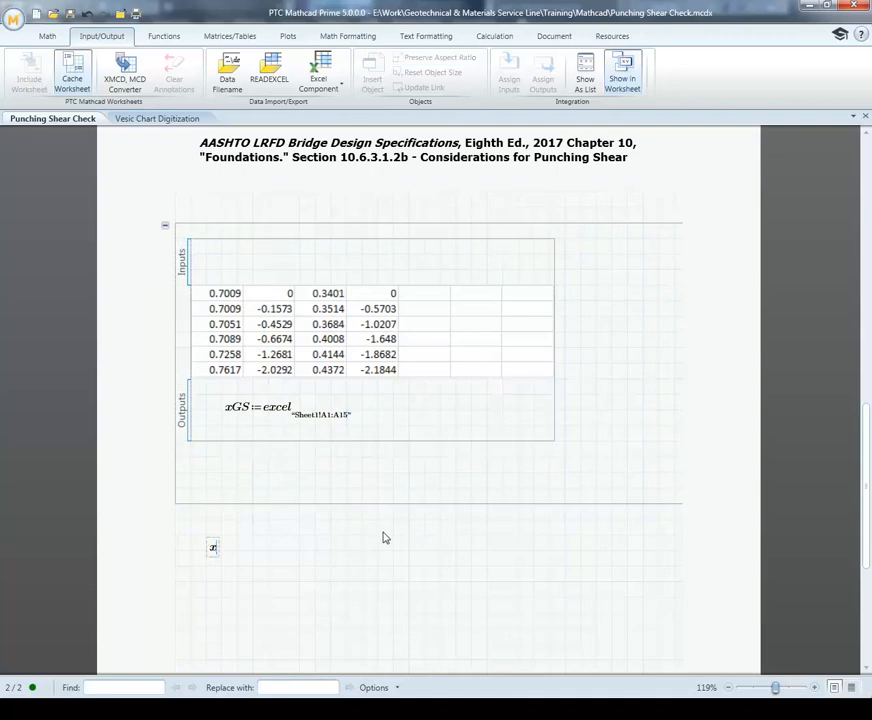
{"action": "type", "text": "GS ="}
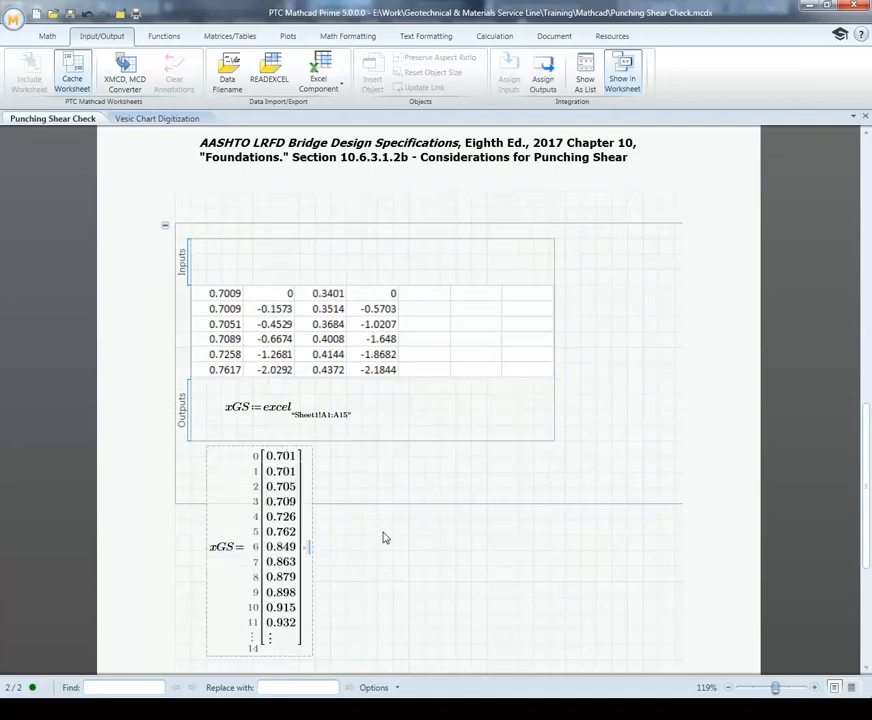
{"action": "left_click", "coordinate": [362, 581]}
{"action": "left_click", "coordinate": [285, 579]}
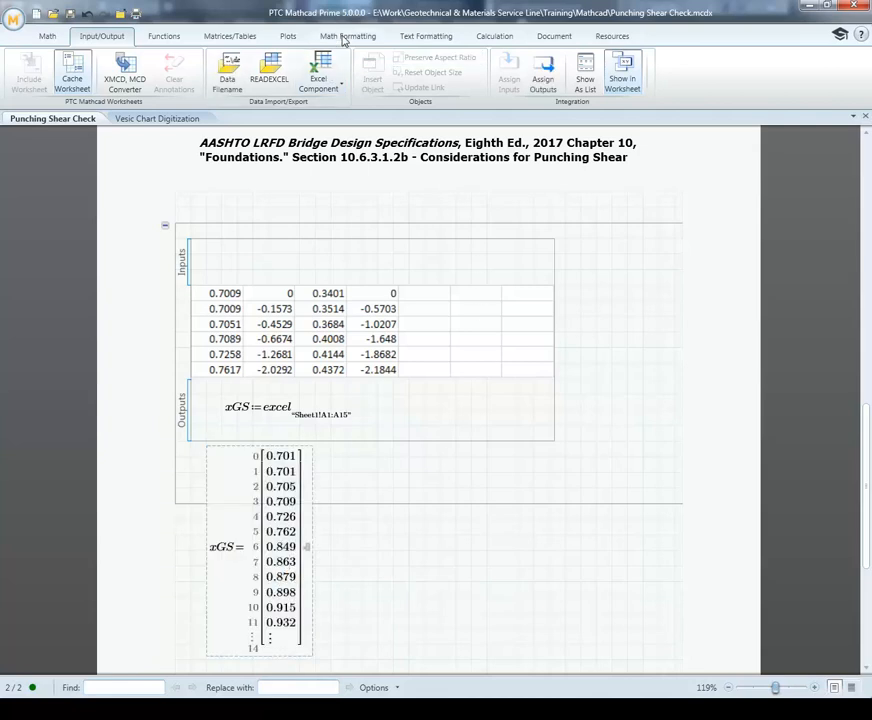
{"action": "left_click", "coordinate": [348, 38]}
{"action": "left_click", "coordinate": [218, 72]}
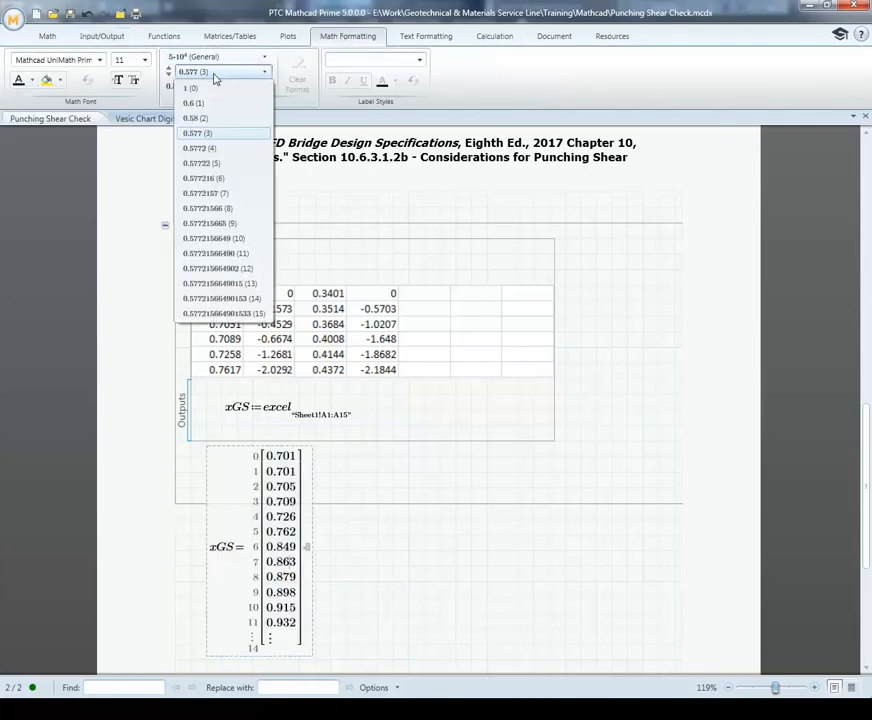
{"action": "left_click", "coordinate": [205, 150]}
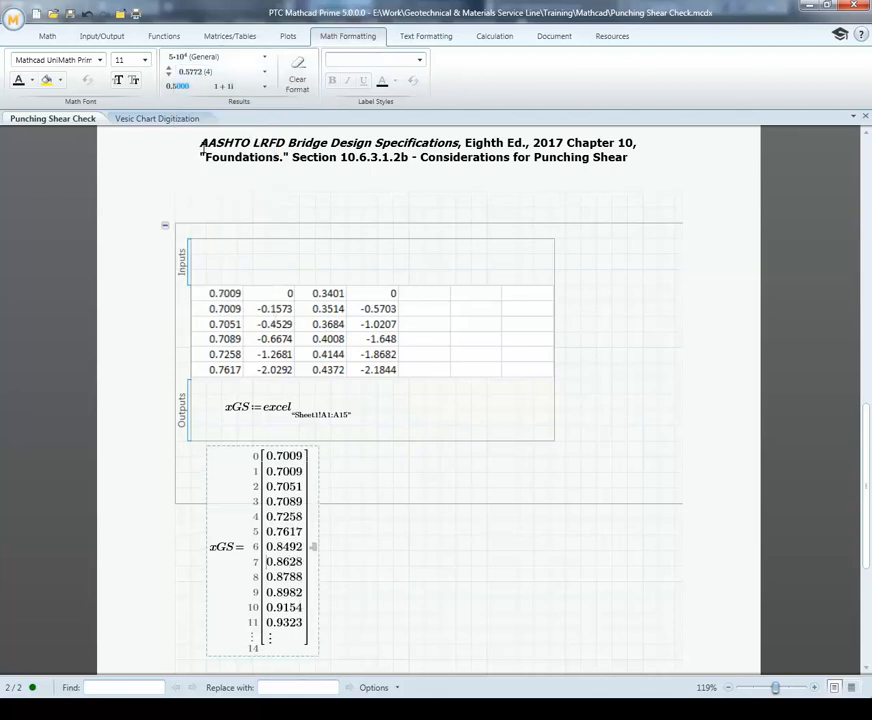
Delete the xGS evaluation placed beneath the area.
{"action": "left_click", "coordinate": [408, 597]}
{"action": "left_click_drag", "start_coordinate": [471, 566], "coordinate": [113, 538]}
{"action": "key", "text": "Delete"}
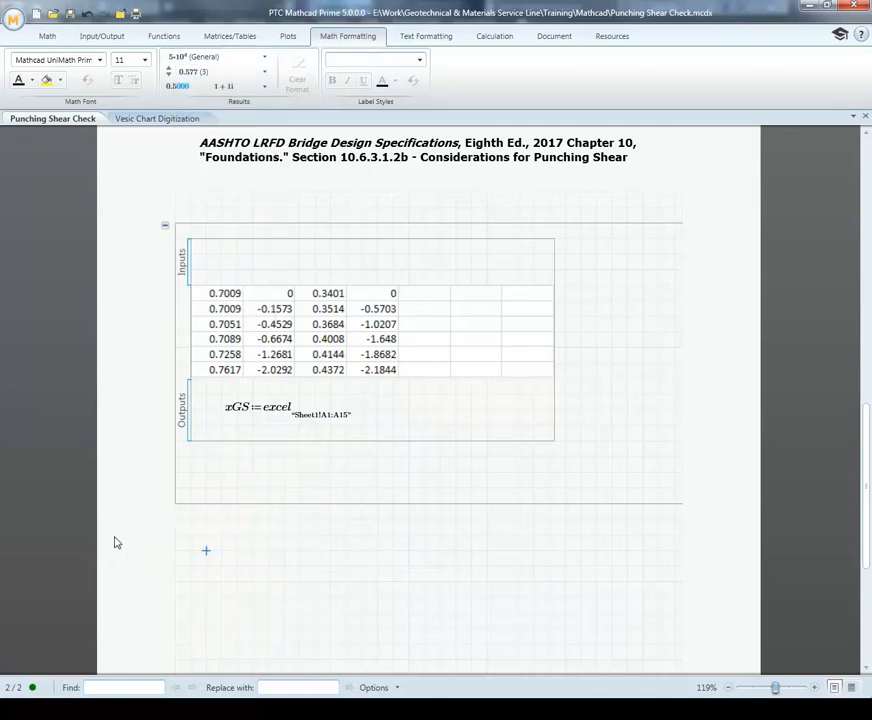
Shift the xGS definition to the left edge of the component's outputs and add blank space below it.
{"action": "left_click", "coordinate": [339, 425]}
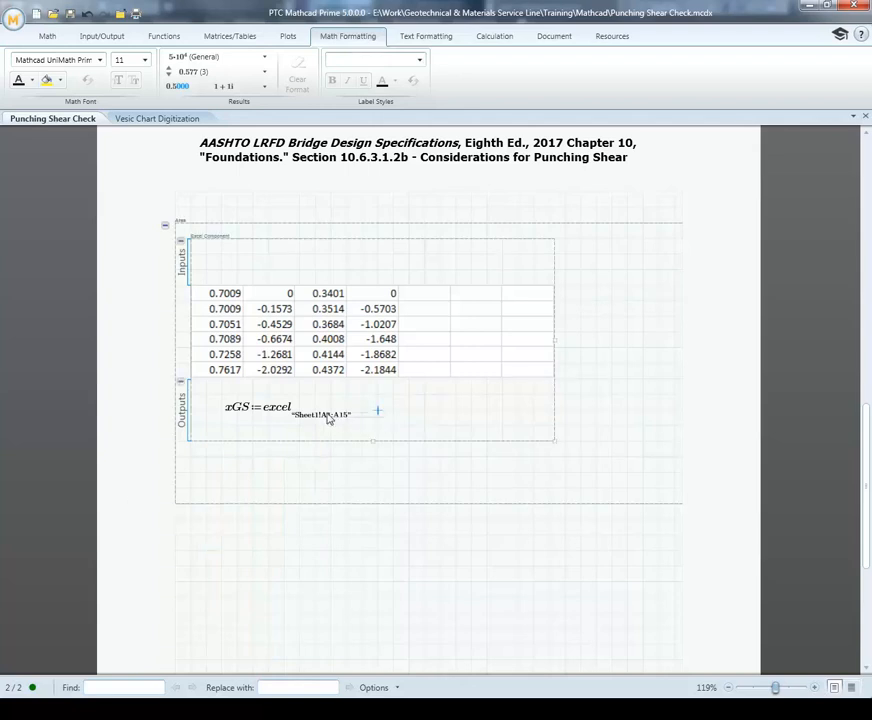
{"action": "key", "text": "Left"}
{"action": "key", "text": "Left"}
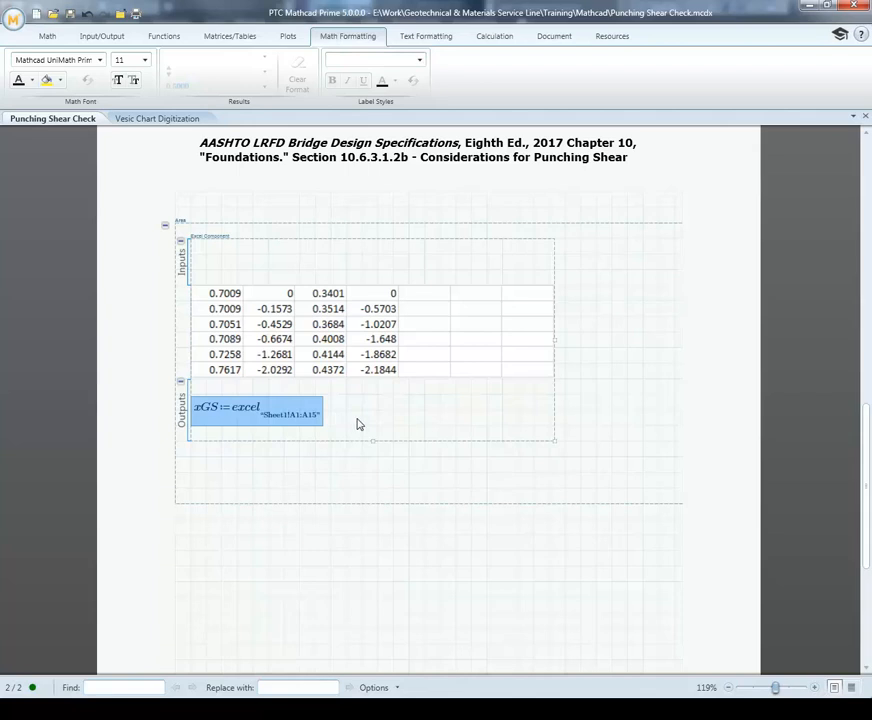
{"action": "left_click", "coordinate": [361, 424]}
{"action": "key", "text": "Return"}
{"action": "key", "text": "Return"}
{"action": "key", "text": "Return"}
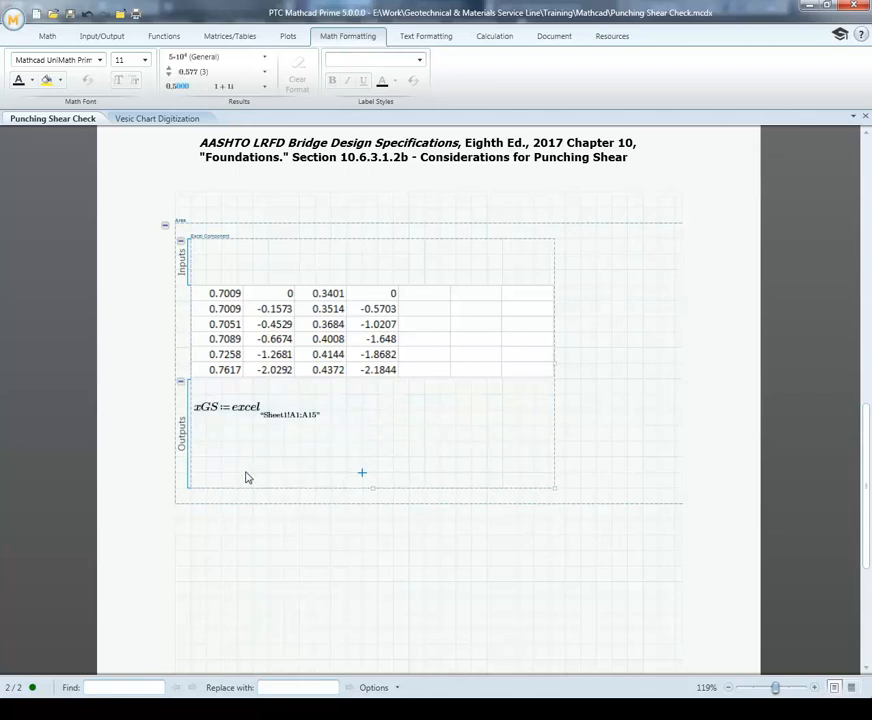
Define the output yGS below xGS as excel with the range subscript "Sheet1!B1:B15".
{"action": "left_click", "coordinate": [203, 443]}
{"action": "key", "text": "Left"}
{"action": "type", "text": "y"}
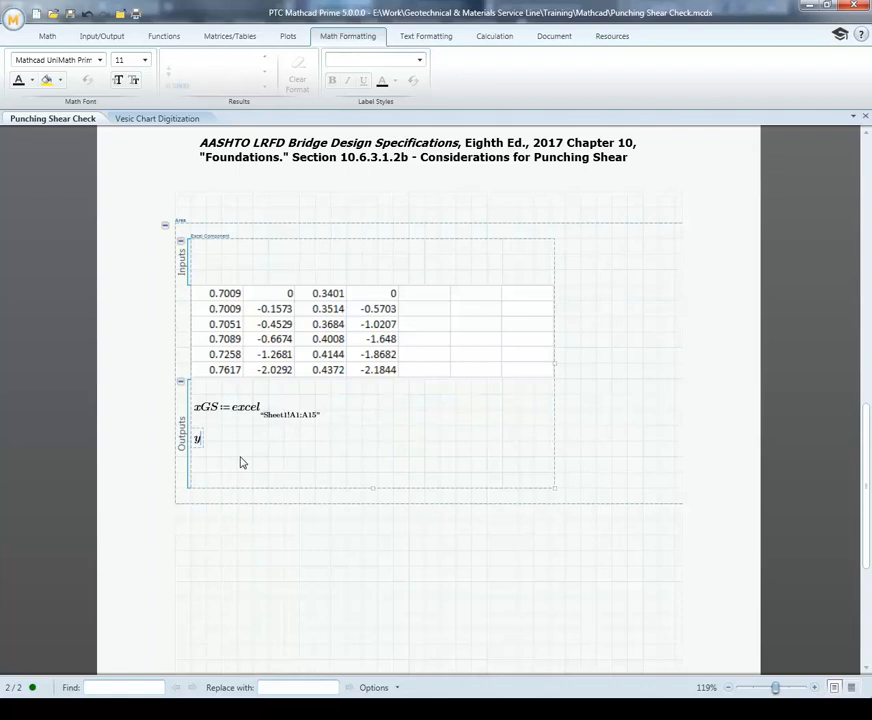
{"action": "type", "text": "GS:=excel\"Sheet1!"}
{"action": "key", "text": "Menu"}
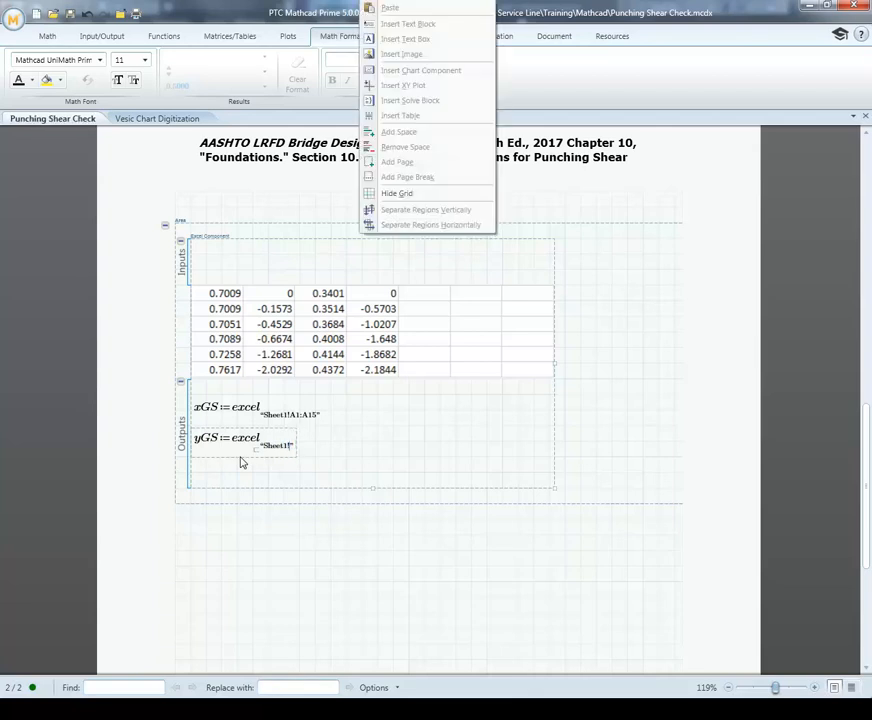
{"action": "key", "text": "Escape"}
{"action": "type", "text": "B"}
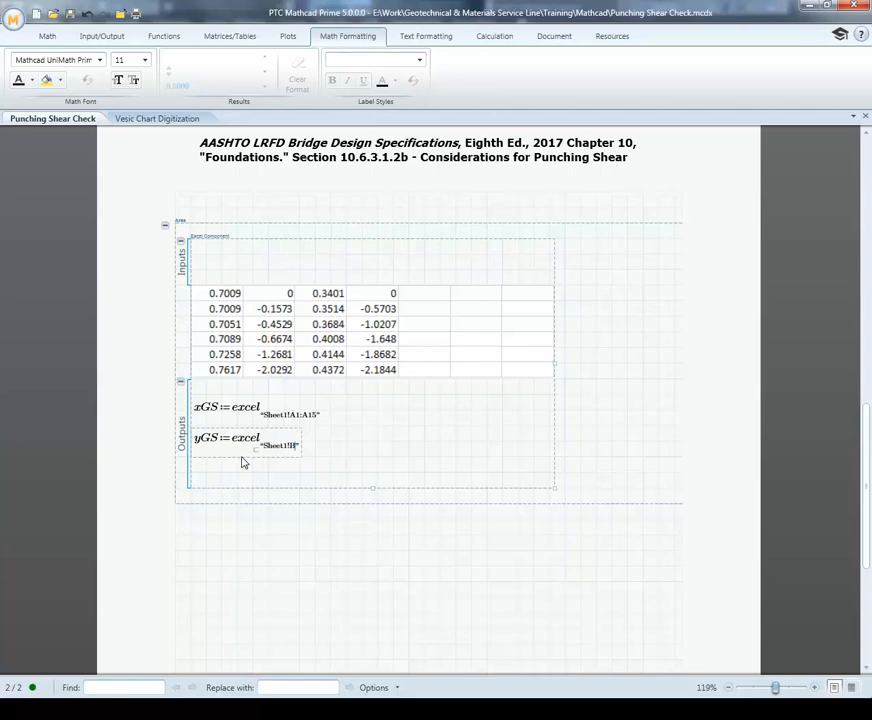
{"action": "type", "text": "1:B15"}
Define the output xLS beside xGS as excel with the range subscript "Sheet1!C1:C20".
{"action": "left_click", "coordinate": [349, 417]}
{"action": "type", "text": "x"}
{"action": "type", "text": "LS:="}
{"action": "type", "text": "excel"}
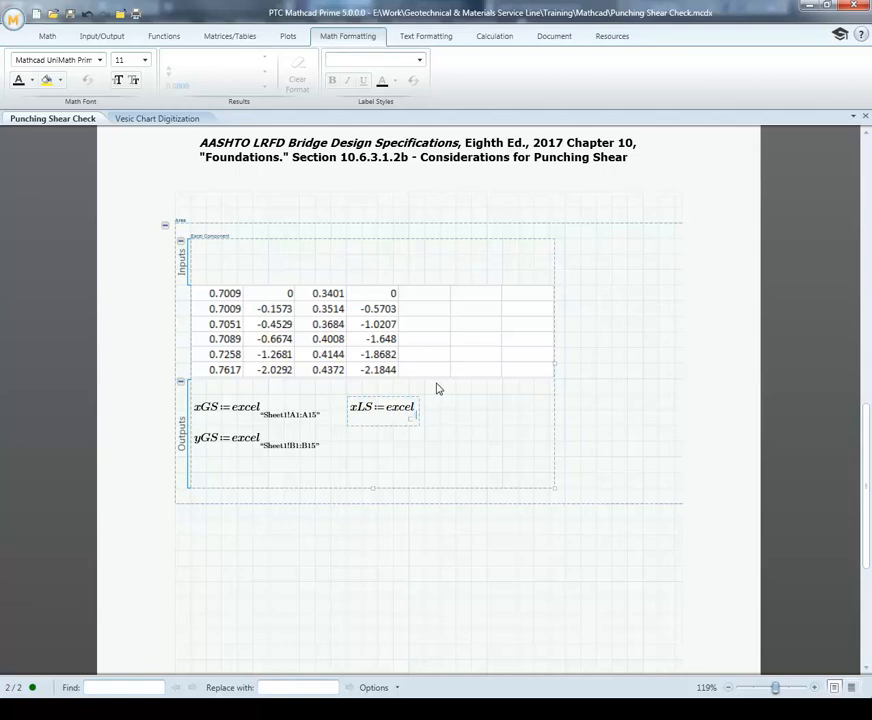
{"action": "type", "text": ".\"Sheet1!C1:C20"}
{"action": "left_click", "coordinate": [407, 527]}
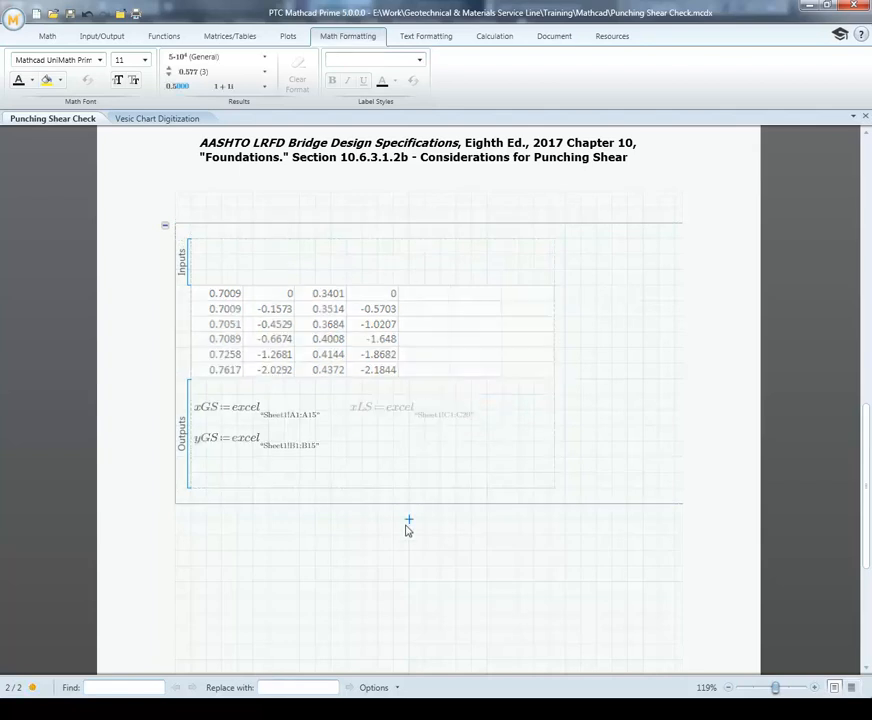
Check the last data row in the embedded worksheet and correct the xLS range to "Sheet1!C1:C17".
{"action": "double_click", "coordinate": [415, 364]}
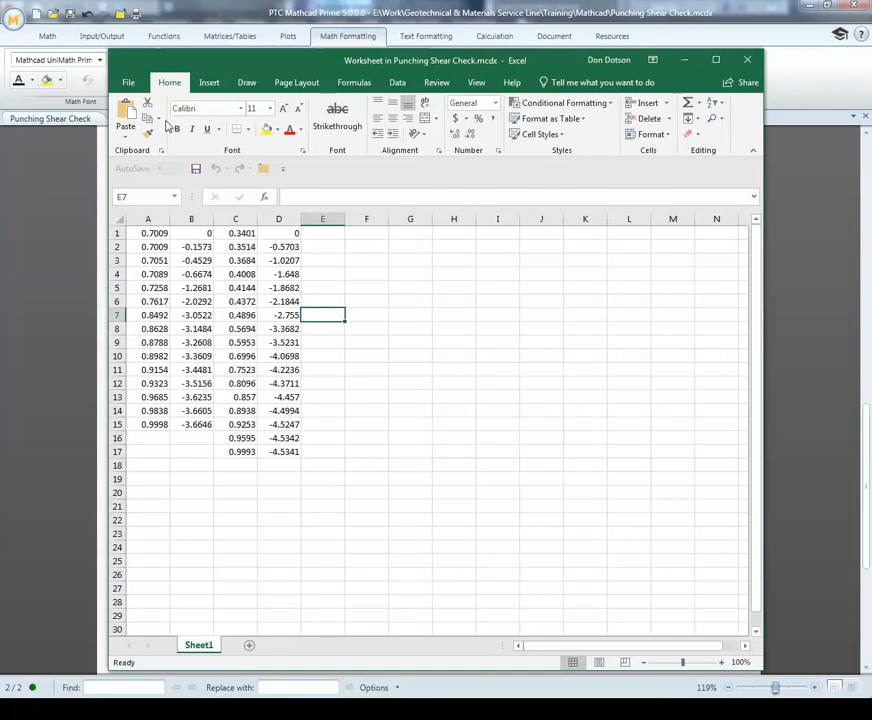
{"action": "left_click", "coordinate": [748, 61]}
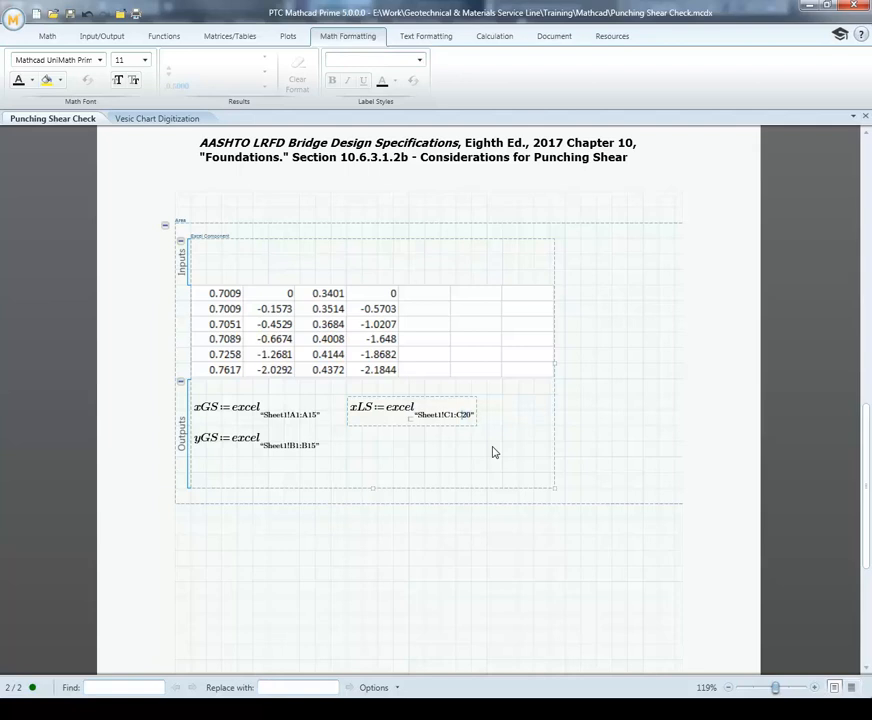
{"action": "key", "text": "Delete"}
{"action": "key", "text": "Delete"}
{"action": "type", "text": "17"}
Define the output yLS below xLS as excel with the range subscript "Sheet1!D1:D17".
{"action": "left_click", "coordinate": [347, 443]}
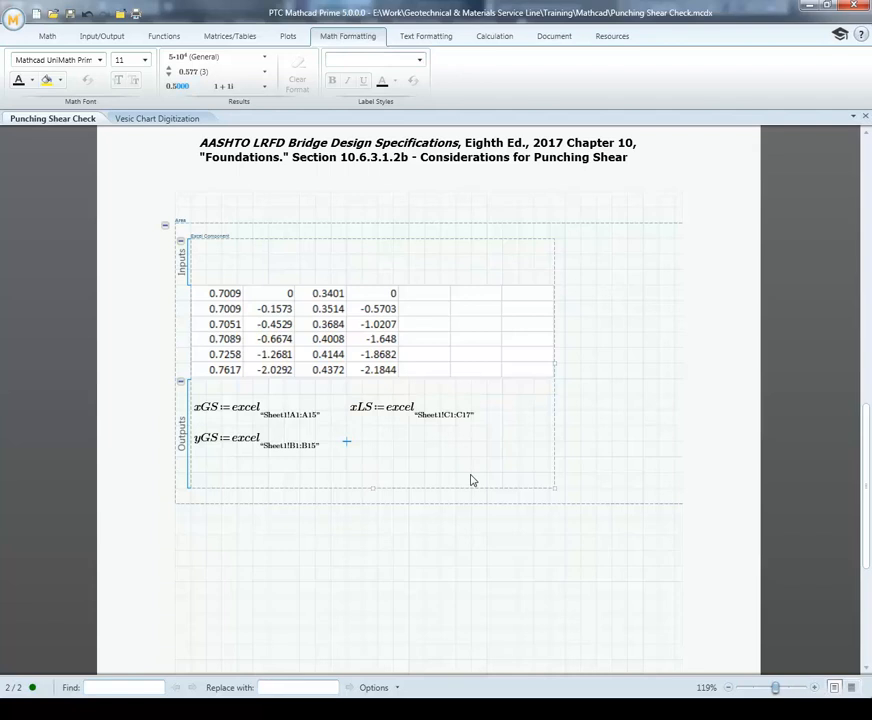
{"action": "type", "text": "yLS:=excel"}
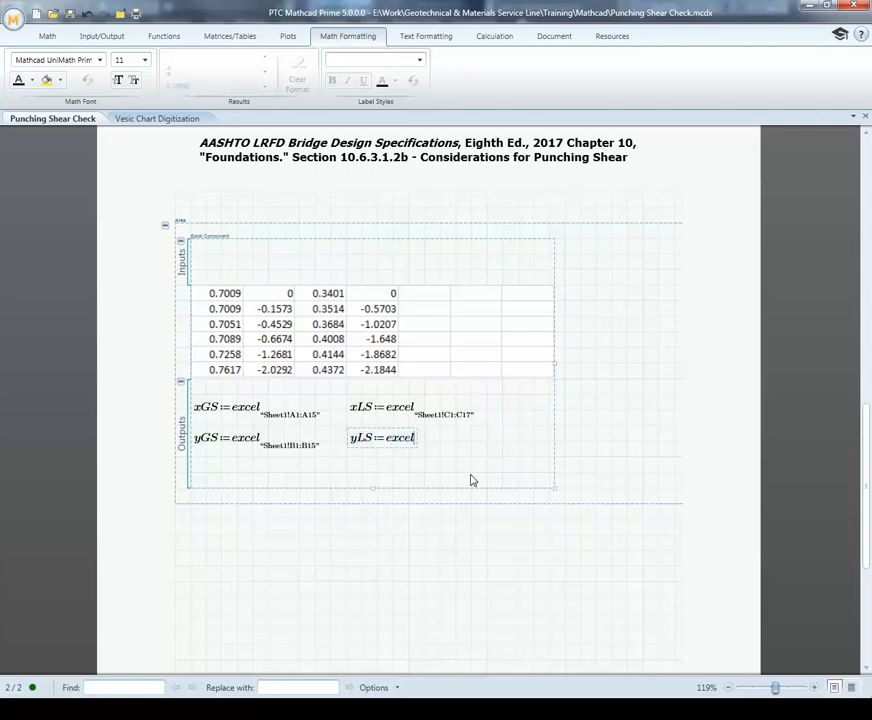
{"action": "type", "text": "."}
{"action": "type", "text": "\""}
{"action": "type", "text": "Sheet"}
{"action": "type", "text": "1"}
{"action": "type", "text": "!"}
{"action": "type", "text": "D1"}
{"action": "type", "text": ":"}
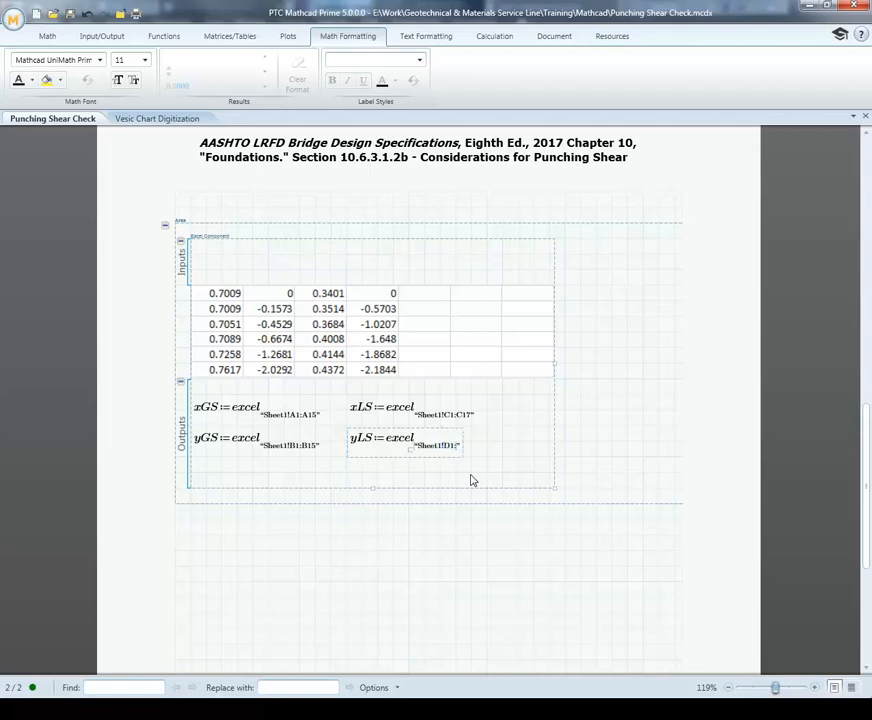
{"action": "type", "text": "D17"}
{"action": "left_click", "coordinate": [252, 535]}
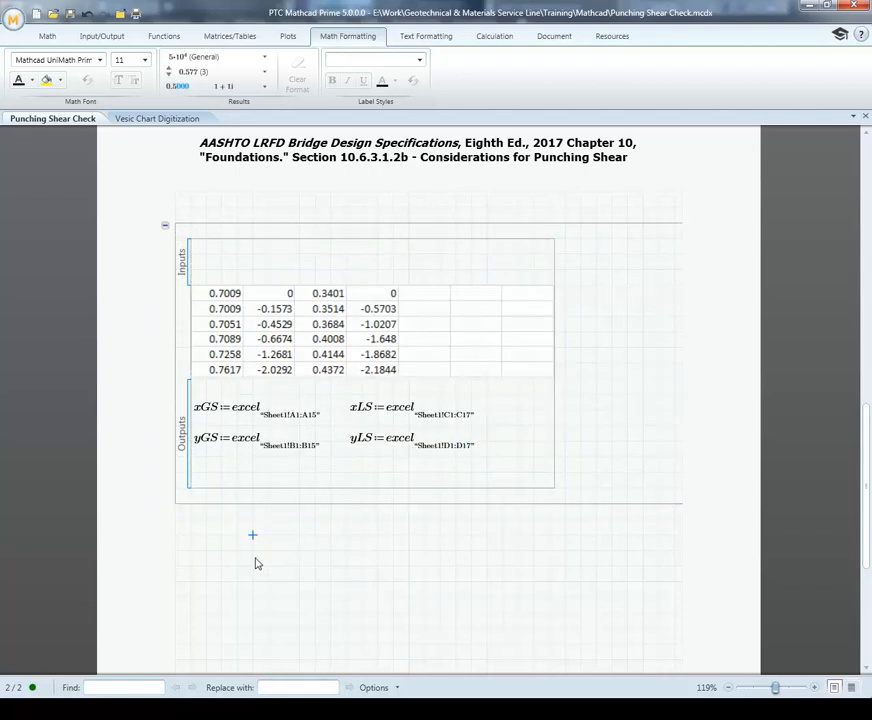
Collapse the area containing the Excel component and place the cursor in the blank space beneath it.
{"action": "left_click", "coordinate": [194, 567]}
{"action": "left_click", "coordinate": [190, 613]}
{"action": "left_click", "coordinate": [165, 226]}
{"action": "left_click", "coordinate": [238, 332]}
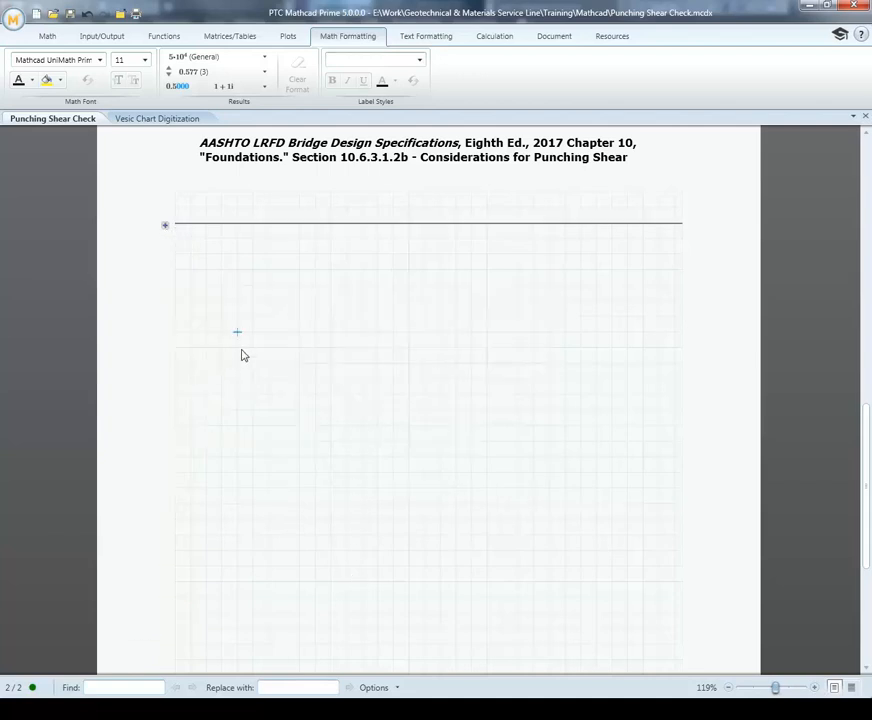
Reopen the embedded Excel worksheet inside the collapsed area and insert an empty scatter chart beside the data columns.
{"action": "left_click", "coordinate": [166, 228]}
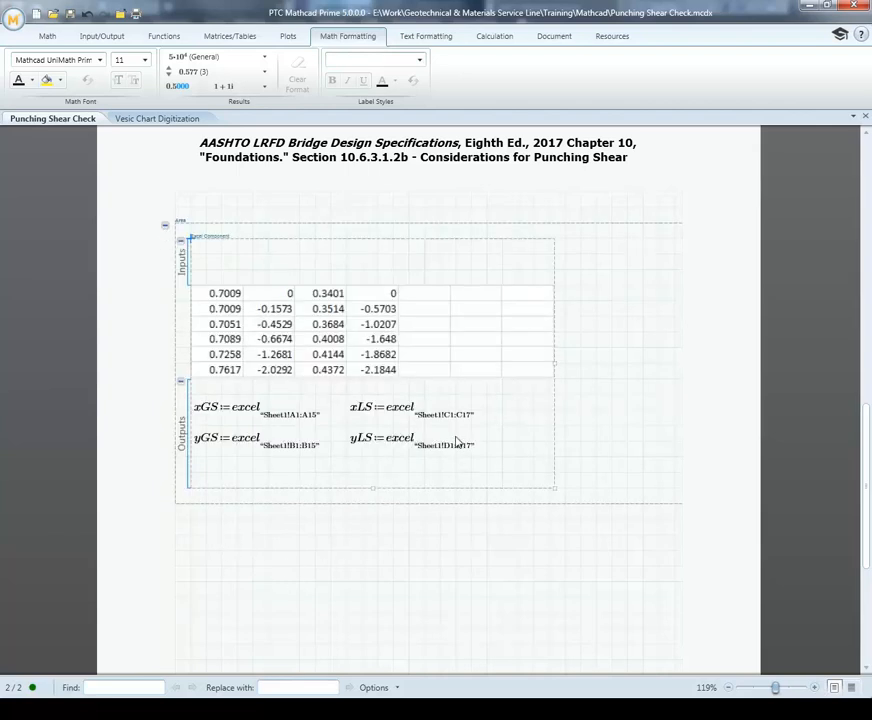
{"action": "double_click", "coordinate": [463, 363]}
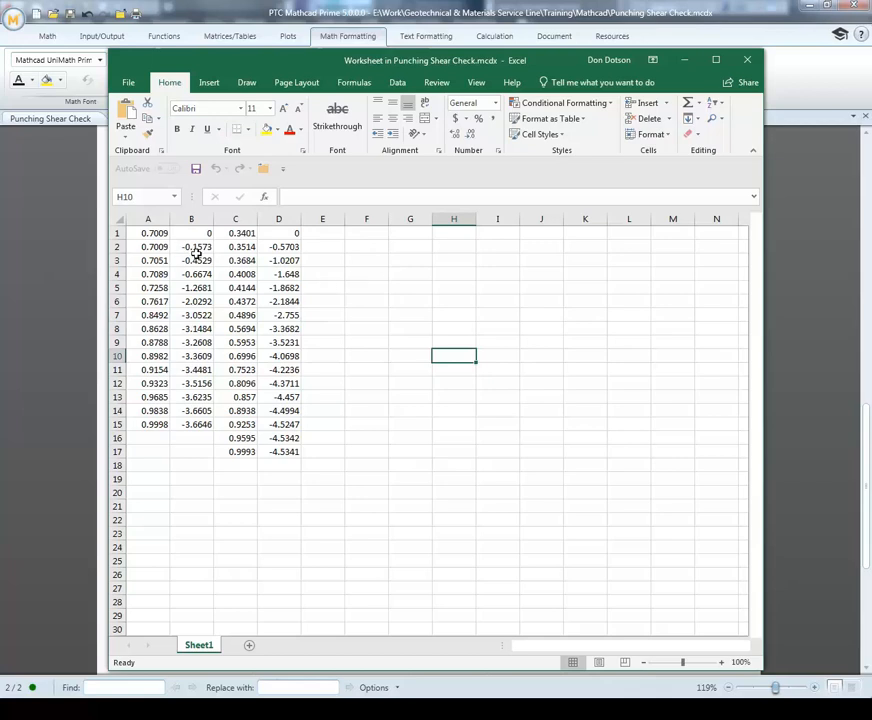
{"action": "left_click", "coordinate": [364, 272]}
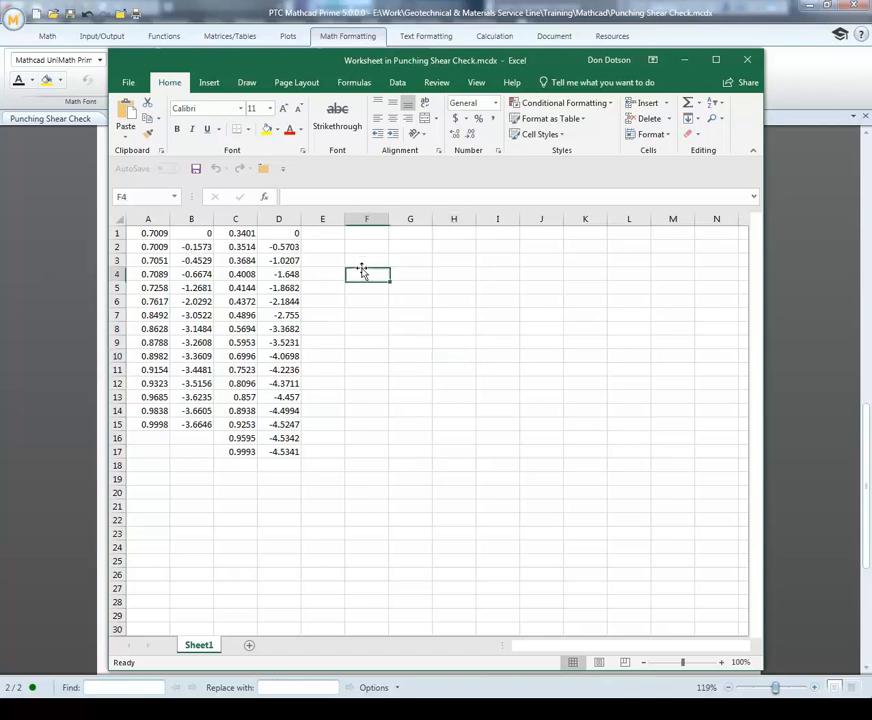
{"action": "left_click", "coordinate": [210, 84]}
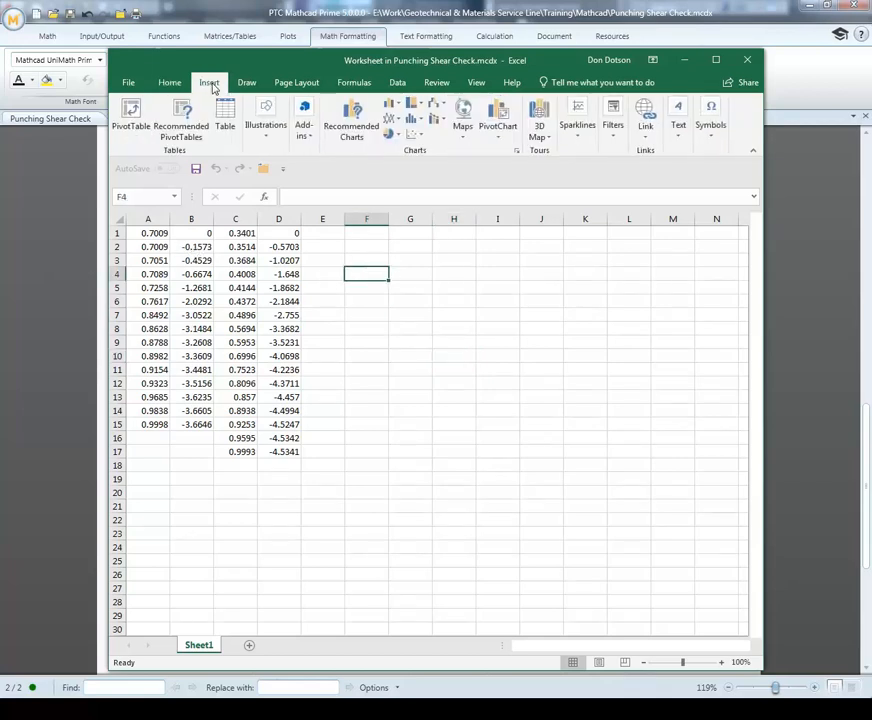
{"action": "left_click", "coordinate": [411, 136]}
{"action": "left_click", "coordinate": [420, 174]}
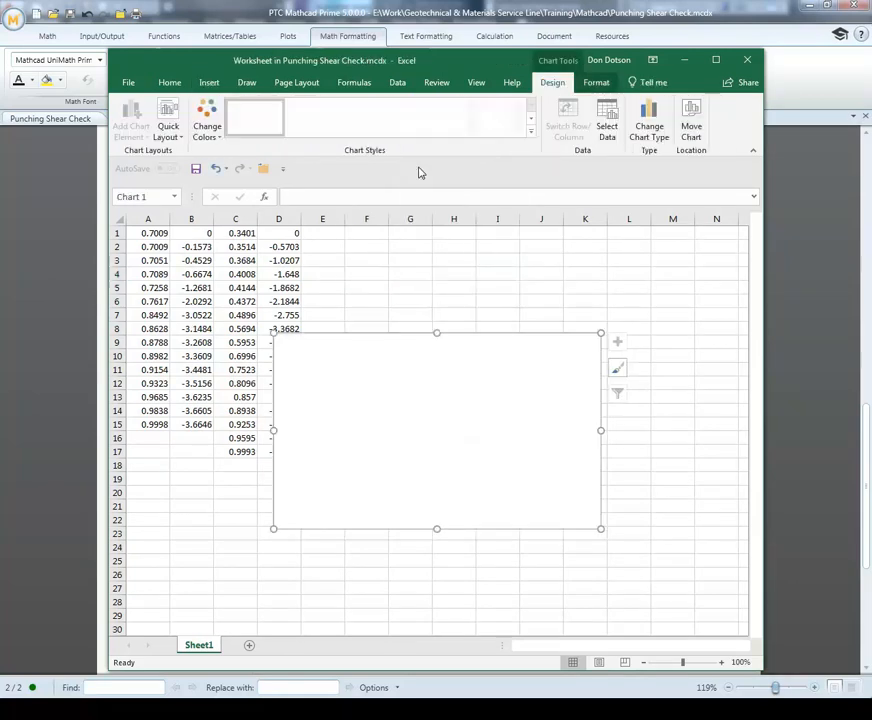
{"action": "left_click_drag", "start_coordinate": [426, 335], "coordinate": [471, 255]}
Add a chart series named General Shear with its X values taken from Sheet1 cells A1:A15.
{"action": "right_click", "coordinate": [456, 336]}
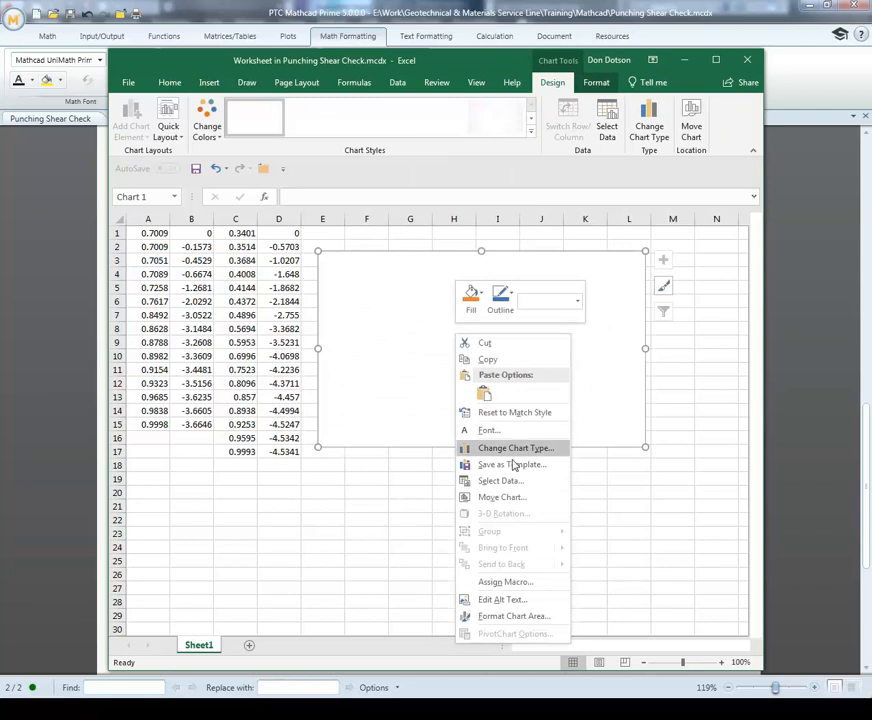
{"action": "left_click", "coordinate": [496, 481]}
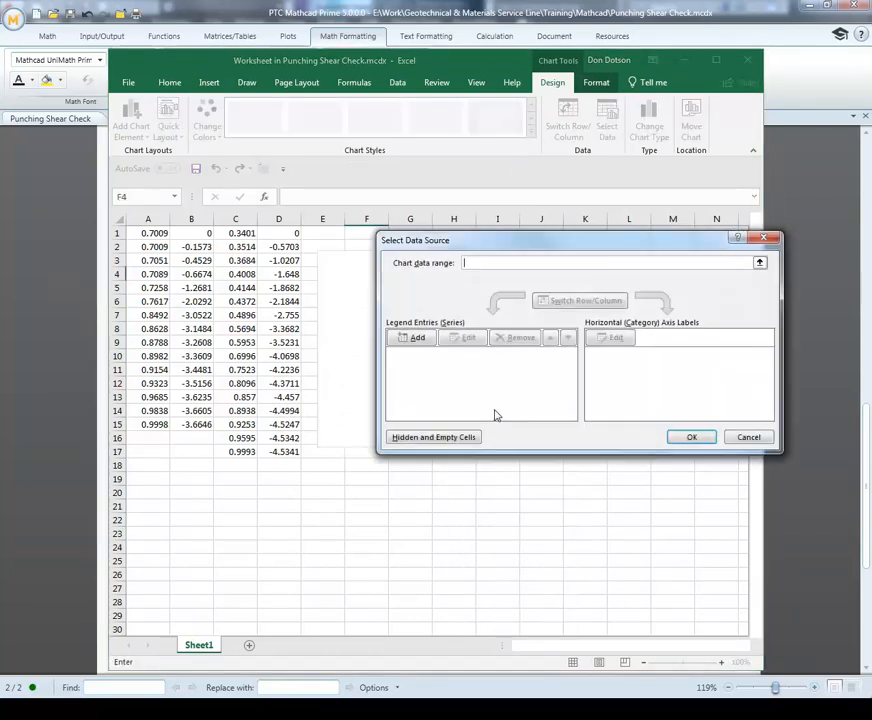
{"action": "left_click", "coordinate": [430, 339]}
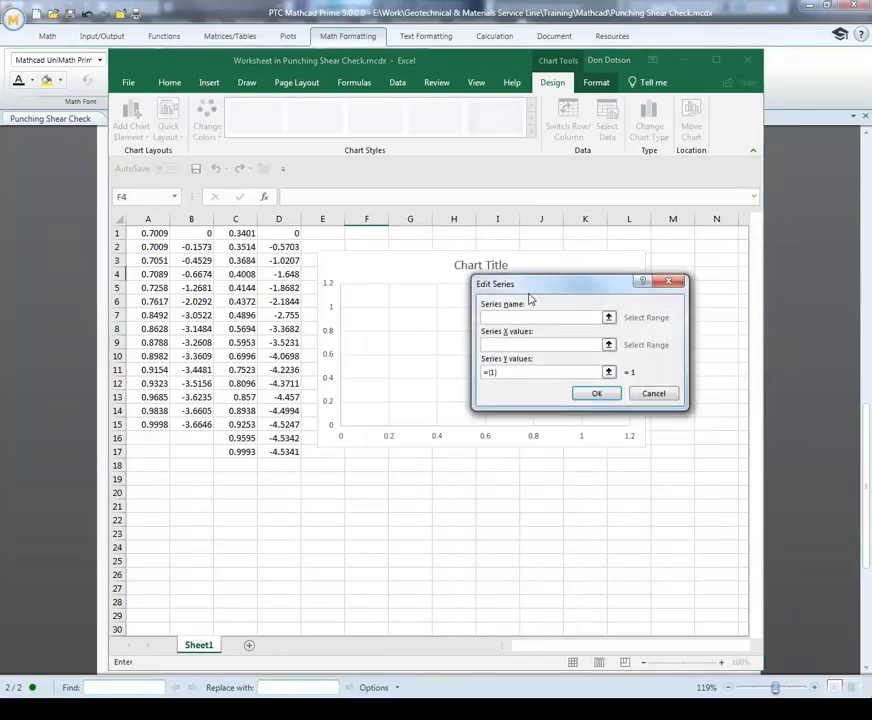
{"action": "type", "text": "Ge"}
{"action": "key", "text": "BackSpace"}
{"action": "key", "text": "BackSpace"}
{"action": "type", "text": "Gener"}
{"action": "left_click", "coordinate": [609, 345]}
{"action": "left_click_drag", "start_coordinate": [152, 234], "coordinate": [158, 424]}
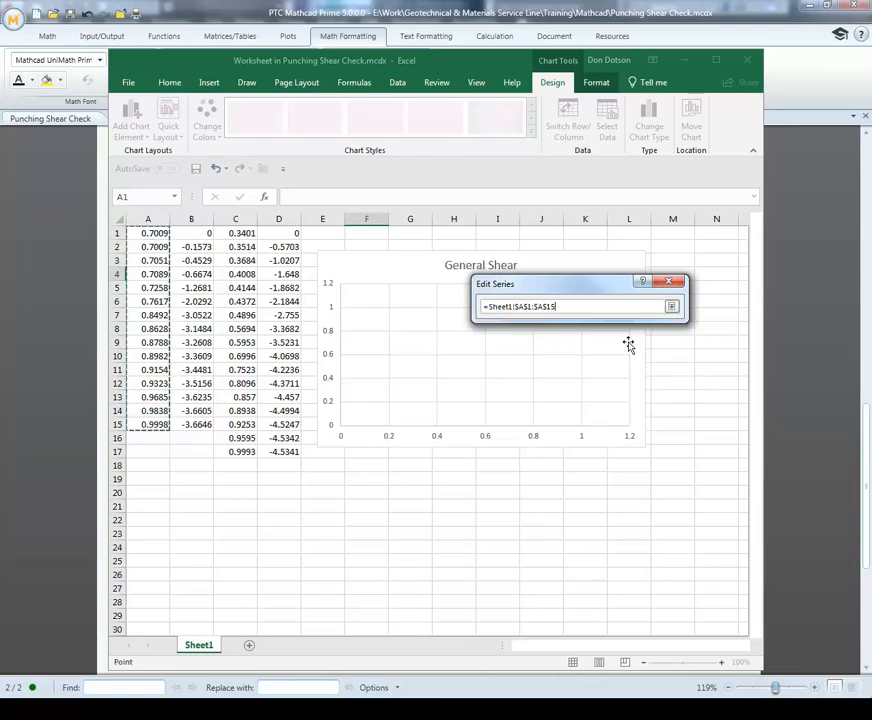
{"action": "left_click", "coordinate": [671, 306]}
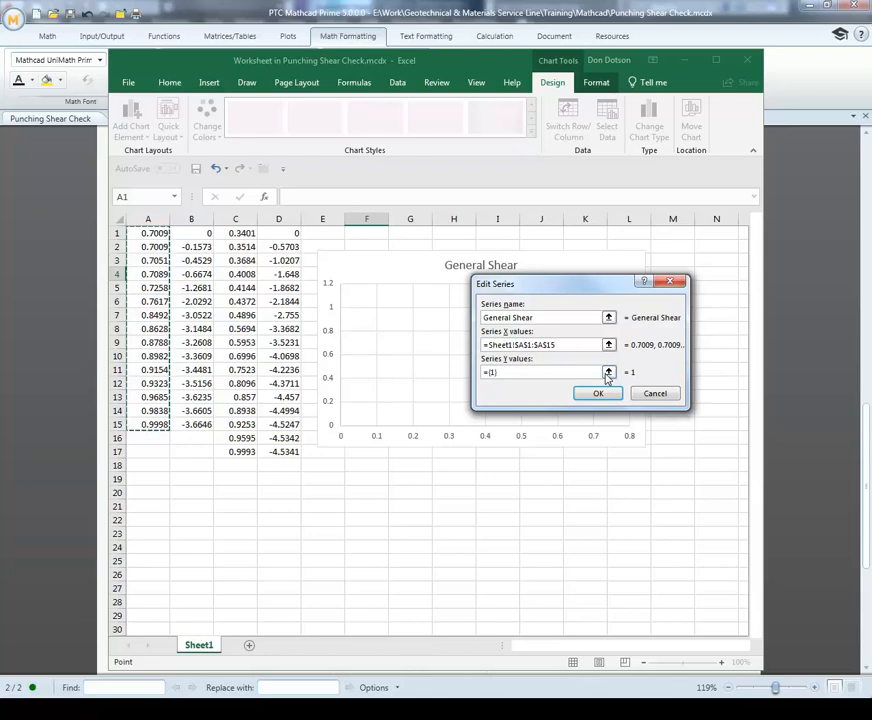
Set the General Shear series' Y values to Sheet1 cells B1:B15 and accept the series.
{"action": "left_click", "coordinate": [608, 373]}
{"action": "left_click_drag", "start_coordinate": [195, 237], "coordinate": [199, 426]}
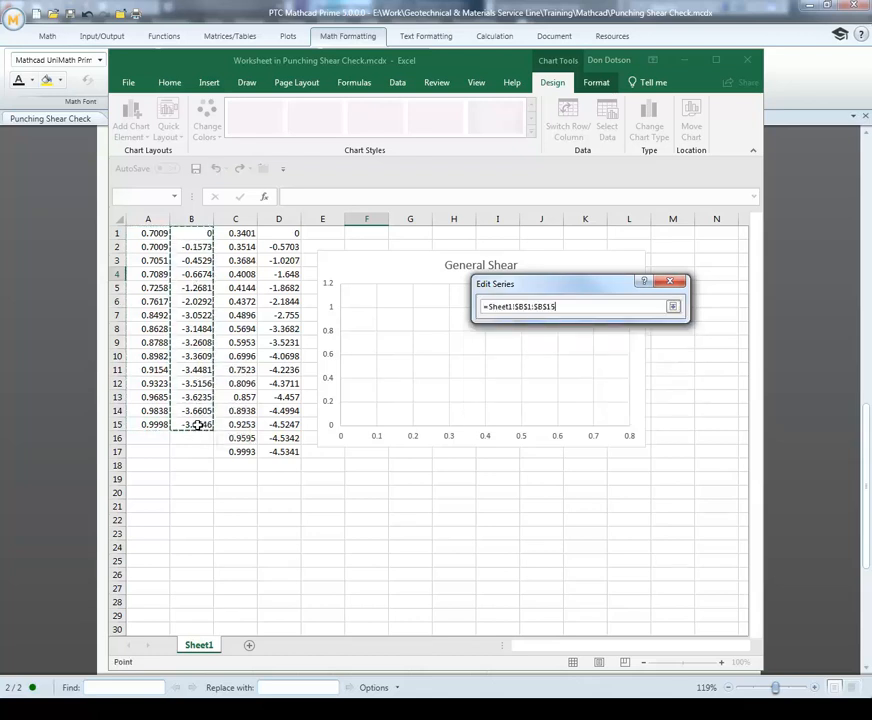
{"action": "left_click", "coordinate": [673, 306]}
{"action": "left_click_drag", "start_coordinate": [597, 287], "coordinate": [490, 310]}
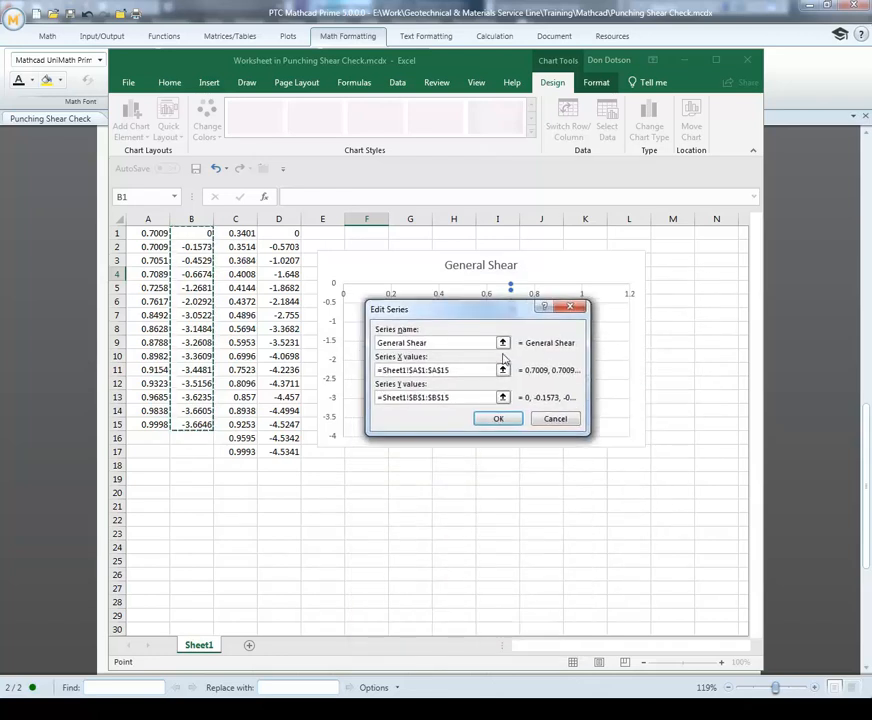
{"action": "left_click", "coordinate": [499, 419]}
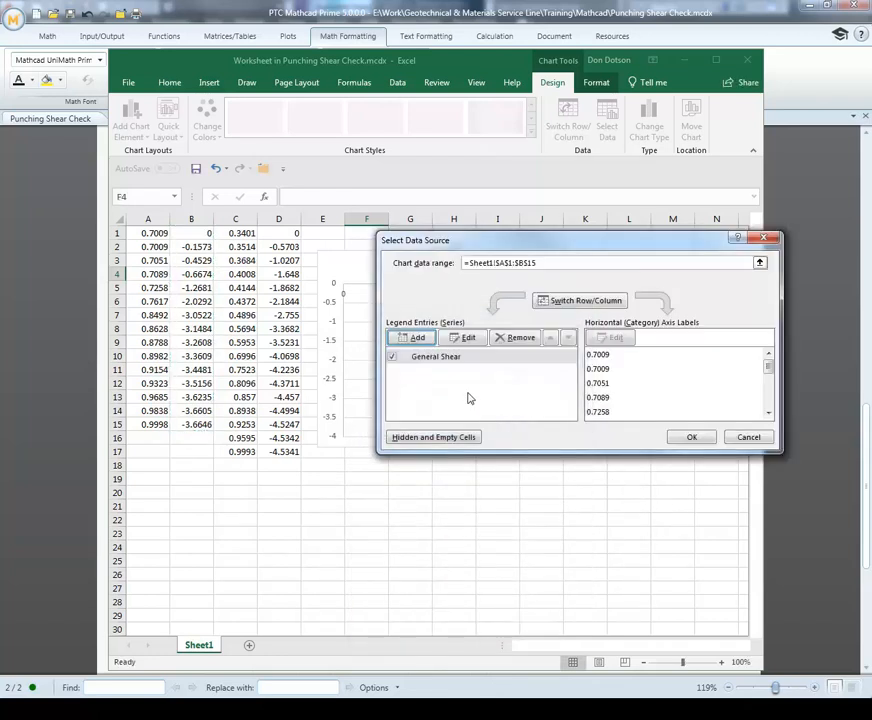
Add a second series named Local Shear with X values C1:C17 and Y values D1:D17, and accept the chart's data source.
{"action": "left_click", "coordinate": [418, 338]}
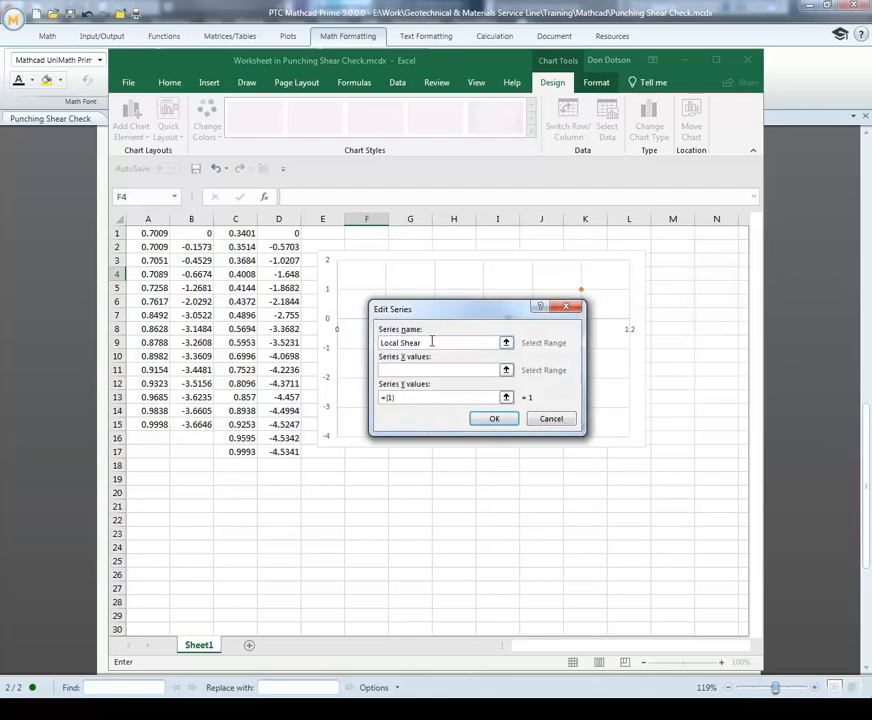
{"action": "left_click", "coordinate": [506, 370]}
{"action": "left_click_drag", "start_coordinate": [243, 233], "coordinate": [243, 452]}
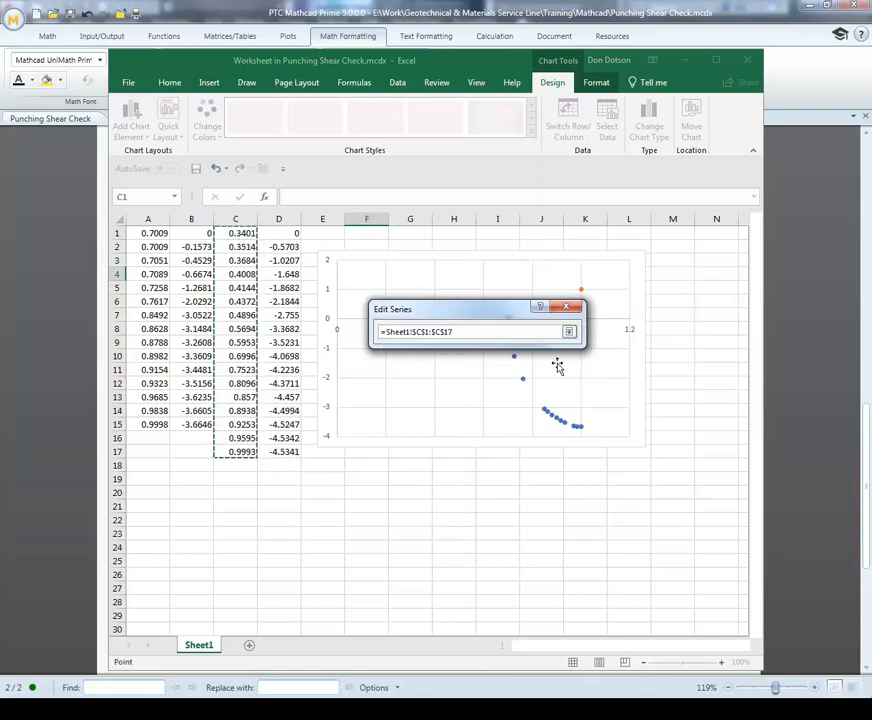
{"action": "left_click", "coordinate": [569, 333]}
{"action": "left_click", "coordinate": [506, 397]}
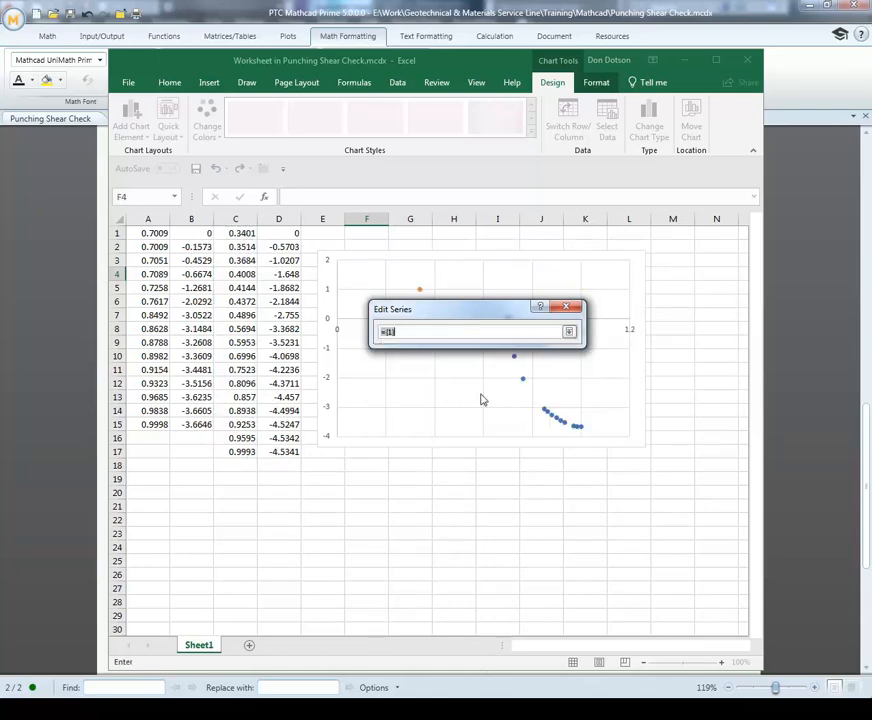
{"action": "left_click_drag", "start_coordinate": [288, 233], "coordinate": [288, 452]}
{"action": "left_click", "coordinate": [569, 332]}
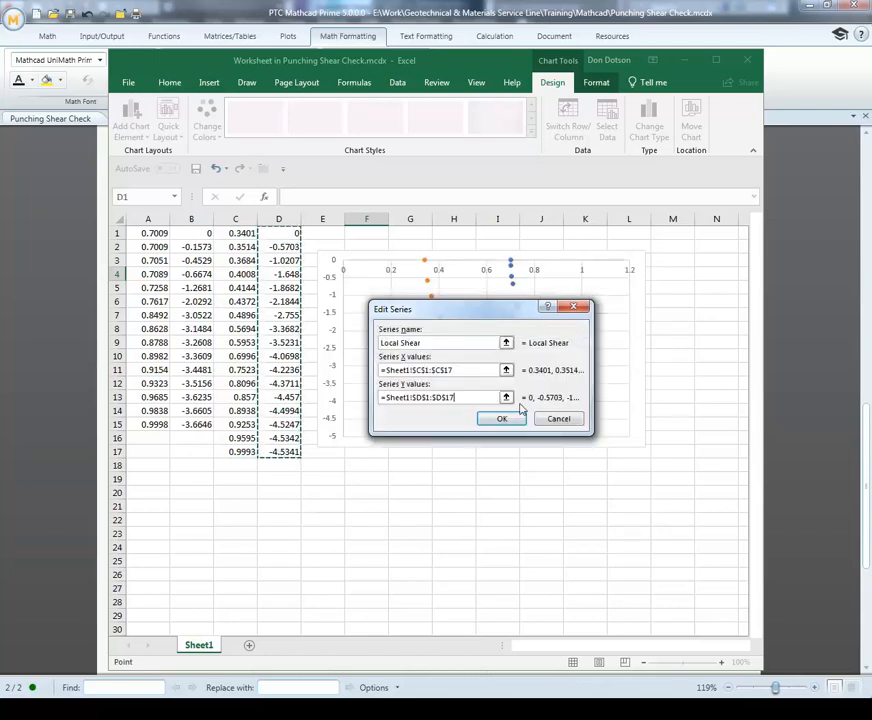
{"action": "left_click", "coordinate": [502, 420]}
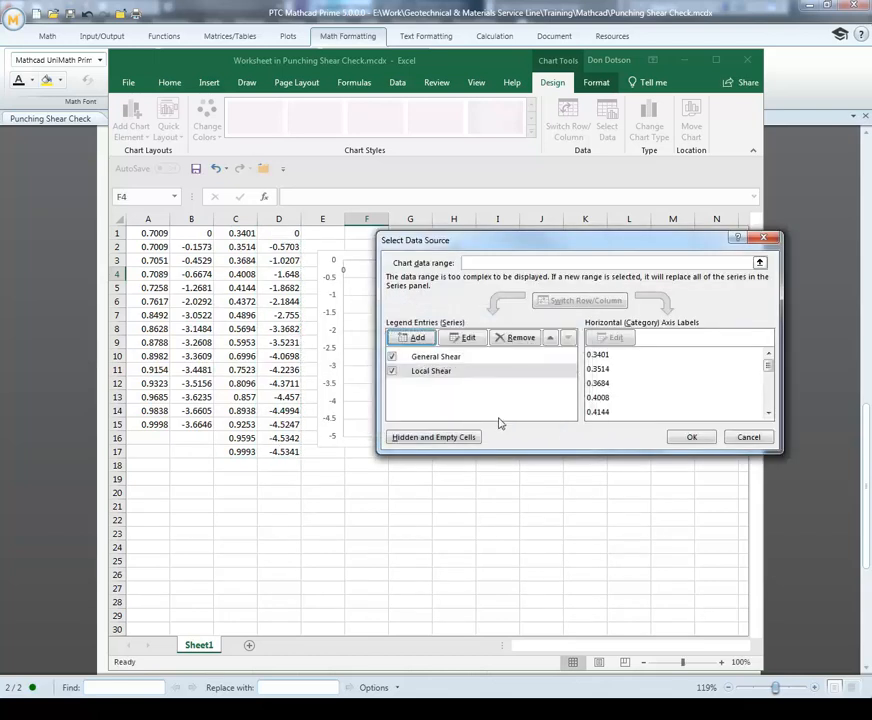
{"action": "left_click", "coordinate": [689, 438]}
{"action": "left_click", "coordinate": [537, 528]}
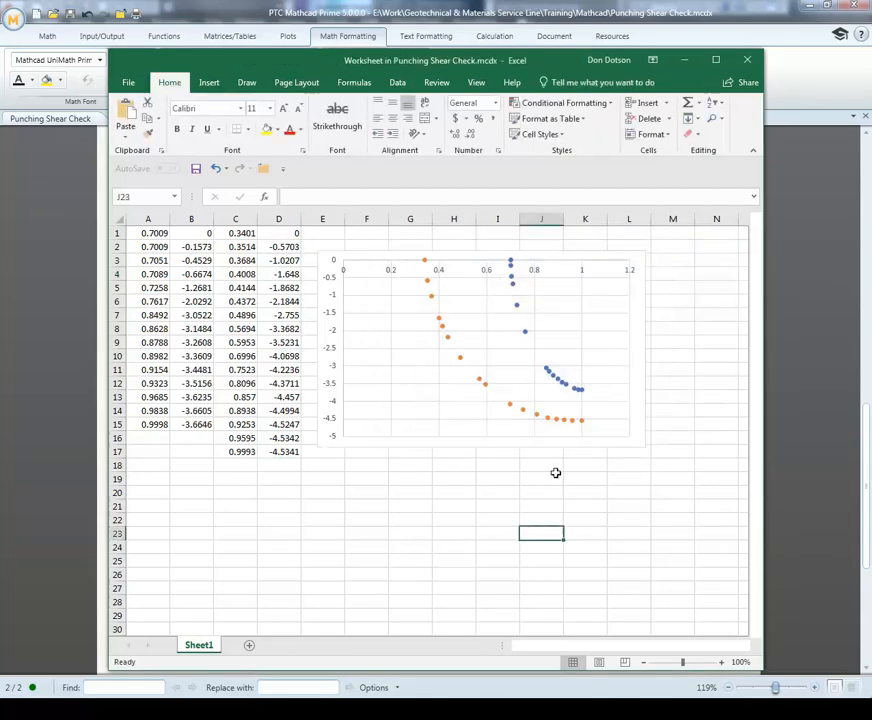
Add a polynomial trendline of order 6 to the General Shear series, with the worksheet window maximized.
{"action": "left_click", "coordinate": [549, 372]}
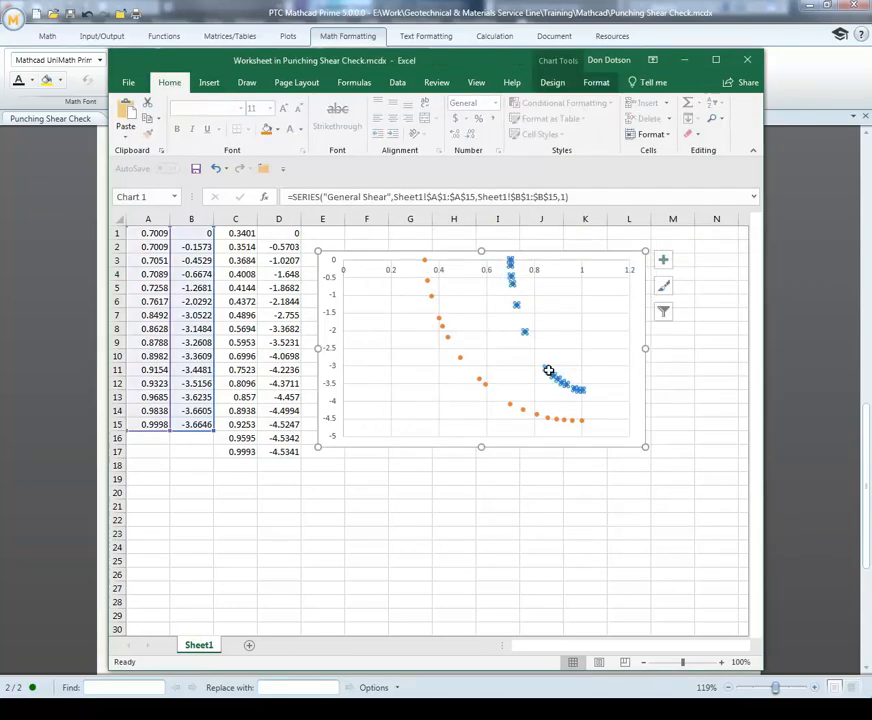
{"action": "right_click", "coordinate": [549, 371]}
{"action": "left_click", "coordinate": [593, 481]}
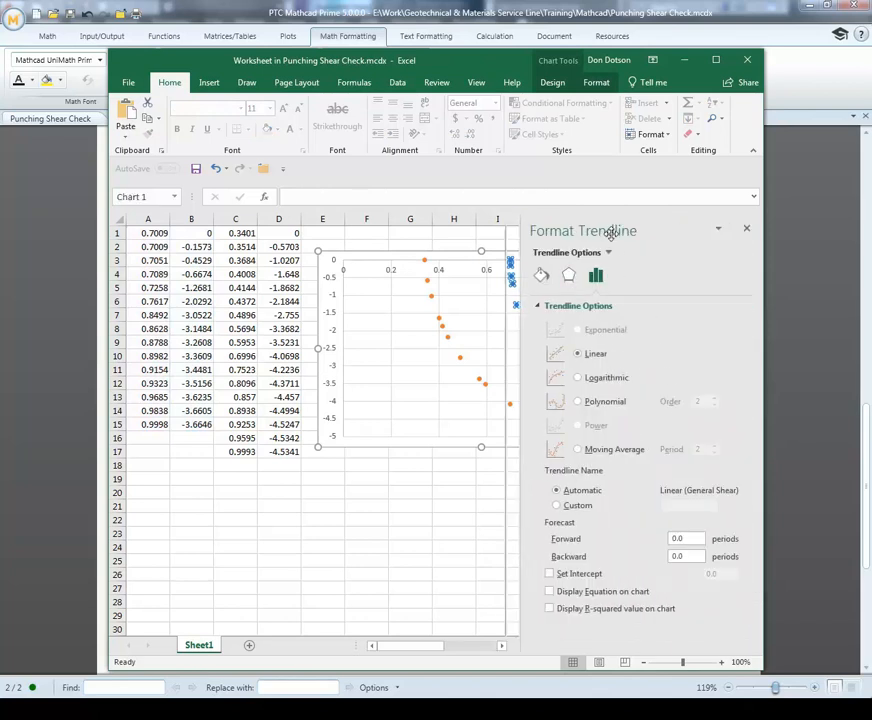
{"action": "left_click", "coordinate": [715, 60]}
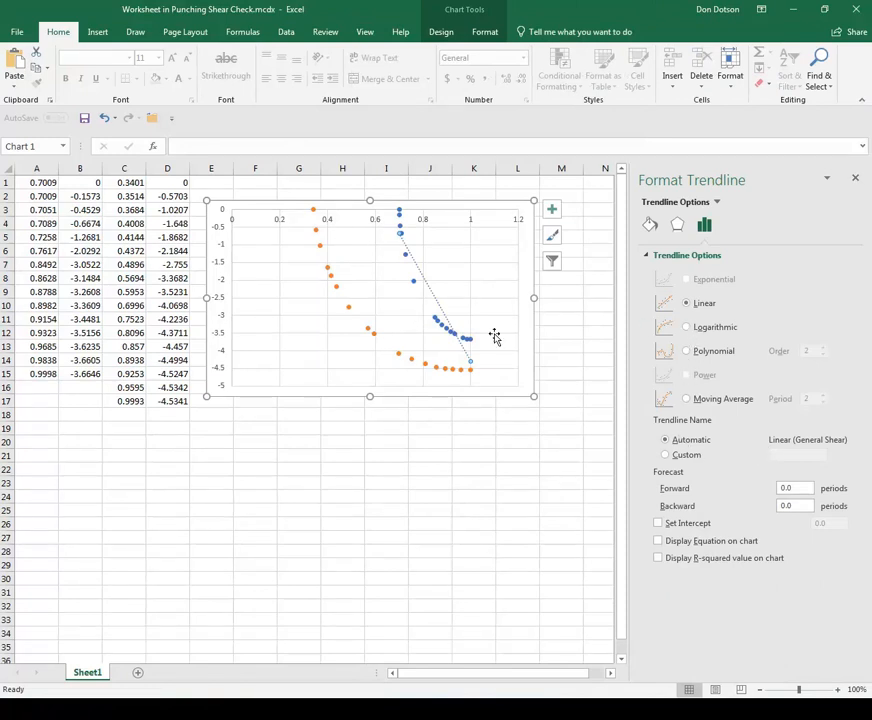
{"action": "left_click", "coordinate": [687, 328]}
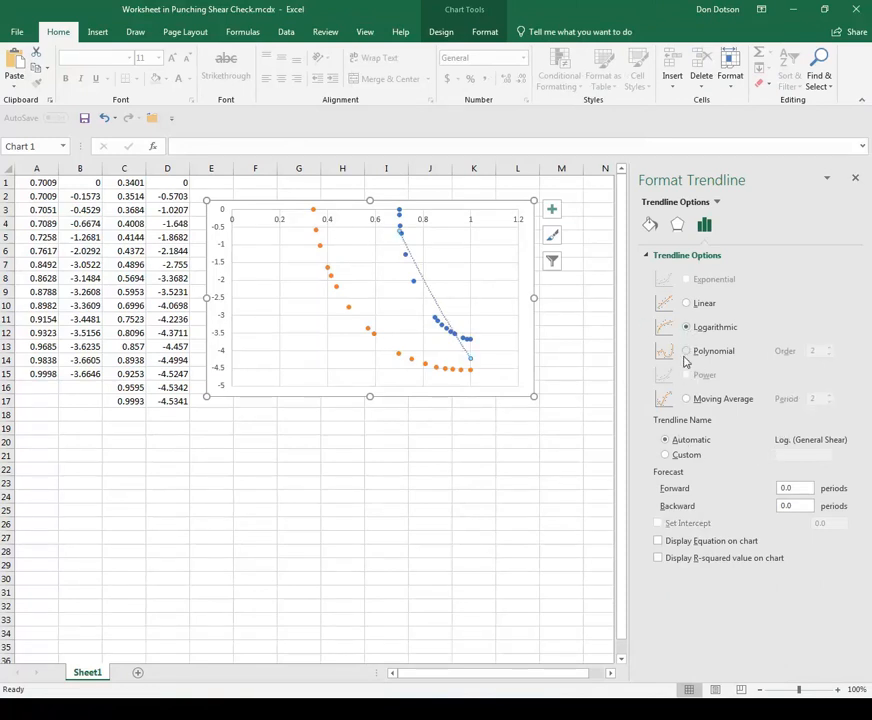
{"action": "left_click", "coordinate": [687, 351]}
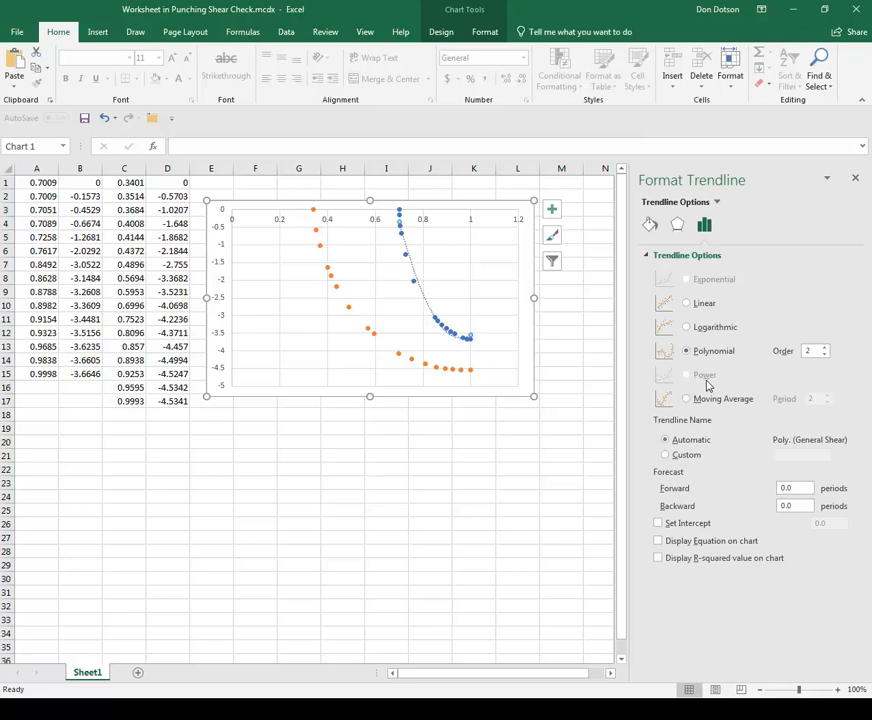
{"action": "left_click", "coordinate": [825, 347]}
{"action": "left_click", "coordinate": [825, 348]}
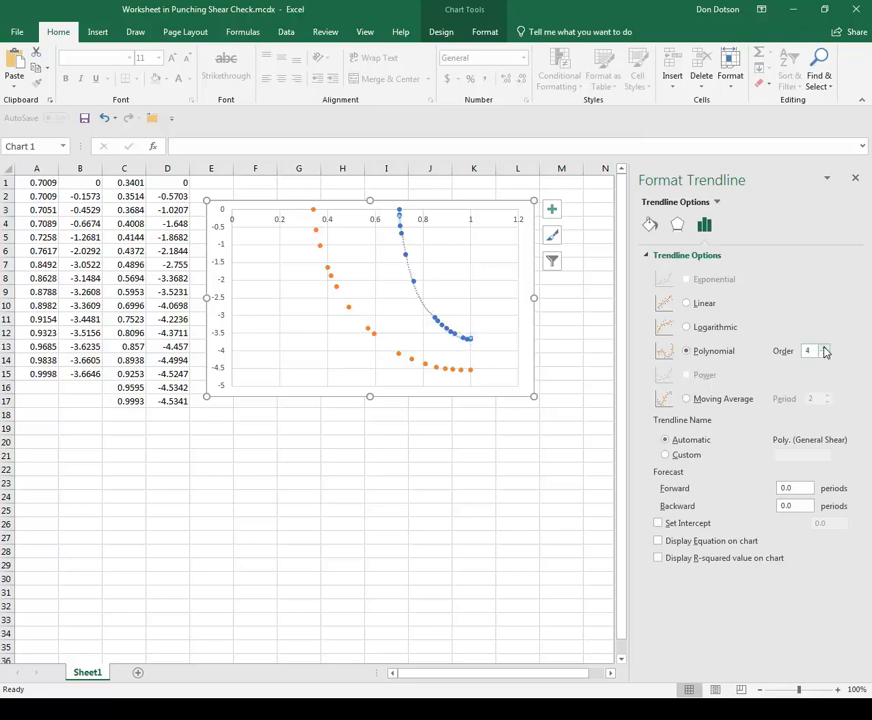
{"action": "left_click", "coordinate": [825, 348]}
{"action": "left_click", "coordinate": [825, 348]}
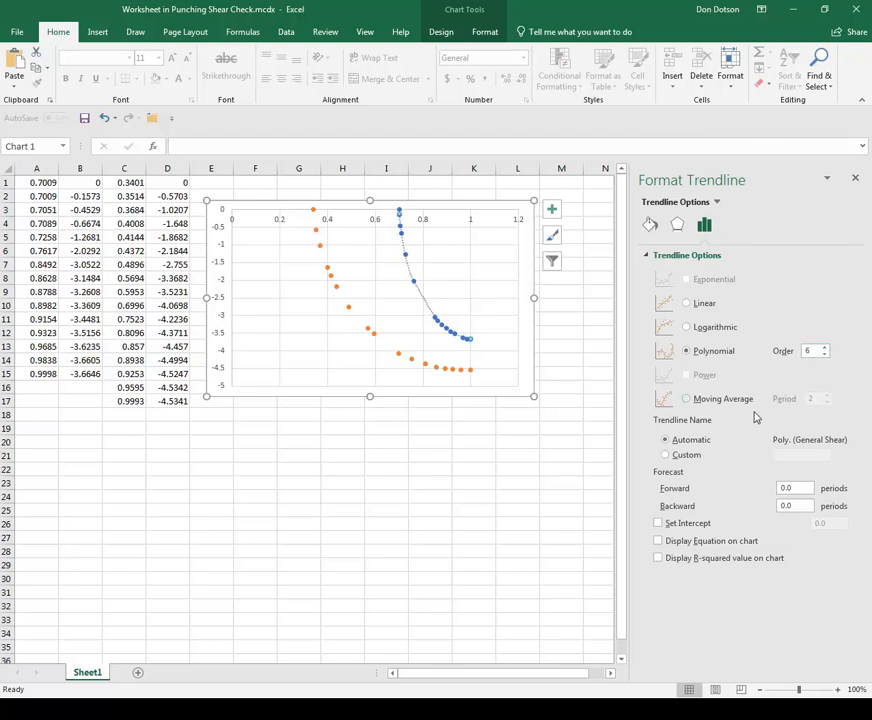
Display the General Shear trendline's equation and R-squared value on the chart and move their label near the top of the plot.
{"action": "left_click", "coordinate": [658, 541]}
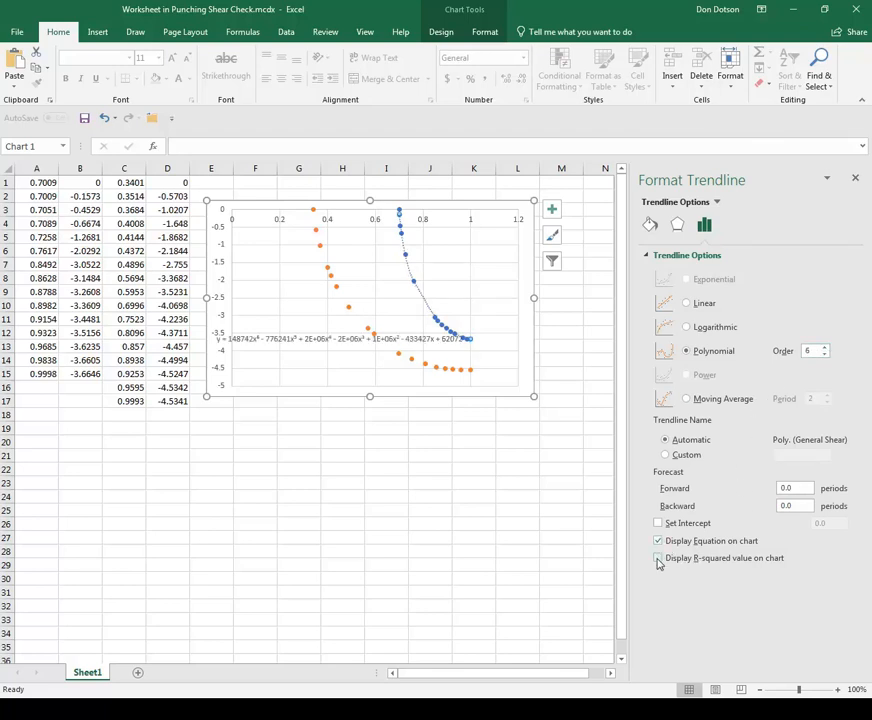
{"action": "left_click", "coordinate": [658, 558]}
{"action": "left_click", "coordinate": [292, 333]}
{"action": "left_click_drag", "start_coordinate": [292, 333], "coordinate": [350, 233]}
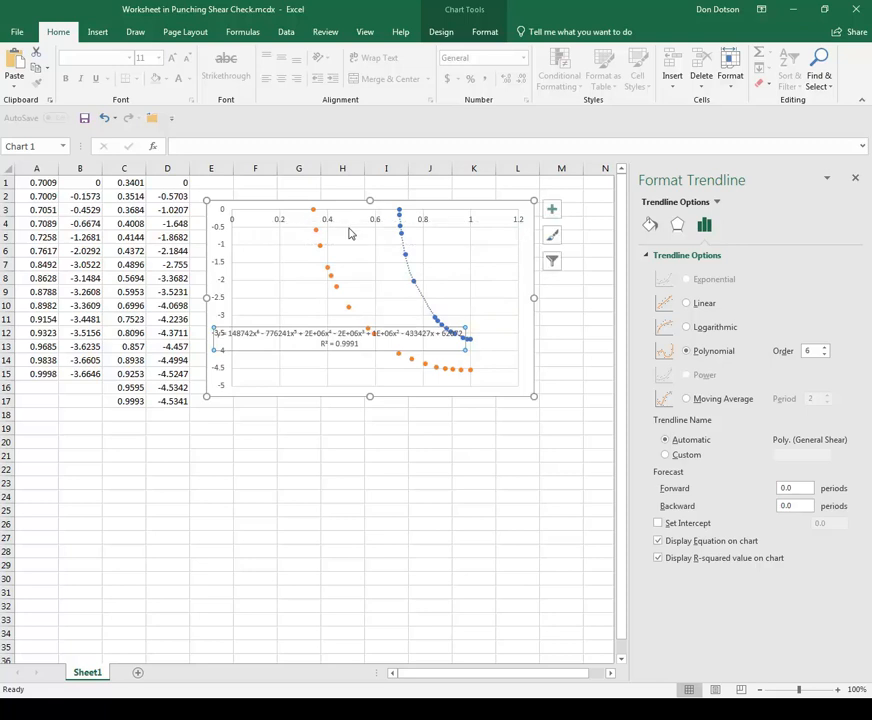
{"action": "left_click", "coordinate": [262, 321]}
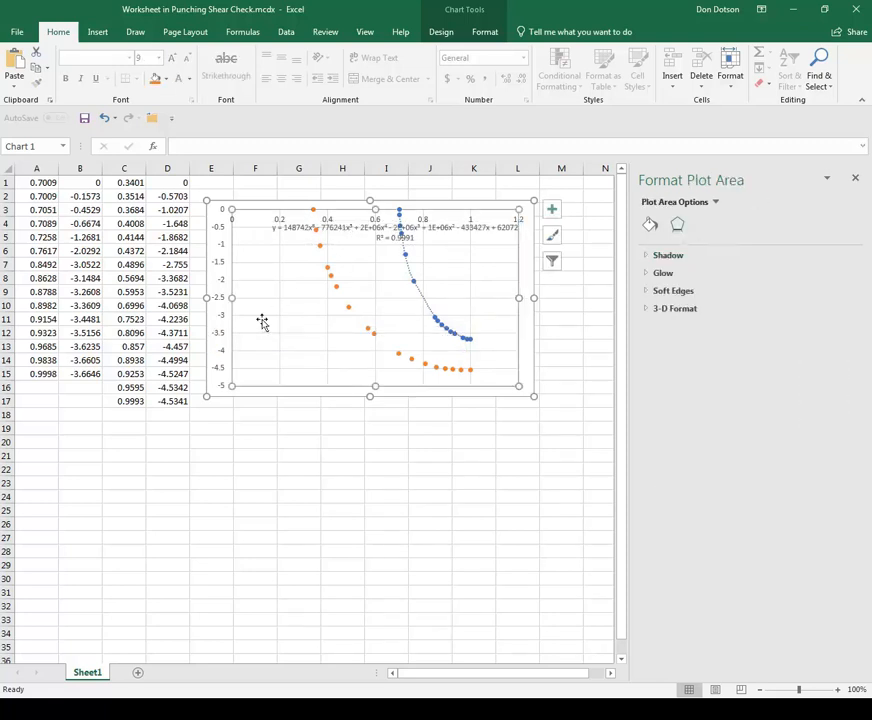
Add a polynomial trendline of order 6 to the Local Shear series.
{"action": "left_click", "coordinate": [369, 330]}
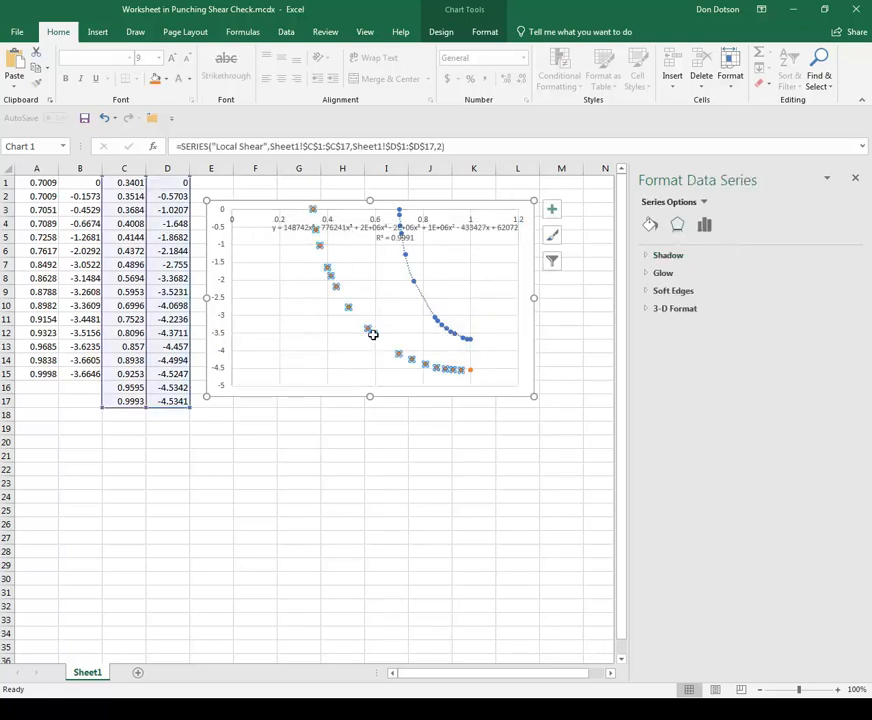
{"action": "right_click", "coordinate": [372, 334]}
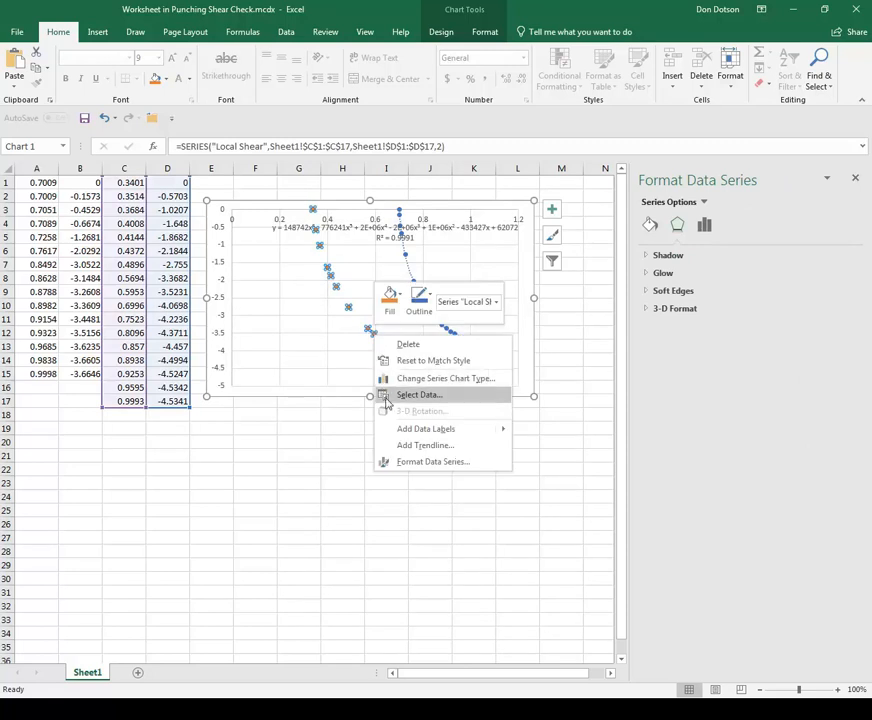
{"action": "left_click", "coordinate": [393, 444]}
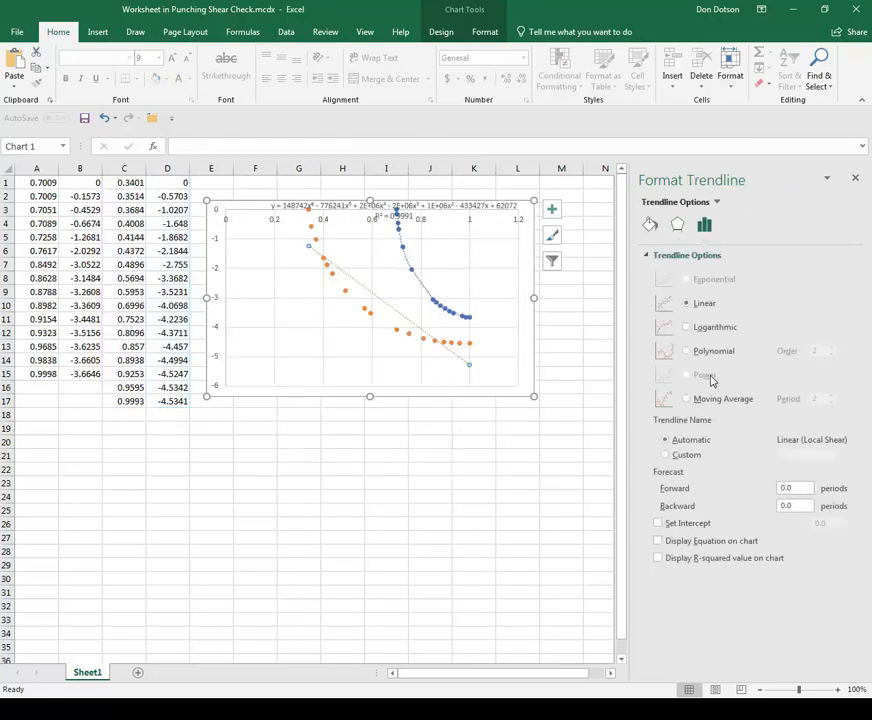
{"action": "left_click", "coordinate": [687, 351]}
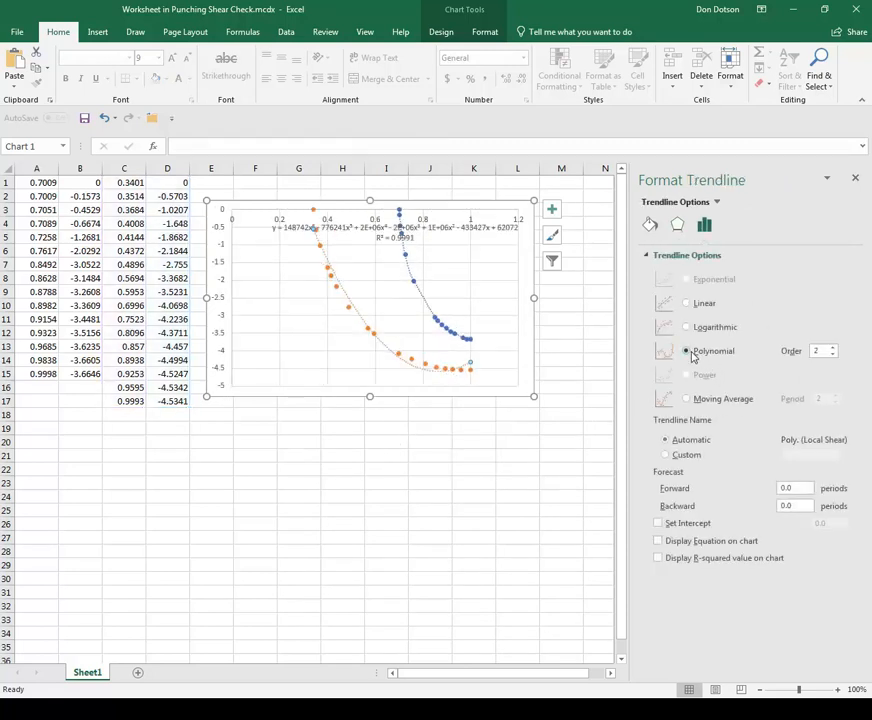
{"action": "left_click", "coordinate": [834, 348]}
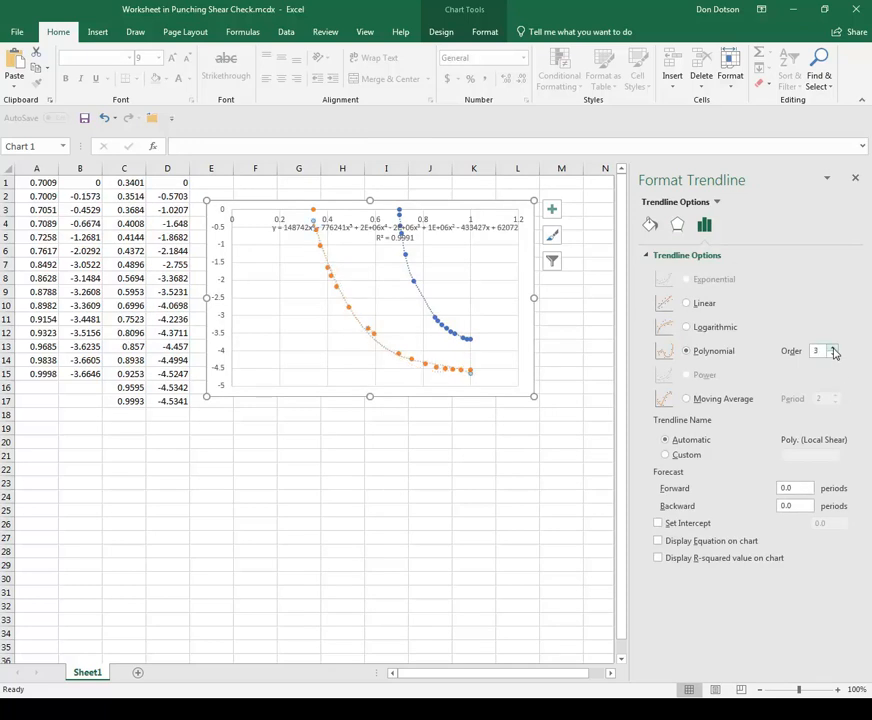
{"action": "left_click", "coordinate": [834, 348]}
{"action": "left_click", "coordinate": [834, 349]}
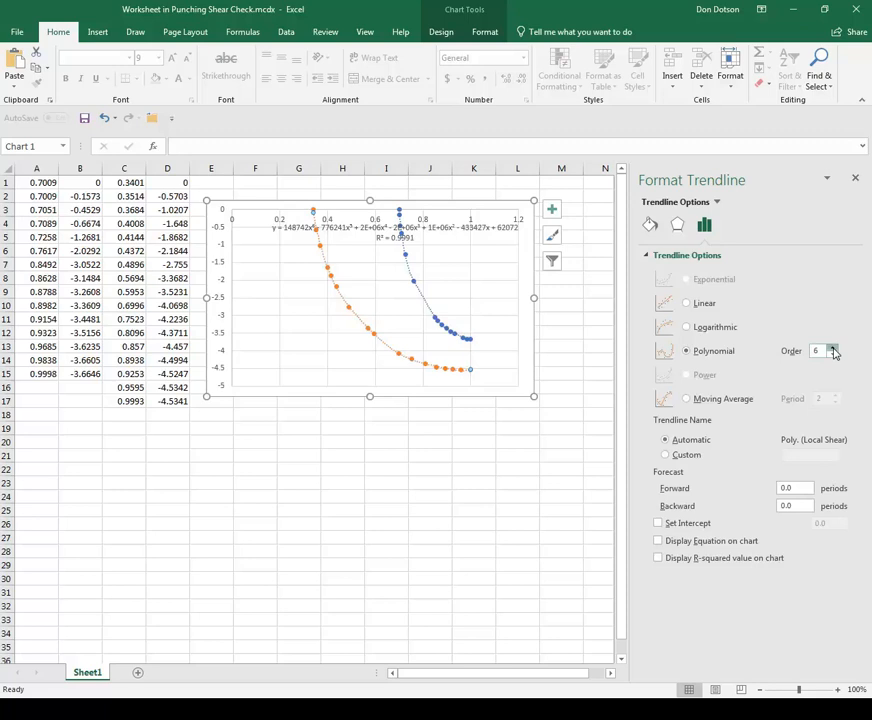
Display the equation and R-squared value of the Local Shear trendline on the chart and close the trendline formatting options.
{"action": "left_click", "coordinate": [835, 354]}
{"action": "left_click", "coordinate": [833, 348]}
{"action": "left_click", "coordinate": [659, 558]}
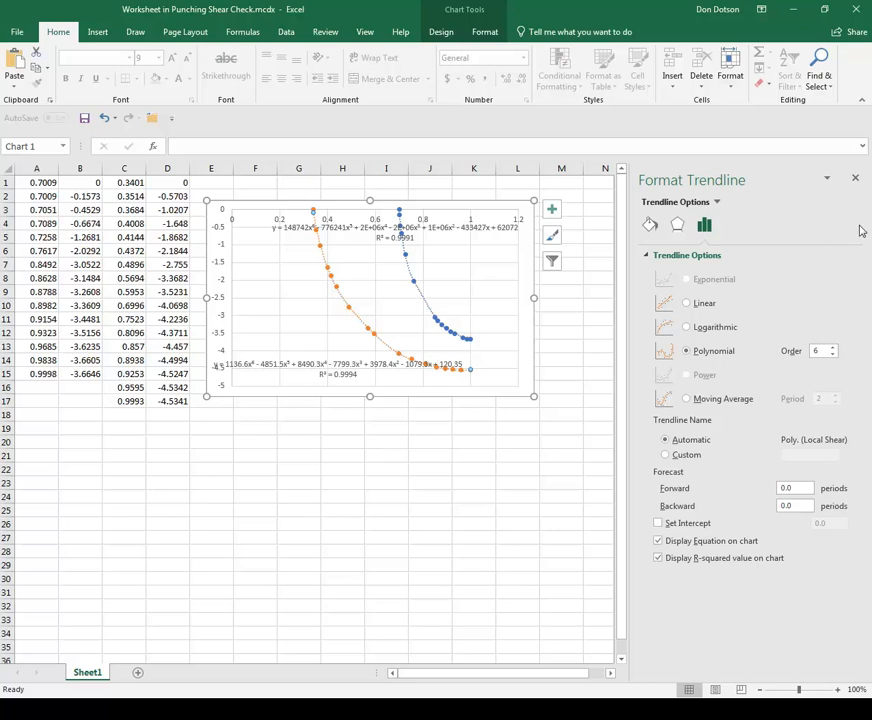
{"action": "left_click", "coordinate": [855, 178]}
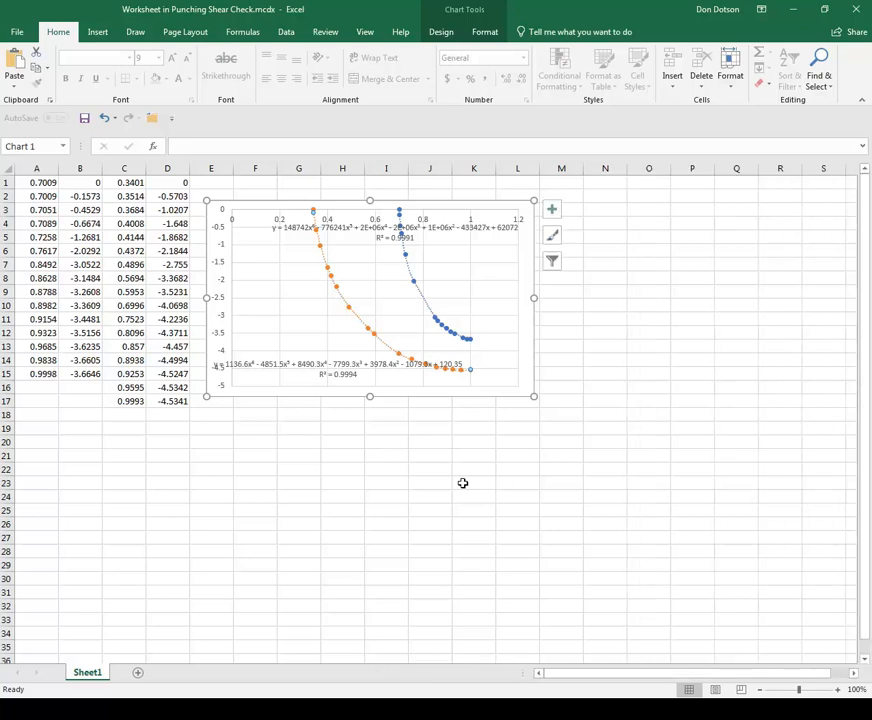
{"action": "left_click", "coordinate": [463, 483]}
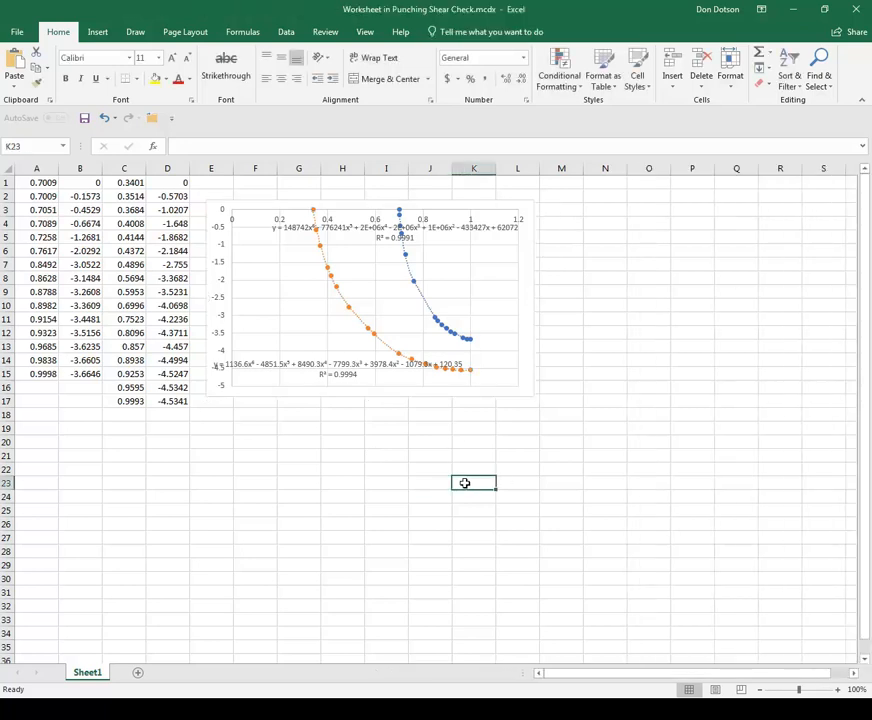
Close the embedded worksheet to return to Mathcad and enlarge the Excel component until all 17 data rows fit inside it.
{"action": "left_click", "coordinate": [851, 12]}
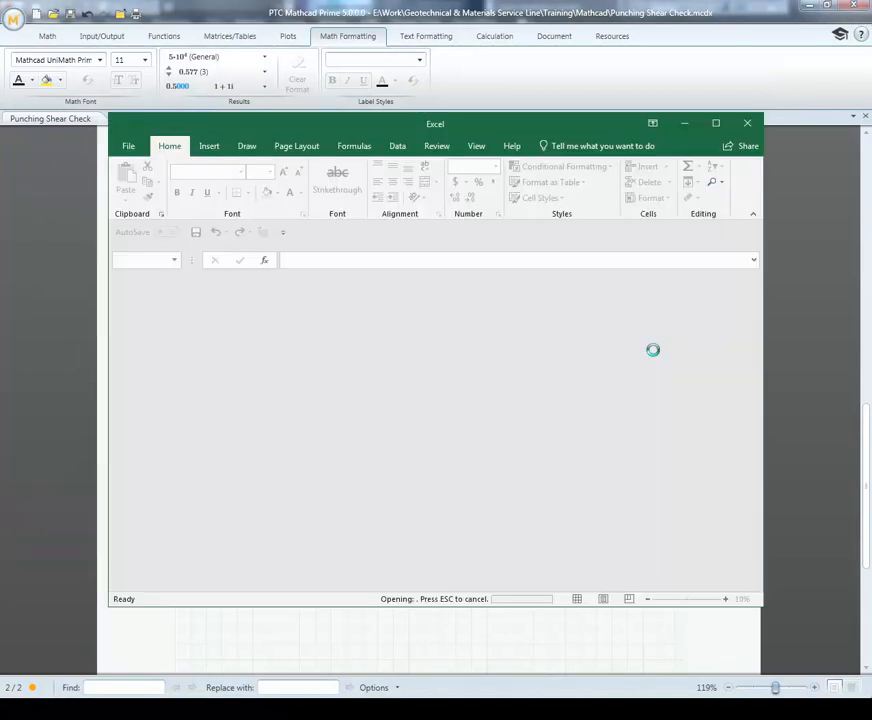
{"action": "left_click", "coordinate": [748, 125]}
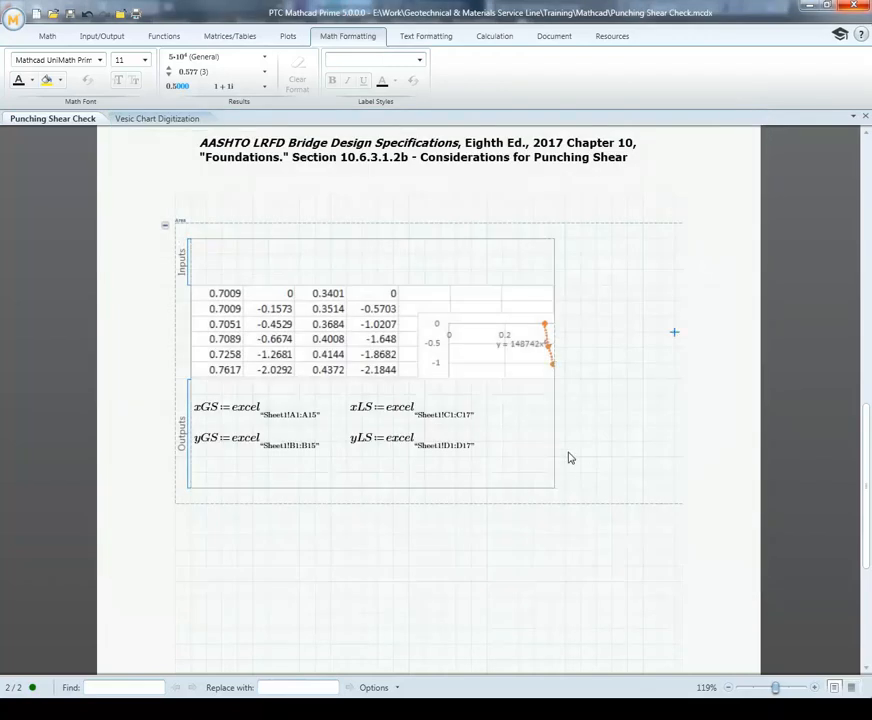
{"action": "left_click", "coordinate": [517, 411]}
{"action": "left_click_drag", "start_coordinate": [555, 486], "coordinate": [573, 519]}
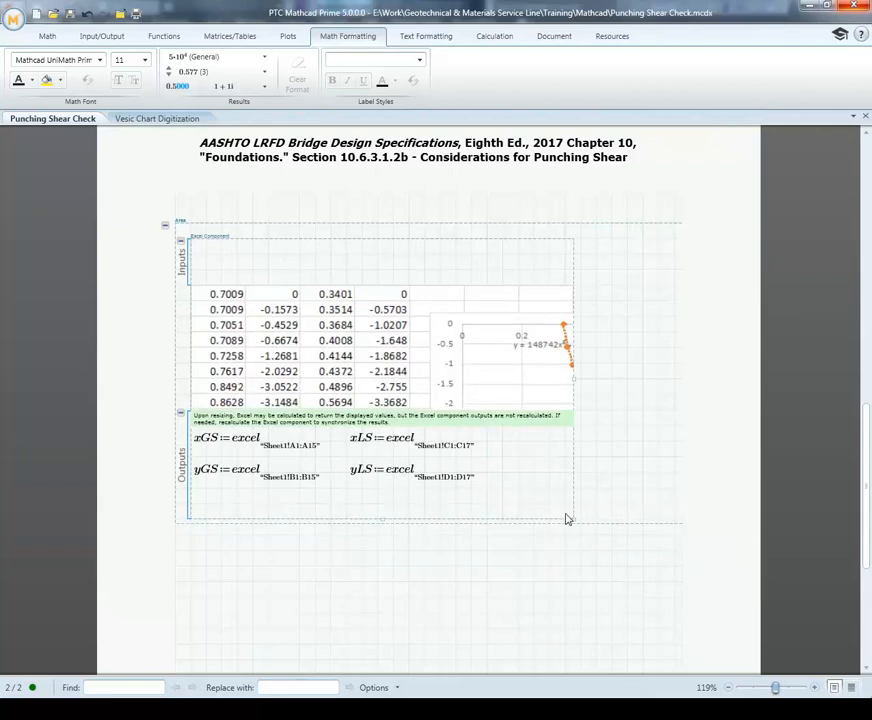
{"action": "left_click_drag", "start_coordinate": [573, 519], "coordinate": [596, 619]}
{"action": "scroll", "coordinate": [623, 420], "scroll_direction": "down", "scroll_amount": 3}
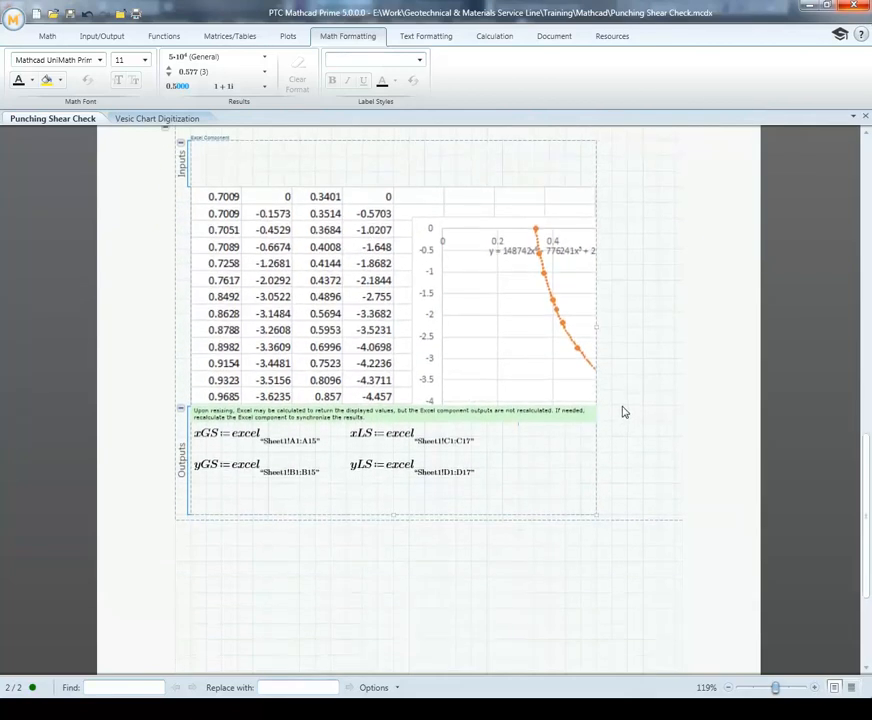
{"action": "left_click_drag", "start_coordinate": [597, 518], "coordinate": [629, 609]}
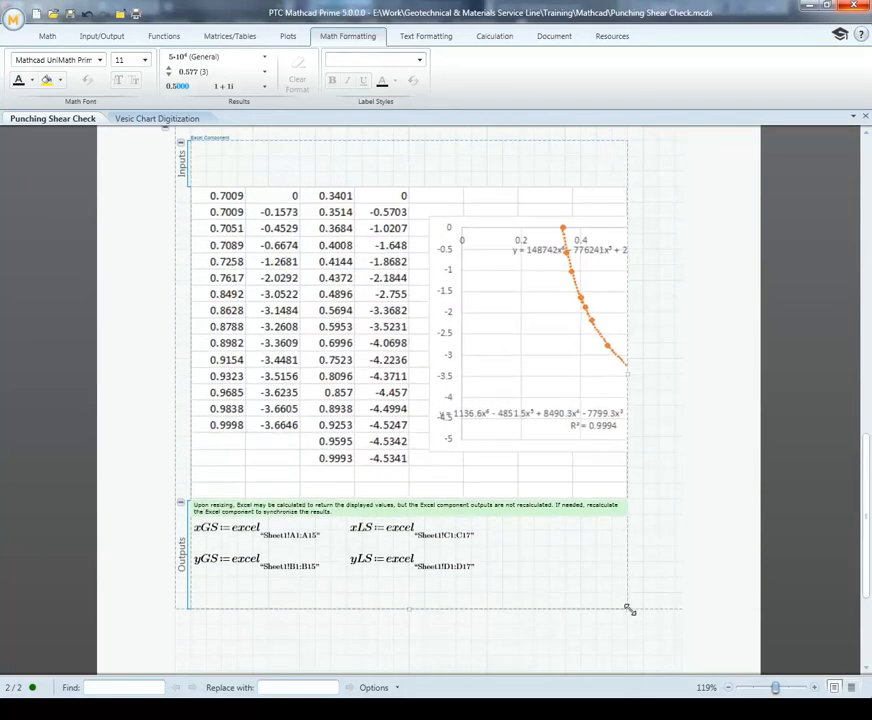
Reopen the embedded worksheet, move the chart over the data columns to start at cell A1, and close Excel.
{"action": "double_click", "coordinate": [532, 292]}
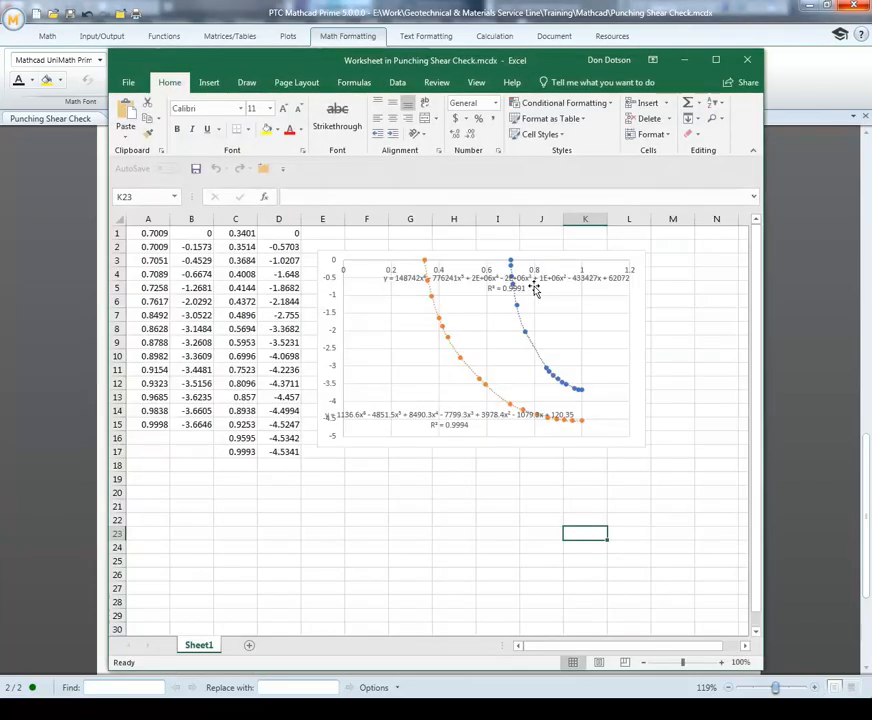
{"action": "left_click", "coordinate": [630, 294]}
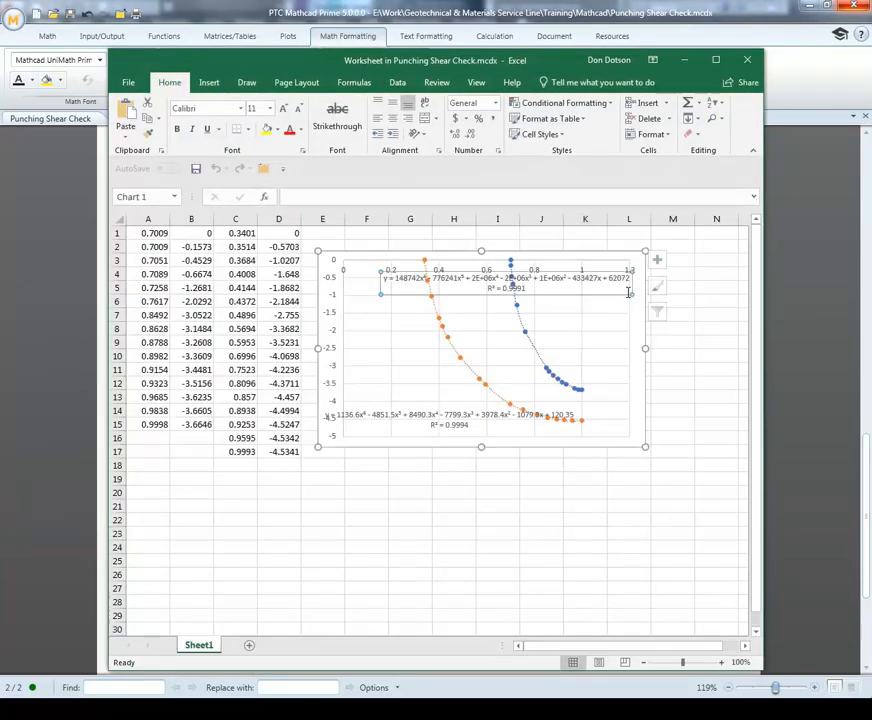
{"action": "left_click_drag", "start_coordinate": [641, 299], "coordinate": [443, 265]}
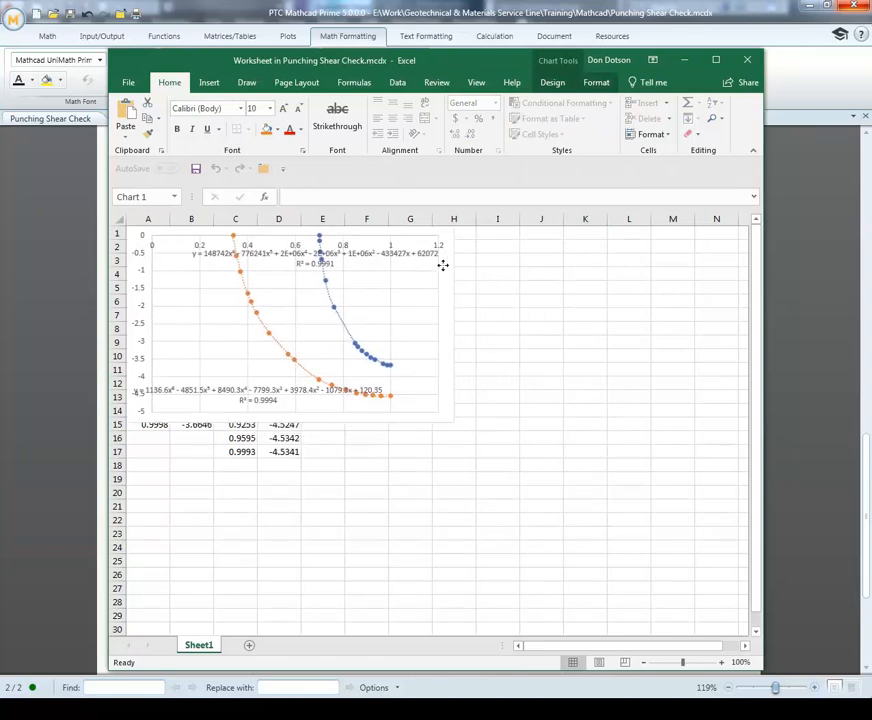
{"action": "left_click", "coordinate": [747, 60]}
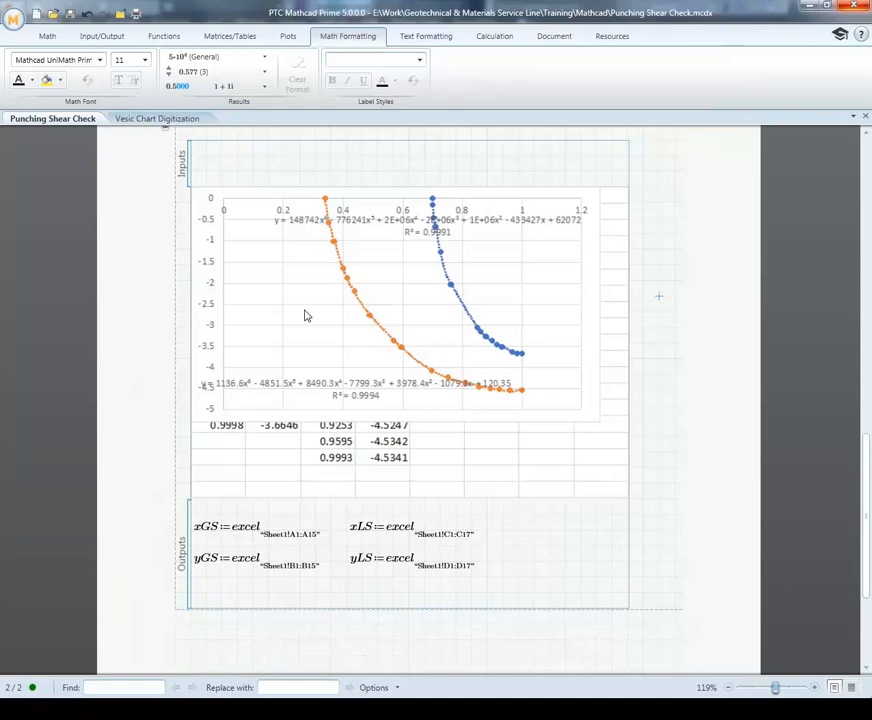
Collapse the area that contains the Excel component below the AASHTO punching shear reference.
{"action": "scroll", "coordinate": [287, 291], "scroll_direction": "up", "scroll_amount": 2}
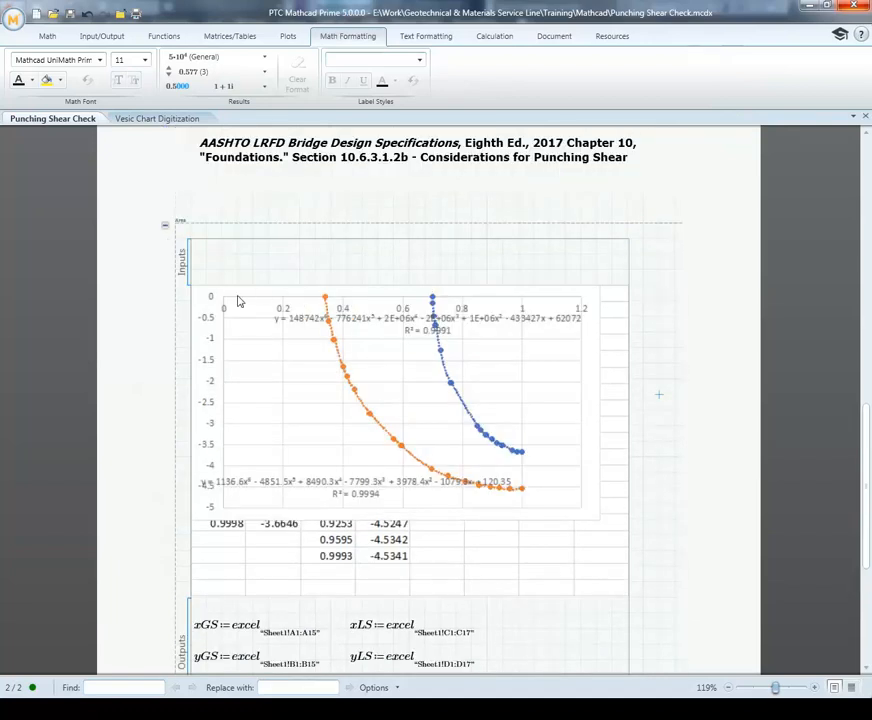
{"action": "left_click", "coordinate": [165, 226]}
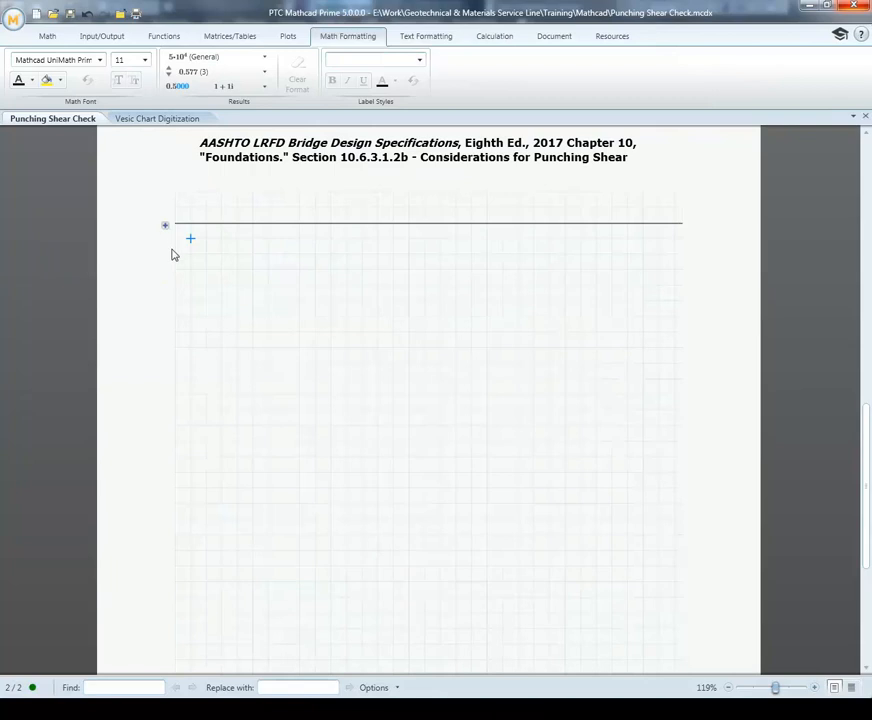
{"action": "scroll", "coordinate": [172, 255], "scroll_direction": "up", "scroll_amount": 4}
{"action": "scroll", "coordinate": [200, 289], "scroll_direction": "up", "scroll_amount": 7}
{"action": "scroll", "coordinate": [200, 288], "scroll_direction": "down", "scroll_amount": 10}
{"action": "scroll", "coordinate": [205, 285], "scroll_direction": "down", "scroll_amount": 1}
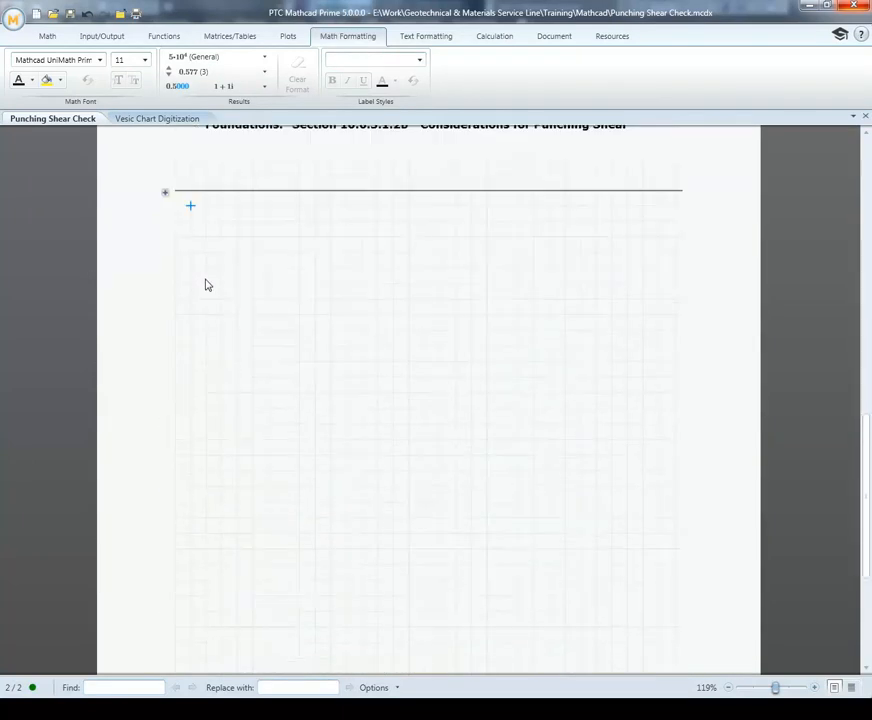